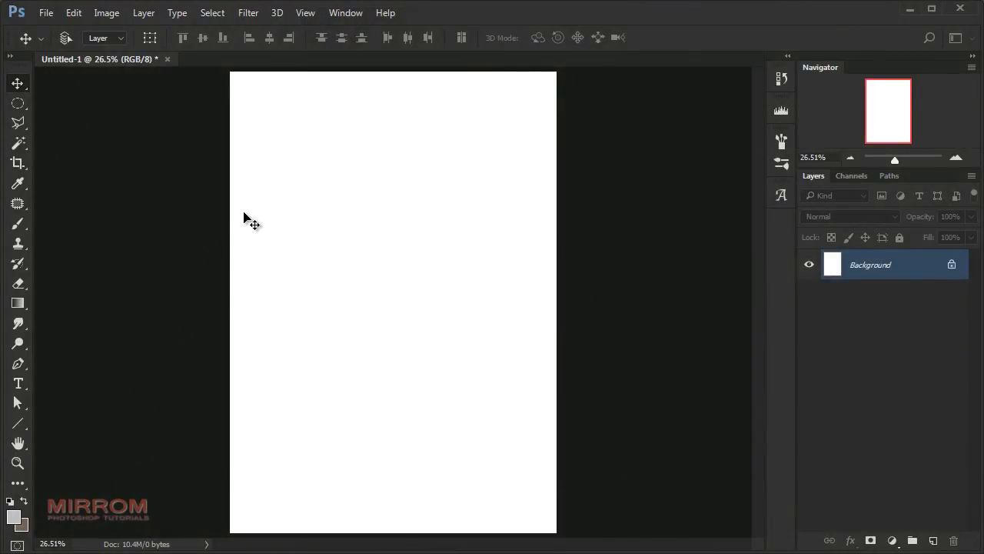
Change the document's width and height in the Image Size dialog
{"action": "left_click", "coordinate": [105, 13]}
{"action": "left_click", "coordinate": [158, 121]}
{"action": "double_click", "coordinate": [519, 302]}
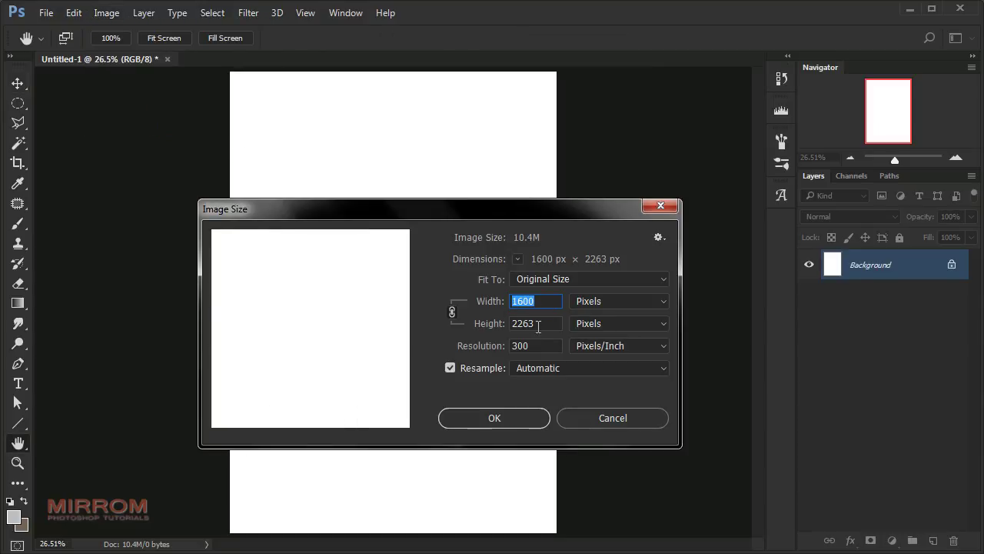
{"action": "double_click", "coordinate": [530, 323]}
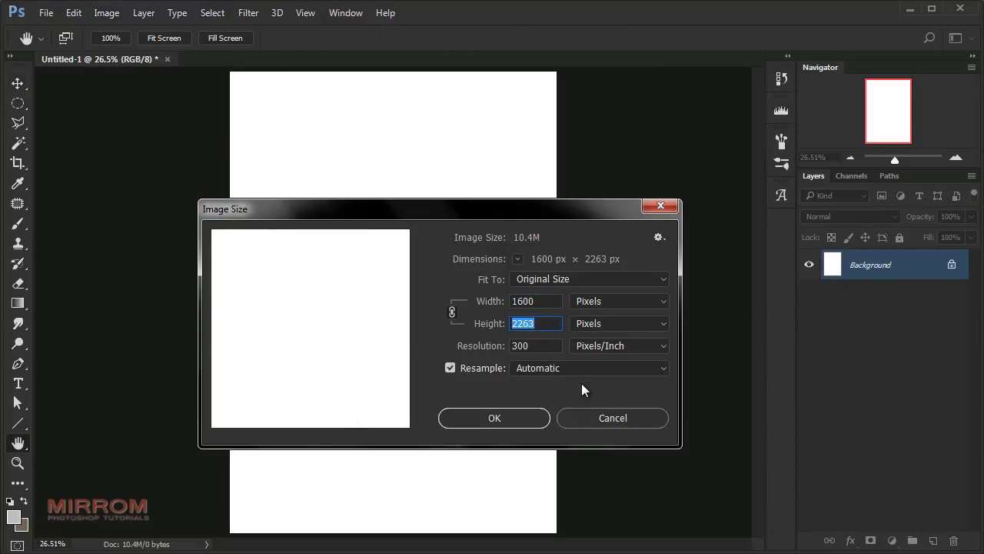
{"action": "left_click", "coordinate": [527, 413]}
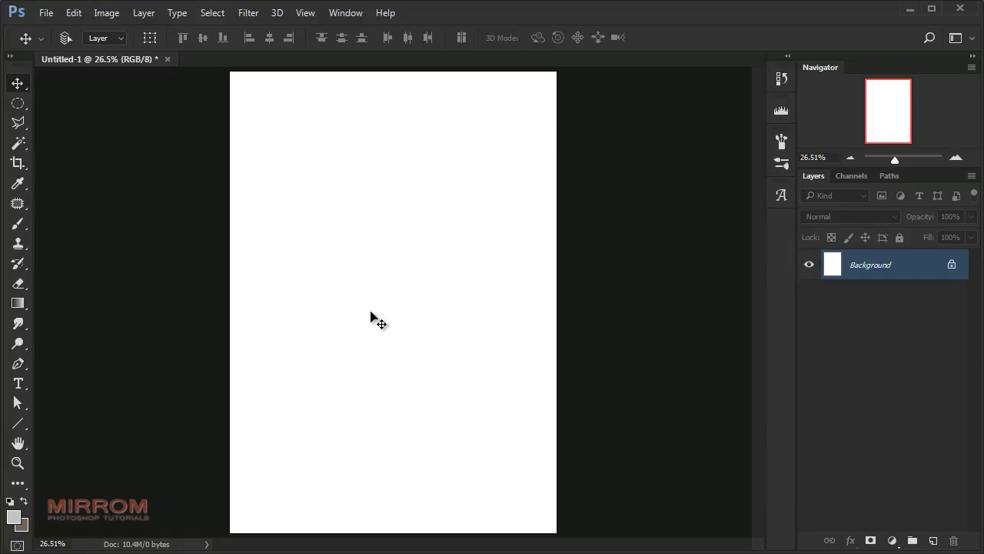
Place the paper-1914901_1920 texture and enlarge it down to the canvas bottom
{"action": "left_click", "coordinate": [47, 15]}
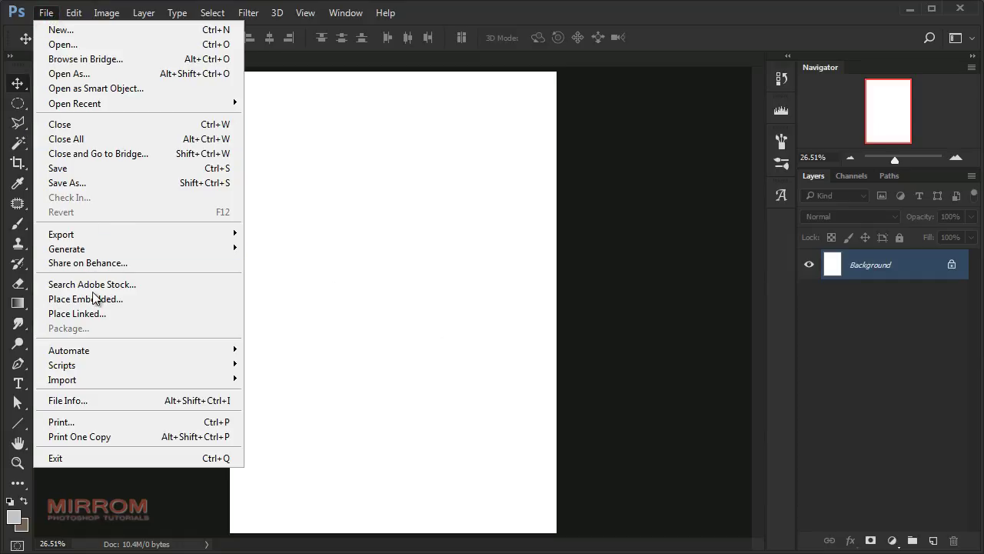
{"action": "left_click", "coordinate": [180, 302]}
{"action": "left_click_drag", "start_coordinate": [554, 140], "coordinate": [571, 127]}
{"action": "left_click_drag", "start_coordinate": [221, 121], "coordinate": [189, 83]}
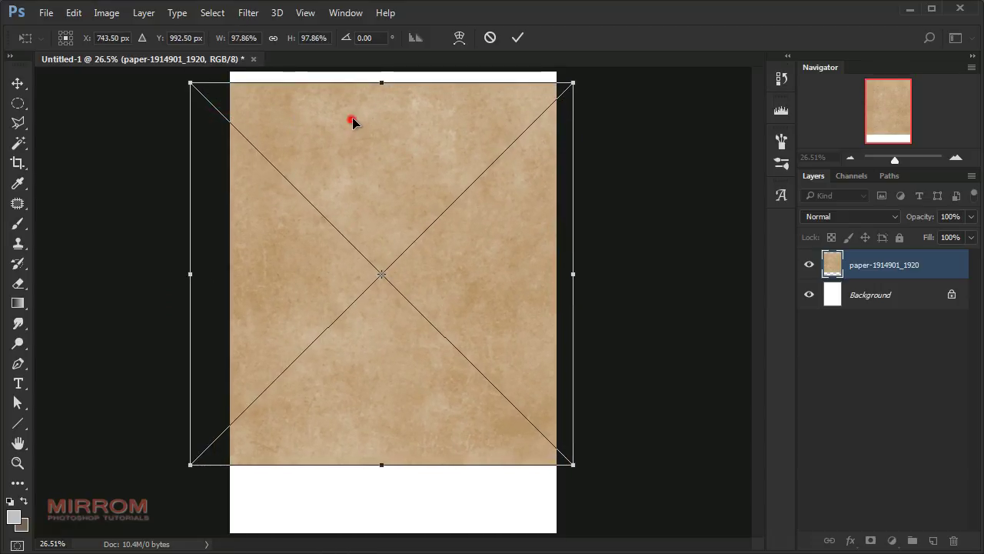
{"action": "left_click_drag", "start_coordinate": [352, 123], "coordinate": [364, 112]}
{"action": "left_click_drag", "start_coordinate": [397, 460], "coordinate": [395, 536]}
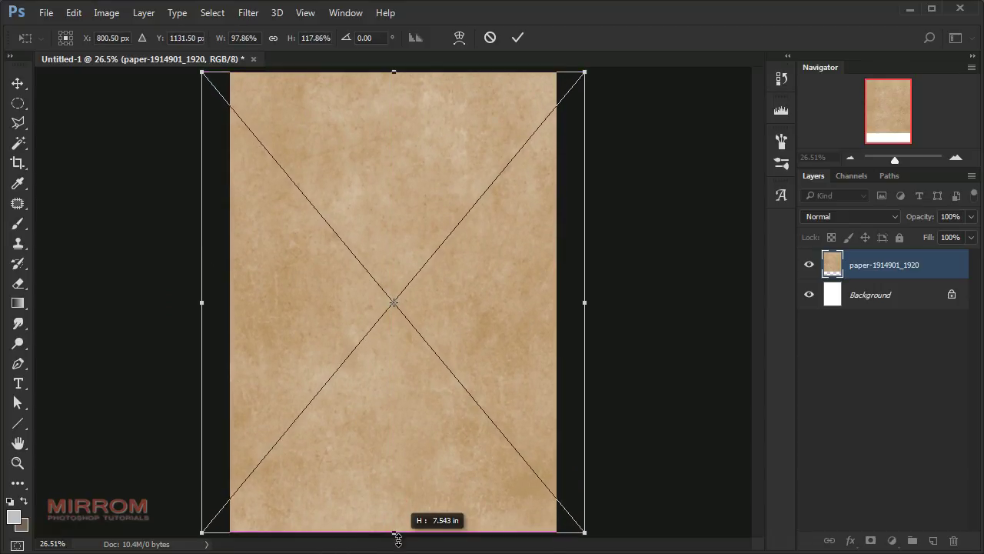
{"action": "left_click_drag", "start_coordinate": [585, 536], "coordinate": [588, 537]}
Trim the paper's sides to the canvas edges and commit the transform
{"action": "left_click_drag", "start_coordinate": [558, 402], "coordinate": [556, 392]}
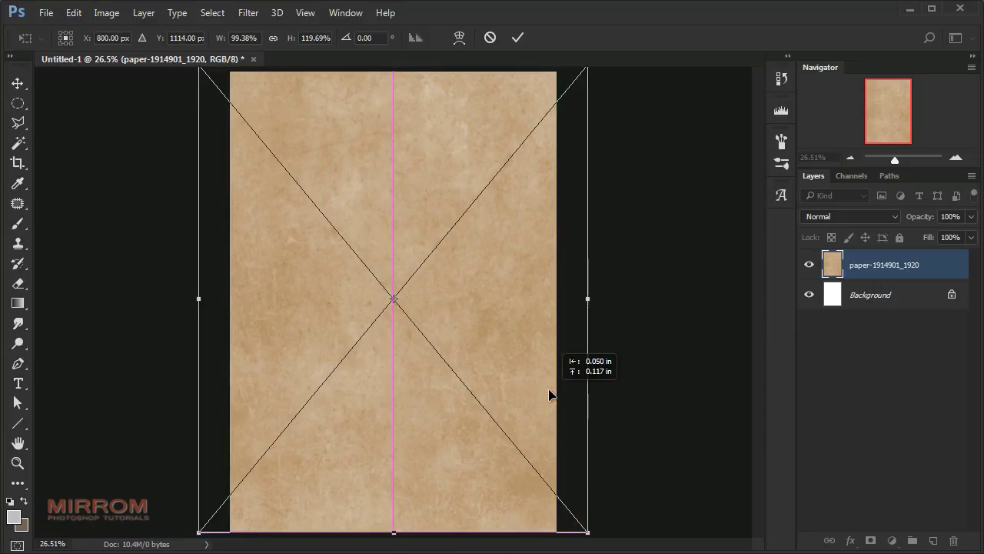
{"action": "left_click_drag", "start_coordinate": [199, 299], "coordinate": [217, 299]}
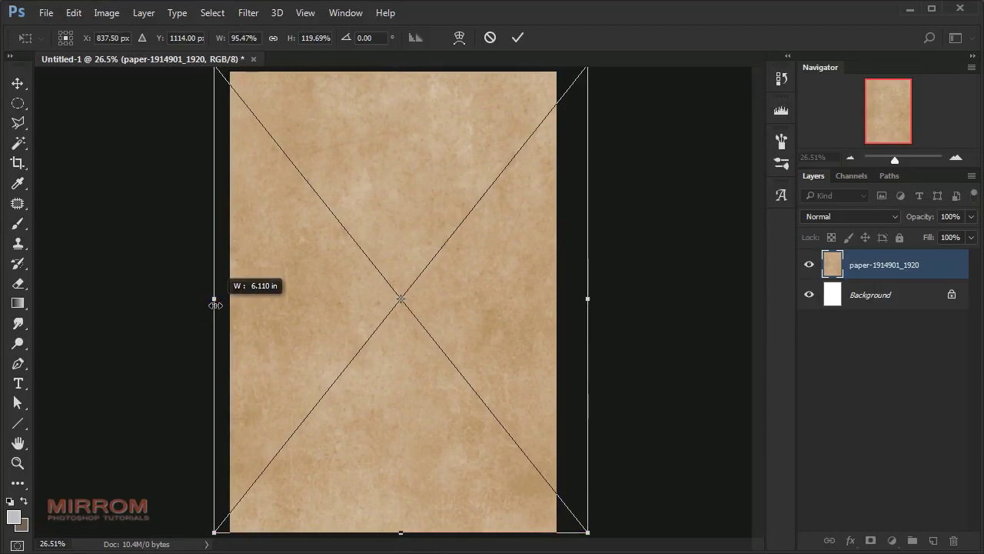
{"action": "left_click_drag", "start_coordinate": [590, 298], "coordinate": [583, 298]}
{"action": "left_click_drag", "start_coordinate": [506, 274], "coordinate": [507, 278]}
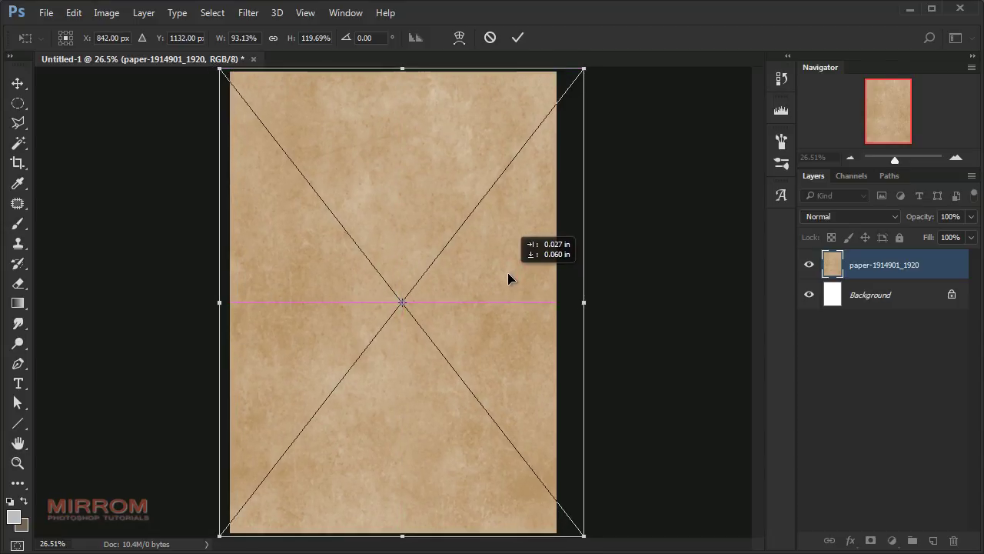
{"action": "left_click_drag", "start_coordinate": [583, 303], "coordinate": [576, 306]}
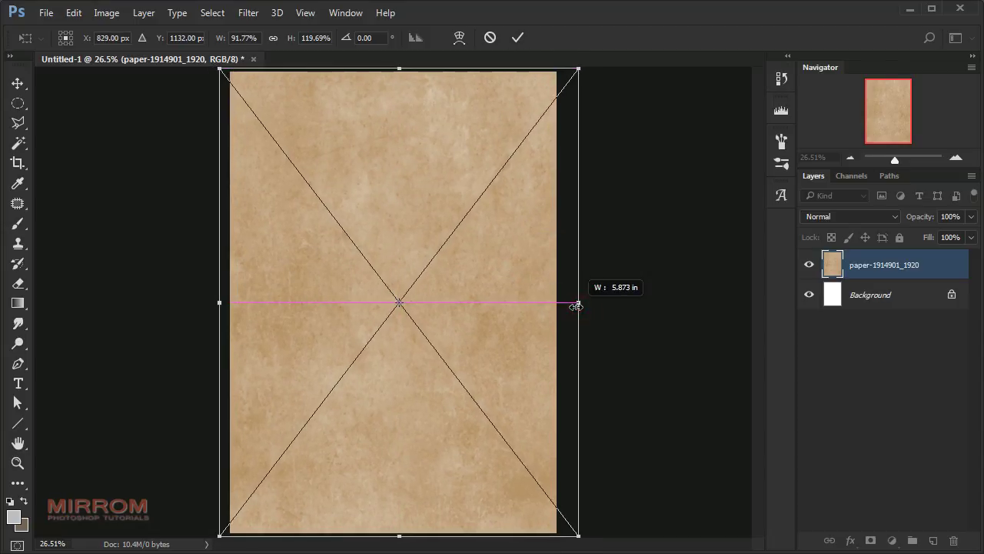
{"action": "left_click", "coordinate": [518, 38]}
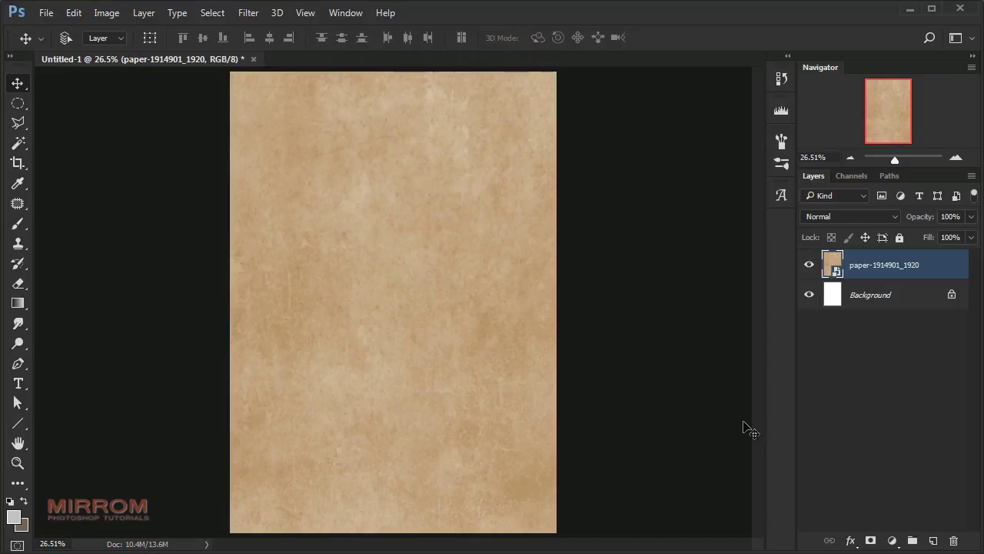
Add a Vibrance 1 adjustment layer at -100 to desaturate the paper
{"action": "left_click", "coordinate": [892, 540]}
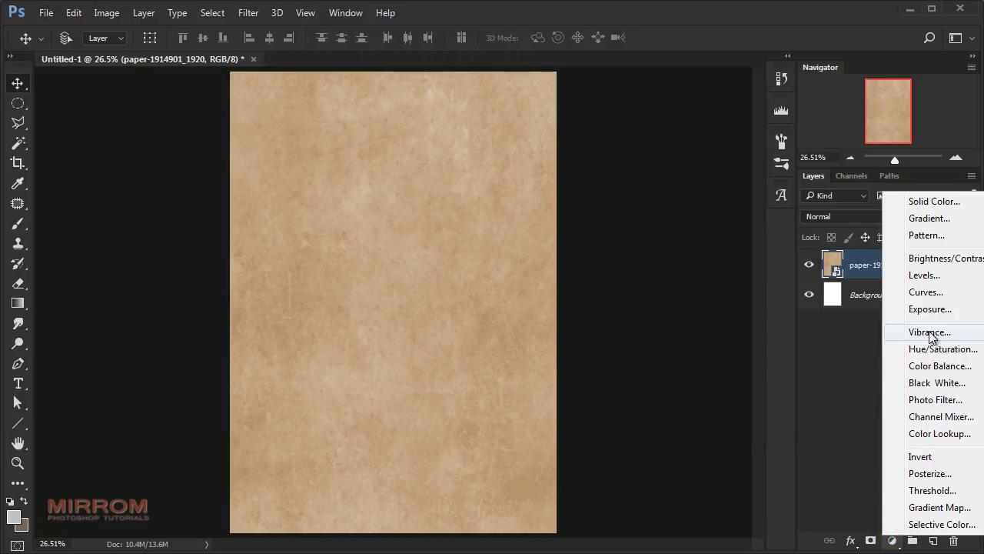
{"action": "left_click", "coordinate": [929, 331]}
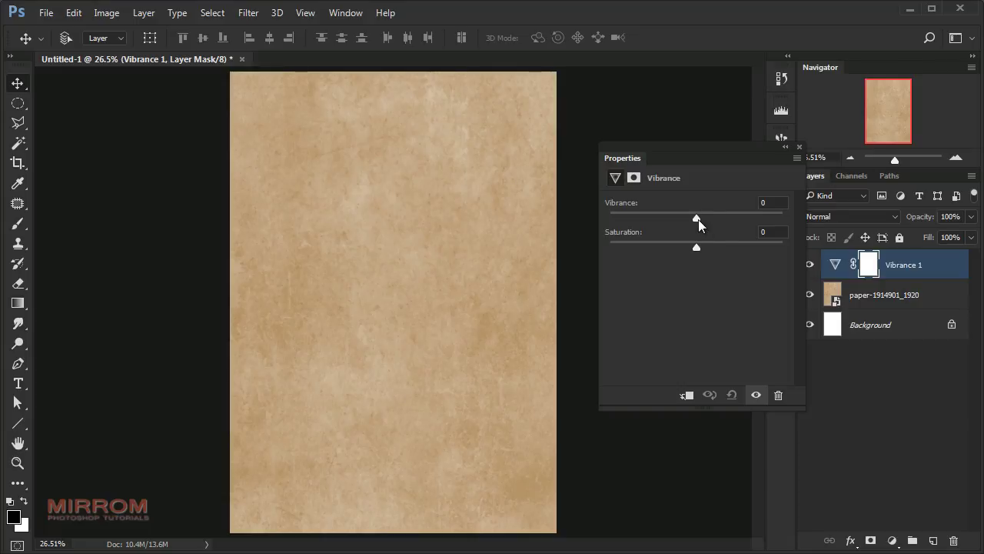
{"action": "left_click_drag", "start_coordinate": [698, 219], "coordinate": [606, 224]}
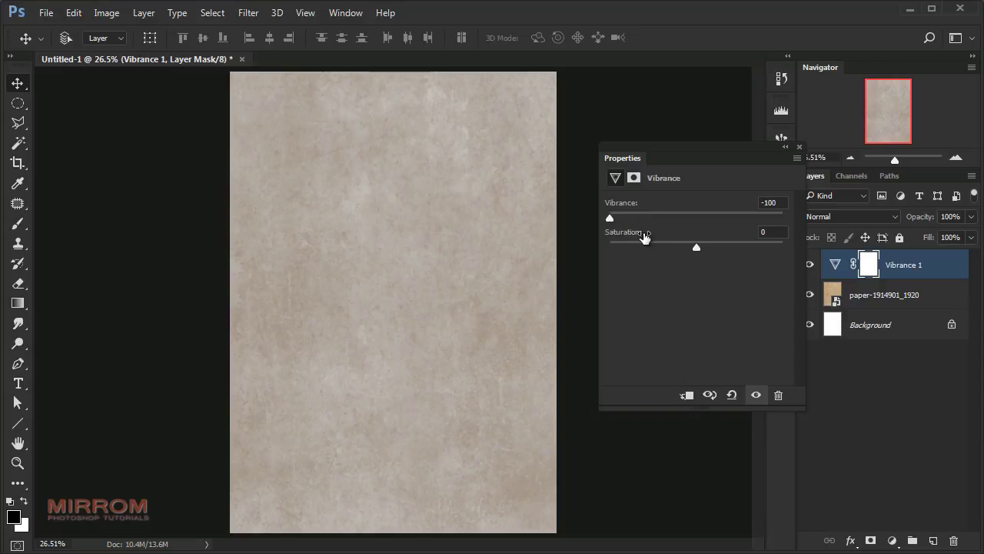
{"action": "left_click_drag", "start_coordinate": [711, 160], "coordinate": [677, 198]}
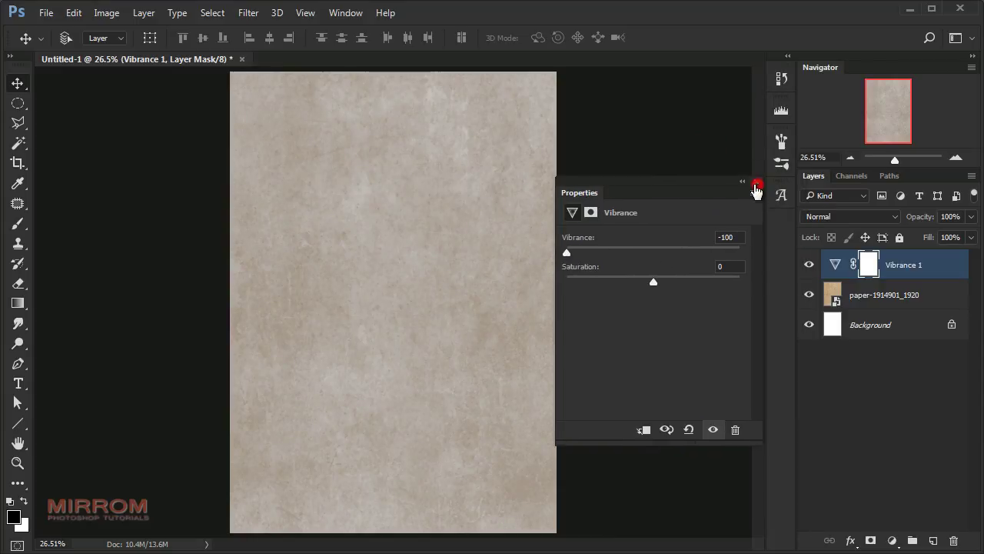
{"action": "left_click", "coordinate": [756, 187]}
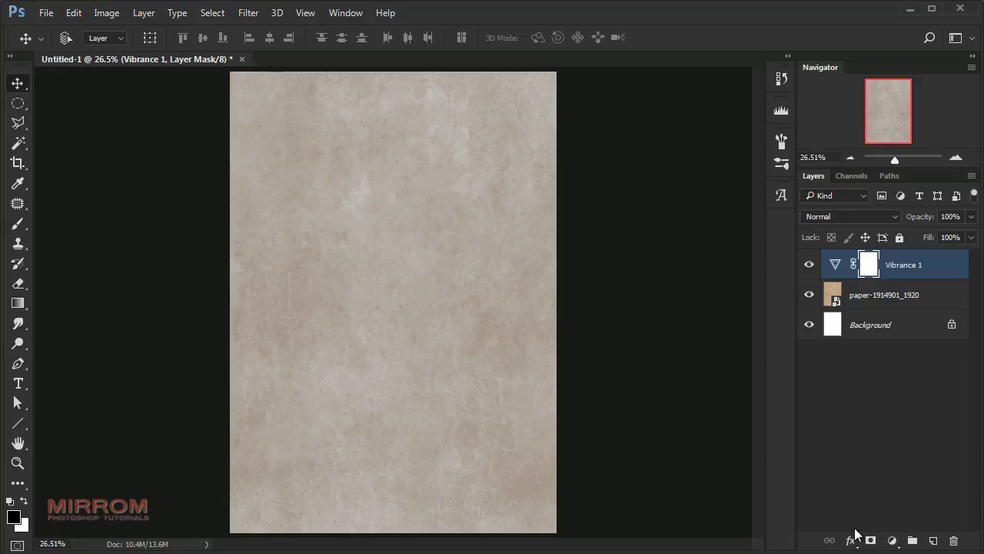
{"action": "left_click", "coordinate": [892, 541]}
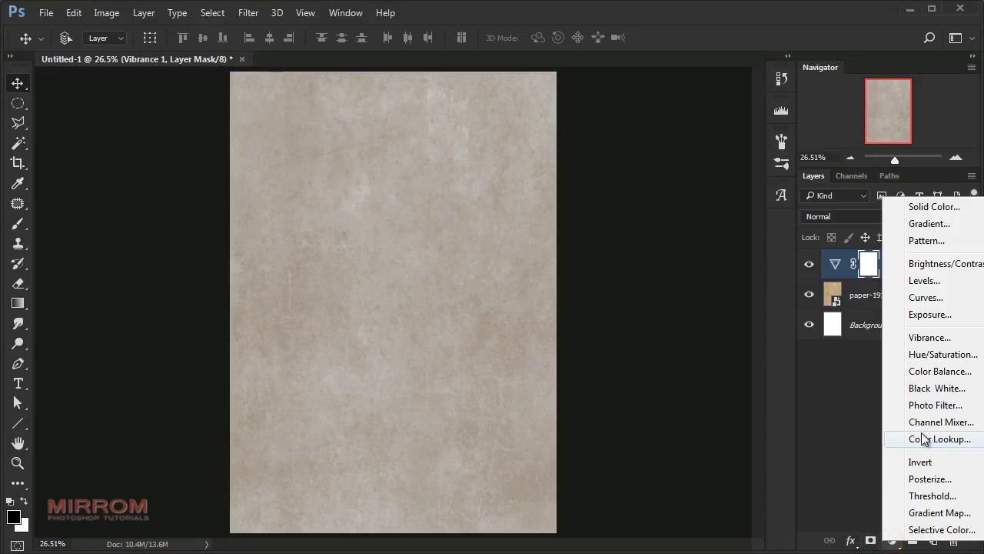
Add a Curves 1 layer with lowered highlights and a raised black point
{"action": "left_click", "coordinate": [927, 298]}
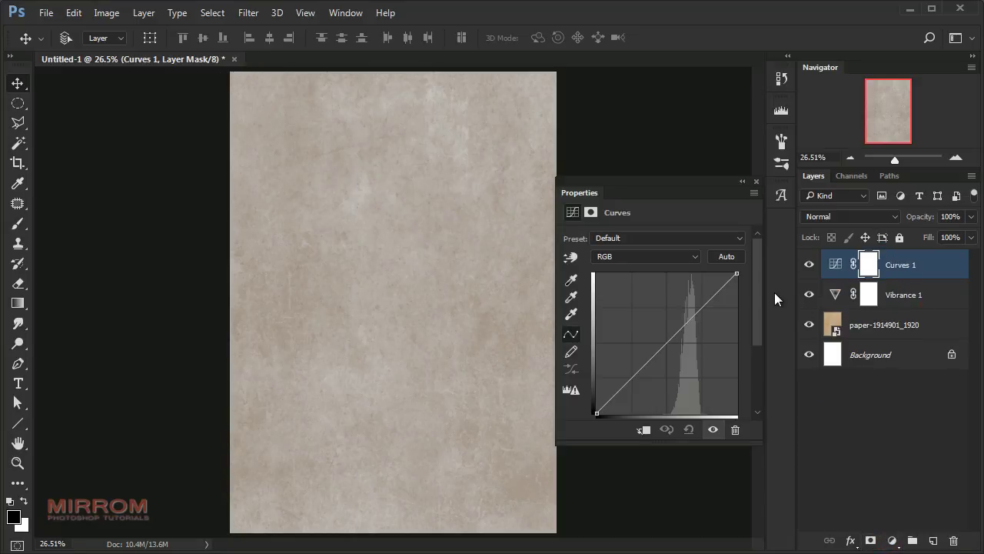
{"action": "left_click_drag", "start_coordinate": [736, 277], "coordinate": [737, 284]}
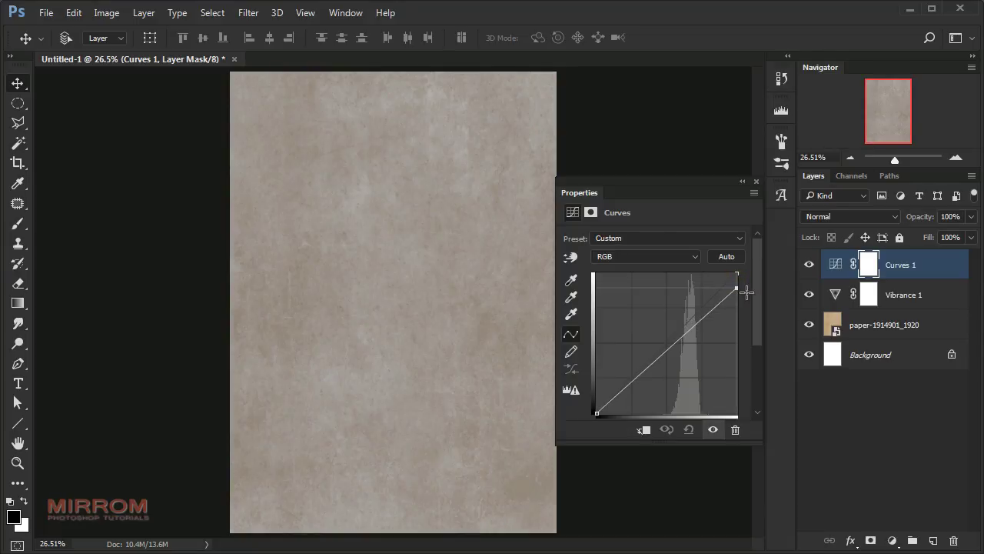
{"action": "mouse_move", "coordinate": [595, 413]}
{"action": "left_mouse_down"}
{"action": "mouse_move", "coordinate": [614, 413]}
{"action": "mouse_move", "coordinate": [598, 415]}
{"action": "mouse_move", "coordinate": [605, 418]}
{"action": "left_mouse_up"}
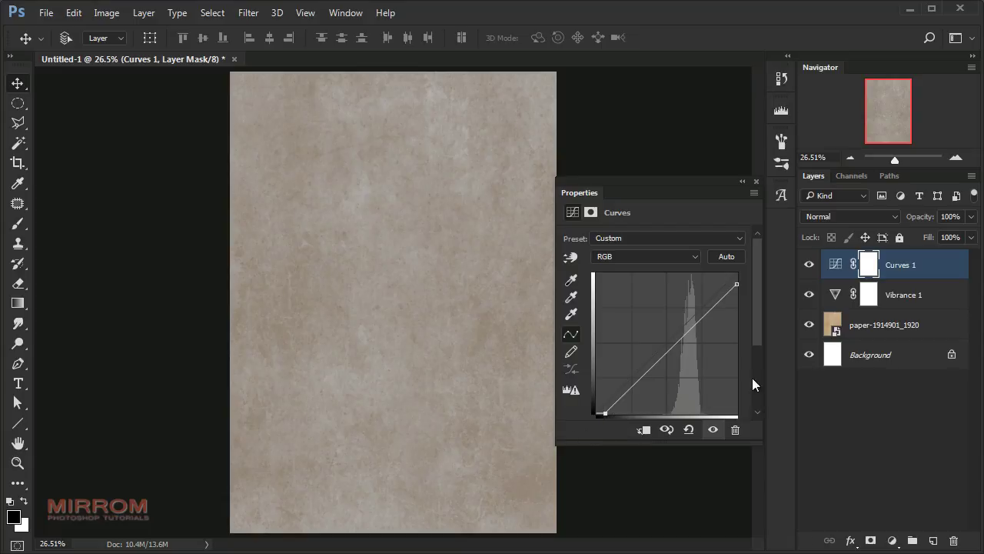
{"action": "left_click", "coordinate": [755, 182]}
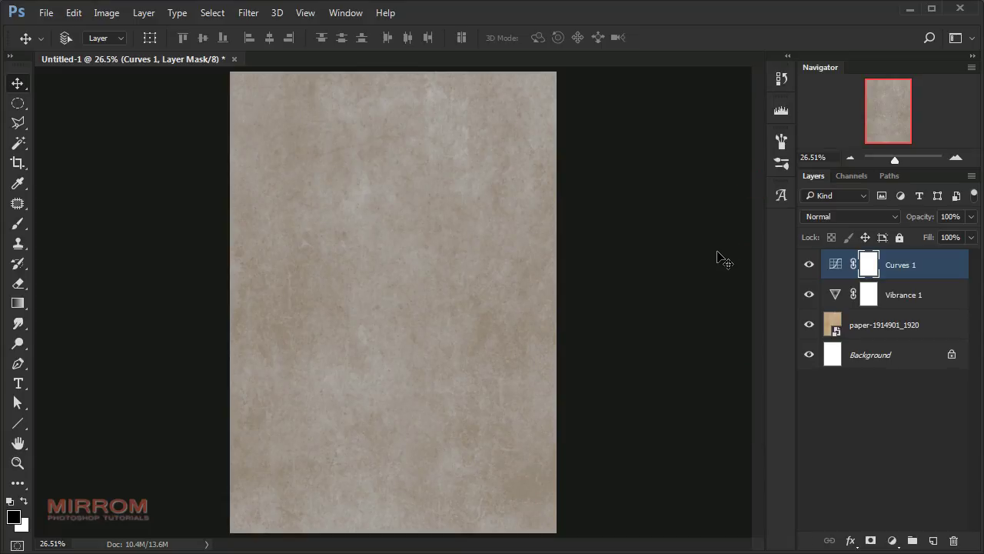
{"action": "left_click", "coordinate": [915, 269]}
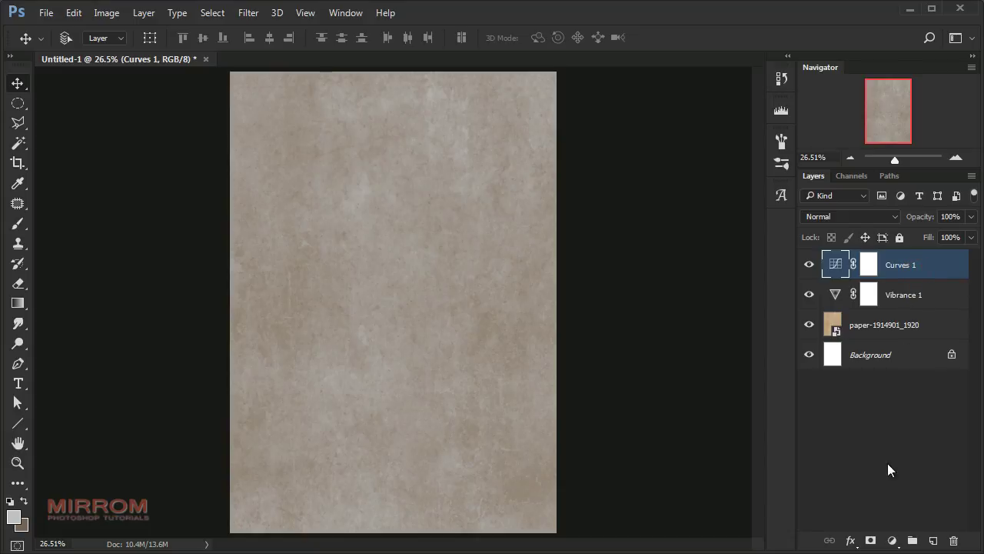
Add a Gradient Map layer and apply the pinkish-brown preset gradient
{"action": "left_click", "coordinate": [888, 539]}
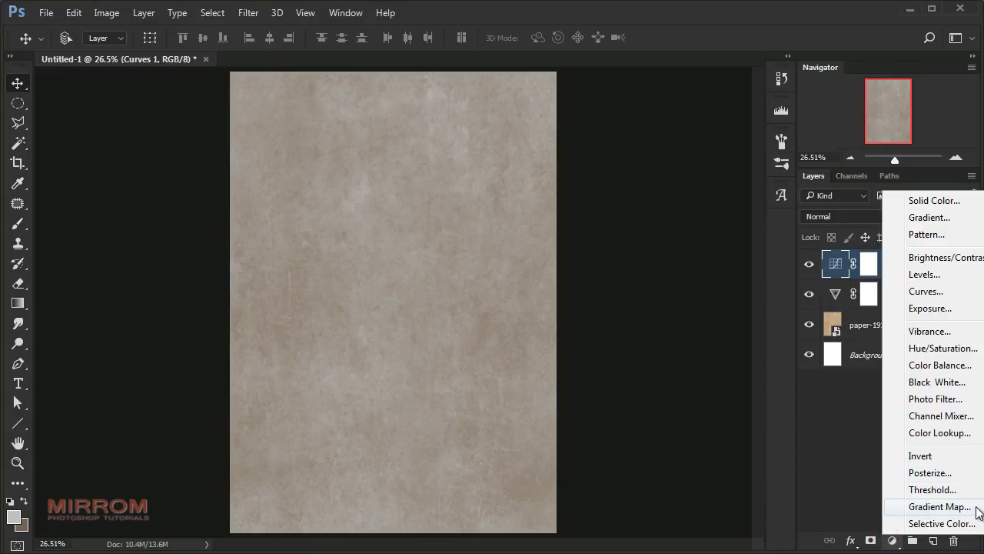
{"action": "left_click", "coordinate": [940, 507]}
{"action": "left_click", "coordinate": [688, 243]}
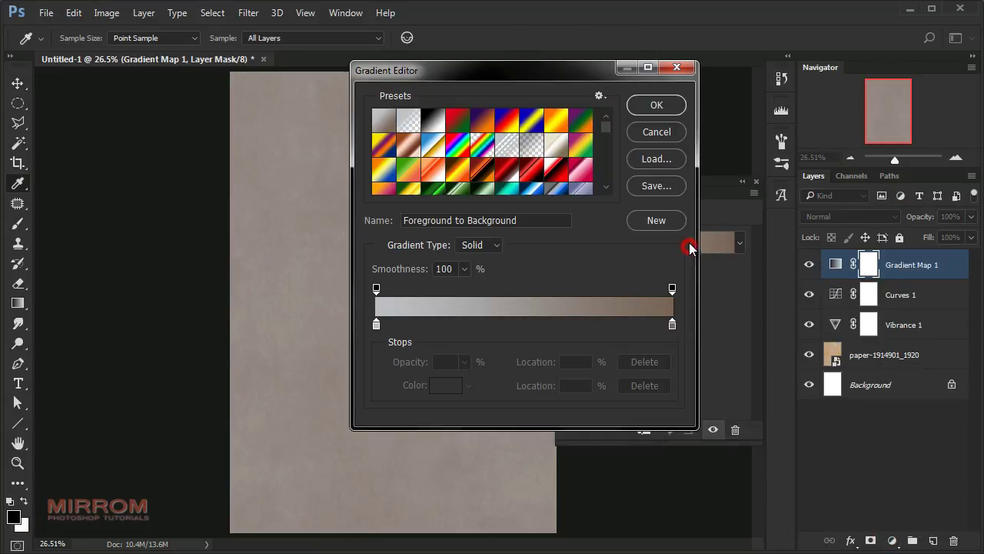
{"action": "scroll", "coordinate": [604, 138], "scroll_direction": "down", "scroll_amount": 5}
{"action": "scroll", "coordinate": [588, 177], "scroll_direction": "down", "scroll_amount": 5}
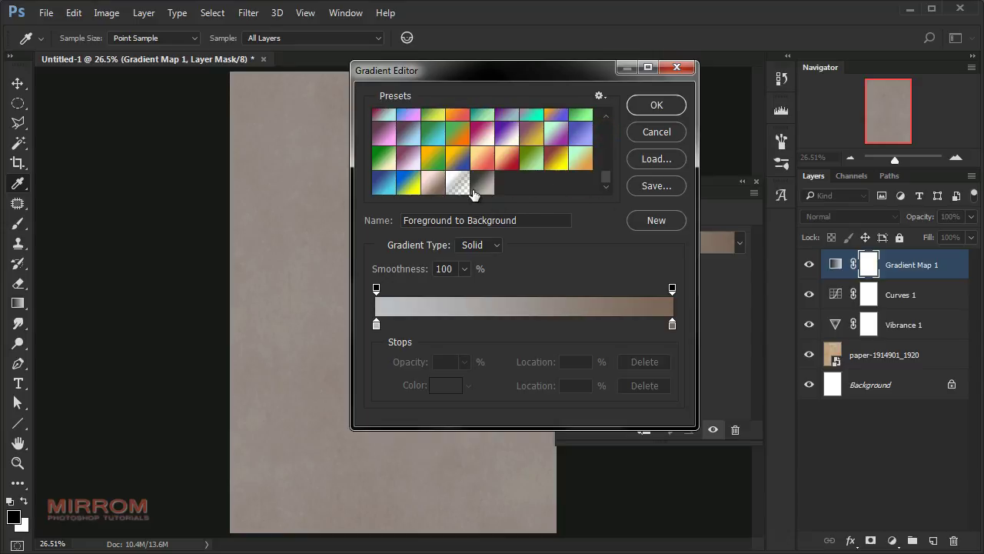
{"action": "left_click", "coordinate": [472, 189]}
{"action": "left_click", "coordinate": [433, 183]}
{"action": "left_click_drag", "start_coordinate": [470, 71], "coordinate": [637, 81]}
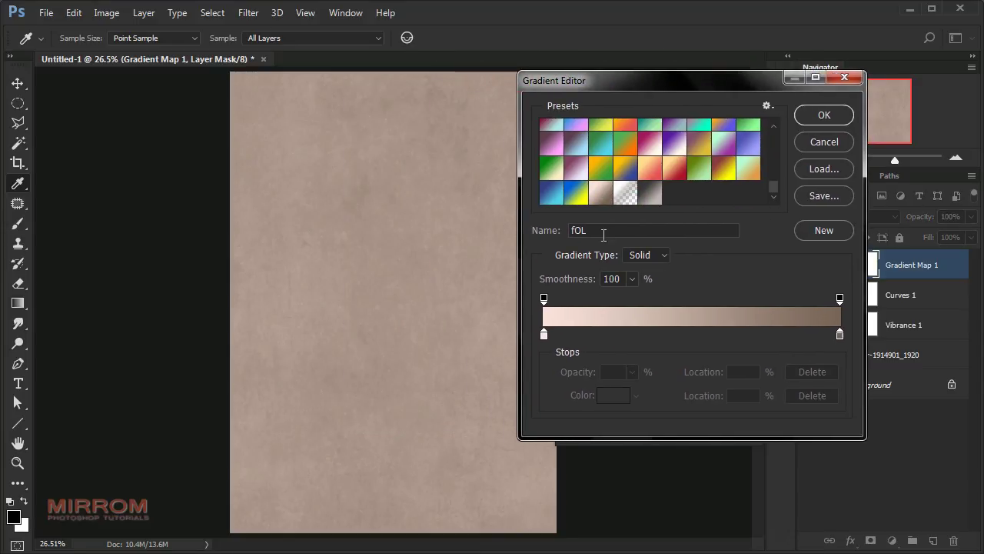
Set the gradient's left stop to pale pink f9e2da and its right stop to brown
{"action": "left_click", "coordinate": [544, 334]}
{"action": "left_click", "coordinate": [613, 396]}
{"action": "left_click", "coordinate": [614, 360]}
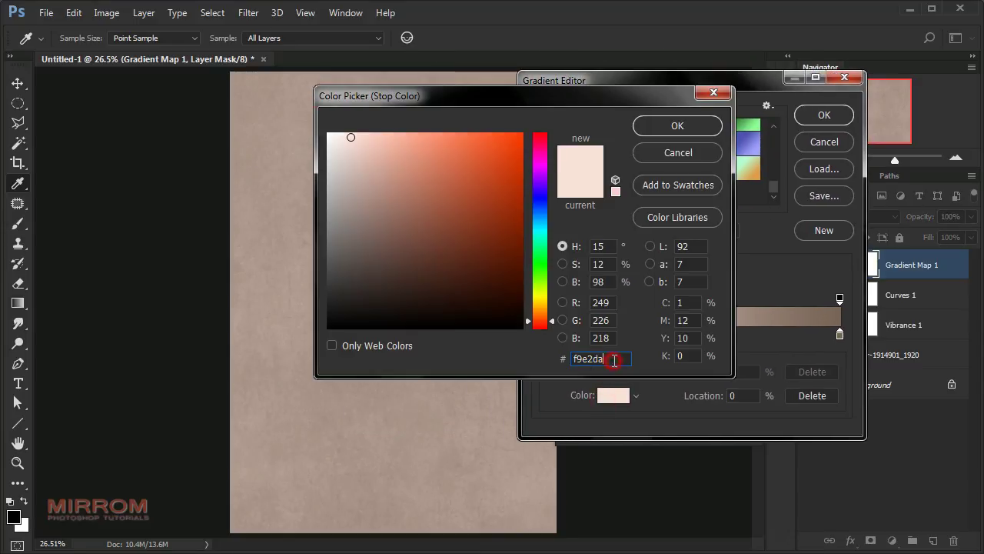
{"action": "double_click", "coordinate": [615, 360]}
{"action": "left_click", "coordinate": [621, 361]}
{"action": "left_click", "coordinate": [688, 131]}
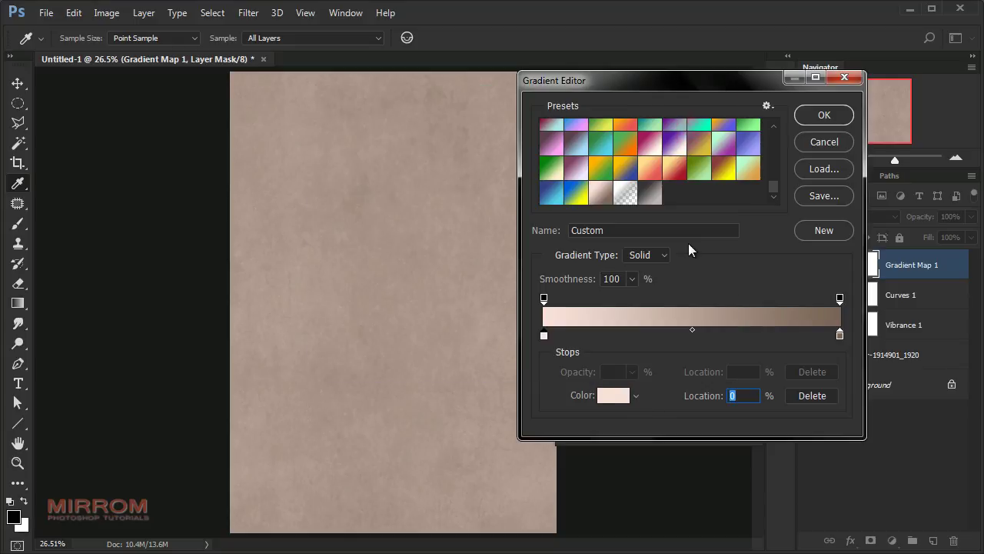
{"action": "left_click", "coordinate": [840, 335]}
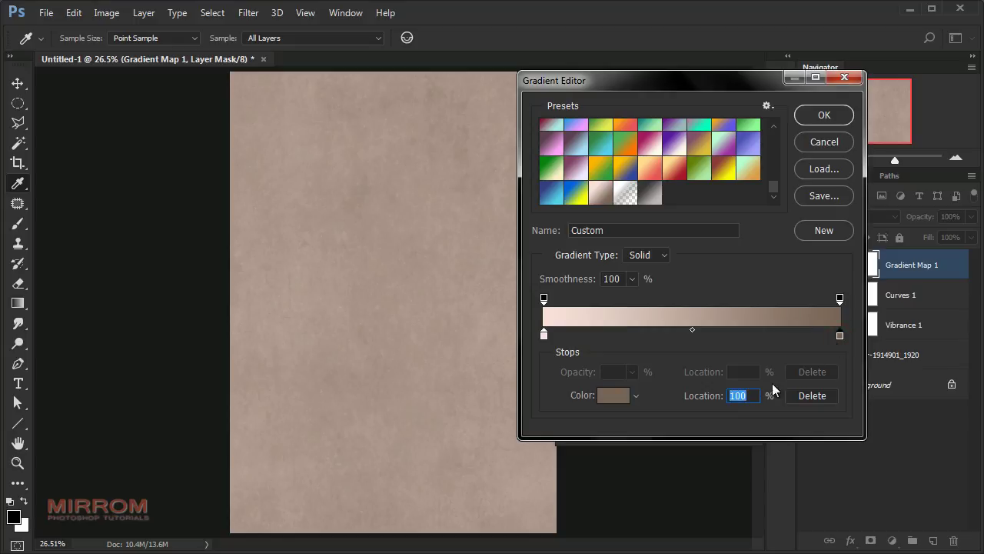
{"action": "left_click", "coordinate": [612, 395]}
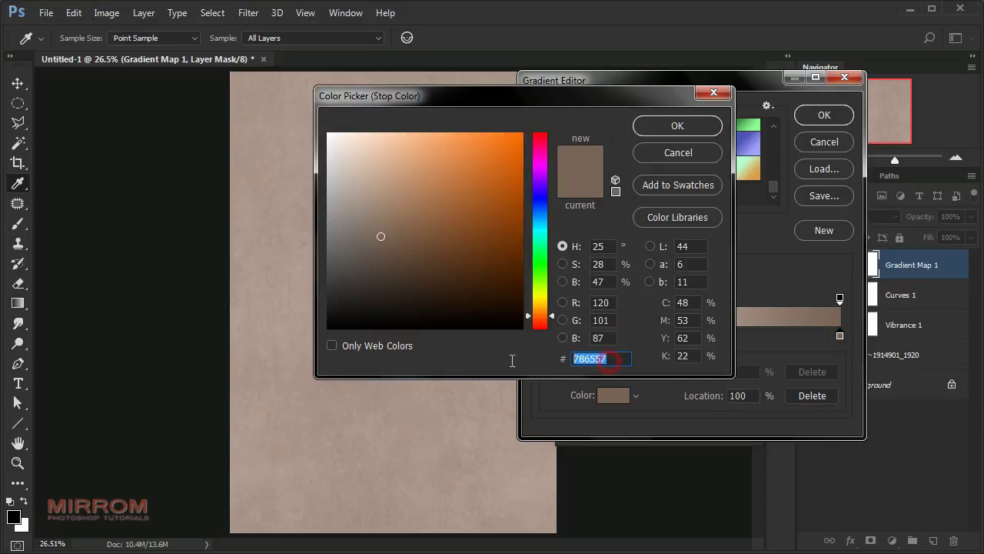
{"action": "left_click", "coordinate": [570, 361]}
{"action": "left_click", "coordinate": [667, 128]}
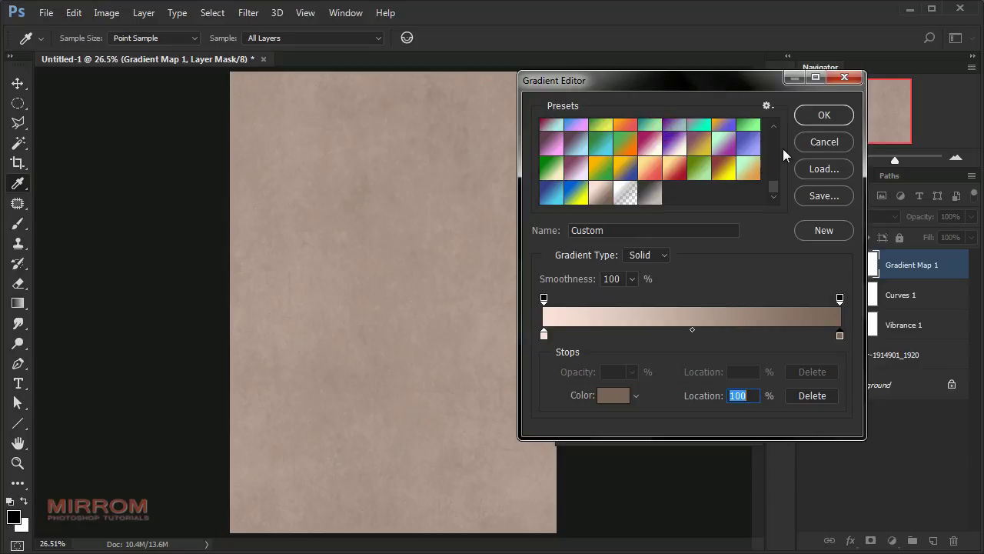
{"action": "left_click", "coordinate": [814, 117]}
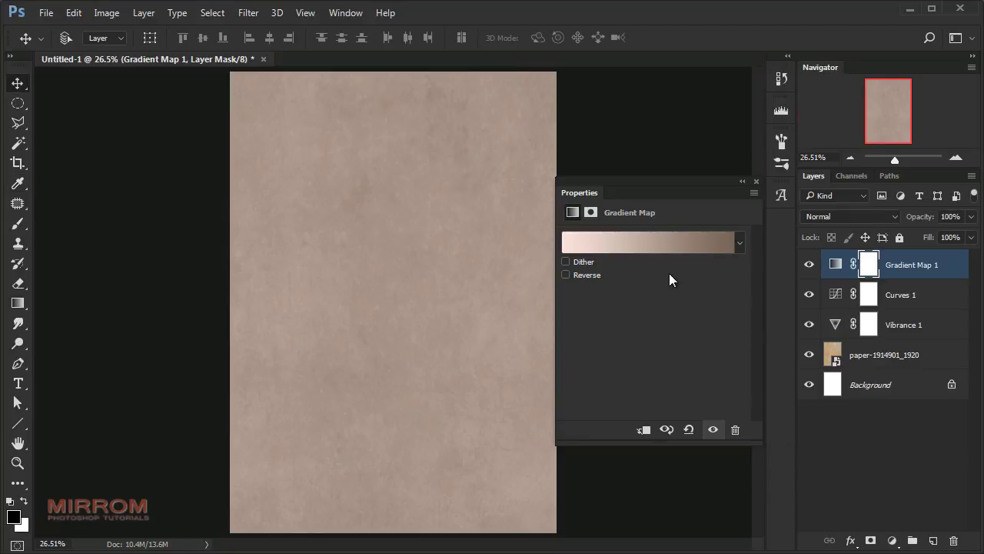
Preview the reversed gradient and set the Gradient Map 1 blend mode to Multiply
{"action": "left_click", "coordinate": [567, 275]}
{"action": "left_click", "coordinate": [887, 218]}
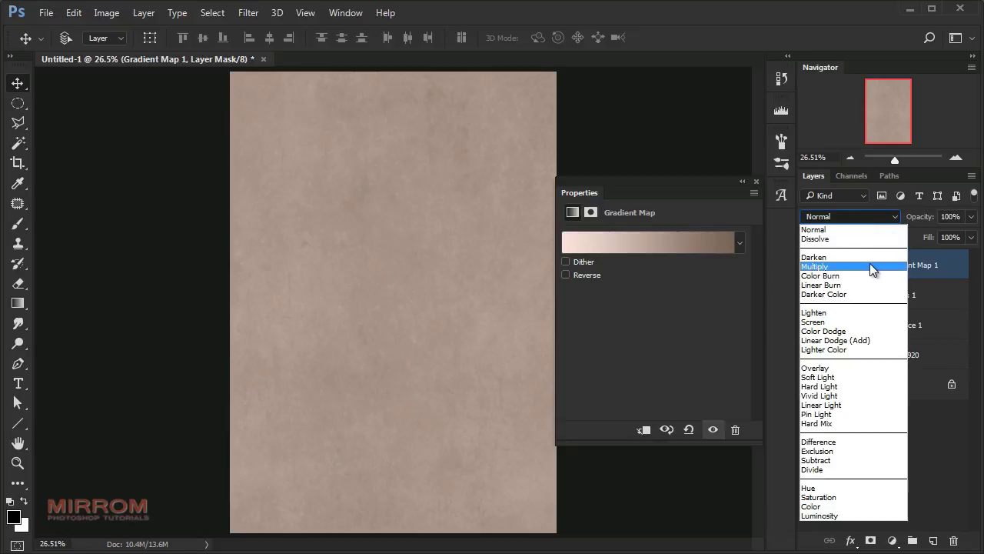
{"action": "left_click", "coordinate": [869, 267]}
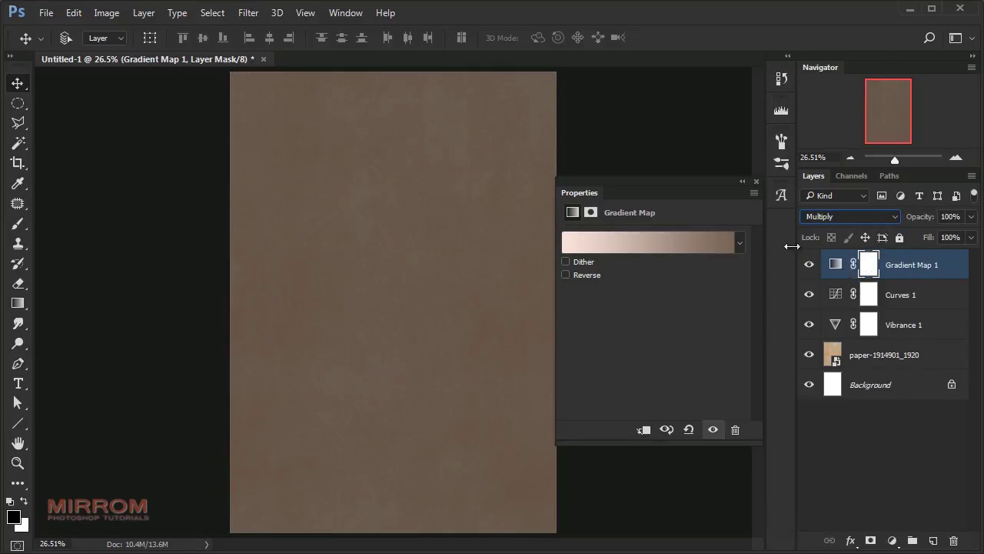
{"action": "left_click", "coordinate": [757, 182]}
{"action": "left_click", "coordinate": [945, 267]}
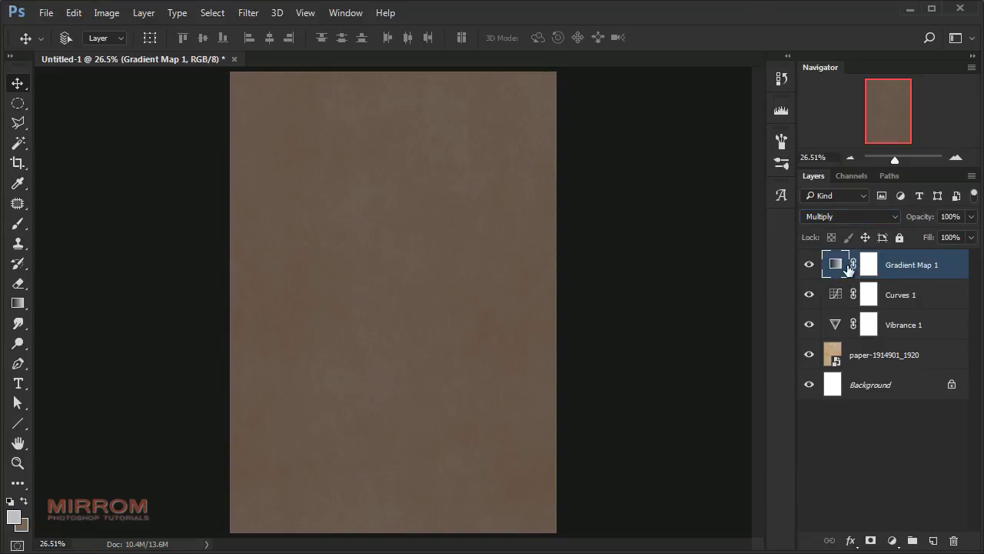
{"action": "left_click", "coordinate": [892, 540]}
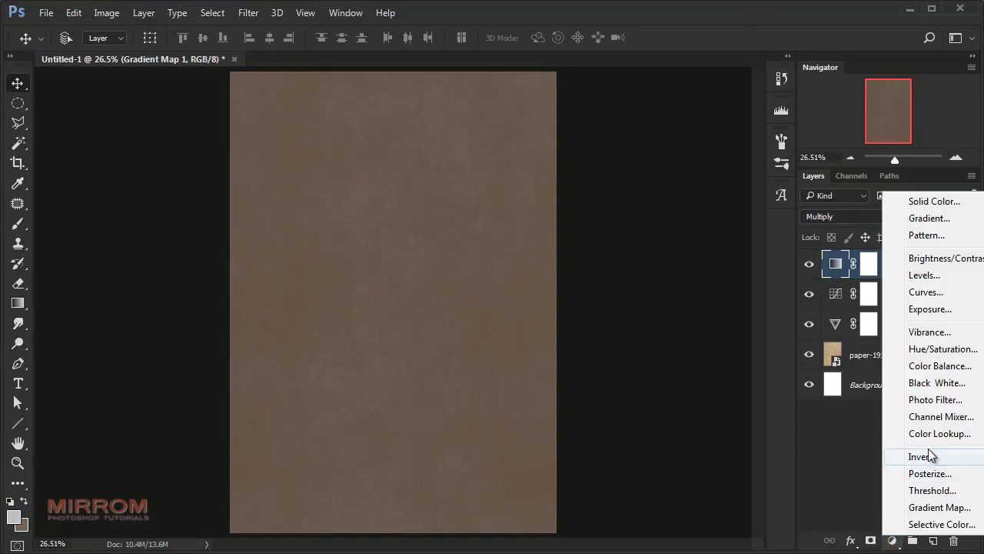
Add an Exposure 1 layer with exposure +1.33 and gamma 1.16
{"action": "left_click", "coordinate": [919, 312]}
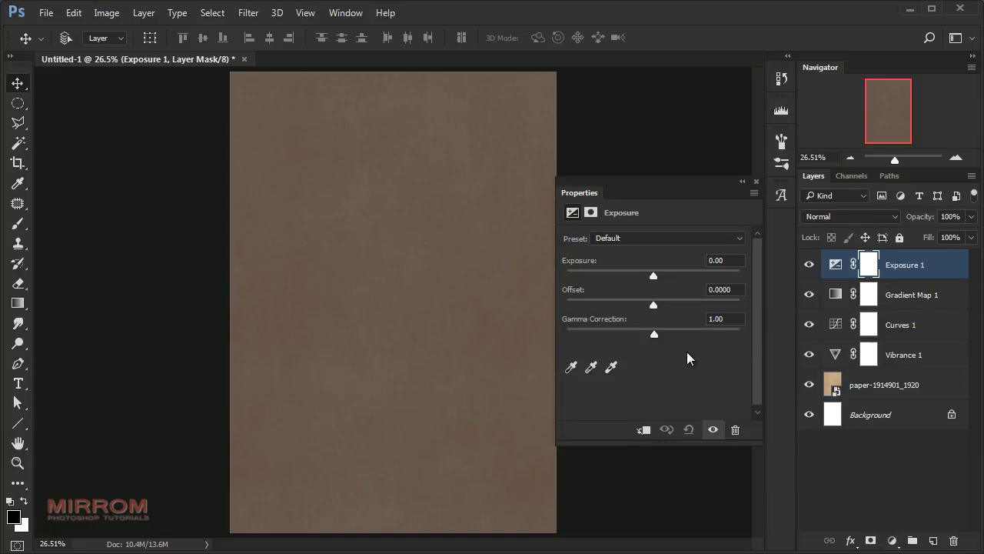
{"action": "left_click", "coordinate": [734, 262]}
{"action": "key", "text": "Up"}
{"action": "key", "text": "Up"}
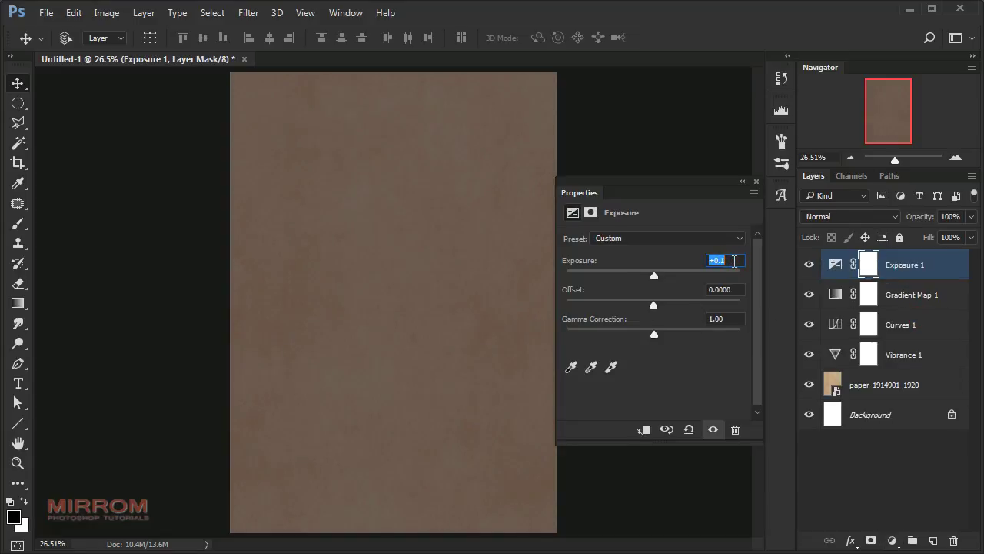
{"action": "left_click_drag", "start_coordinate": [656, 274], "coordinate": [671, 277]}
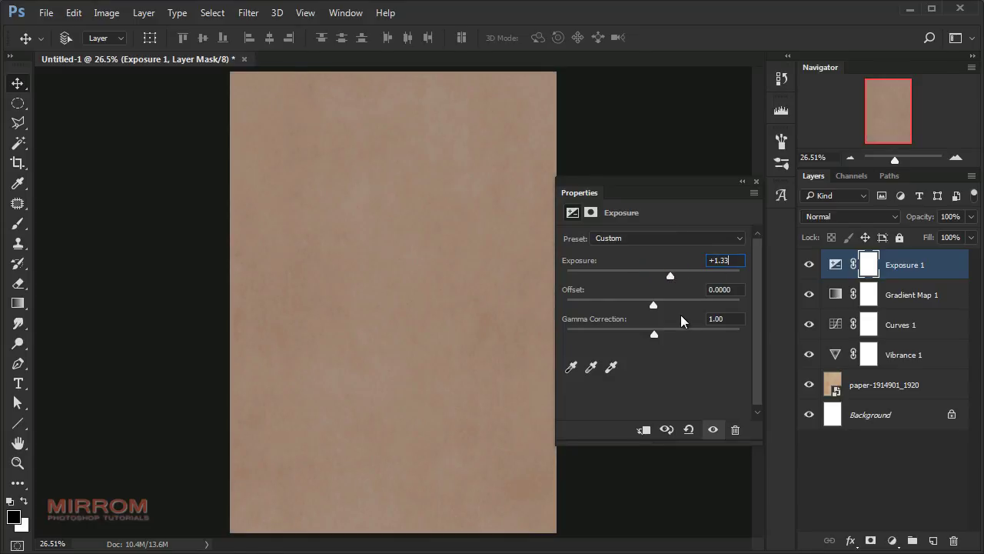
{"action": "mouse_move", "coordinate": [655, 335]}
{"action": "left_mouse_down"}
{"action": "mouse_move", "coordinate": [698, 337]}
{"action": "mouse_move", "coordinate": [645, 335]}
{"action": "left_mouse_up"}
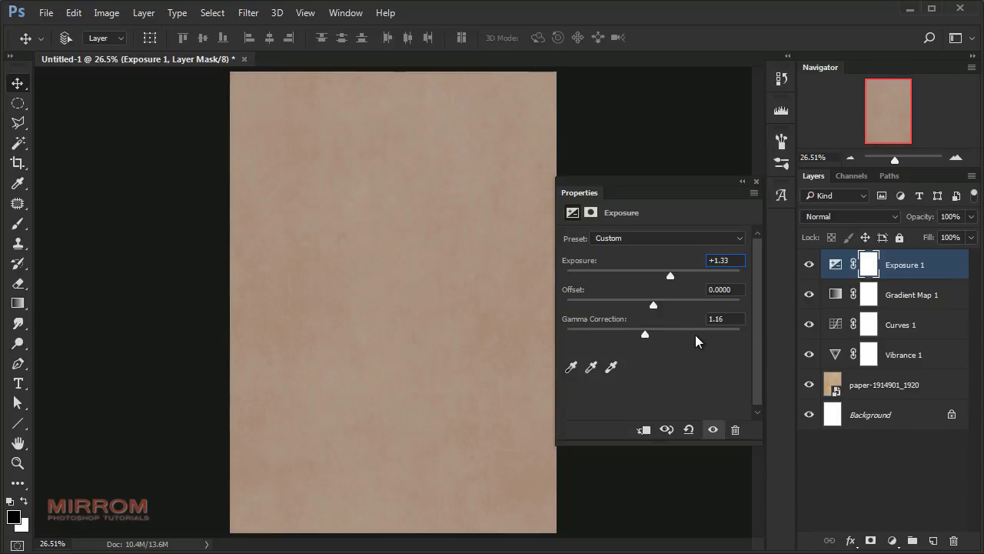
{"action": "left_click", "coordinate": [755, 186]}
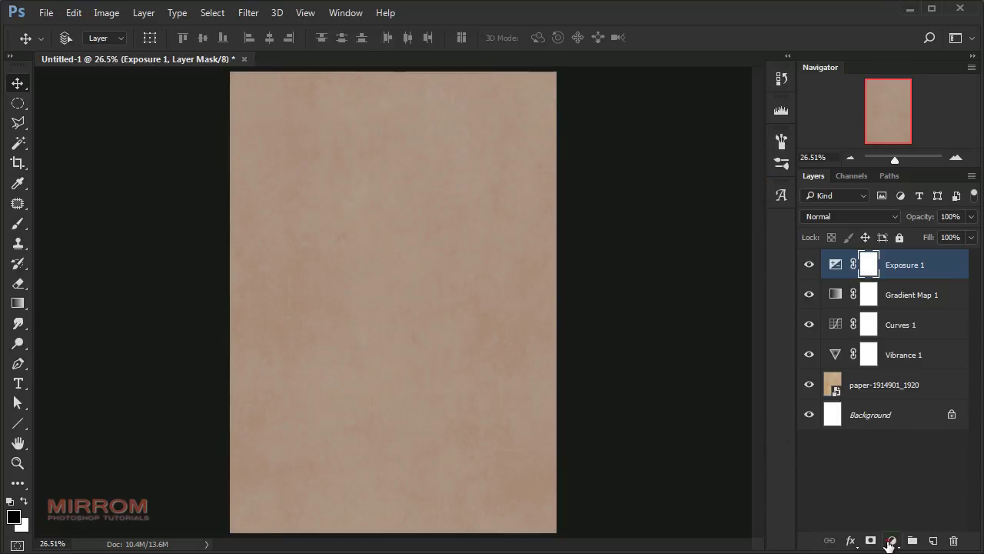
Add a Brightness/Contrast 1 layer at brightness -5 and contrast -16
{"action": "left_click", "coordinate": [892, 541]}
{"action": "left_click", "coordinate": [934, 267]}
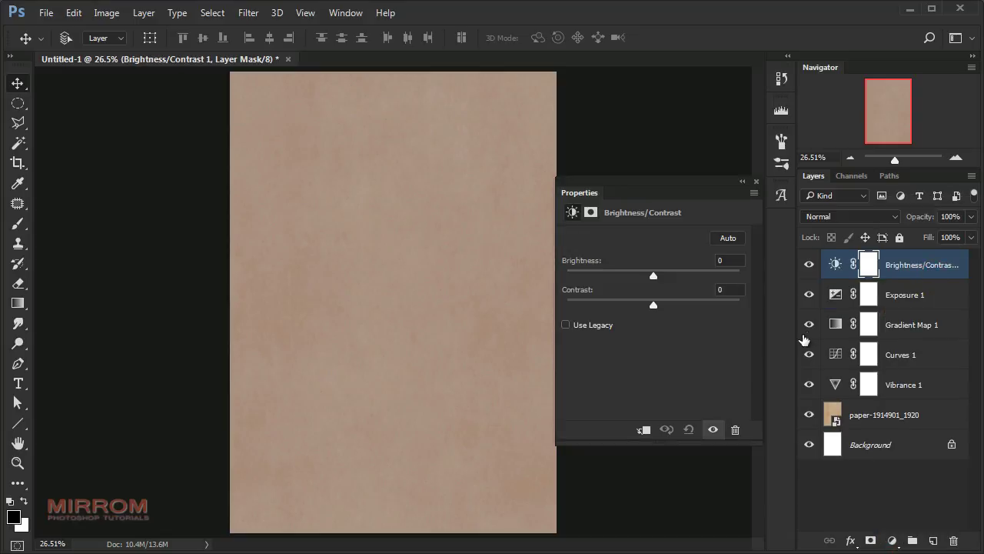
{"action": "left_click_drag", "start_coordinate": [654, 279], "coordinate": [648, 275]}
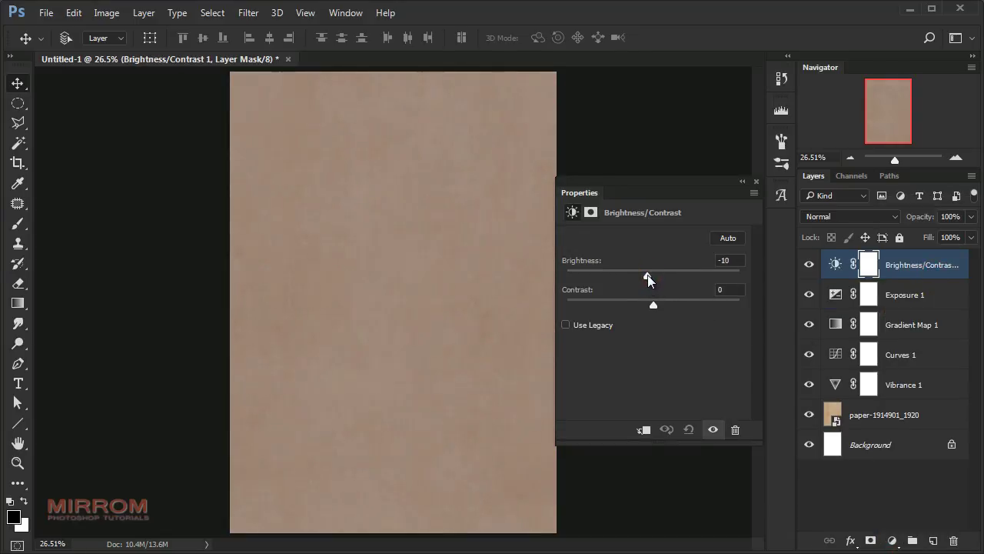
{"action": "left_click", "coordinate": [727, 263]}
{"action": "key", "text": "Down"}
{"action": "left_click_drag", "start_coordinate": [654, 305], "coordinate": [643, 306]}
{"action": "key", "text": "Down"}
{"action": "left_click", "coordinate": [757, 182]}
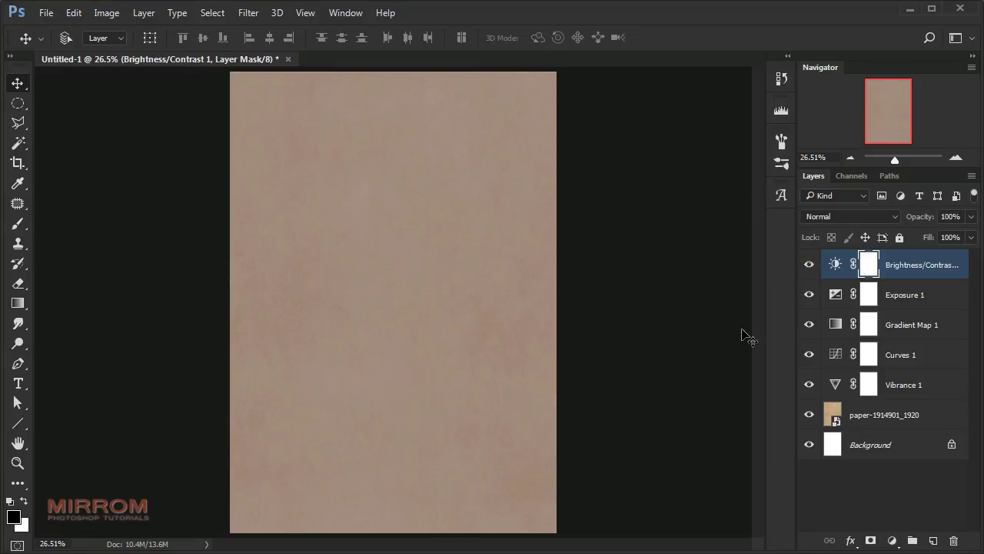
Place burned_up_dreams and scale it to canvas width across the lower middle
{"action": "left_click", "coordinate": [47, 13]}
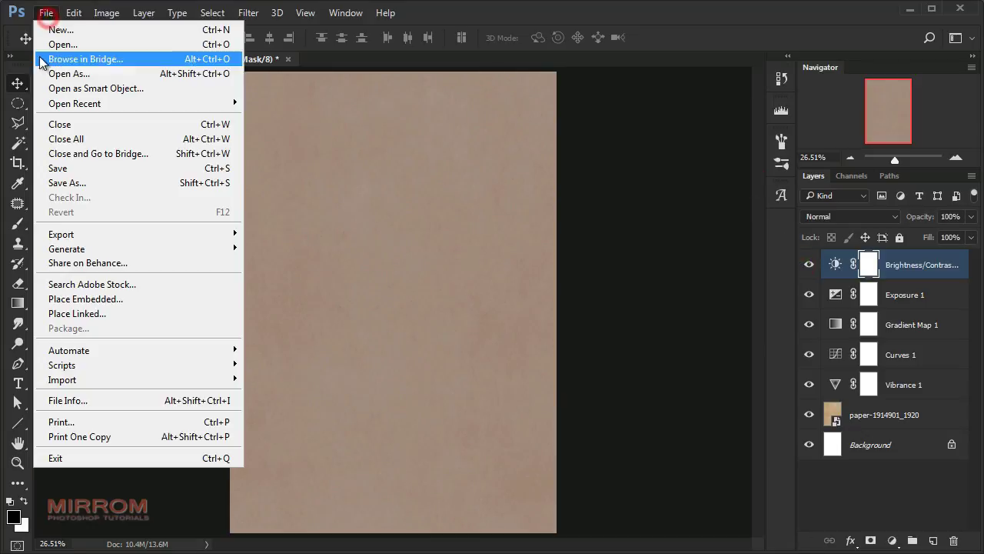
{"action": "left_click", "coordinate": [163, 305]}
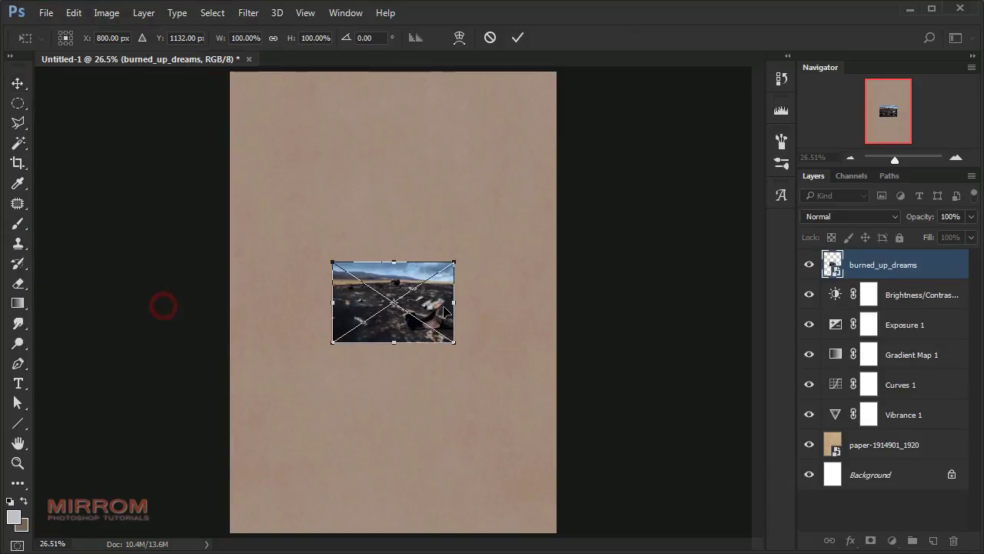
{"action": "left_click_drag", "start_coordinate": [453, 263], "coordinate": [585, 231]}
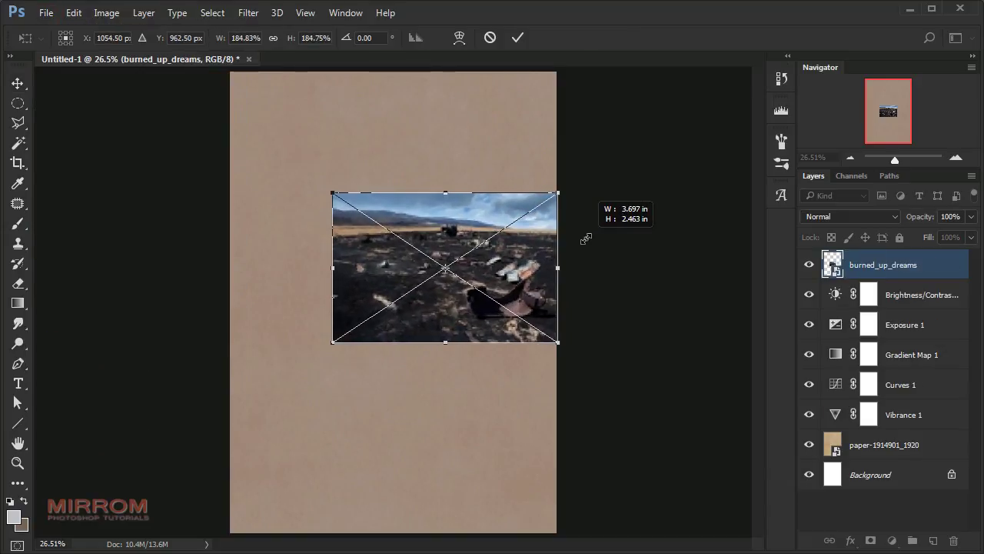
{"action": "left_click_drag", "start_coordinate": [345, 346], "coordinate": [206, 404]}
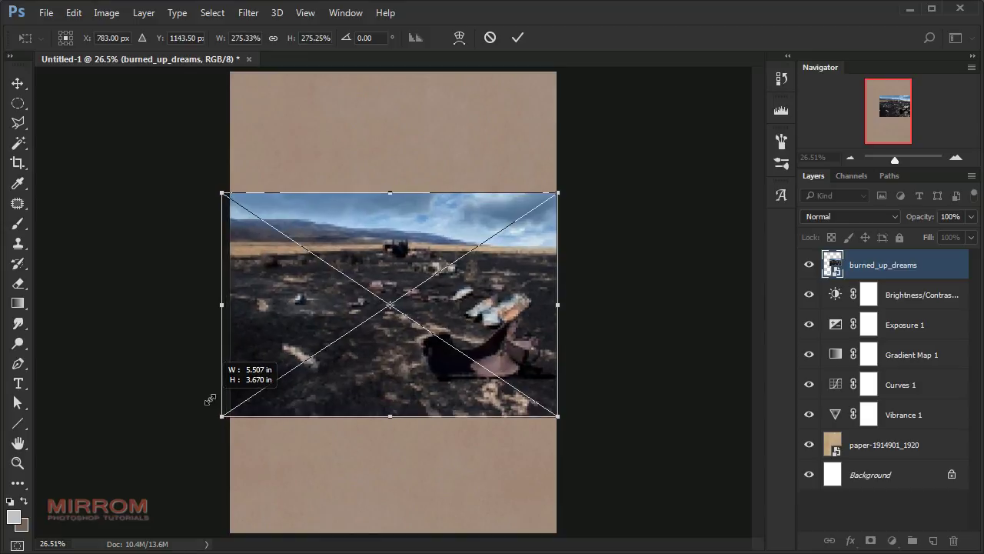
{"action": "left_click_drag", "start_coordinate": [391, 194], "coordinate": [392, 277]}
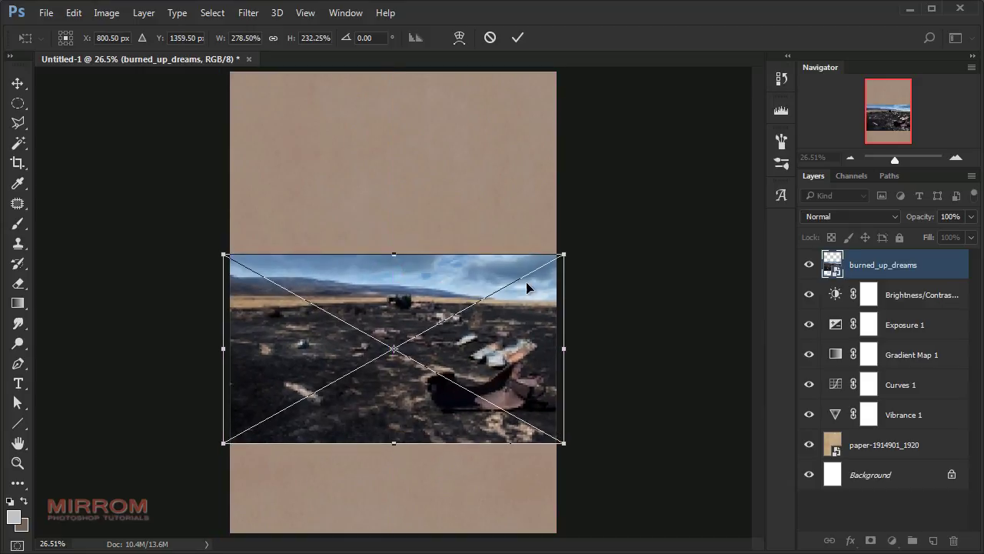
{"action": "left_click_drag", "start_coordinate": [565, 254], "coordinate": [572, 248]}
{"action": "mouse_move", "coordinate": [223, 254]}
{"action": "left_mouse_down"}
{"action": "mouse_move", "coordinate": [214, 246]}
{"action": "mouse_move", "coordinate": [224, 248]}
{"action": "left_mouse_up"}
{"action": "left_click_drag", "start_coordinate": [413, 287], "coordinate": [410, 314]}
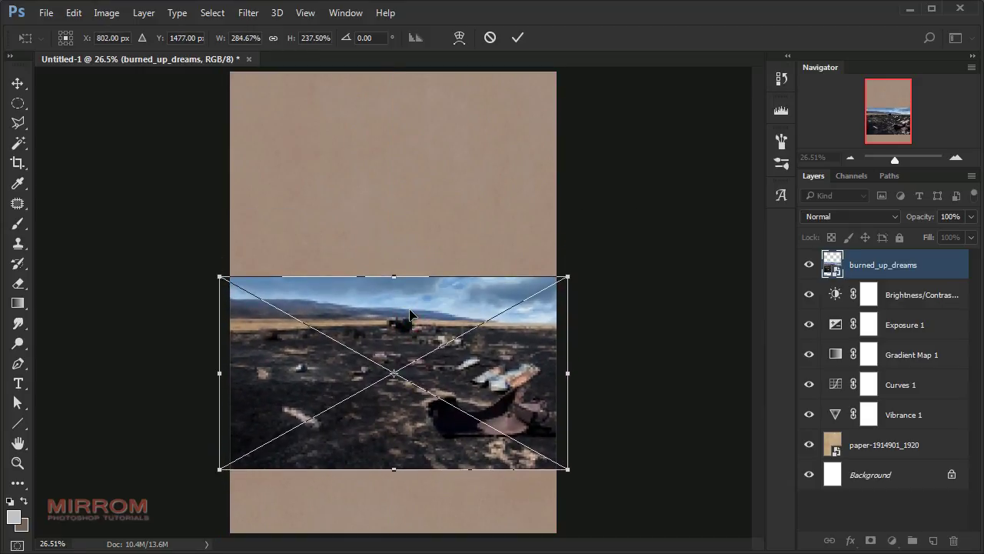
{"action": "left_click_drag", "start_coordinate": [393, 277], "coordinate": [393, 273]}
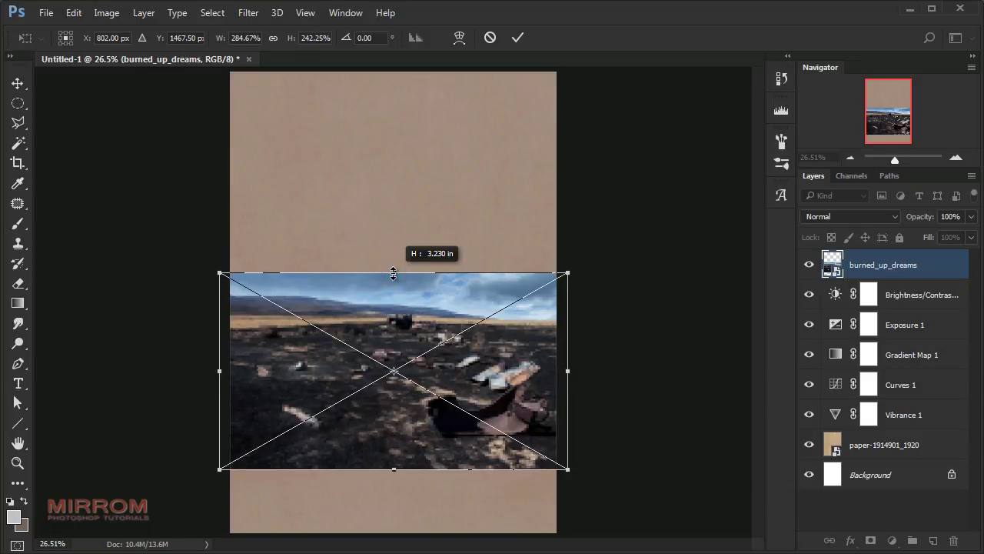
{"action": "left_click", "coordinate": [518, 37]}
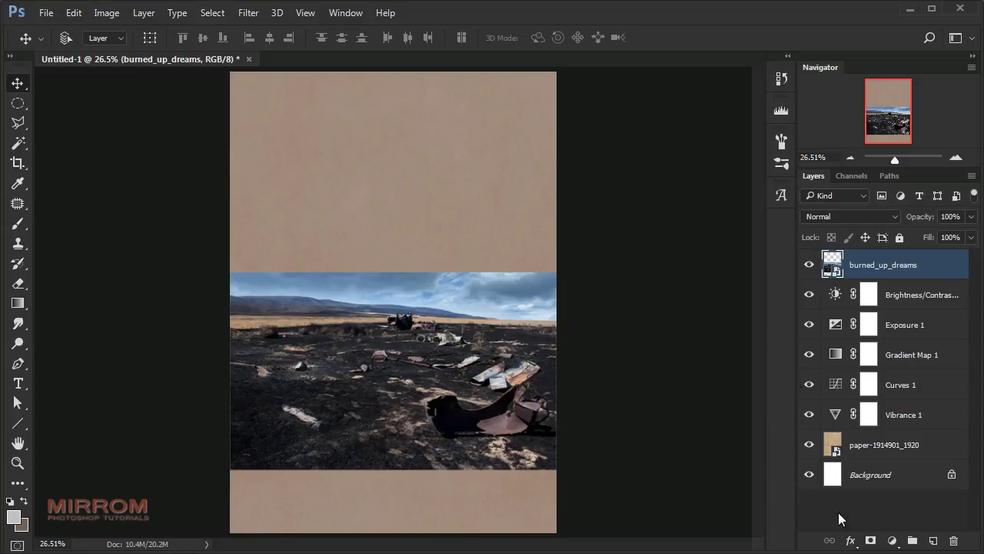
Add a layer mask to burned_up_dreams and gradient-fade its sky down to the horizon
{"action": "left_click", "coordinate": [873, 540]}
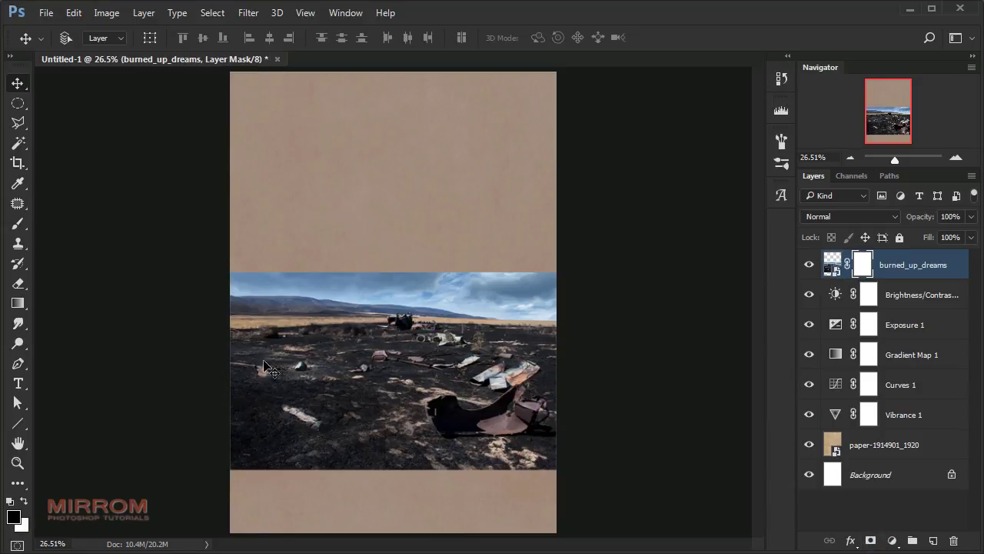
{"action": "left_click", "coordinate": [20, 305]}
{"action": "left_click", "coordinate": [59, 305]}
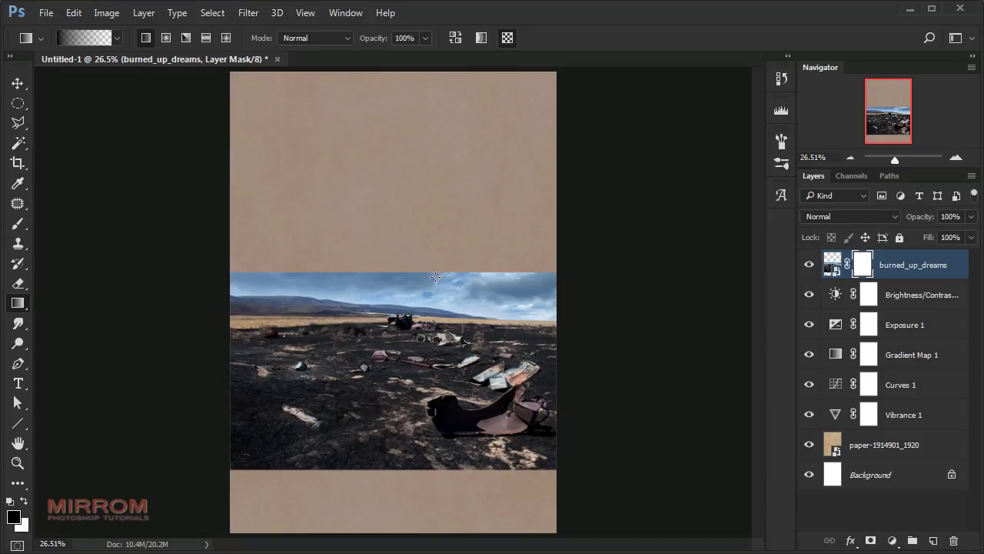
{"action": "left_click_drag", "start_coordinate": [418, 253], "coordinate": [398, 369]}
{"action": "left_click_drag", "start_coordinate": [395, 267], "coordinate": [374, 343]}
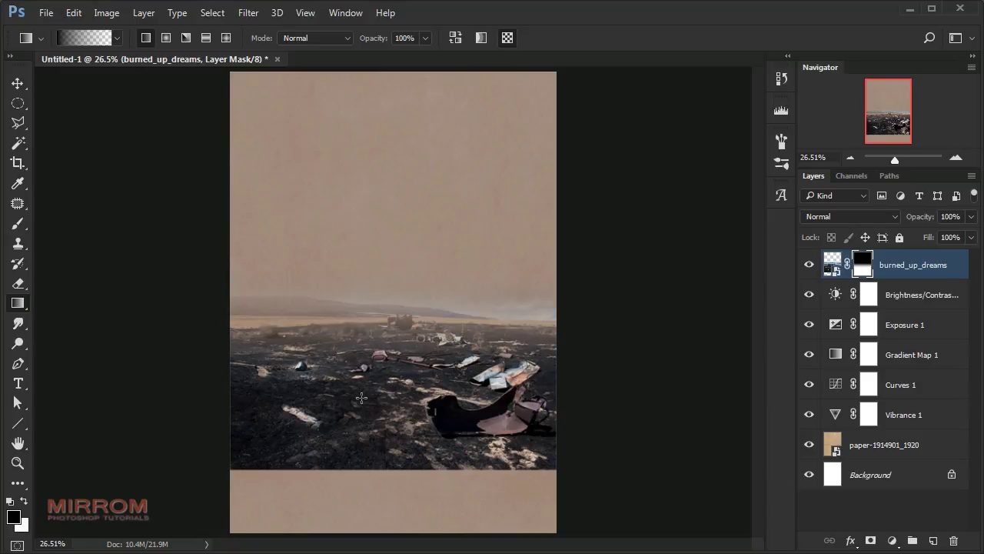
{"action": "left_click_drag", "start_coordinate": [395, 138], "coordinate": [395, 307]}
{"action": "left_click_drag", "start_coordinate": [405, 247], "coordinate": [390, 350]}
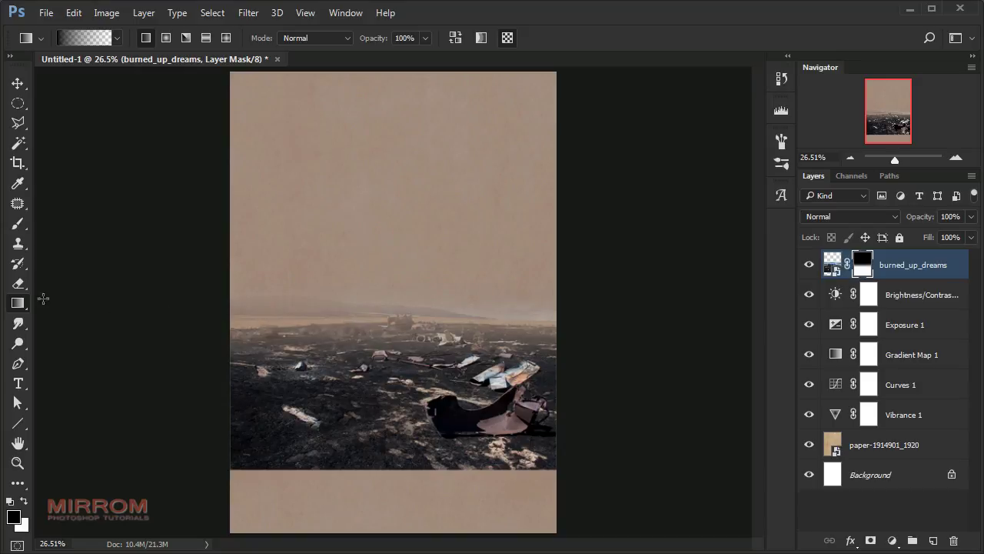
Set the Brush size to 500, then select the Brightness/Contrast 1 layer
{"action": "left_click", "coordinate": [18, 223]}
{"action": "left_click", "coordinate": [77, 223]}
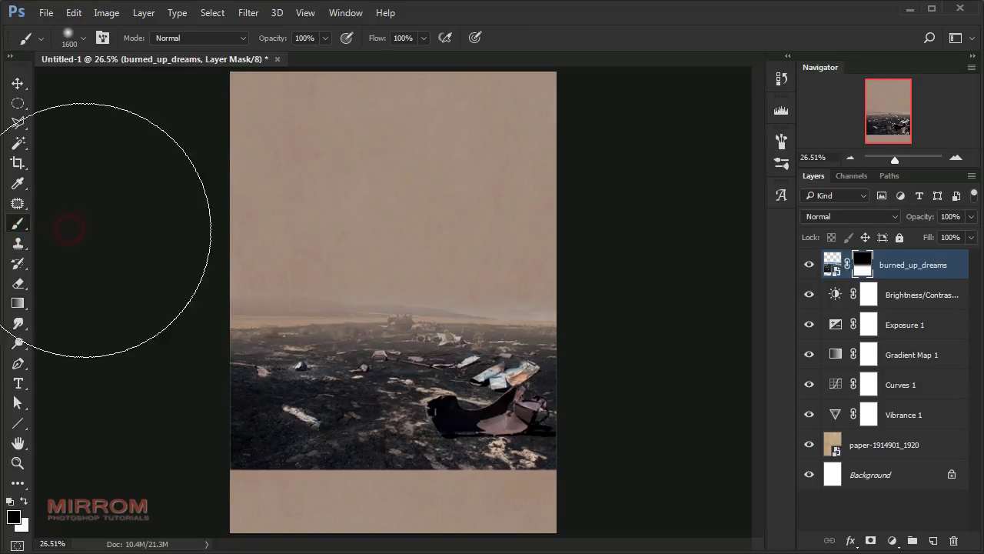
{"action": "key", "text": "bracketleft"}
{"action": "key", "text": "bracketleft"}
{"action": "key", "text": "bracketleft"}
{"action": "key", "text": "bracketleft"}
{"action": "key", "text": "bracketleft"}
{"action": "key", "text": "bracketleft"}
{"action": "key", "text": "bracketleft"}
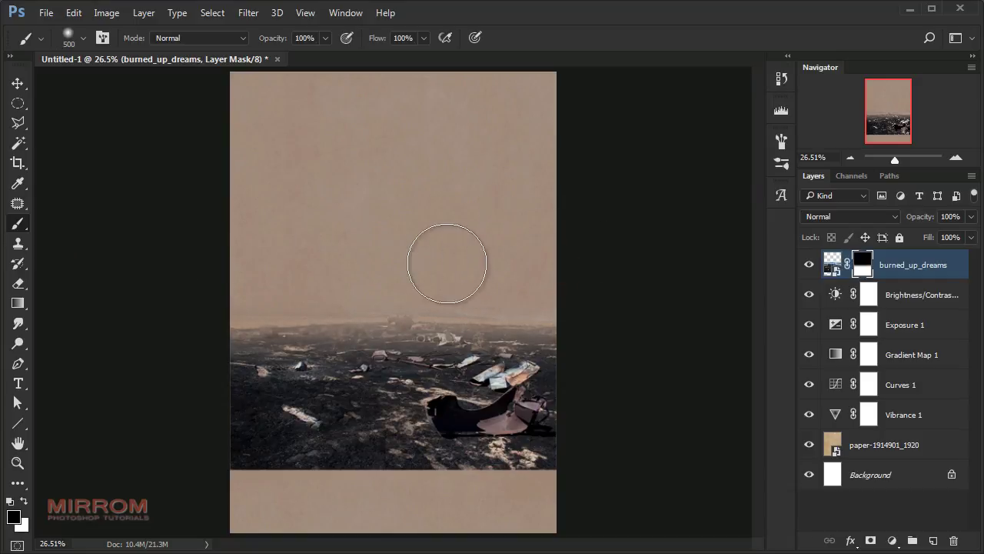
{"action": "key", "text": "v"}
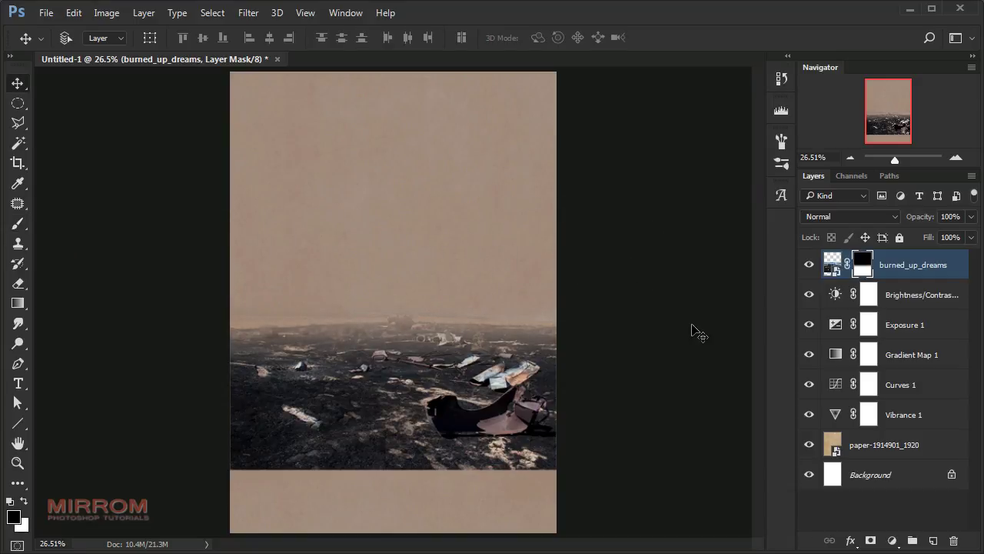
{"action": "left_click", "coordinate": [905, 292]}
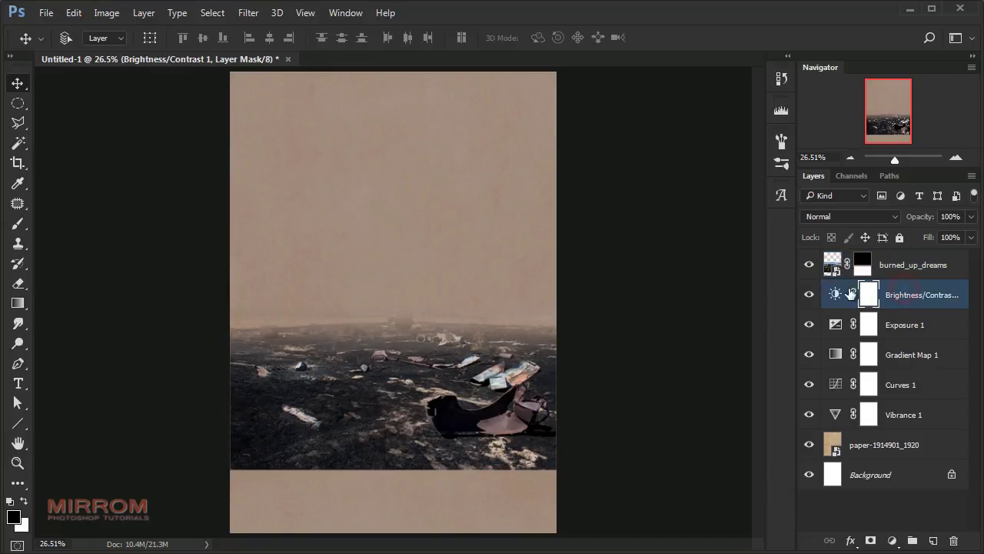
Place the factory image and enlarge it into a taller, wider horizon band
{"action": "left_click", "coordinate": [46, 17]}
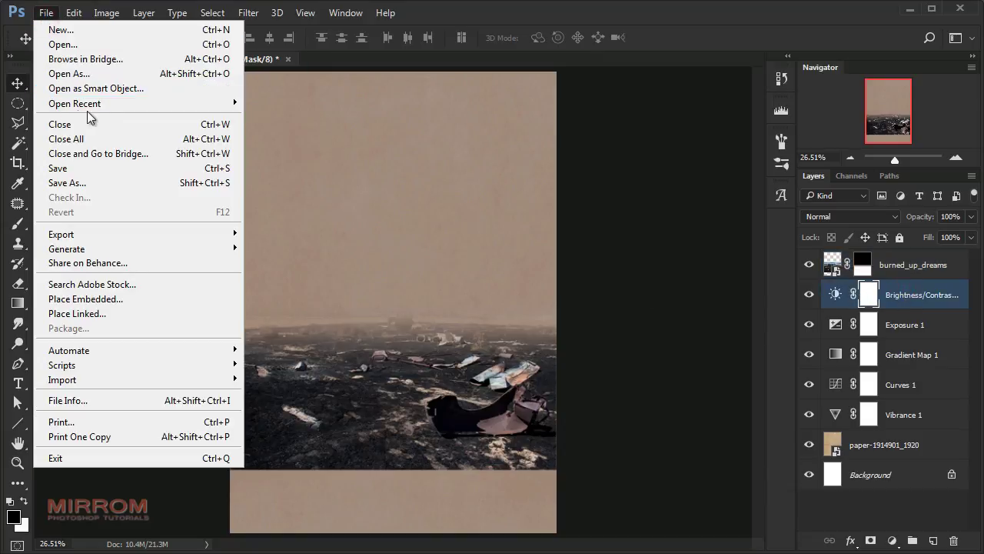
{"action": "left_click", "coordinate": [85, 299]}
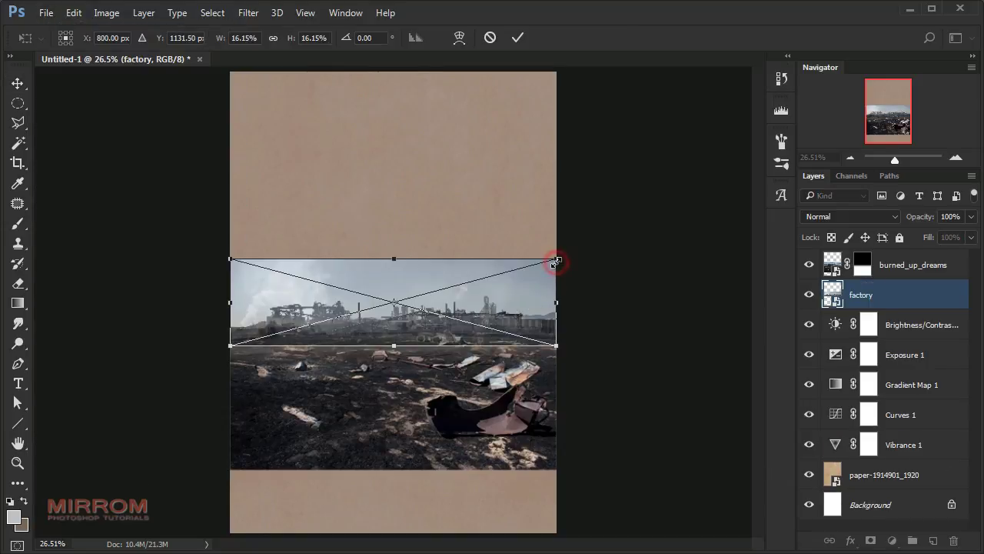
{"action": "left_click_drag", "start_coordinate": [556, 261], "coordinate": [587, 250]}
{"action": "left_click_drag", "start_coordinate": [227, 251], "coordinate": [183, 237]}
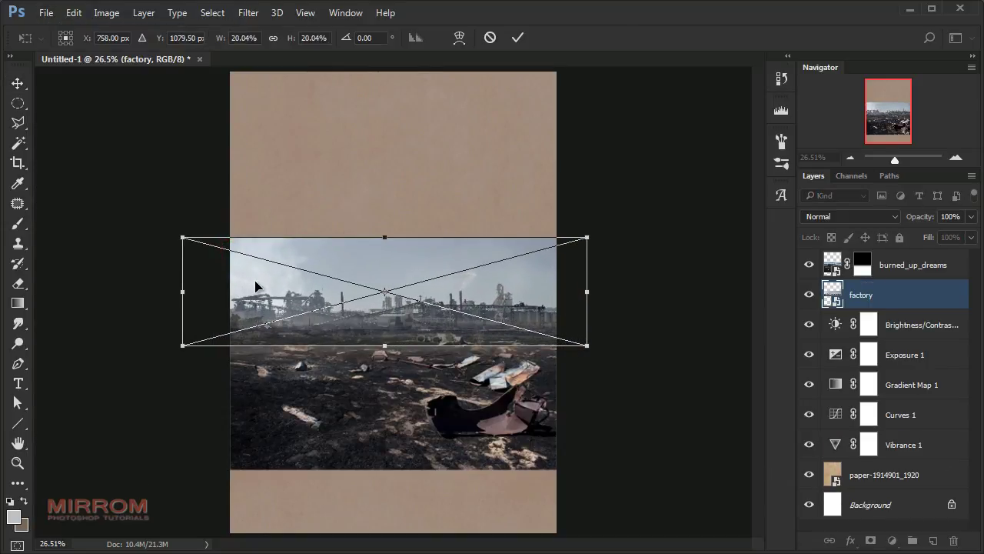
{"action": "left_click_drag", "start_coordinate": [385, 237], "coordinate": [389, 209]}
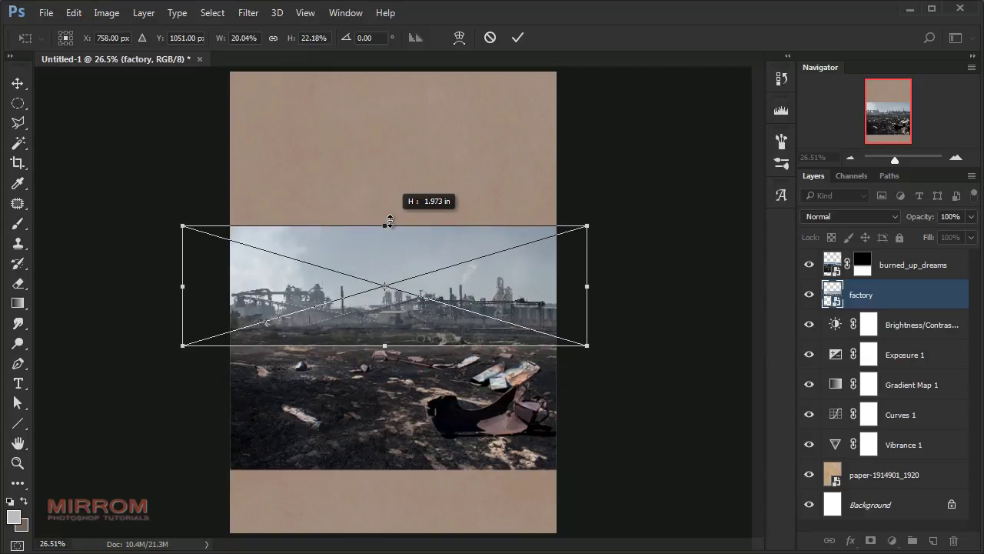
{"action": "left_click_drag", "start_coordinate": [587, 345], "coordinate": [594, 348]}
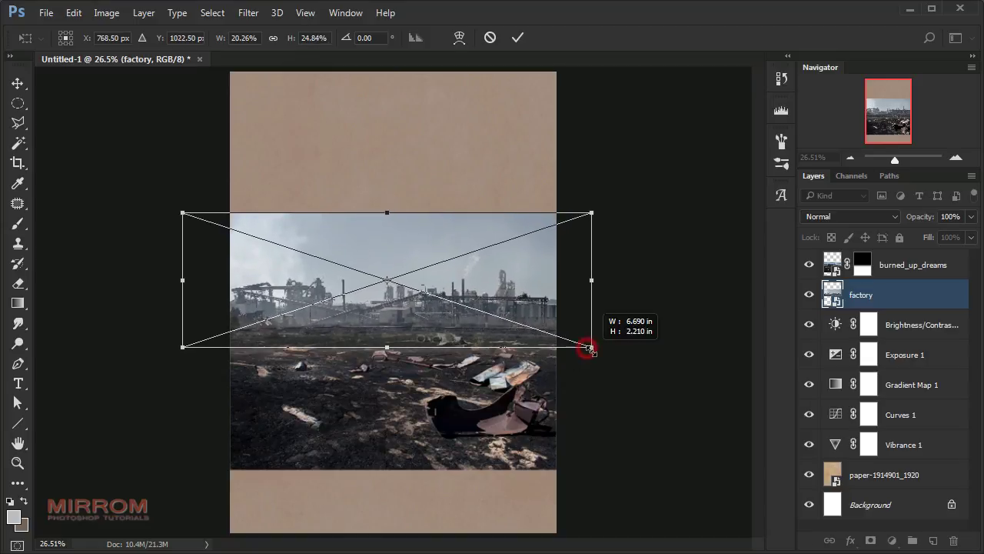
{"action": "left_click", "coordinate": [519, 37]}
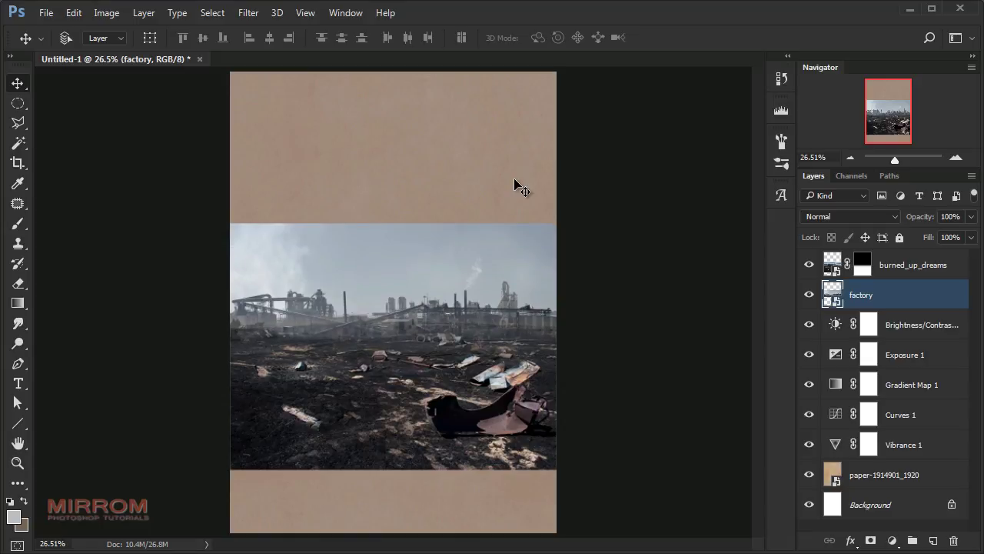
Zoom to 50% and set the factory layer's blend mode to Multiply
{"action": "key", "text": "ctrl+plus"}
{"action": "key", "text": "ctrl+plus"}
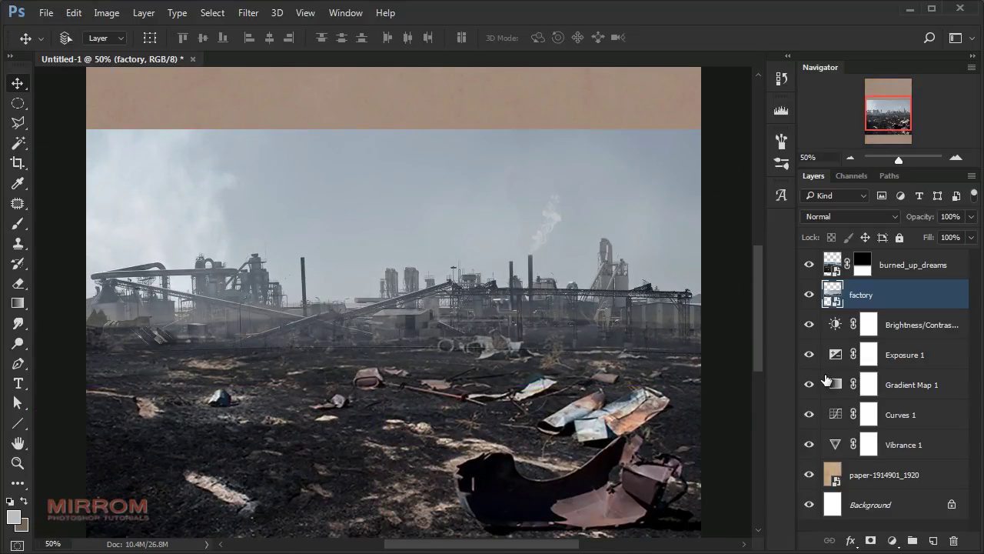
{"action": "left_click", "coordinate": [873, 300]}
{"action": "left_click", "coordinate": [847, 218]}
{"action": "left_click", "coordinate": [826, 259]}
{"action": "left_click", "coordinate": [874, 300]}
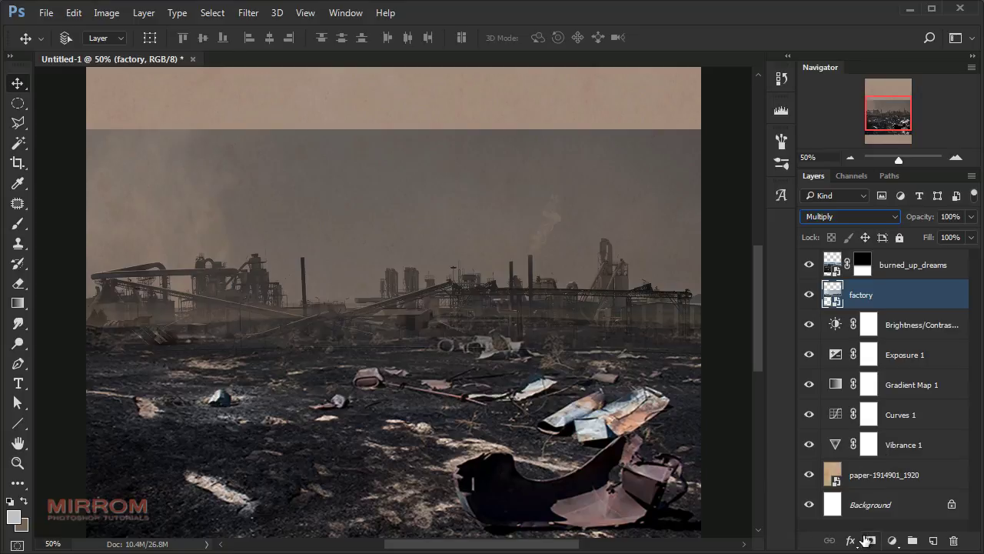
Mask the factory layer, fading its sky into the paper with a gradient
{"action": "left_click", "coordinate": [871, 540]}
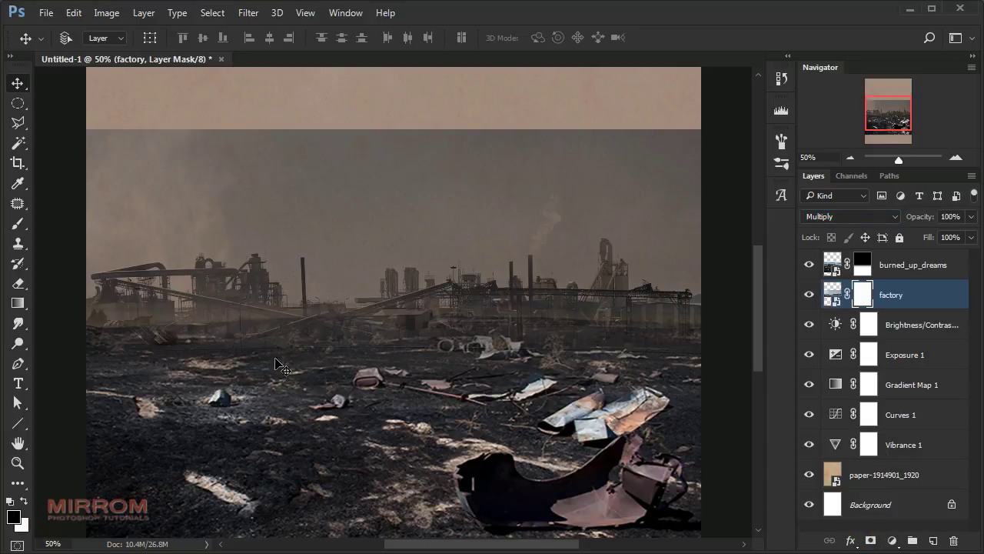
{"action": "left_click", "coordinate": [18, 302]}
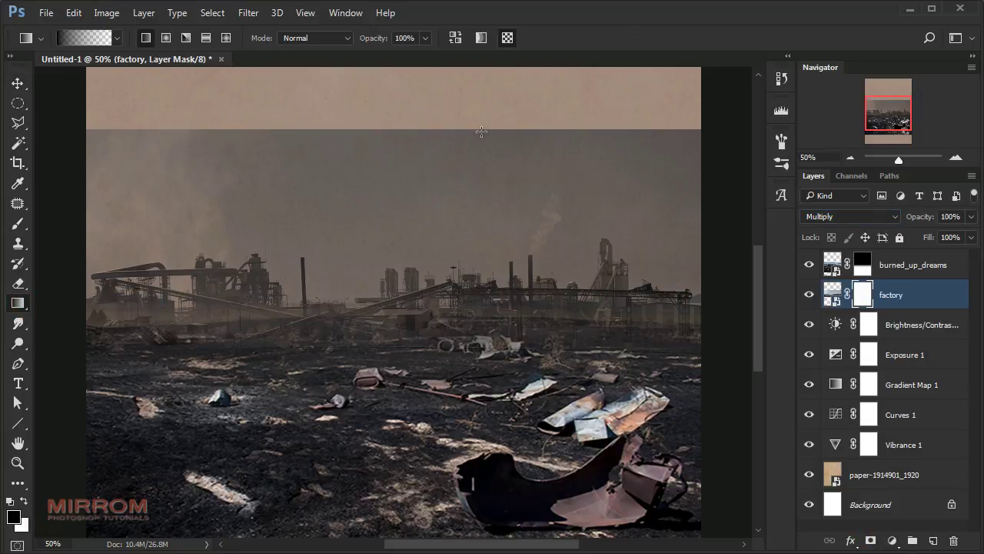
{"action": "left_click_drag", "start_coordinate": [441, 90], "coordinate": [414, 261]}
{"action": "left_click_drag", "start_coordinate": [435, 89], "coordinate": [406, 244]}
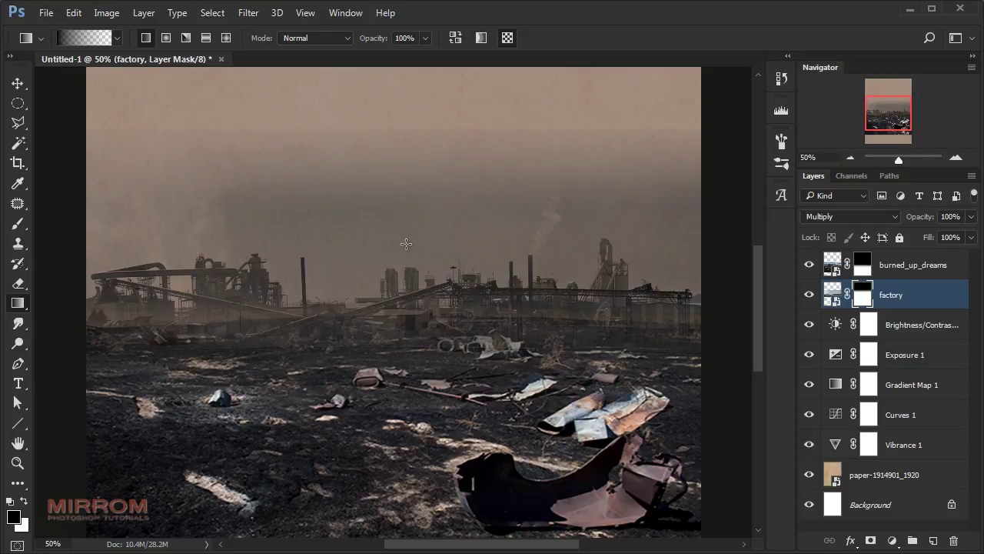
{"action": "left_click_drag", "start_coordinate": [423, 84], "coordinate": [403, 291]}
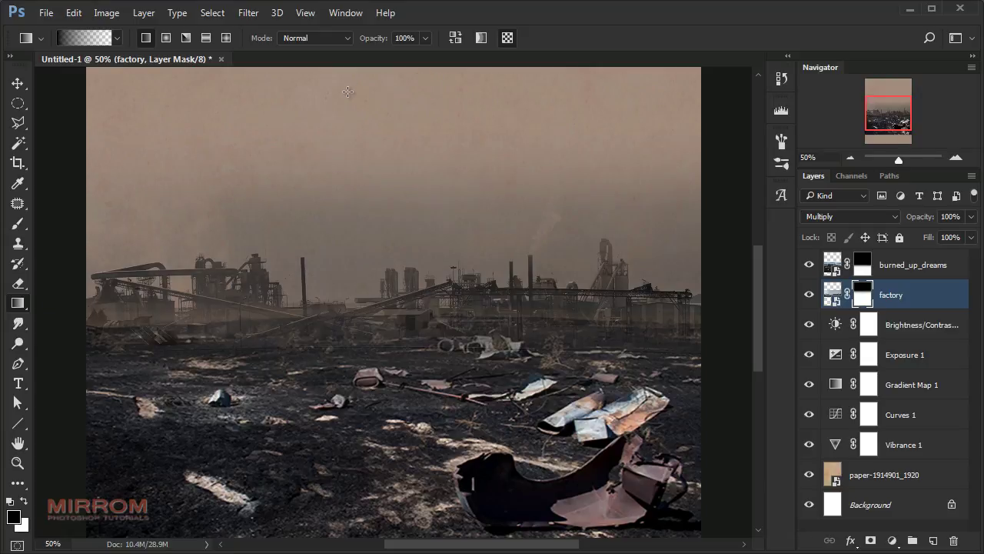
{"action": "left_click_drag", "start_coordinate": [347, 91], "coordinate": [338, 286]}
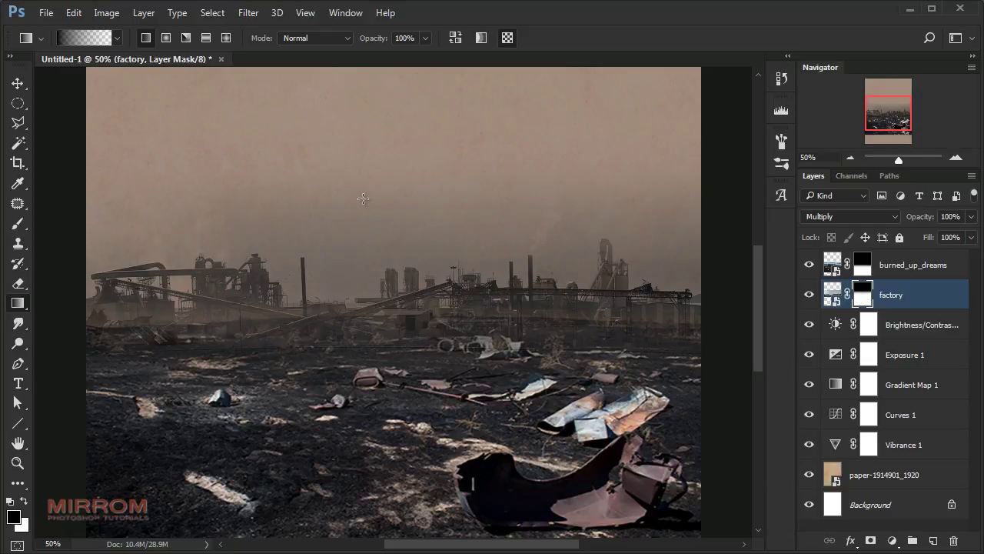
Brush out patches of the factory ground on the mask, then compare by hiding the layer
{"action": "key", "text": "b"}
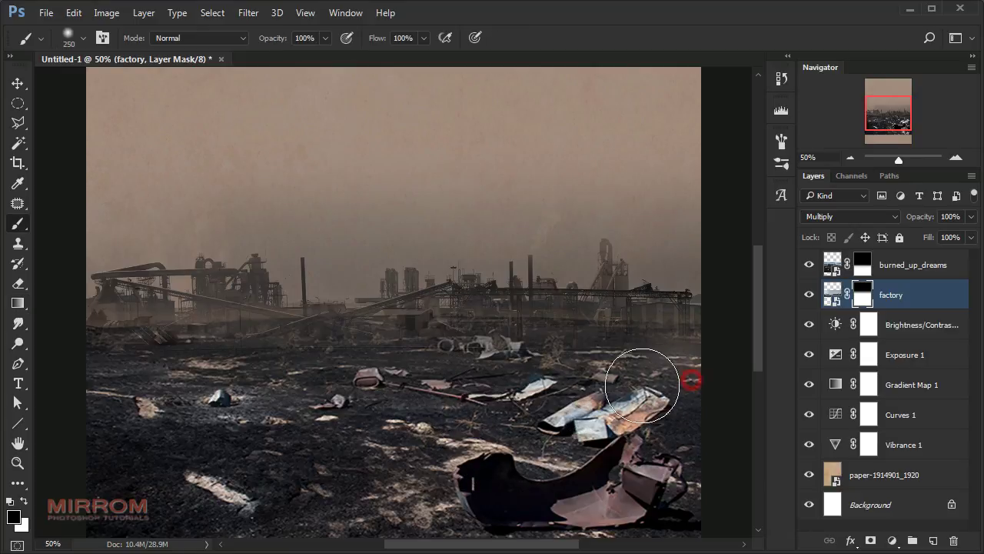
{"action": "left_click_drag", "start_coordinate": [637, 362], "coordinate": [599, 408]}
{"action": "mouse_move", "coordinate": [513, 422]}
{"action": "left_mouse_down"}
{"action": "mouse_move", "coordinate": [303, 432]}
{"action": "mouse_move", "coordinate": [417, 461]}
{"action": "left_mouse_up"}
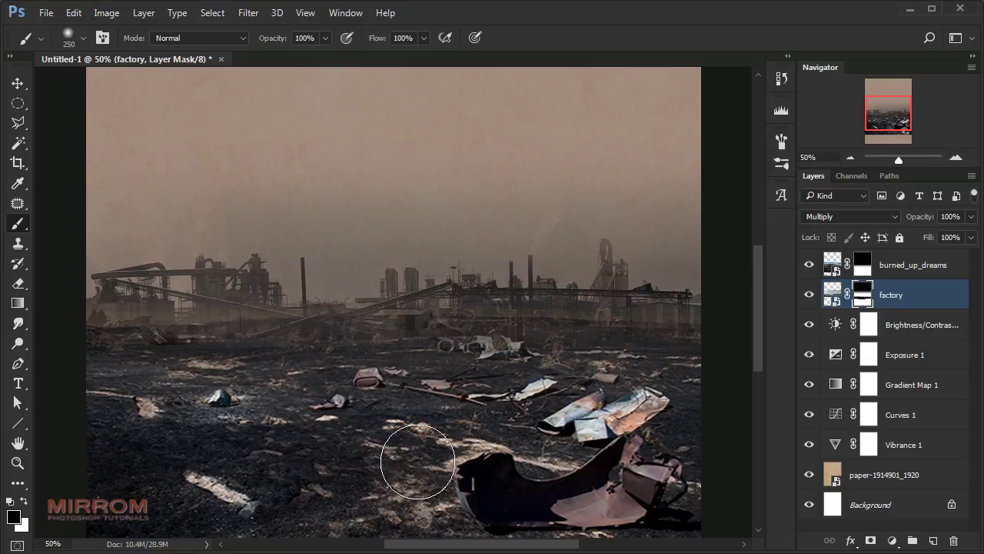
{"action": "left_click", "coordinate": [809, 295]}
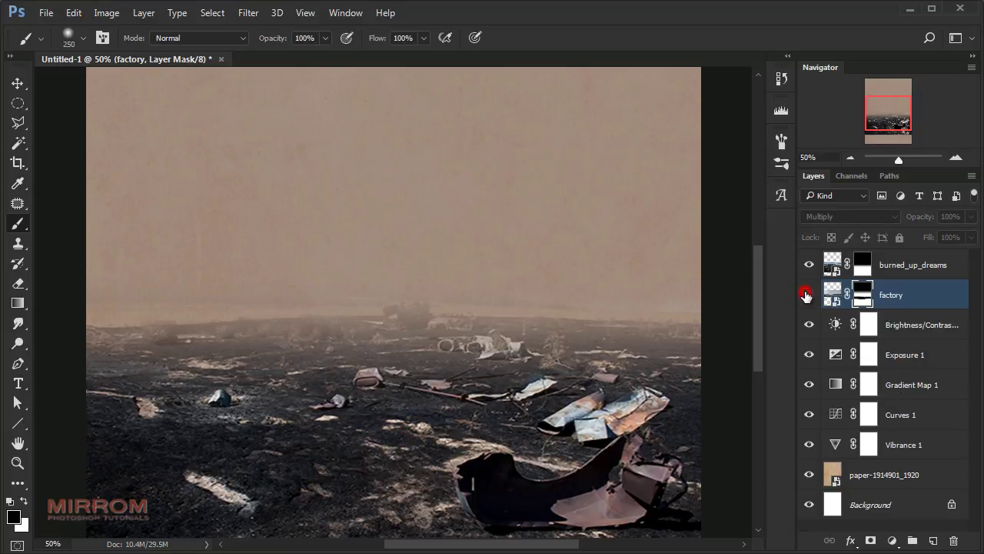
{"action": "left_click", "coordinate": [859, 267]}
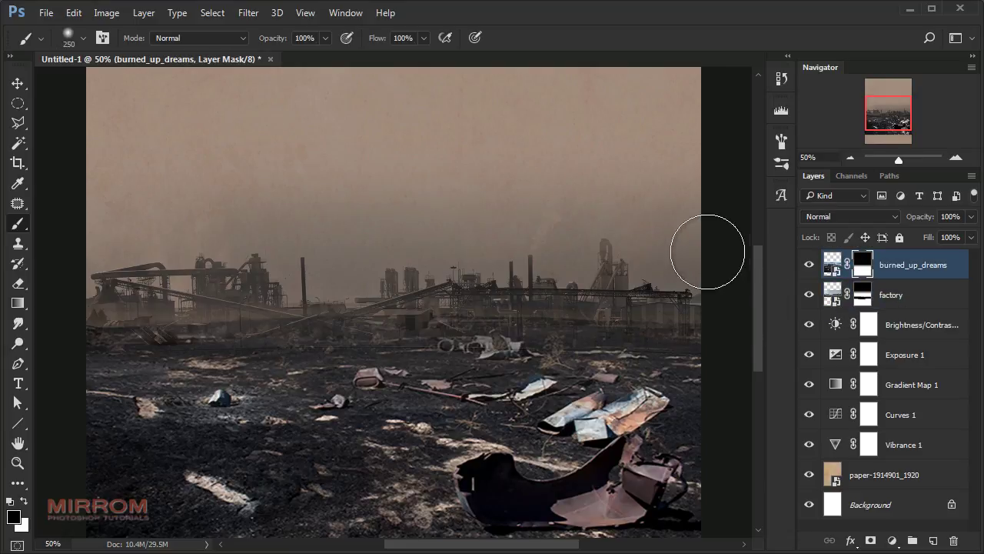
Draw a first trial gradient, swap the colours, and reframe the poster at 33.3% zoom
{"action": "key", "text": "bracketright"}
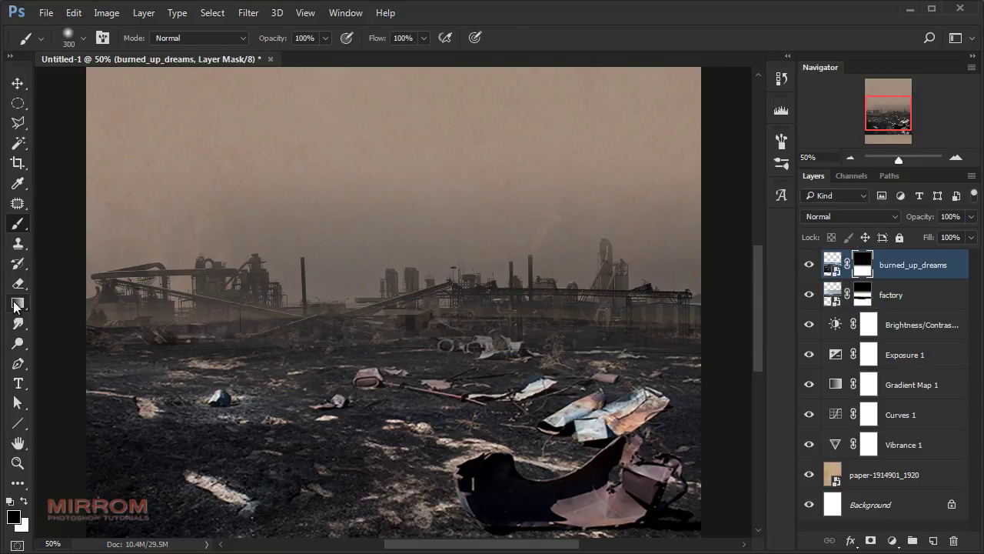
{"action": "left_click", "coordinate": [17, 303]}
{"action": "left_click_drag", "start_coordinate": [399, 193], "coordinate": [381, 395]}
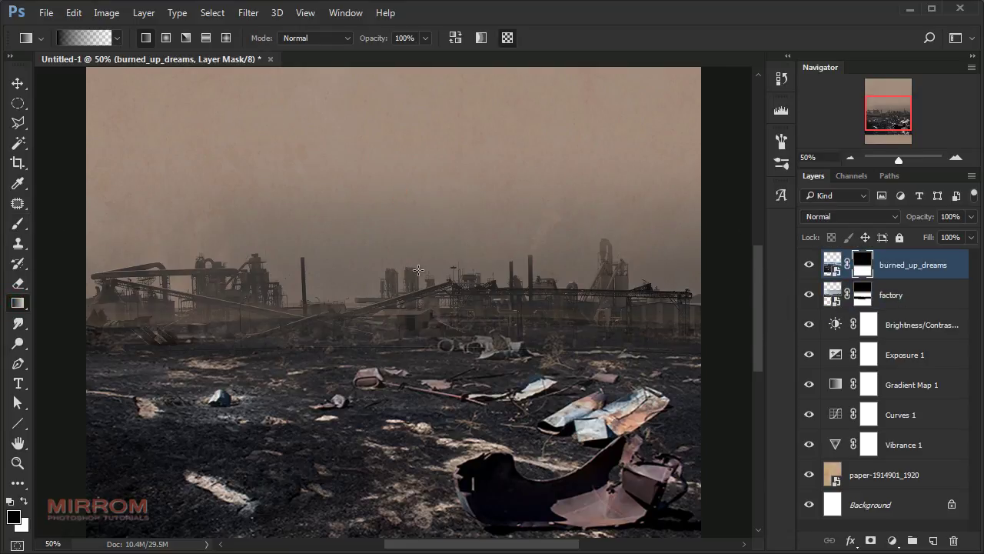
{"action": "key", "text": "ctrl+0"}
{"action": "key", "text": "v"}
{"action": "key", "text": "x"}
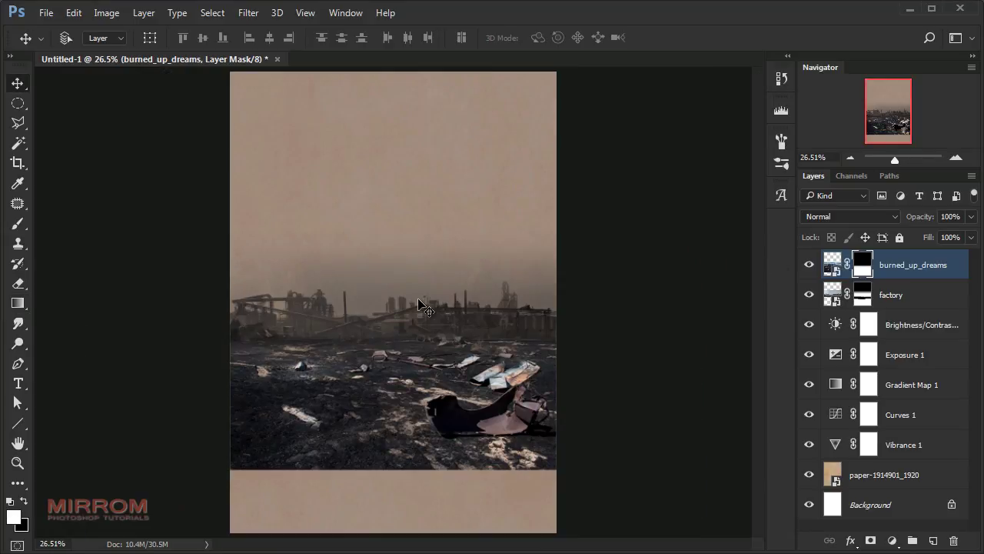
{"action": "key", "text": "ctrl+plus"}
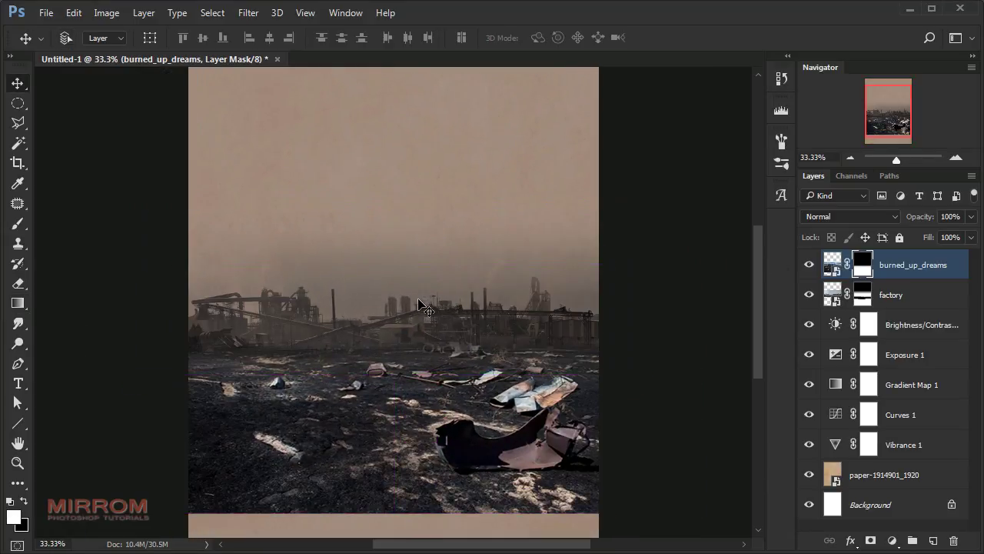
{"action": "scroll", "coordinate": [422, 306], "scroll_direction": "down", "scroll_amount": 5}
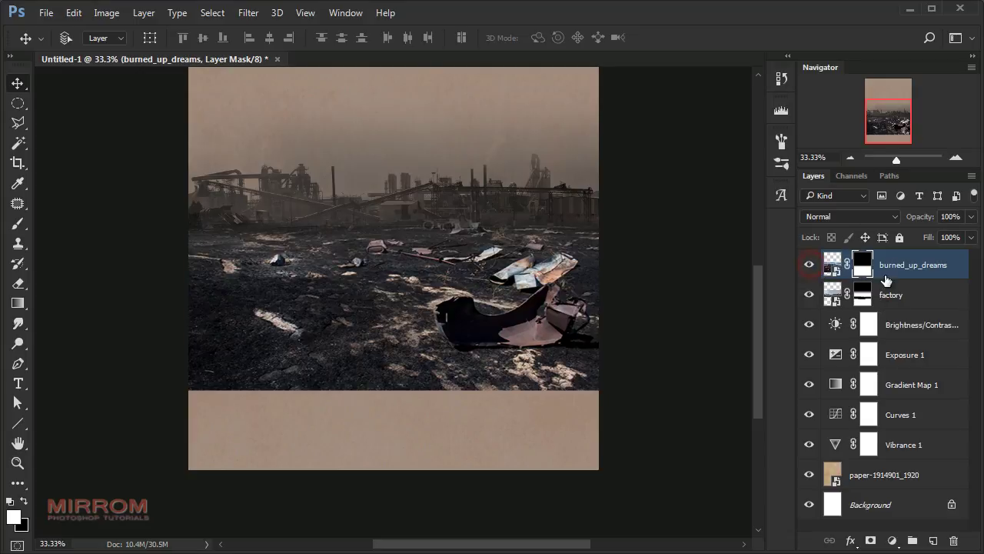
Fade the burned ground's lower edge with black gradients on the burned_up_dreams mask
{"action": "left_click", "coordinate": [863, 270]}
{"action": "left_click", "coordinate": [24, 500]}
{"action": "left_click", "coordinate": [18, 304]}
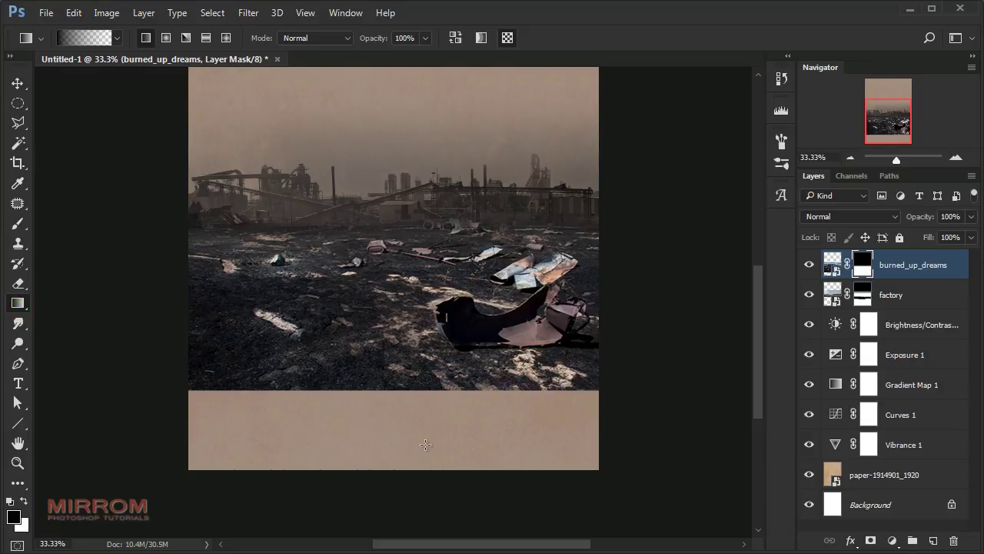
{"action": "left_click_drag", "start_coordinate": [407, 440], "coordinate": [408, 321]}
{"action": "left_click_drag", "start_coordinate": [386, 470], "coordinate": [384, 323]}
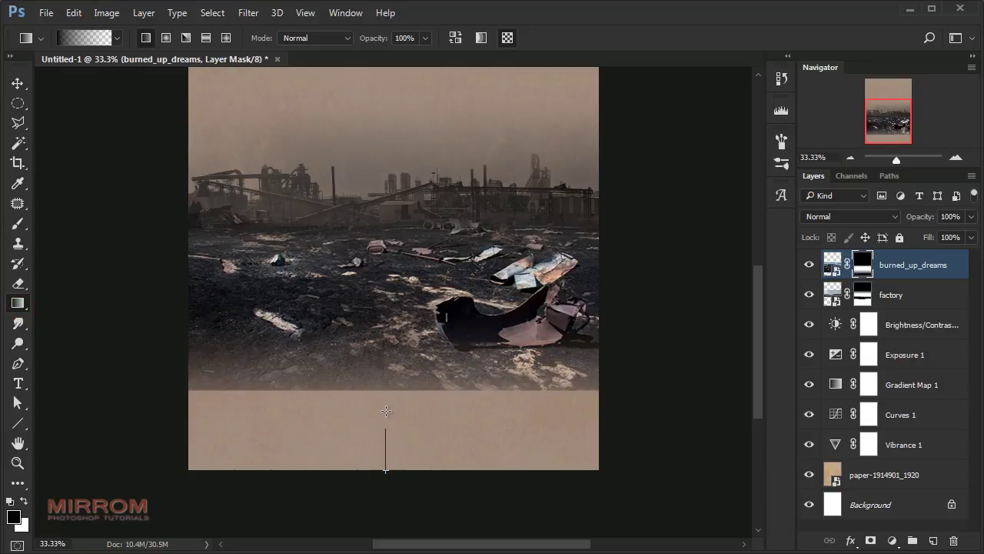
{"action": "key", "text": "ctrl+z"}
{"action": "left_click_drag", "start_coordinate": [372, 454], "coordinate": [376, 323]}
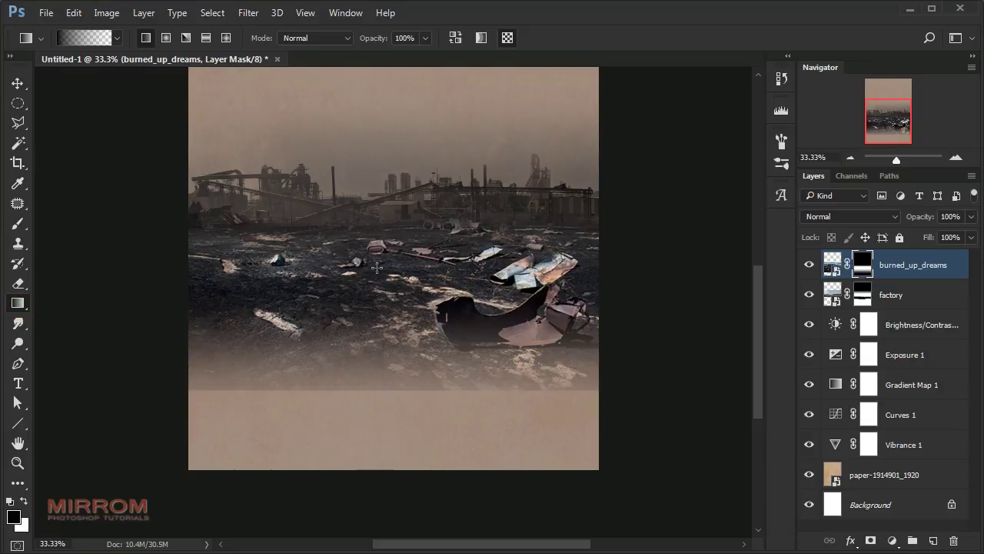
{"action": "left_click_drag", "start_coordinate": [369, 437], "coordinate": [371, 338]}
Fade the ground's left and right sides with horizontal gradients on the mask
{"action": "left_click_drag", "start_coordinate": [126, 327], "coordinate": [317, 329]}
{"action": "left_click_drag", "start_coordinate": [64, 330], "coordinate": [305, 333]}
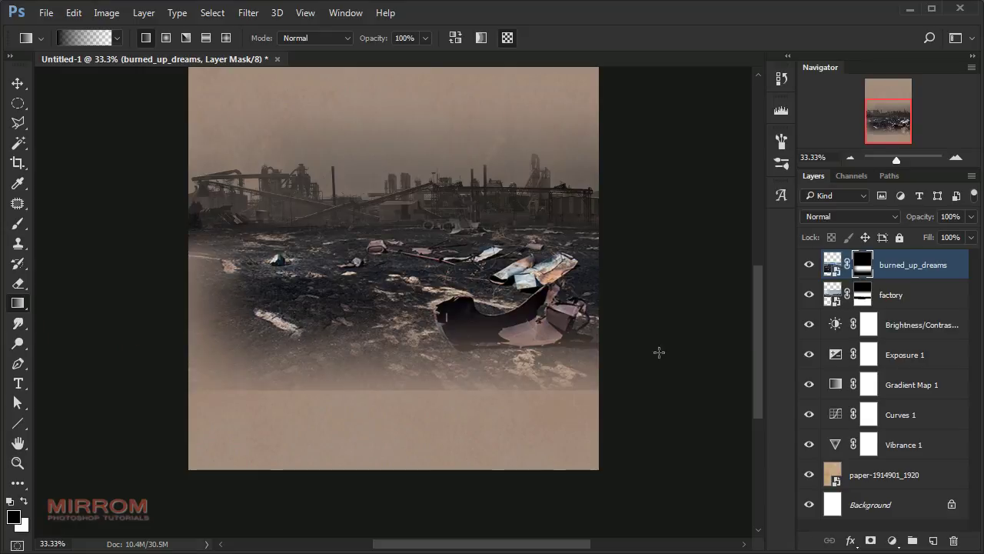
{"action": "left_click_drag", "start_coordinate": [703, 357], "coordinate": [486, 358]}
{"action": "left_click_drag", "start_coordinate": [681, 357], "coordinate": [538, 360]}
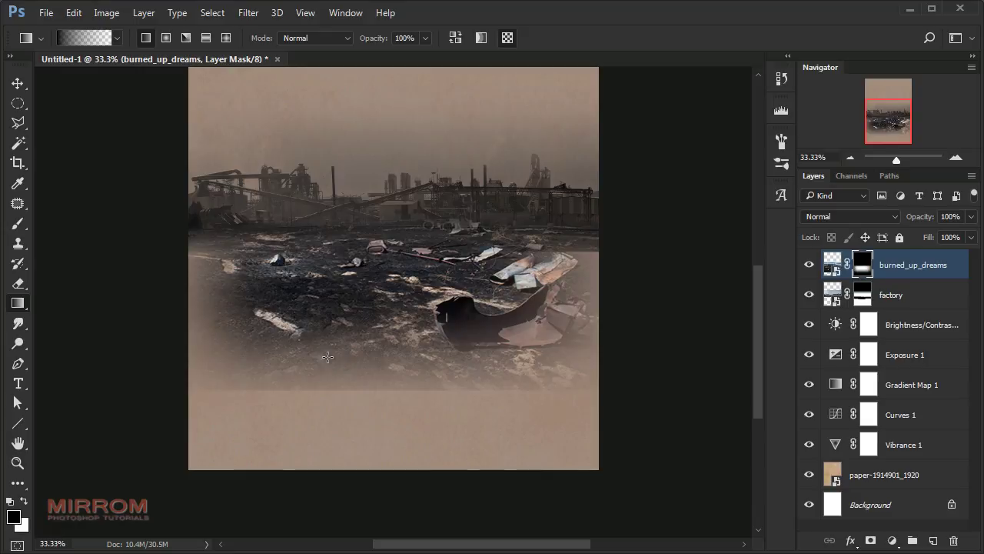
Zoom to 50% on the ground and bring up the Brush presets
{"action": "key", "text": "ctrl+plus"}
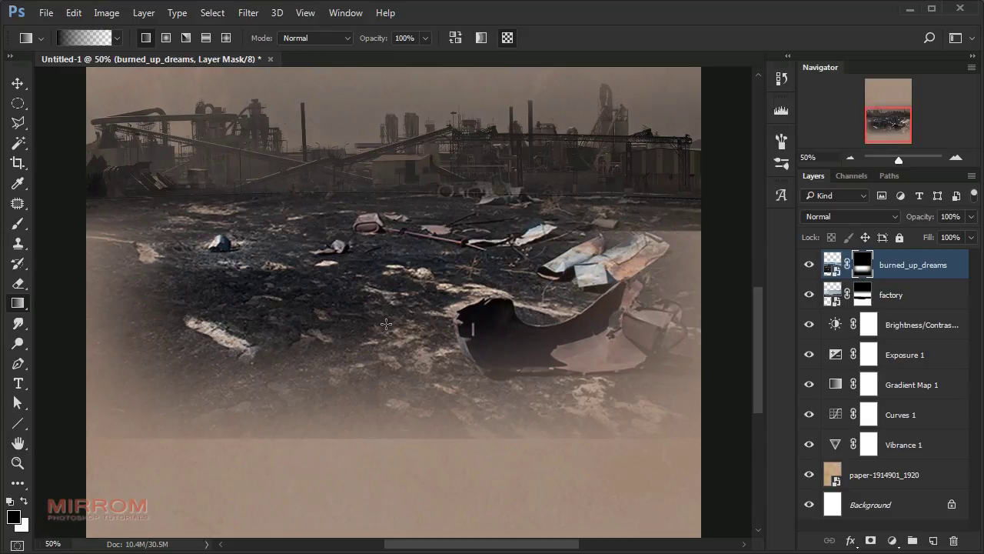
{"action": "scroll", "coordinate": [413, 251], "scroll_direction": "down", "scroll_amount": 2}
{"action": "left_click", "coordinate": [18, 223]}
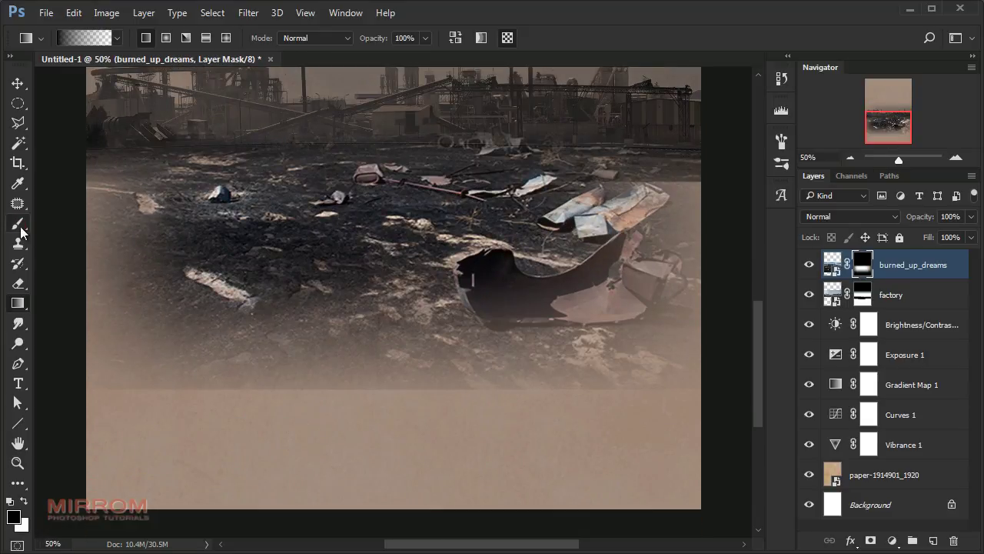
{"action": "right_click", "coordinate": [297, 209]}
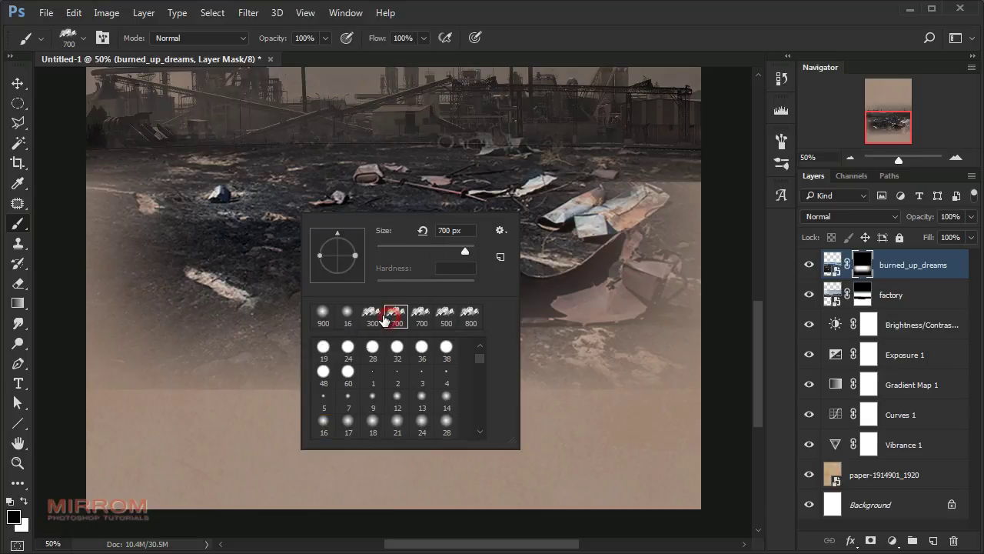
Paint the lower-left ground on the mask with the 500 px scatter brush rotated horizontal
{"action": "left_click", "coordinate": [446, 313]}
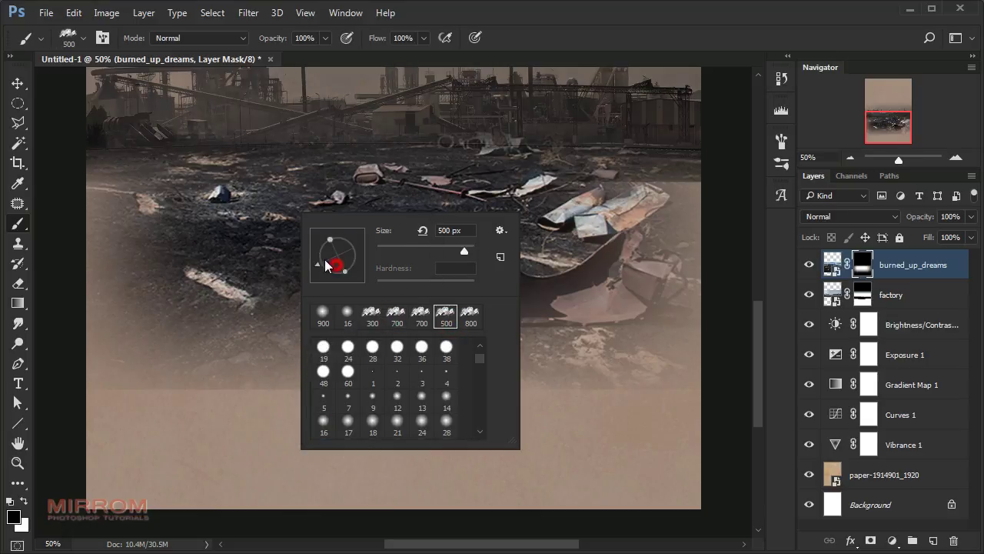
{"action": "left_click_drag", "start_coordinate": [331, 275], "coordinate": [354, 260]}
{"action": "left_click", "coordinate": [228, 402]}
{"action": "key", "text": "bracketright"}
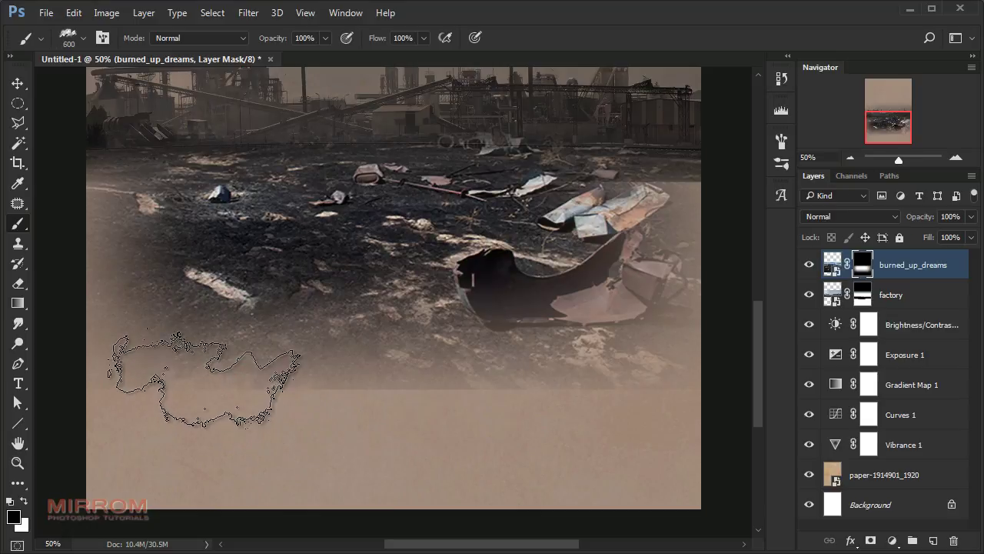
{"action": "left_click", "coordinate": [156, 381]}
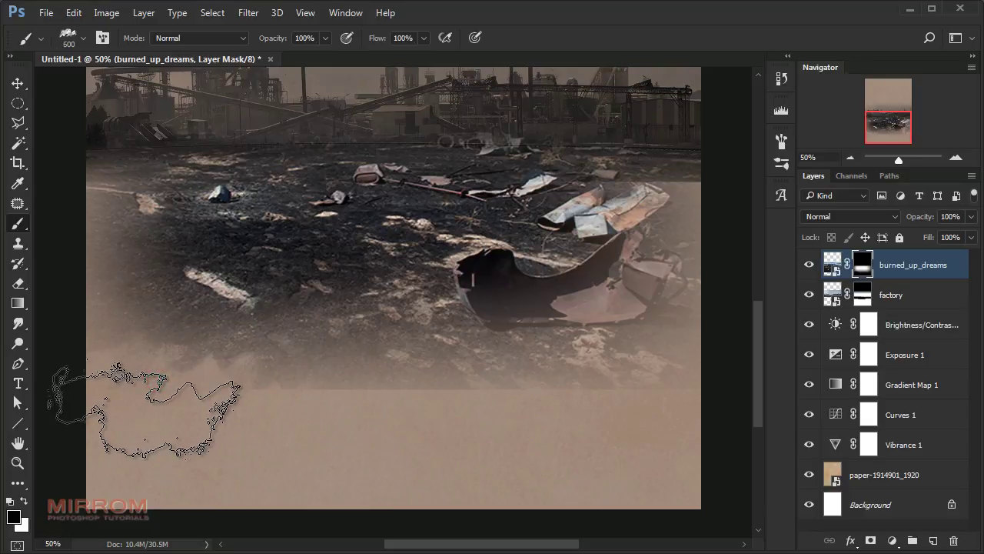
{"action": "key", "text": "bracketleft"}
{"action": "key", "text": "bracketleft"}
{"action": "left_click_drag", "start_coordinate": [132, 395], "coordinate": [323, 410]}
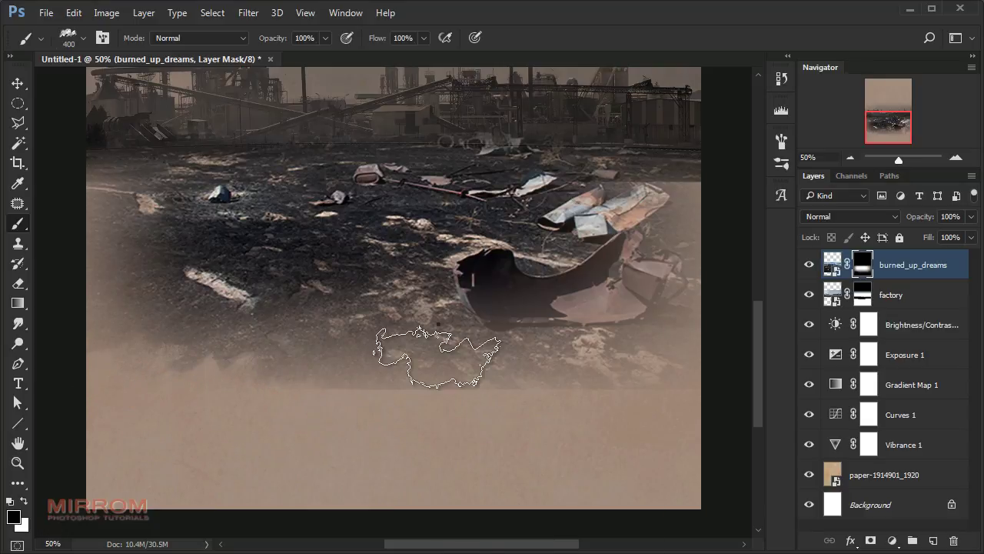
Paint the mask along the lower fog band to smooth it into the paper
{"action": "right_click", "coordinate": [439, 323]}
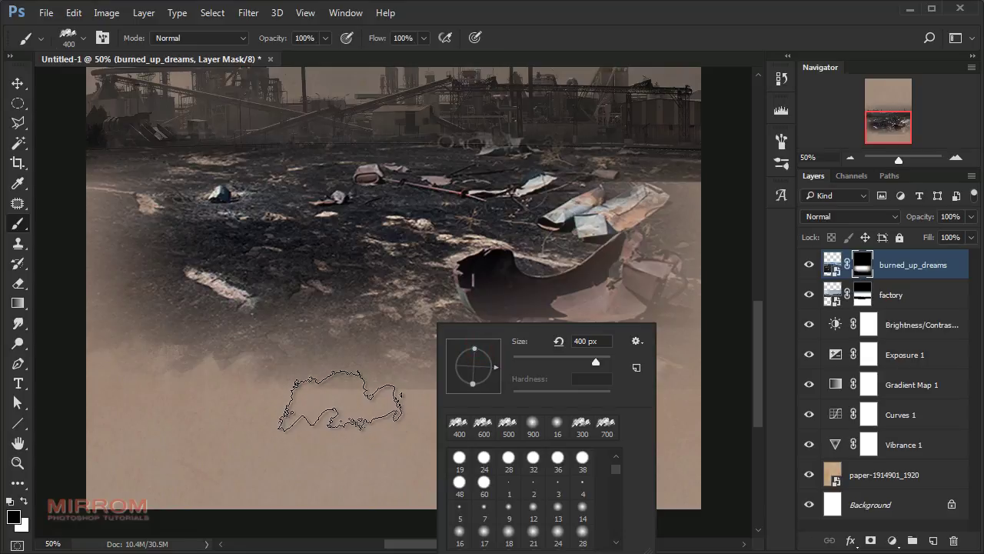
{"action": "left_click", "coordinate": [310, 386]}
{"action": "key", "text": "bracketright"}
{"action": "key", "text": "bracketright"}
{"action": "key", "text": "bracketleft"}
{"action": "key", "text": "bracketleft"}
{"action": "left_click_drag", "start_coordinate": [403, 429], "coordinate": [620, 417]}
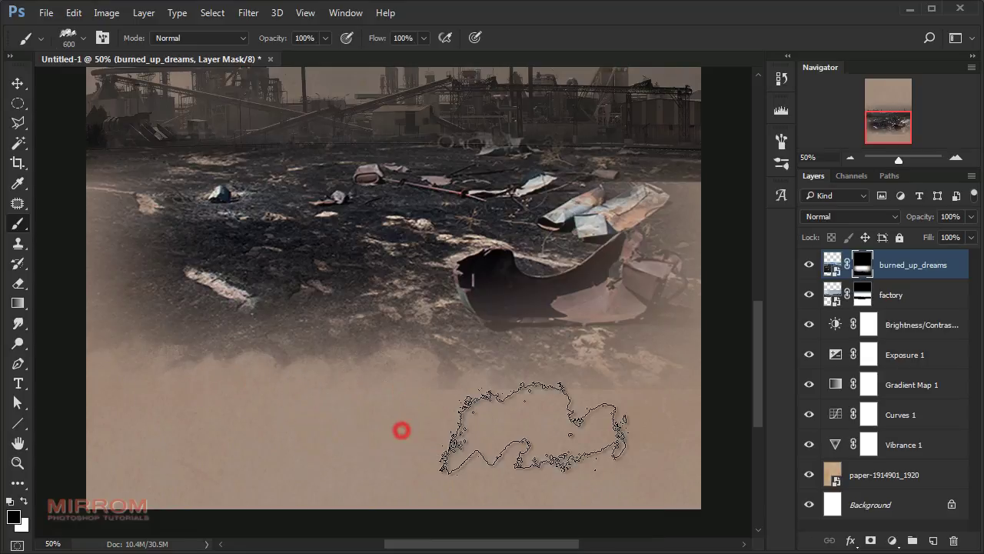
Resize the brush between 800 and 250 px and zoom out to the whole poster
{"action": "right_click", "coordinate": [620, 418]}
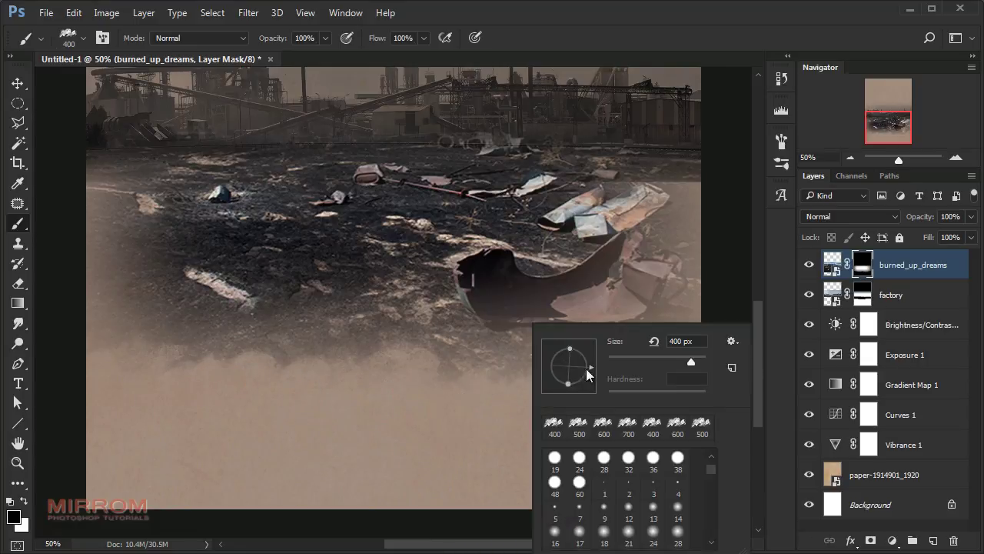
{"action": "left_click", "coordinate": [472, 437]}
{"action": "key", "text": "bracketleft"}
{"action": "scroll", "coordinate": [429, 405], "scroll_direction": "up", "scroll_amount": 1}
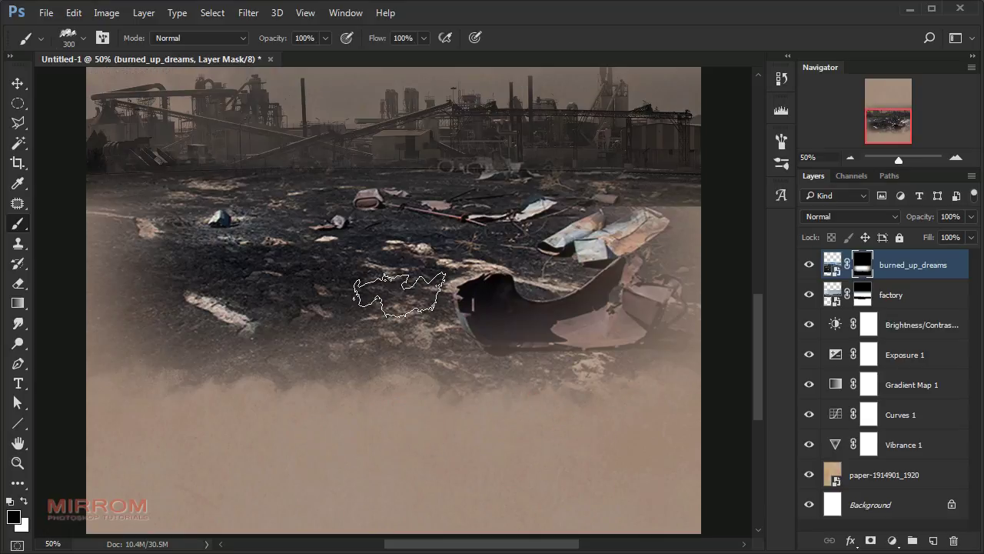
{"action": "right_click", "coordinate": [421, 278]}
{"action": "key", "text": "Escape"}
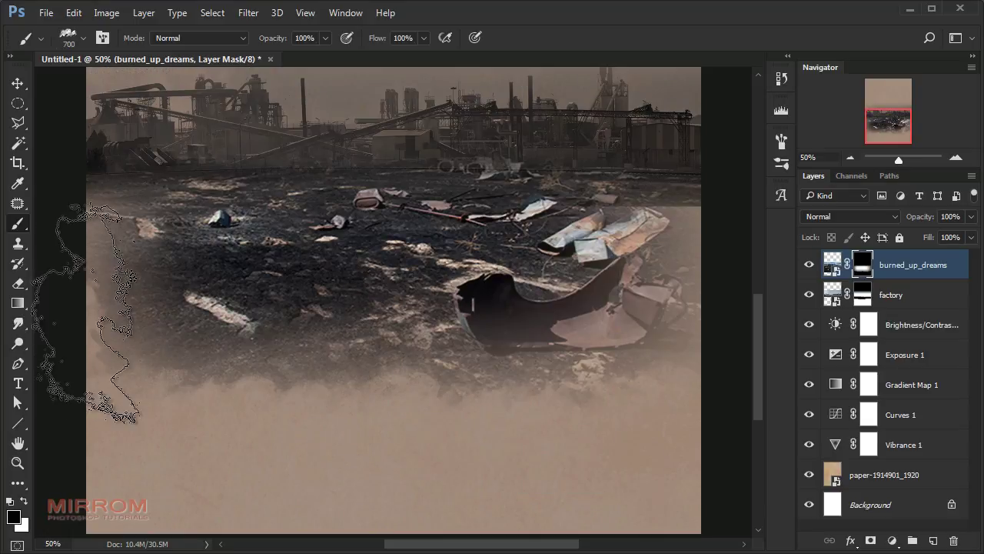
{"action": "key", "text": "bracketright"}
{"action": "key", "text": "bracketright"}
{"action": "key", "text": "bracketright"}
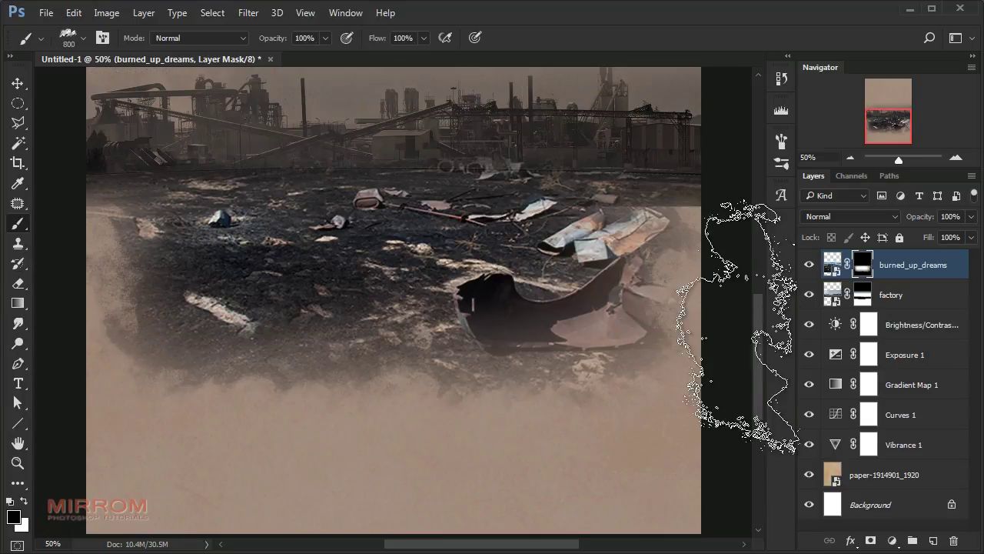
{"action": "key", "text": "bracketleft"}
{"action": "key", "text": "bracketleft"}
{"action": "key", "text": "bracketleft"}
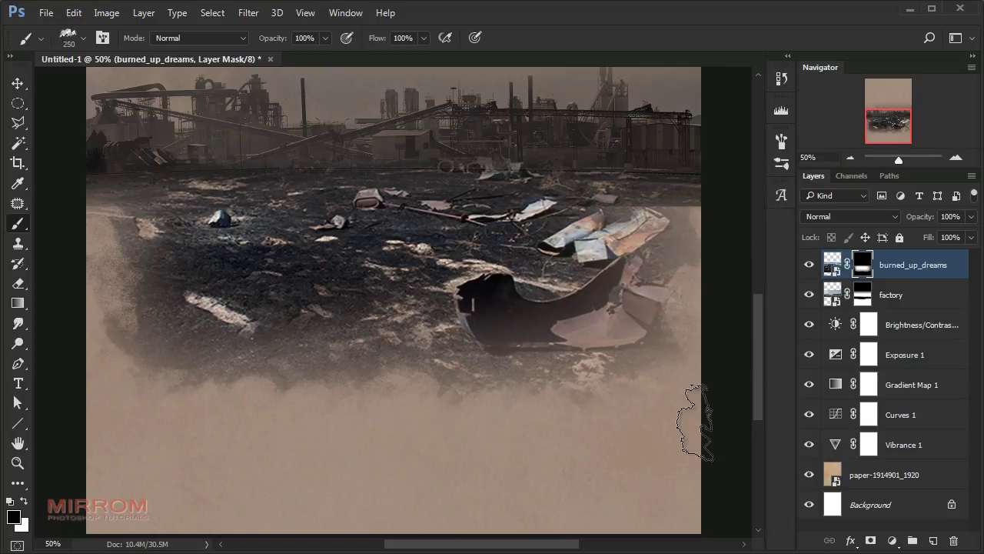
{"action": "key", "text": "ctrl+minus"}
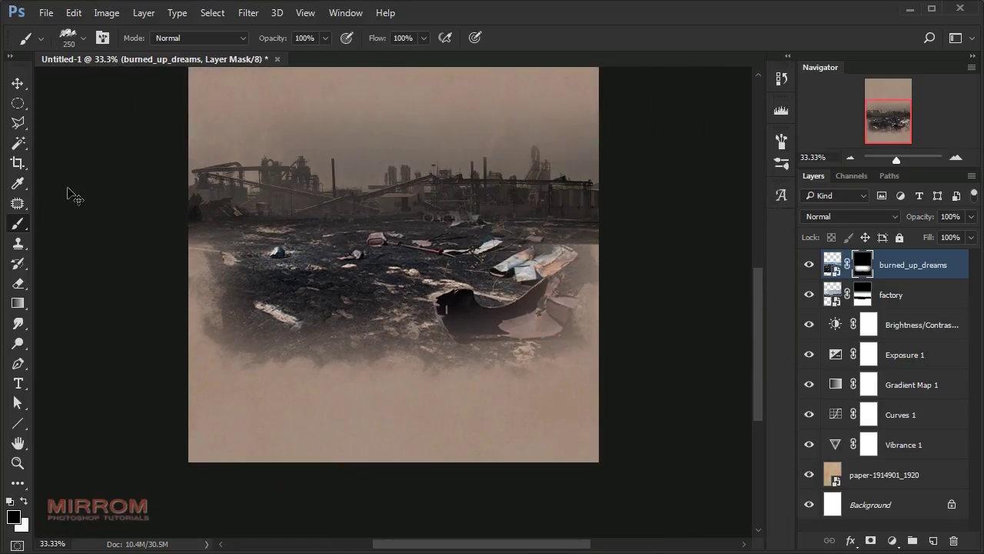
{"action": "key", "text": "ctrl+minus"}
Fade the debris' left, right and bottom edges with gradients on the burned_up_dreams mask
{"action": "key", "text": "v"}
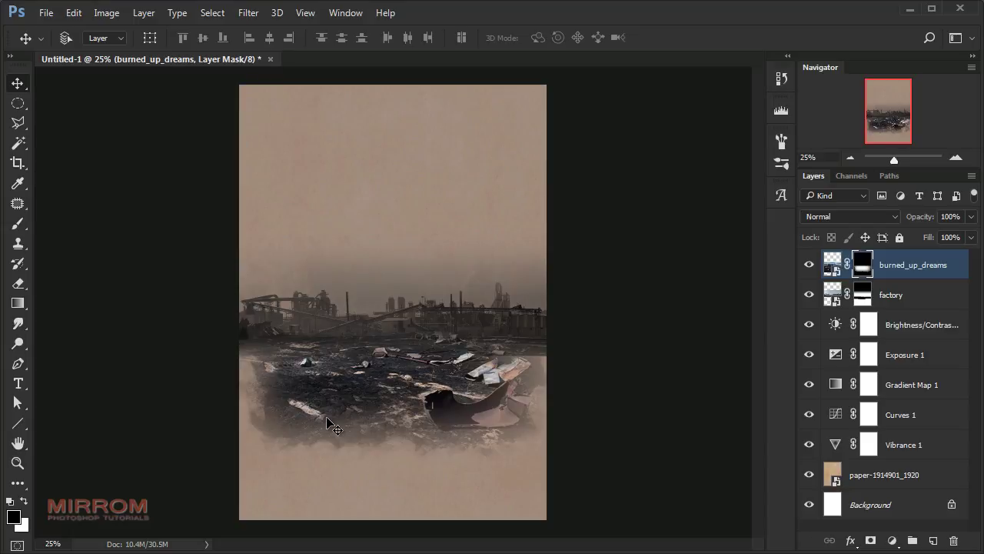
{"action": "left_click", "coordinate": [19, 303]}
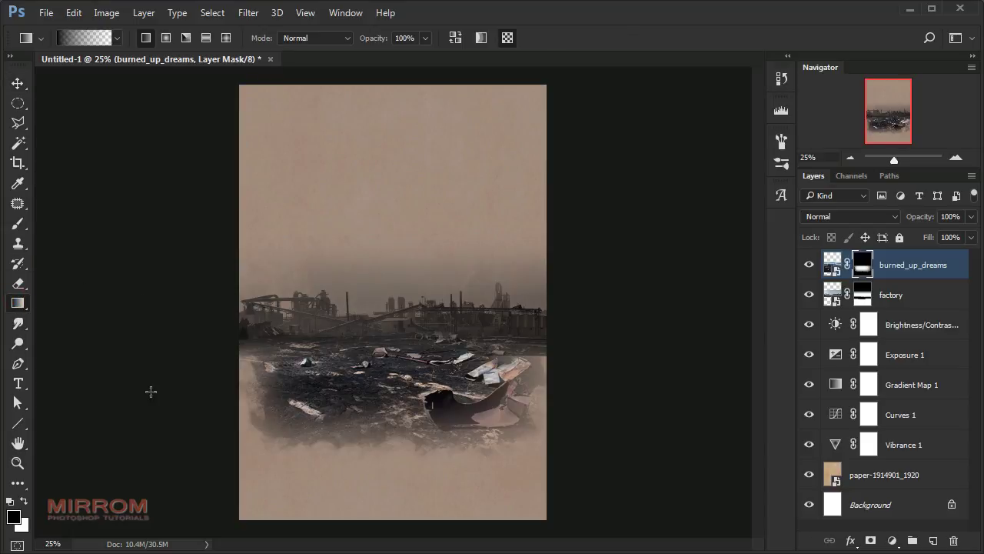
{"action": "left_click_drag", "start_coordinate": [144, 394], "coordinate": [245, 393]}
{"action": "left_click_drag", "start_coordinate": [508, 416], "coordinate": [639, 416]}
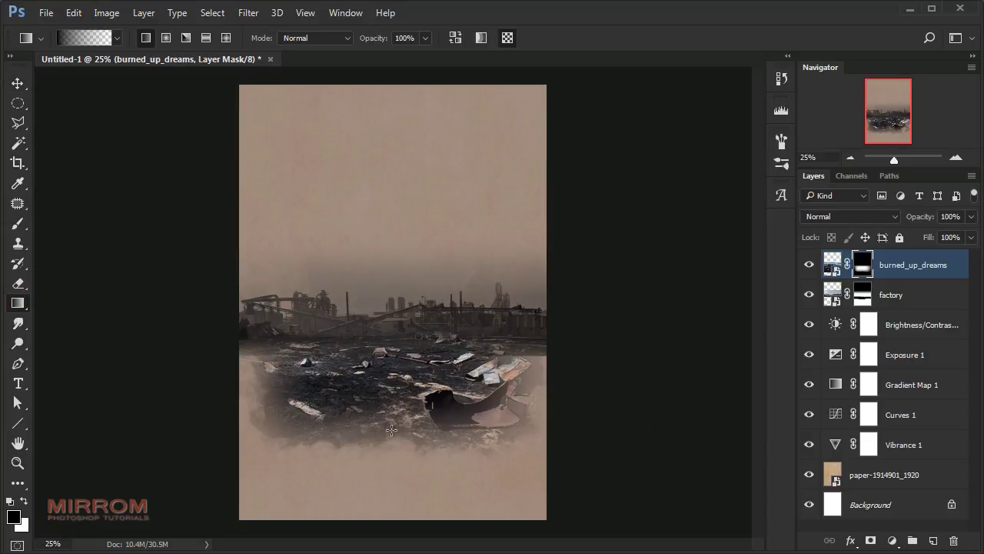
{"action": "left_click_drag", "start_coordinate": [369, 502], "coordinate": [372, 398]}
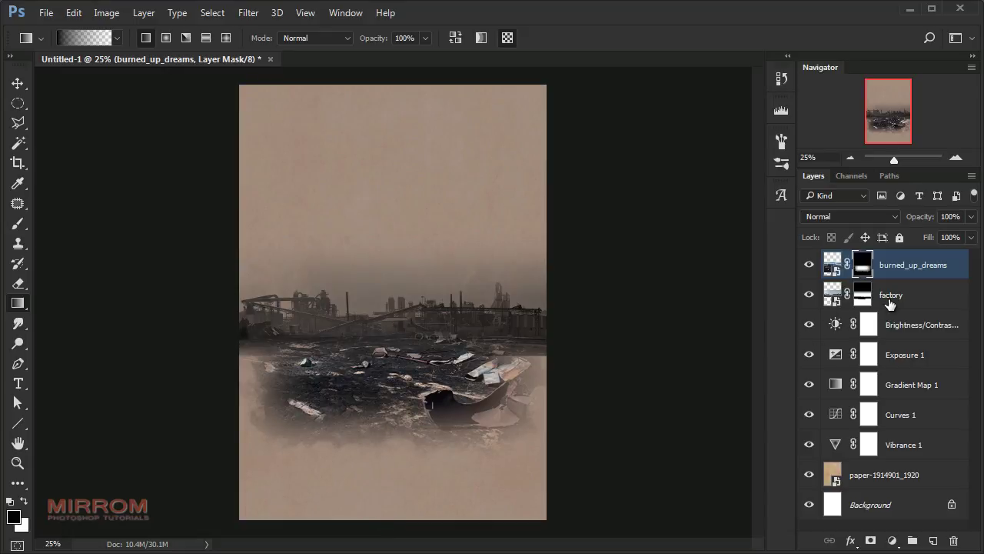
Fade the factory skyline's left and right ends on its mask, then reselect burned_up_dreams
{"action": "left_click", "coordinate": [889, 304]}
{"action": "left_click", "coordinate": [863, 296]}
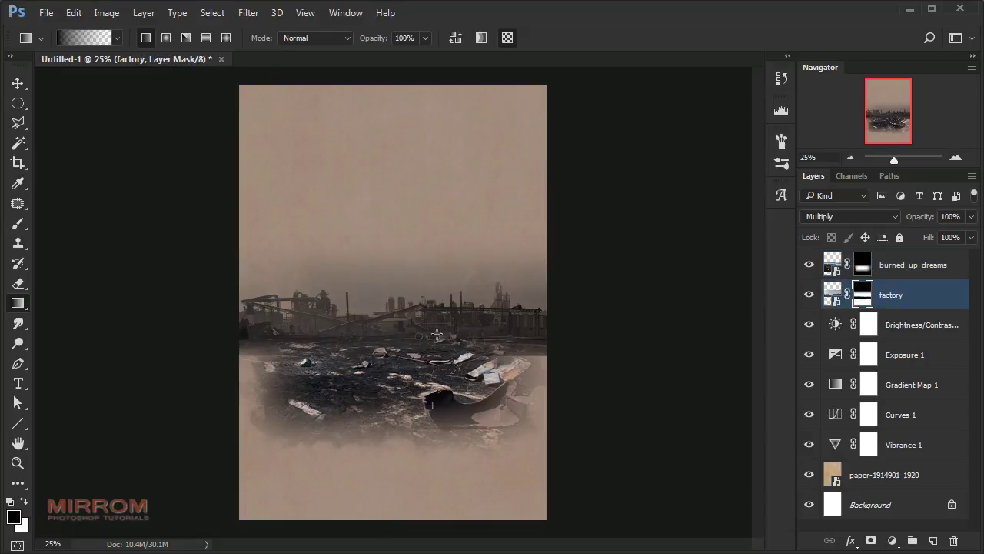
{"action": "left_click_drag", "start_coordinate": [129, 327], "coordinate": [385, 331]}
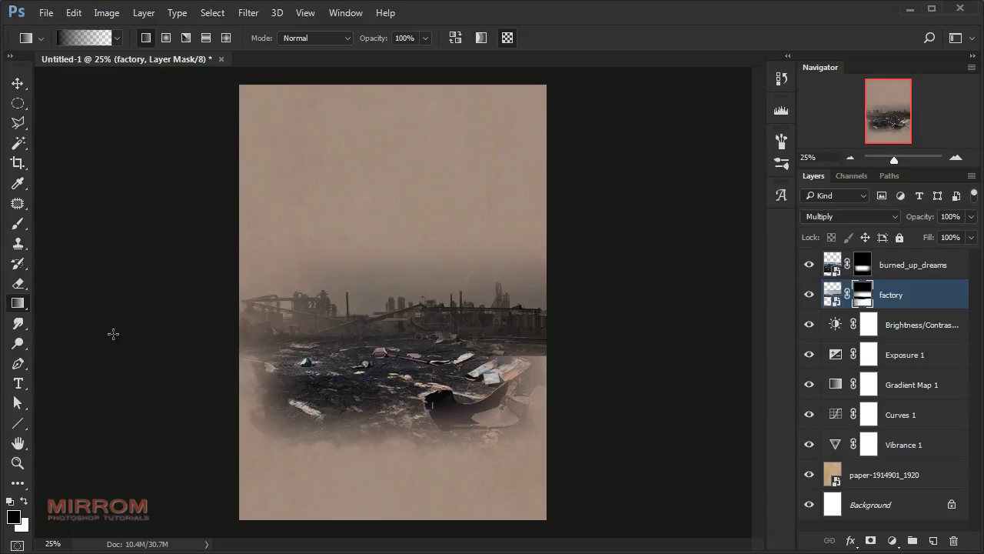
{"action": "left_click_drag", "start_coordinate": [112, 334], "coordinate": [381, 339]}
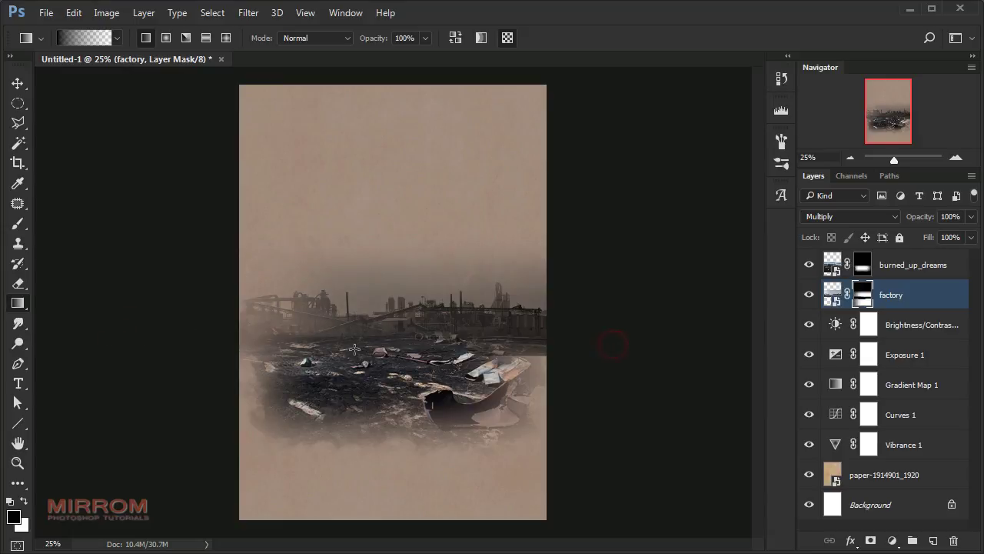
{"action": "mouse_move", "coordinate": [611, 341]}
{"action": "left_mouse_down"}
{"action": "mouse_move", "coordinate": [618, 347]}
{"action": "mouse_move", "coordinate": [450, 347]}
{"action": "left_mouse_up"}
{"action": "left_click_drag", "start_coordinate": [589, 369], "coordinate": [515, 371]}
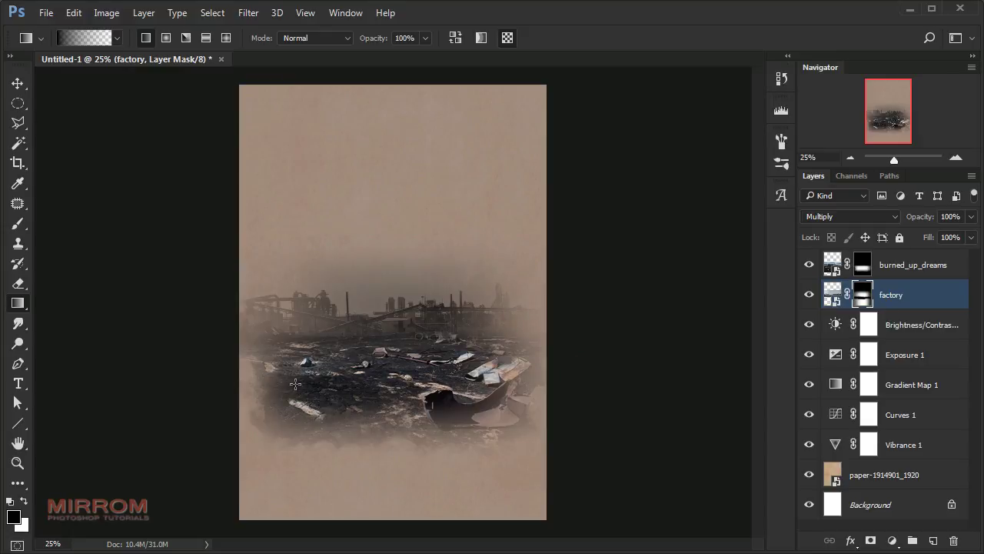
{"action": "key", "text": "v"}
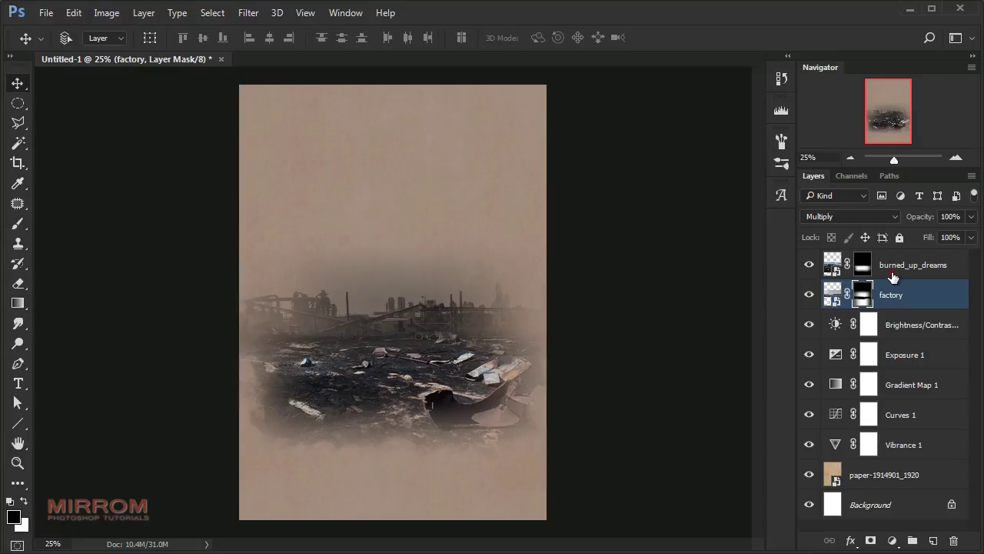
{"action": "left_click", "coordinate": [892, 271]}
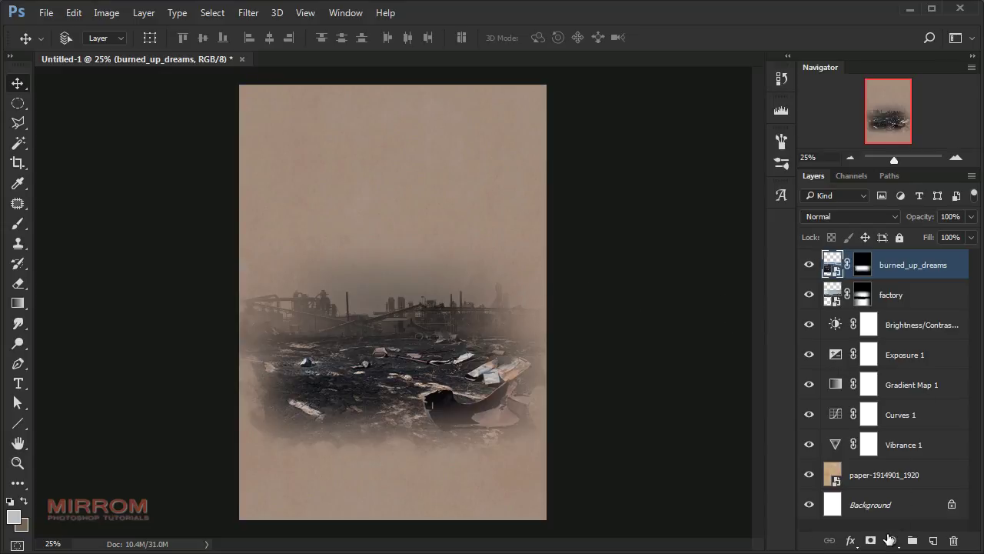
Clip a Brightness/Contrast layer to burned_up_dreams with Brightness 95 and Contrast -40
{"action": "left_click", "coordinate": [890, 540]}
{"action": "left_click", "coordinate": [946, 270]}
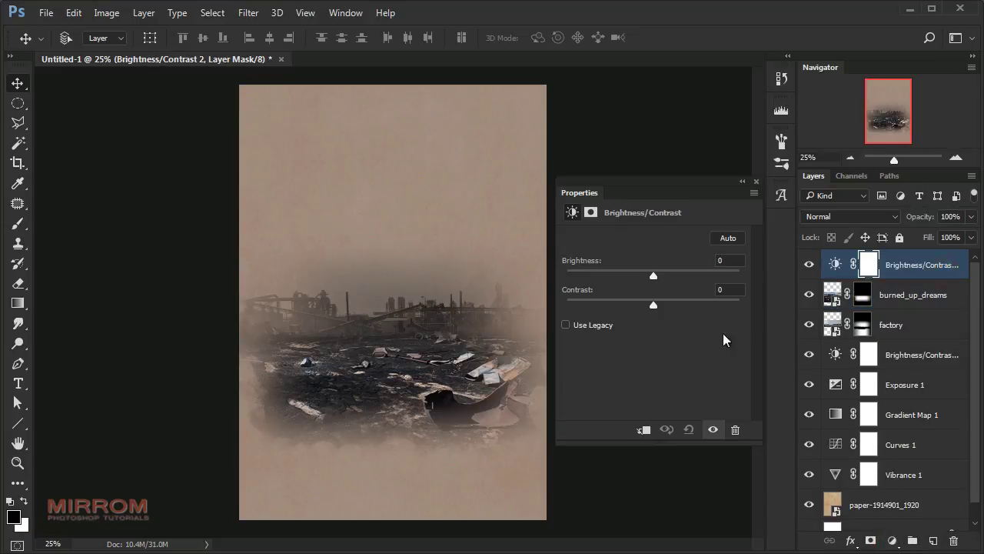
{"action": "left_click", "coordinate": [644, 429]}
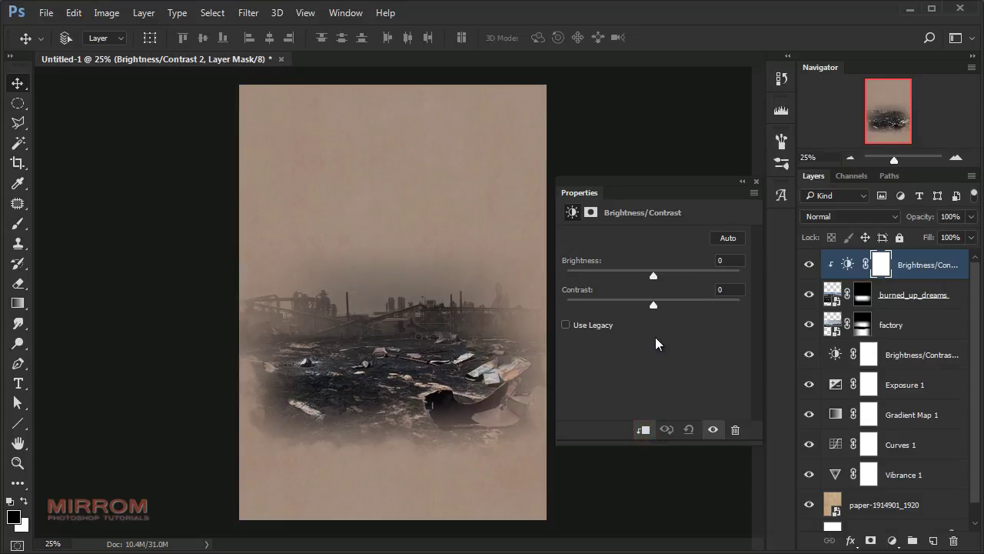
{"action": "left_click_drag", "start_coordinate": [654, 275], "coordinate": [708, 277]}
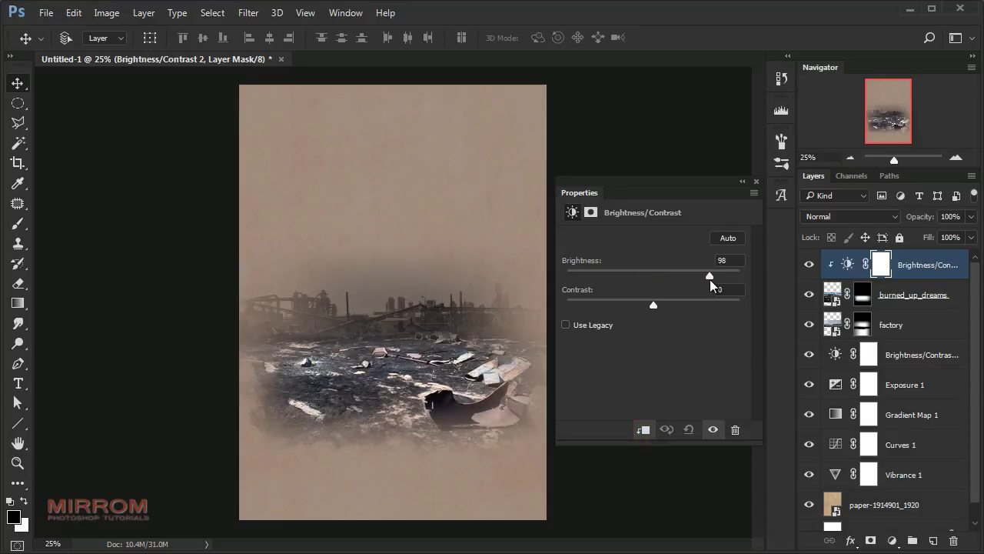
{"action": "left_click", "coordinate": [730, 261]}
{"action": "type", "text": "95"}
{"action": "left_click_drag", "start_coordinate": [644, 306], "coordinate": [616, 306]}
{"action": "mouse_move", "coordinate": [587, 307]}
{"action": "left_mouse_down"}
{"action": "mouse_move", "coordinate": [738, 306]}
{"action": "mouse_move", "coordinate": [591, 306]}
{"action": "left_mouse_up"}
{"action": "left_click", "coordinate": [740, 290]}
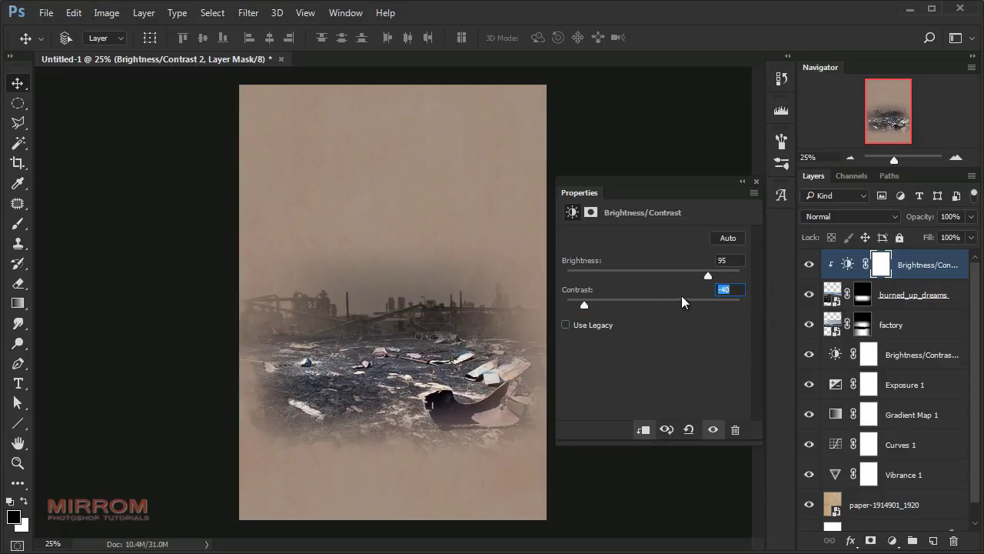
{"action": "left_click", "coordinate": [756, 182]}
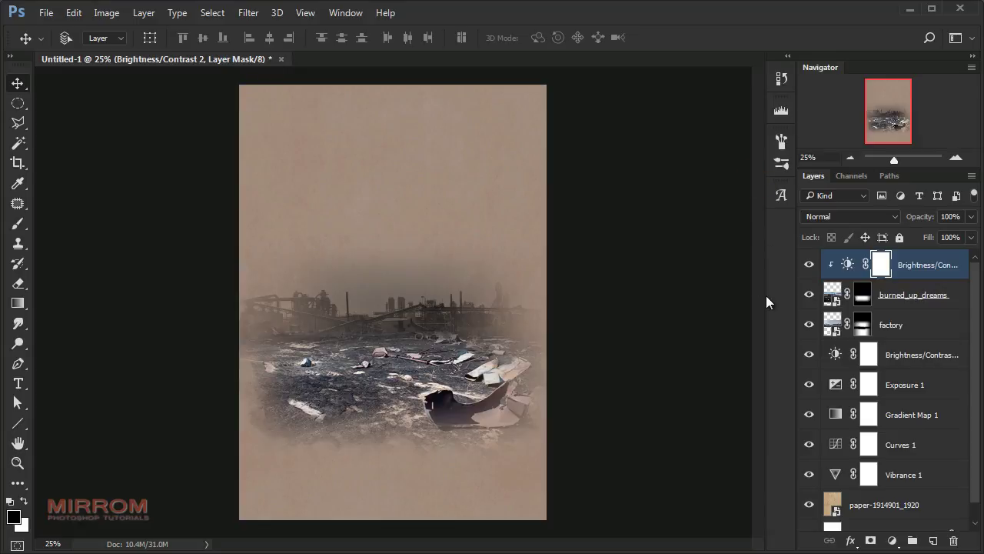
Add a Selective Color layer clipped to the debris, targeting the Neutrals range
{"action": "left_click", "coordinate": [894, 542]}
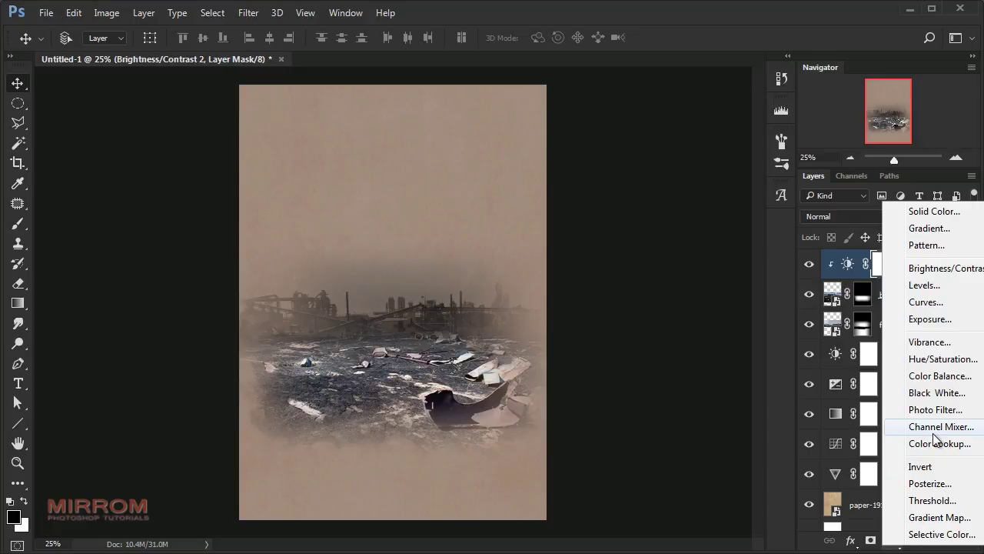
{"action": "left_click", "coordinate": [940, 536]}
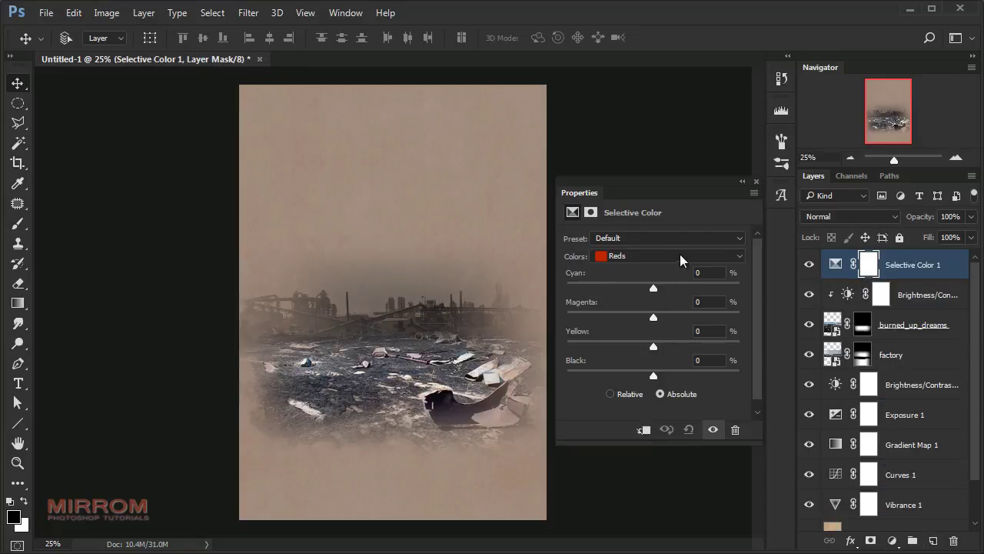
{"action": "left_click", "coordinate": [680, 257]}
{"action": "left_click", "coordinate": [647, 352]}
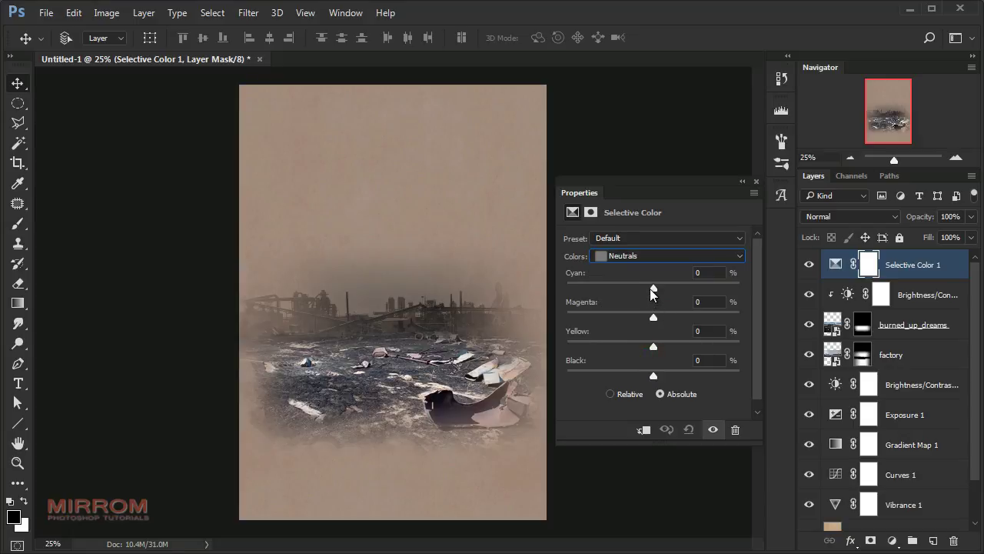
{"action": "left_click_drag", "start_coordinate": [652, 289], "coordinate": [636, 288]}
{"action": "left_click", "coordinate": [644, 430]}
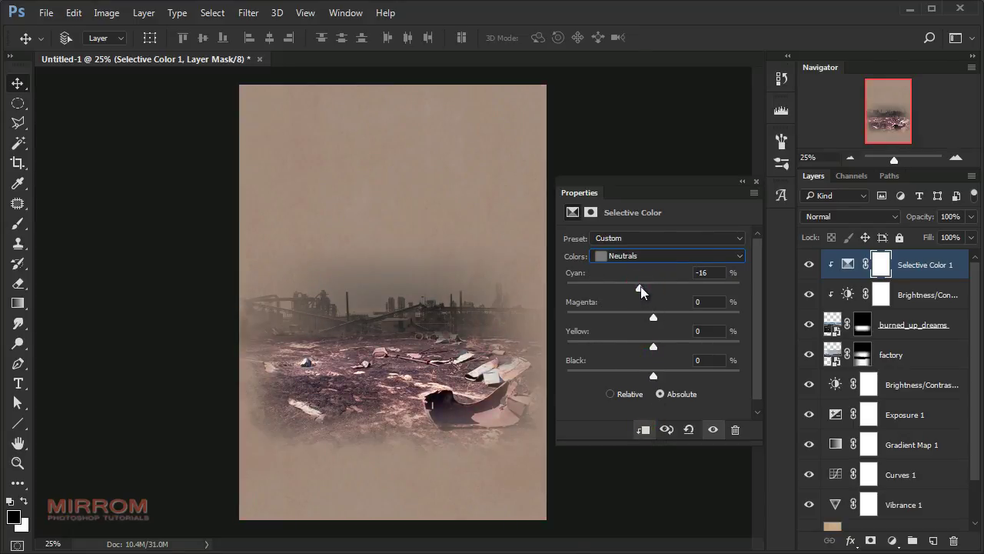
Set the Neutrals to Cyan -22, Yellow +8 and Black -33
{"action": "left_click_drag", "start_coordinate": [641, 286], "coordinate": [625, 288]}
{"action": "left_click", "coordinate": [717, 273]}
{"action": "key", "text": "Down"}
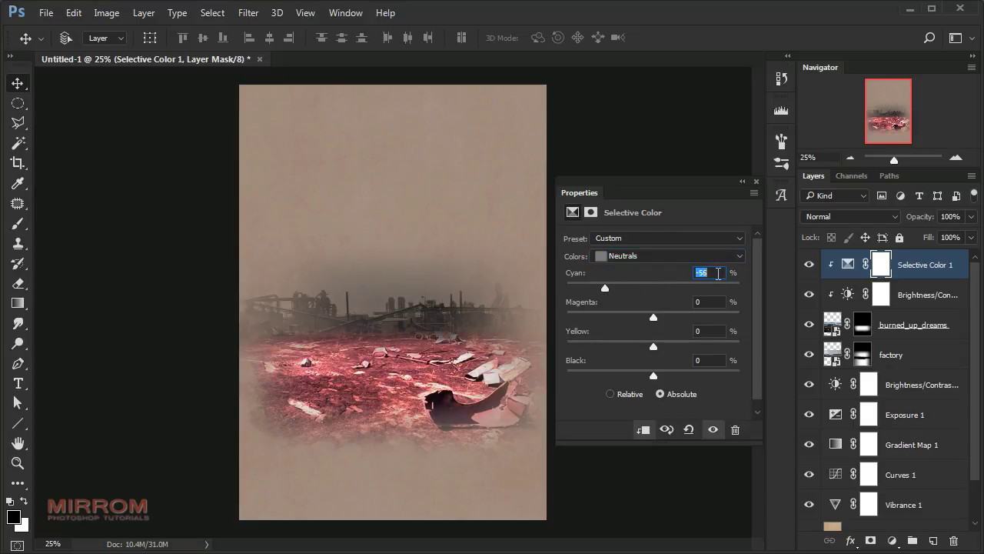
{"action": "left_click_drag", "start_coordinate": [609, 287], "coordinate": [638, 287]}
{"action": "left_click", "coordinate": [723, 274]}
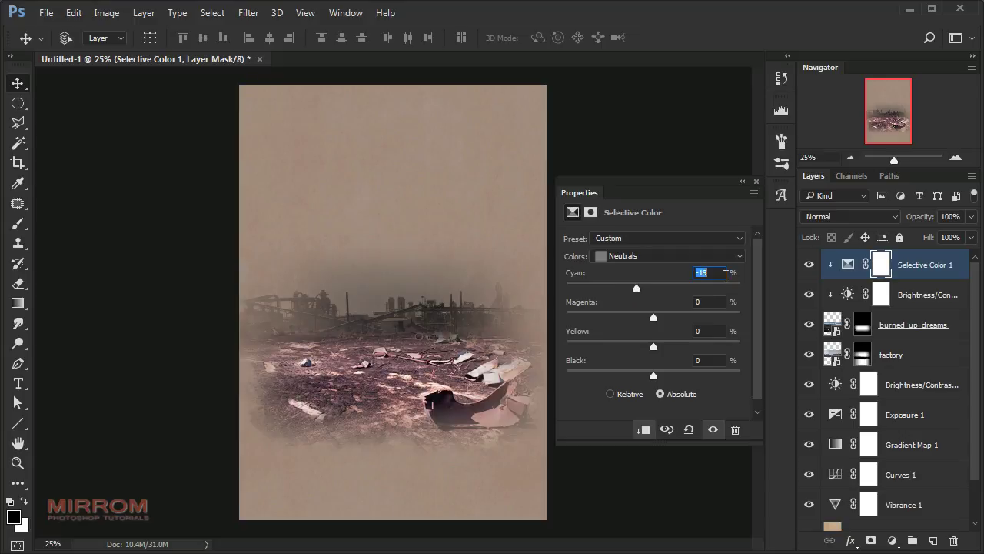
{"action": "key", "text": "Down"}
{"action": "key", "text": "Down"}
{"action": "key", "text": "Down"}
{"action": "left_click", "coordinate": [713, 332]}
{"action": "key", "text": "Up"}
{"action": "key", "text": "Up"}
{"action": "key", "text": "Up"}
{"action": "left_click_drag", "start_coordinate": [652, 375], "coordinate": [626, 377]}
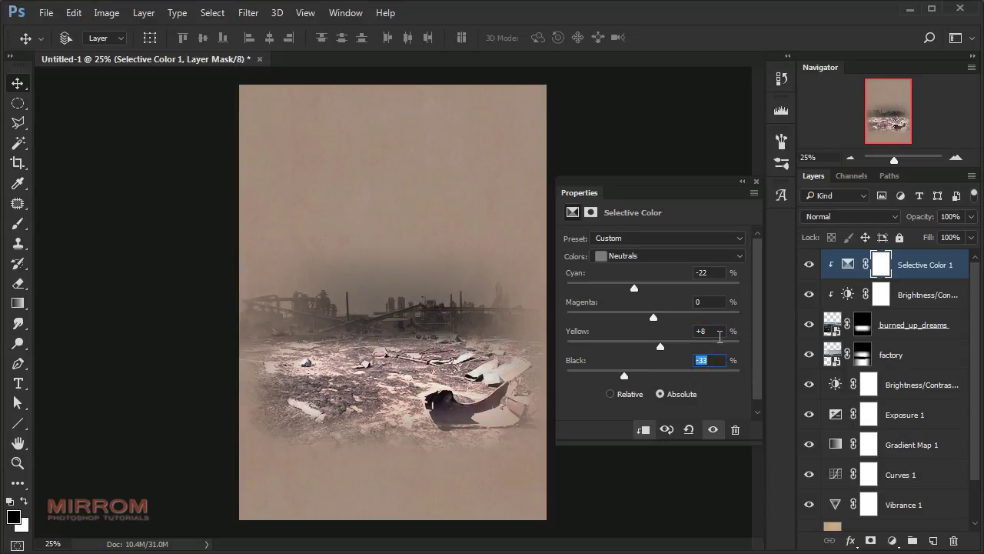
{"action": "left_click", "coordinate": [756, 185]}
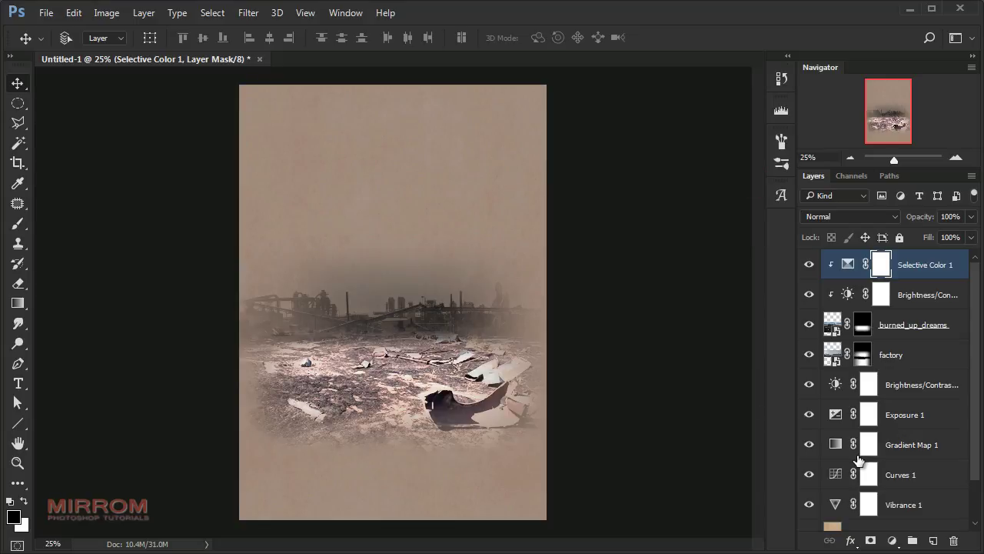
Add a clipped Color Balance layer shifting the wasteland's midtones to Yellow -24
{"action": "left_click", "coordinate": [890, 540]}
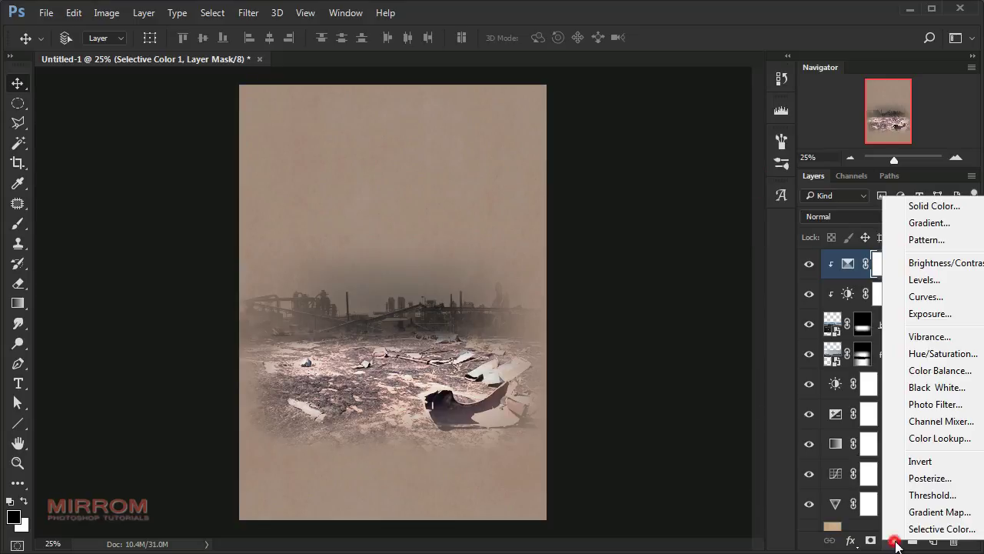
{"action": "left_click", "coordinate": [923, 371]}
{"action": "left_click", "coordinate": [645, 430]}
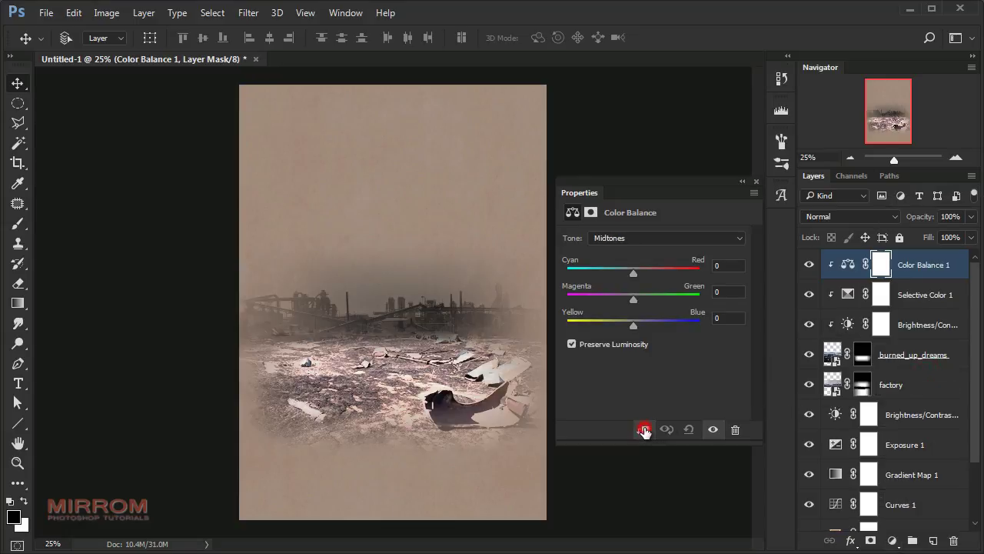
{"action": "left_click", "coordinate": [736, 316]}
{"action": "key", "text": "Down"}
{"action": "key", "text": "Down"}
{"action": "key", "text": "Down"}
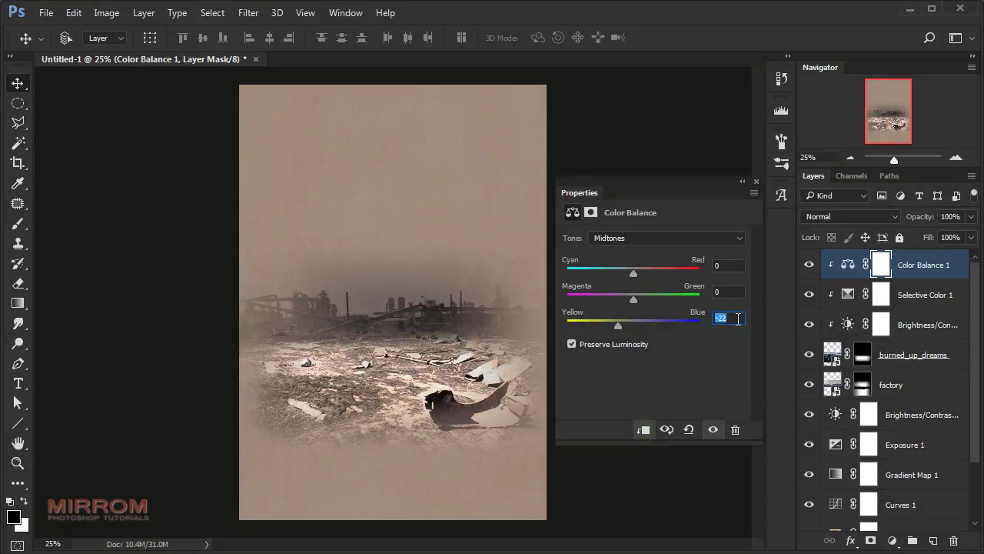
{"action": "left_click", "coordinate": [757, 184]}
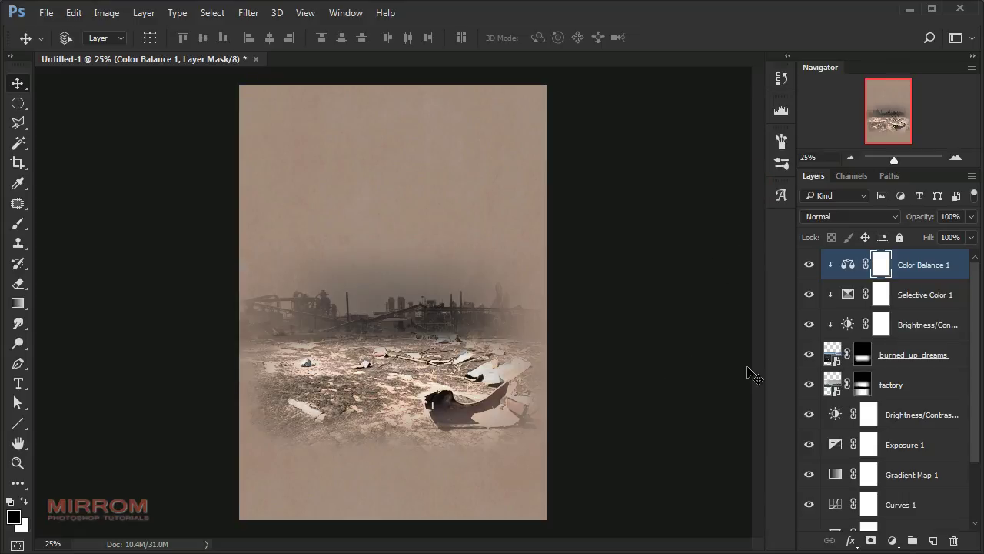
{"action": "left_click", "coordinate": [891, 358]}
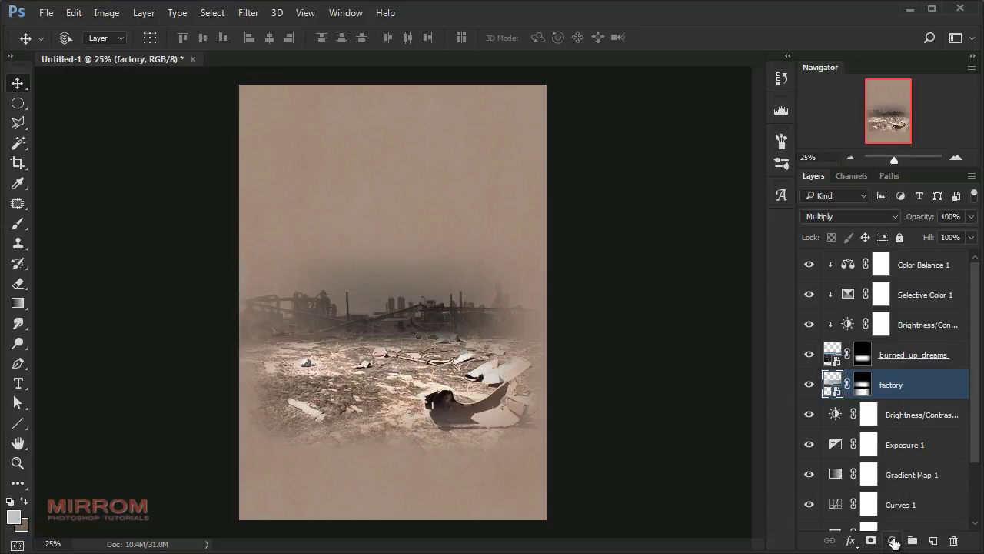
Clip a Brightness/Contrast layer to factory at Brightness 63, Contrast -16, then add Color Balance 2
{"action": "left_click", "coordinate": [894, 543]}
{"action": "left_click", "coordinate": [930, 265]}
{"action": "left_click", "coordinate": [644, 430]}
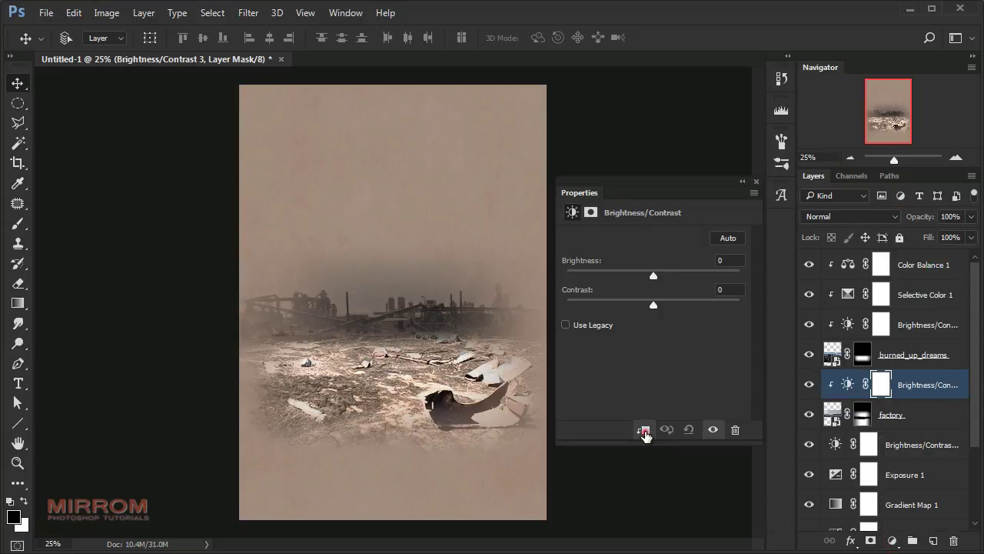
{"action": "left_click_drag", "start_coordinate": [658, 274], "coordinate": [695, 283]}
{"action": "left_click", "coordinate": [732, 261]}
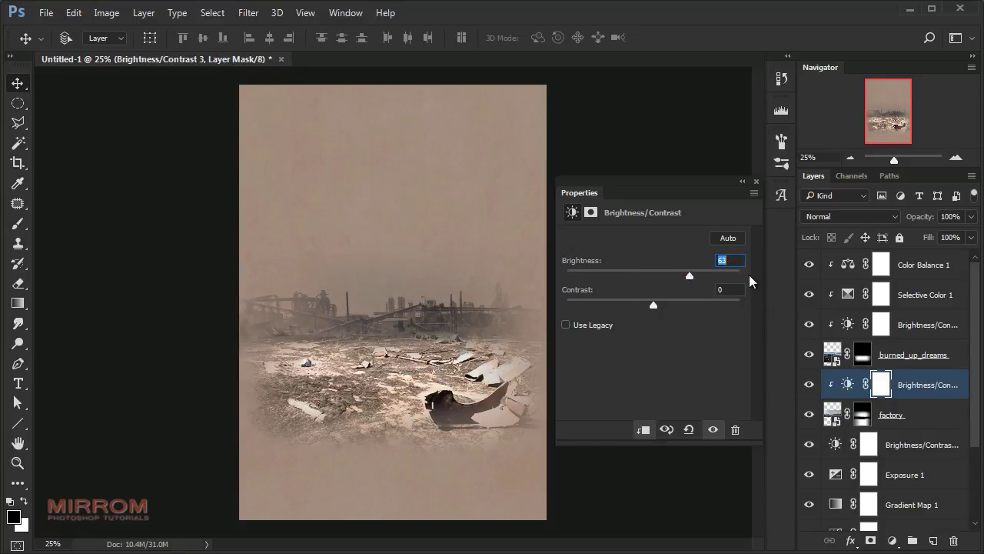
{"action": "left_click", "coordinate": [735, 292]}
{"action": "left_click", "coordinate": [757, 183]}
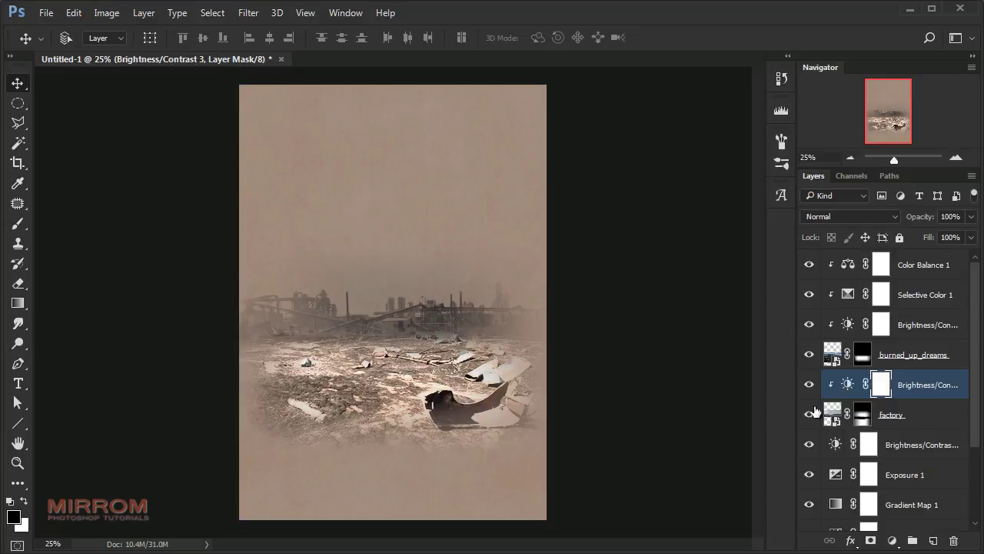
{"action": "left_click", "coordinate": [895, 541]}
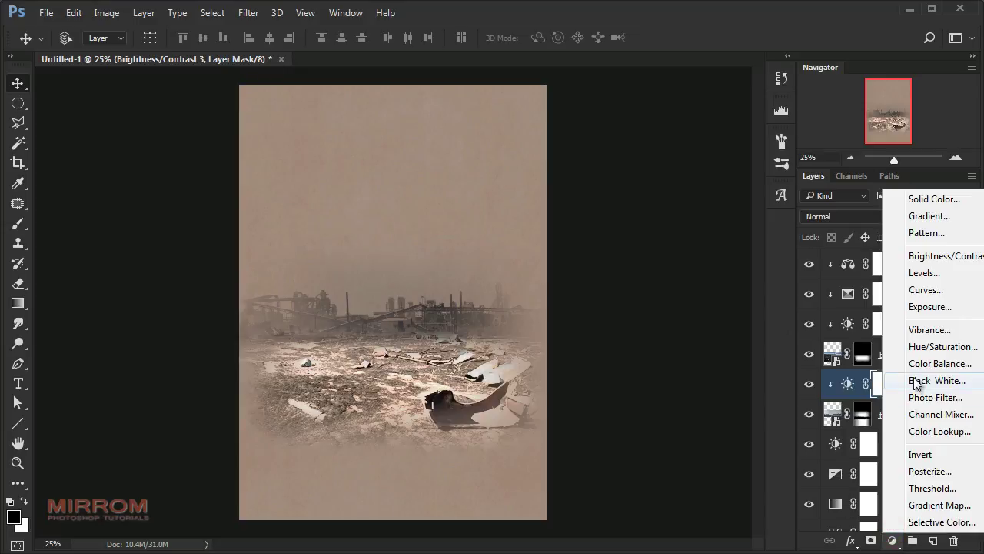
{"action": "left_click", "coordinate": [938, 364]}
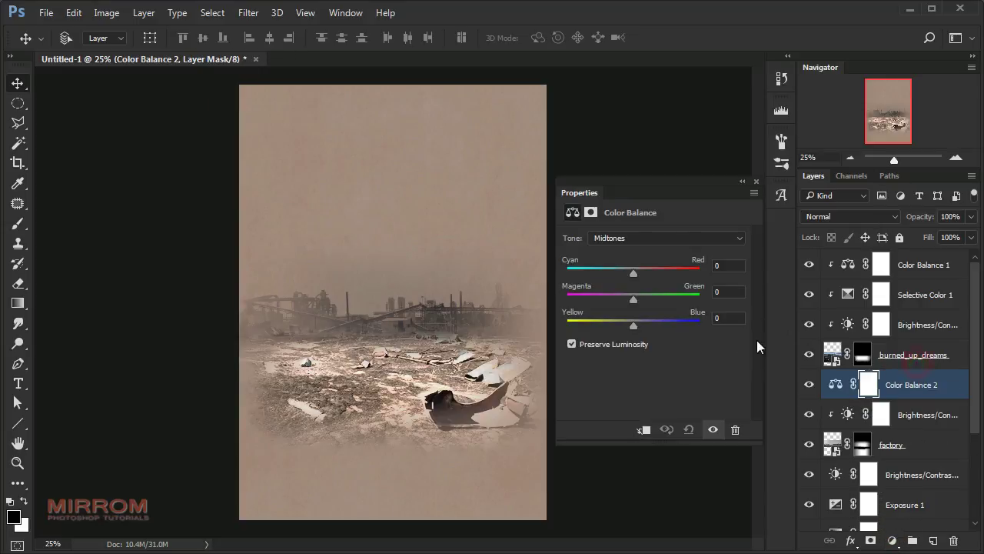
Clip Color Balance 2 to factory with midtones at Red +9 and Yellow -22
{"action": "left_click", "coordinate": [647, 428]}
{"action": "left_click", "coordinate": [733, 264]}
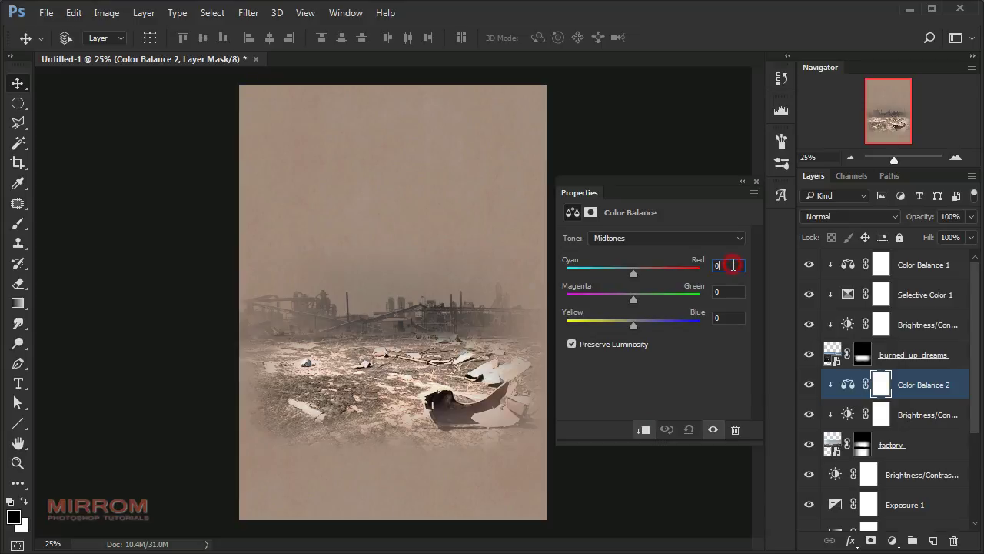
{"action": "key", "text": "Up"}
{"action": "key", "text": "Up"}
{"action": "key", "text": "Up"}
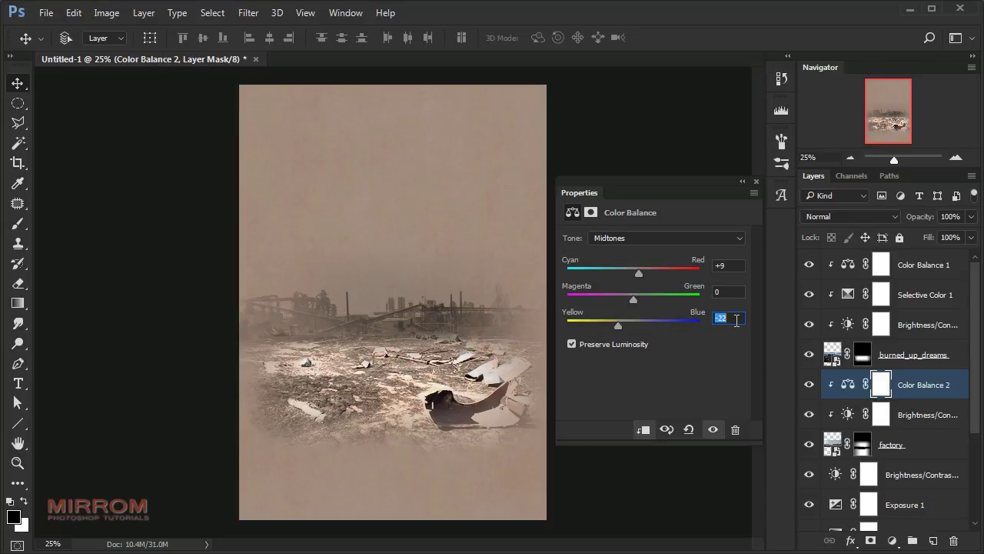
{"action": "left_click", "coordinate": [755, 182]}
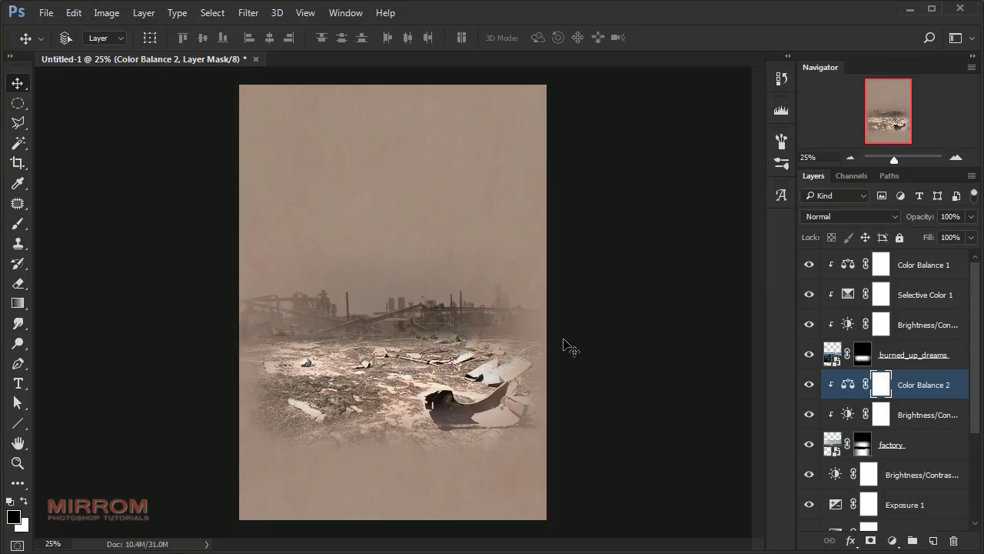
{"action": "left_click", "coordinate": [925, 447]}
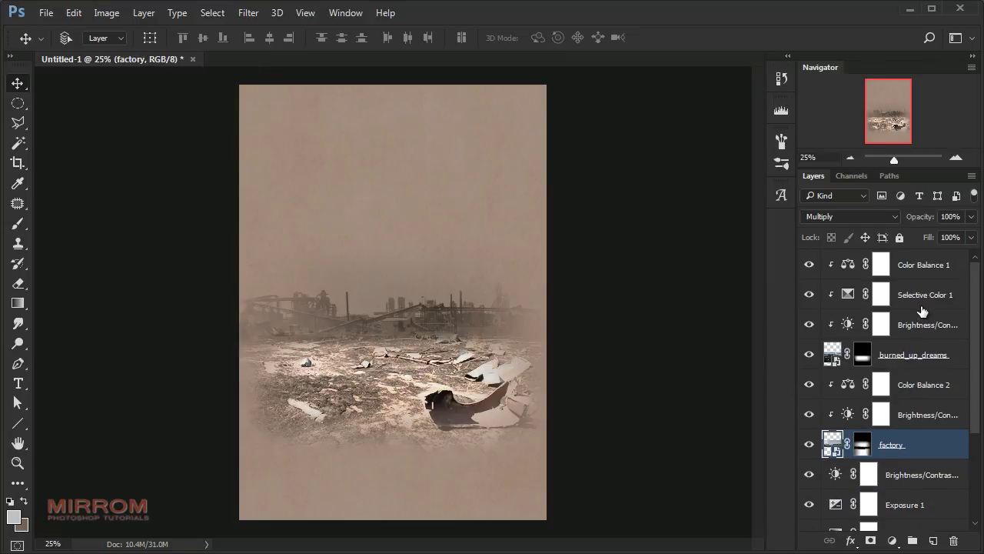
Group factory through Color Balance 1 into Group 1 and add an empty Layer 1 above
{"action": "left_click", "coordinate": [930, 271], "text": "shift"}
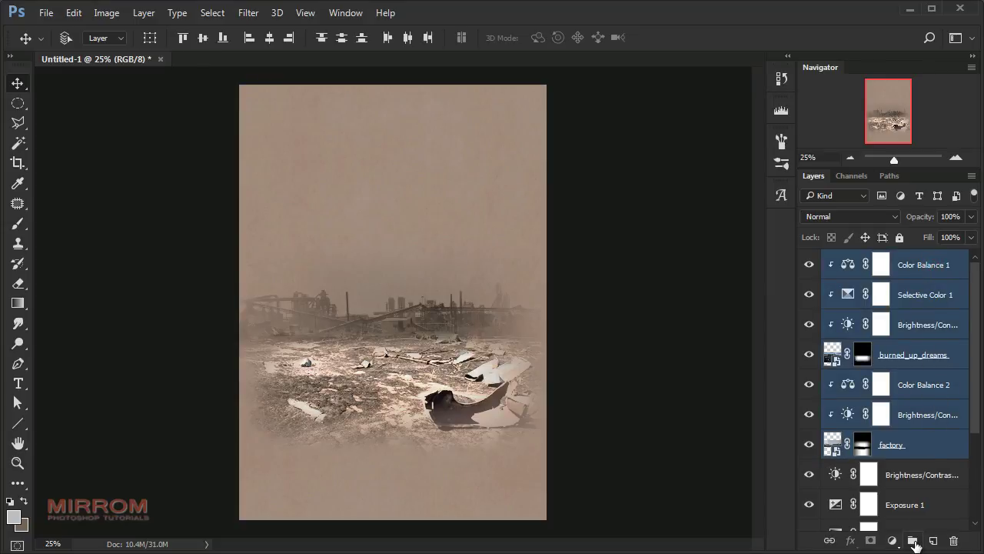
{"action": "left_click", "coordinate": [912, 541]}
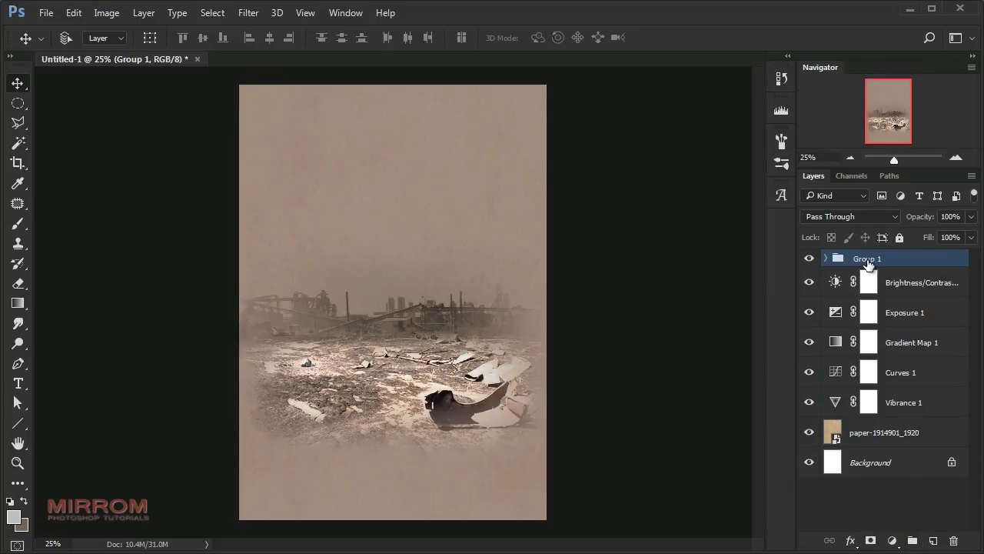
{"action": "left_click", "coordinate": [809, 263]}
{"action": "left_click", "coordinate": [809, 263]}
{"action": "key", "text": "ctrl+plus"}
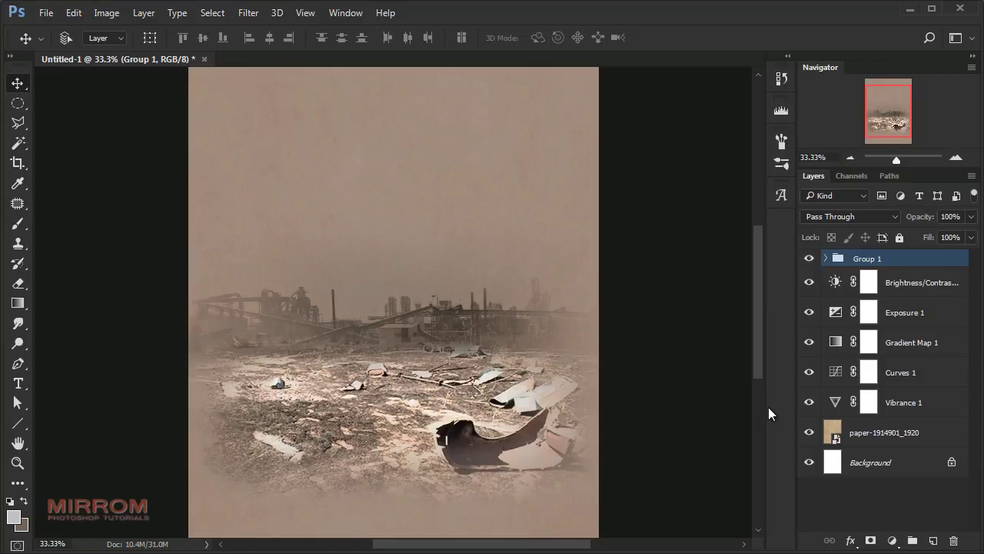
{"action": "left_click", "coordinate": [933, 541]}
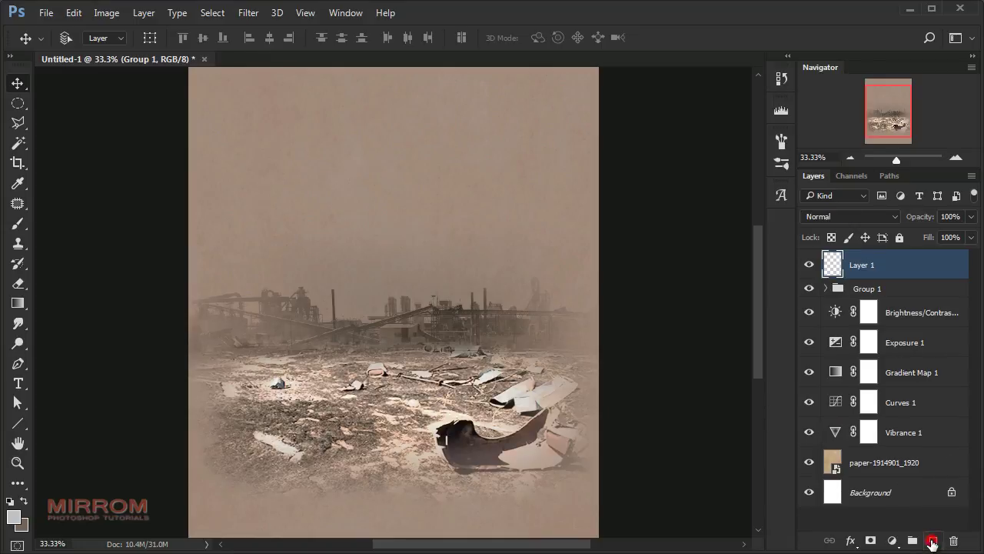
Clip Layer 1 to Group 1 and pick the 500 px soft round brush
{"action": "right_click", "coordinate": [958, 265]}
{"action": "left_click", "coordinate": [740, 354]}
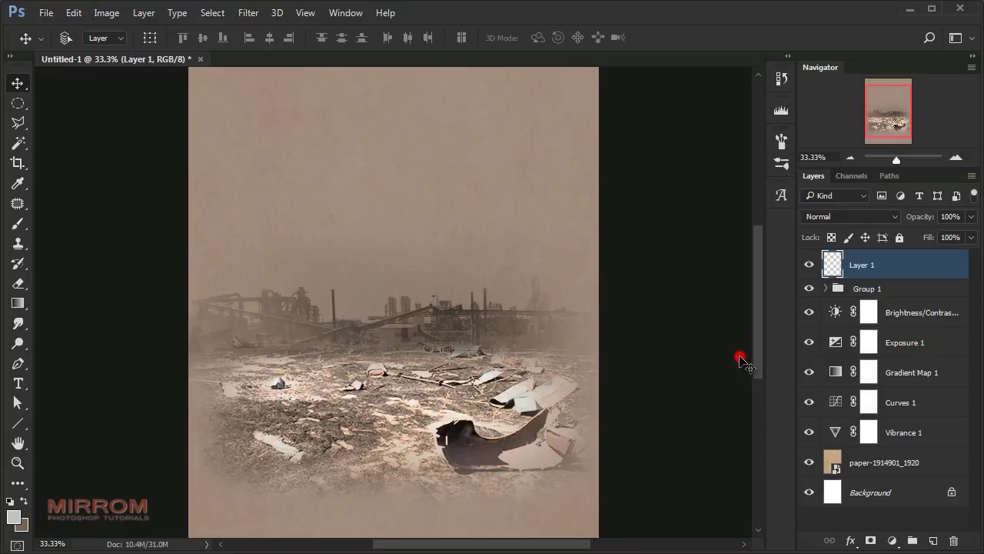
{"action": "left_click", "coordinate": [18, 223]}
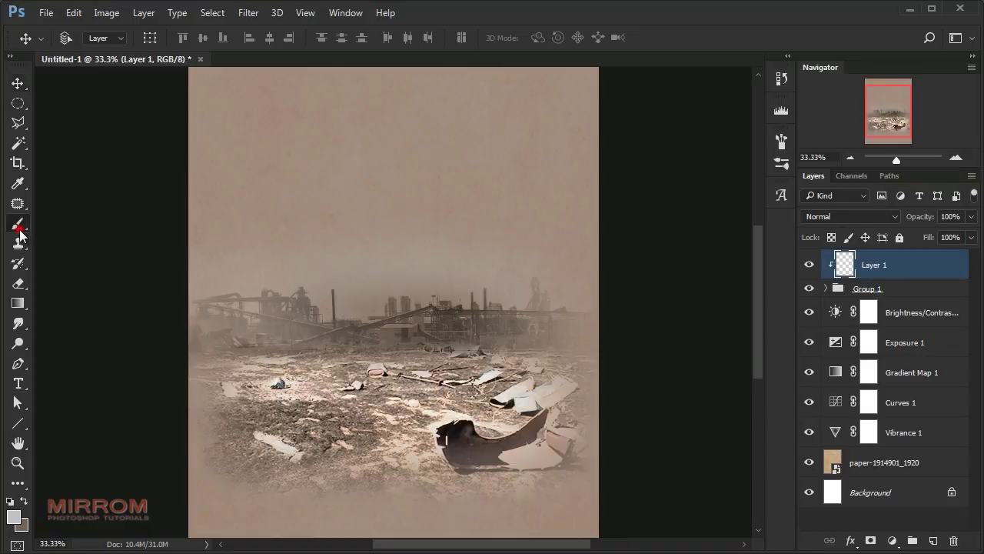
{"action": "left_click", "coordinate": [81, 37]}
{"action": "left_click", "coordinate": [60, 265]}
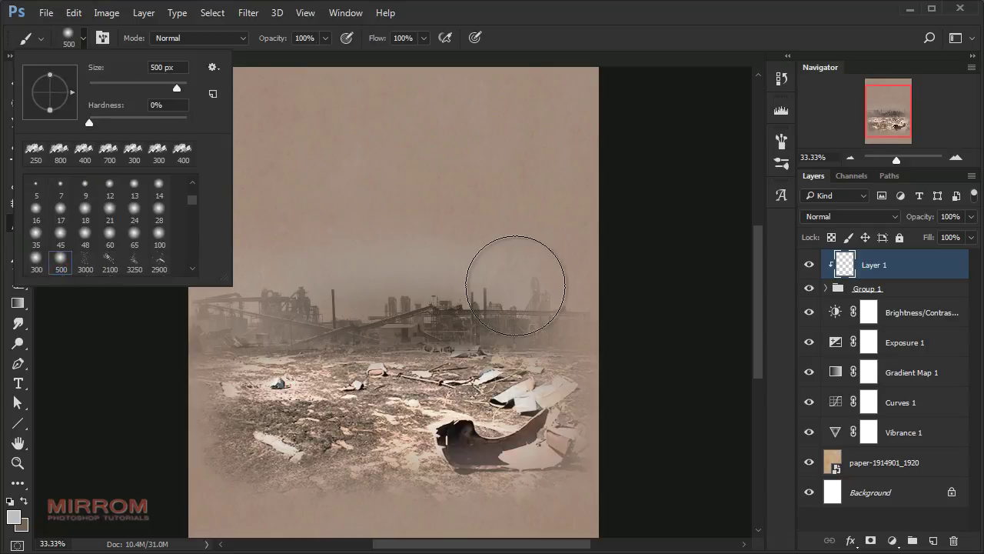
{"action": "left_click", "coordinate": [672, 311]}
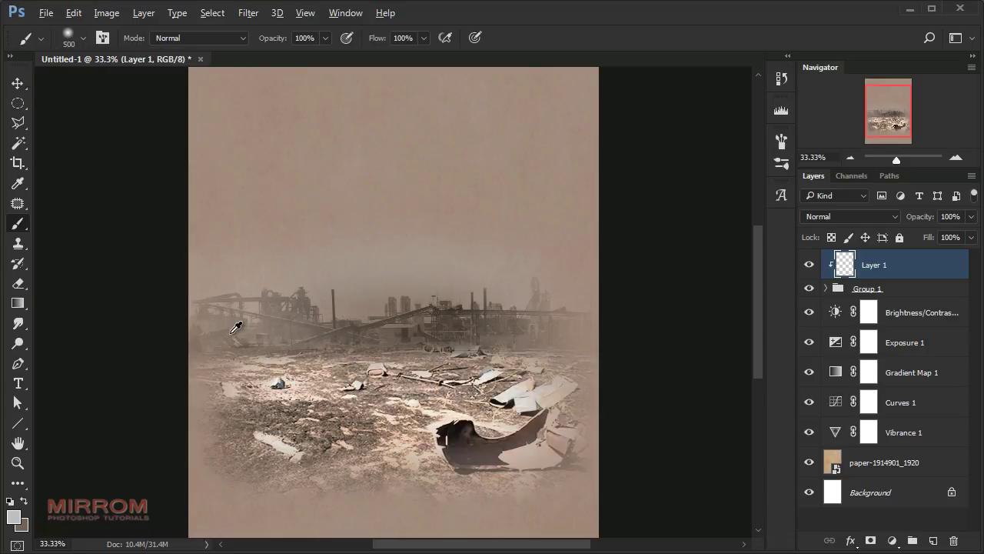
Sample a brown paint colour from the canvas and set brush opacity to 14%
{"action": "left_click", "coordinate": [202, 327], "text": "alt"}
{"action": "left_click_drag", "start_coordinate": [201, 327], "coordinate": [193, 293]}
{"action": "left_click", "coordinate": [326, 38]}
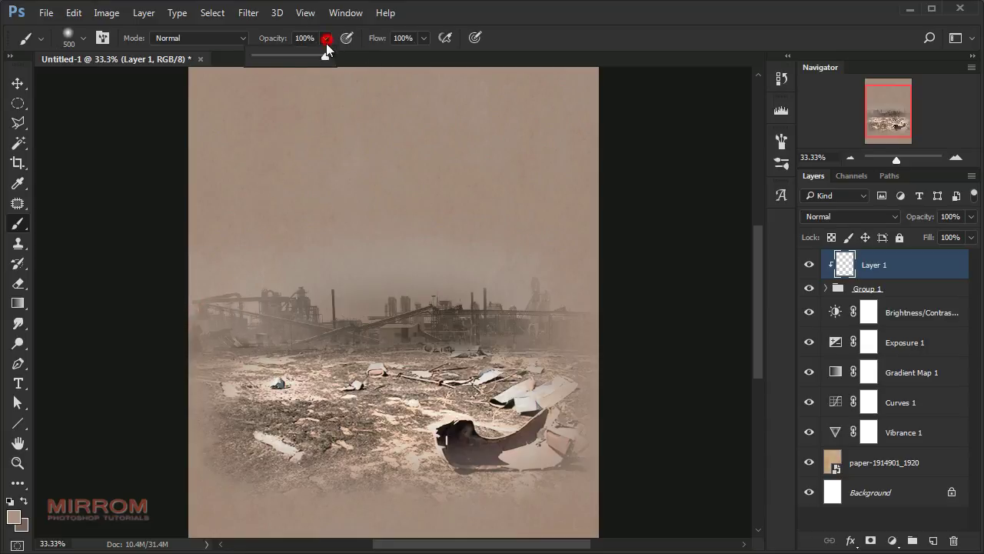
{"action": "left_click_drag", "start_coordinate": [270, 58], "coordinate": [264, 57]}
{"action": "left_click", "coordinate": [14, 516]}
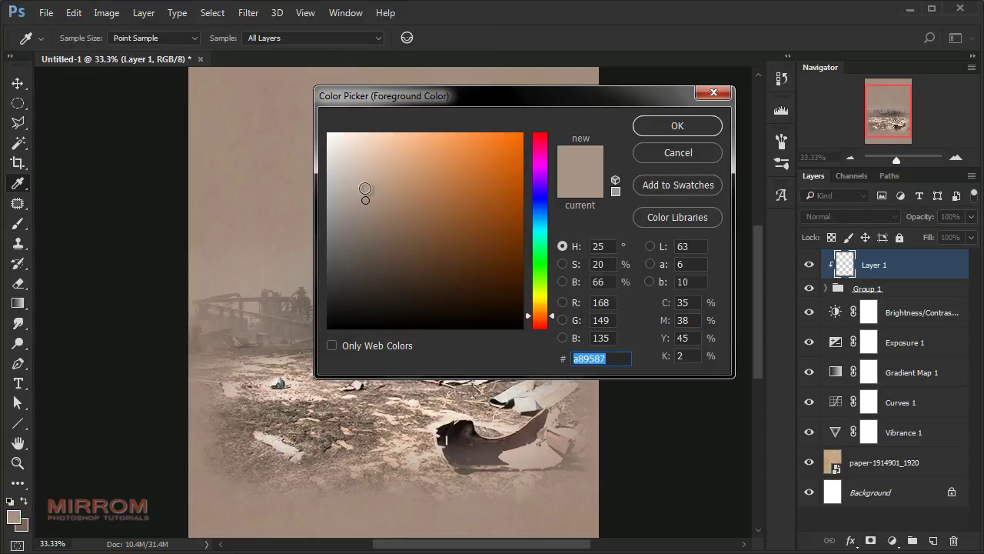
{"action": "left_click", "coordinate": [667, 128]}
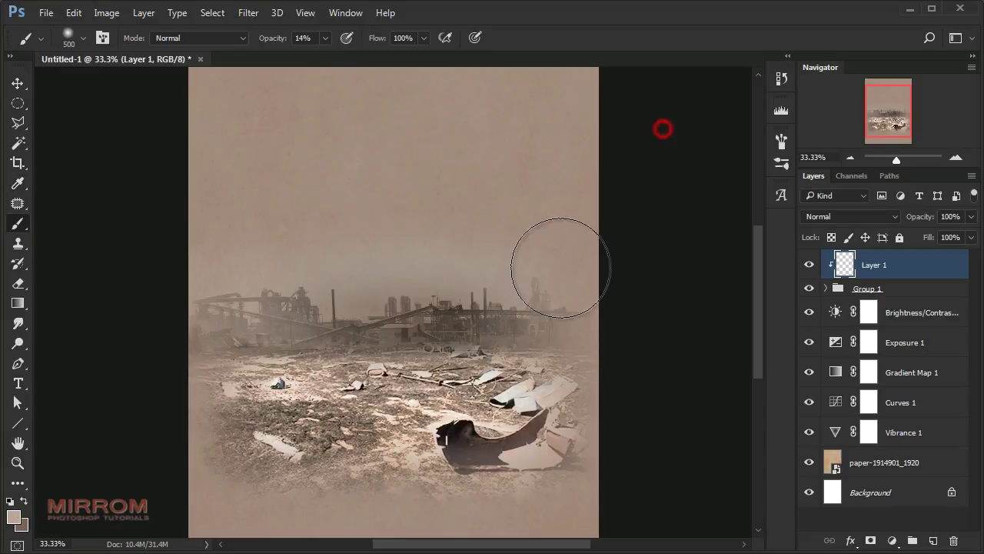
Paint faint brown haze along the horizon and across the ground near the debris
{"action": "key", "text": "bracketleft"}
{"action": "key", "text": "bracketleft"}
{"action": "key", "text": "bracketleft"}
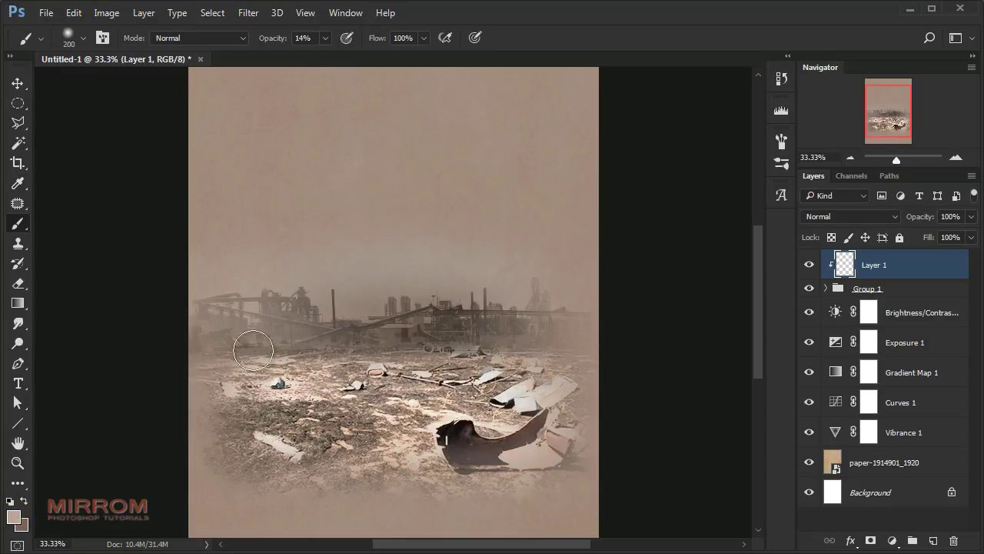
{"action": "left_click_drag", "start_coordinate": [230, 350], "coordinate": [297, 350]}
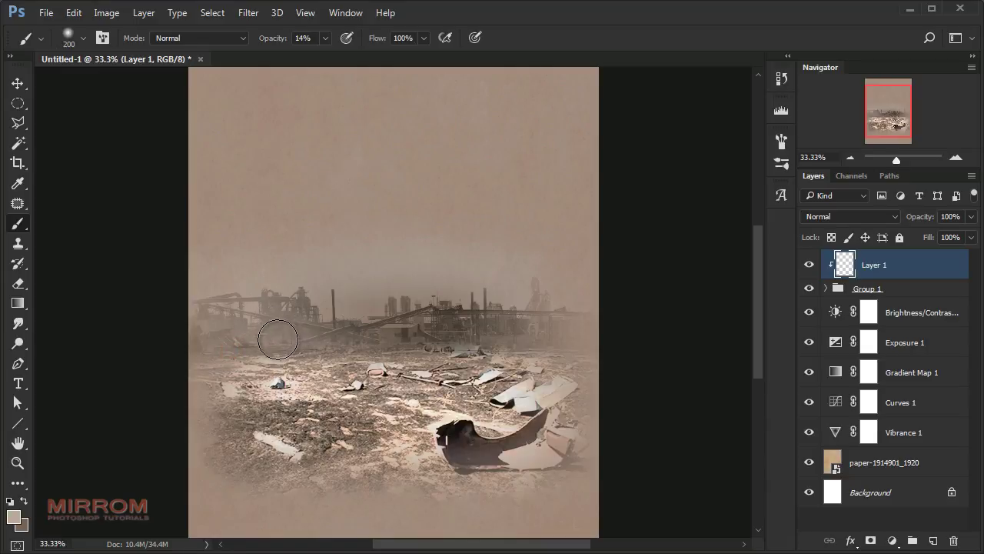
{"action": "key", "text": "bracketright"}
{"action": "key", "text": "bracketright"}
{"action": "key", "text": "bracketright"}
{"action": "left_click", "coordinate": [231, 356]}
{"action": "key", "text": "bracketleft"}
{"action": "left_click_drag", "start_coordinate": [232, 356], "coordinate": [490, 344]}
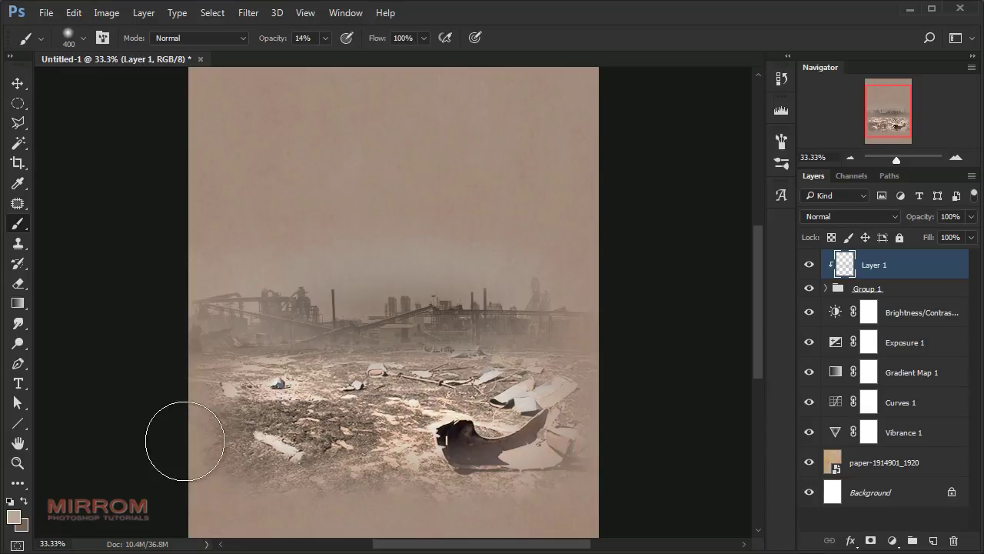
{"action": "key", "text": "bracketright"}
{"action": "left_click", "coordinate": [550, 353]}
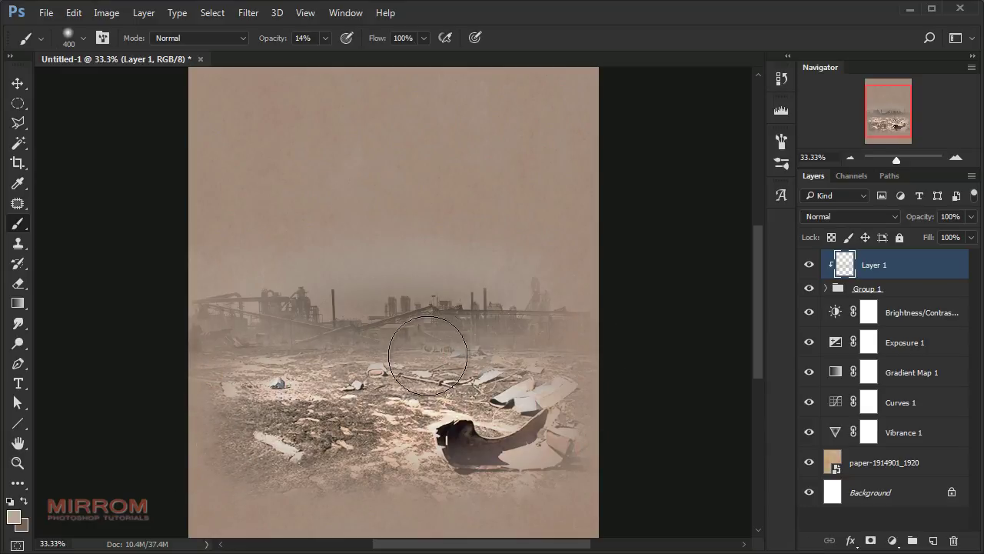
{"action": "key", "text": "bracketleft"}
{"action": "key", "text": "bracketleft"}
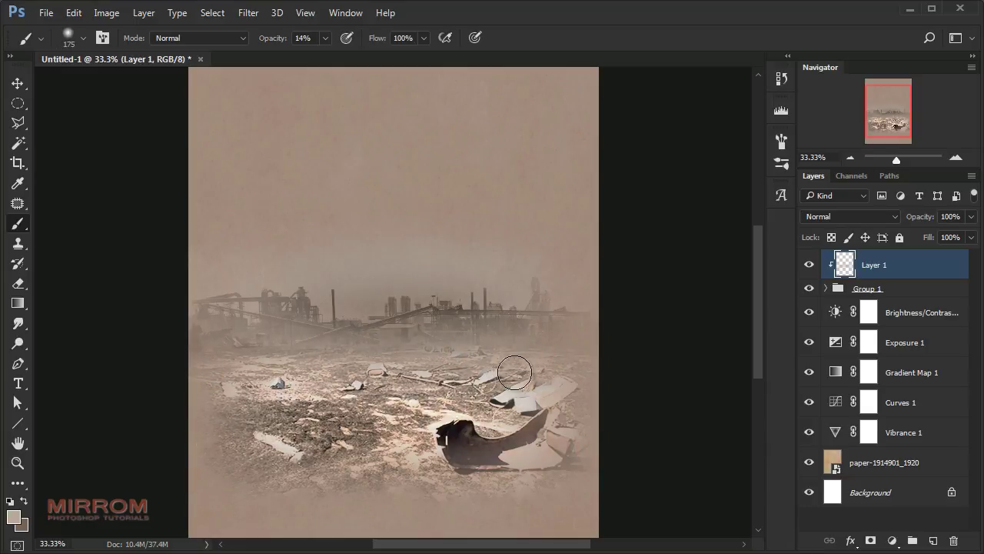
{"action": "key", "text": "bracketright"}
{"action": "key", "text": "bracketright"}
{"action": "left_click", "coordinate": [492, 347]}
{"action": "left_click", "coordinate": [541, 367]}
{"action": "scroll", "coordinate": [624, 334], "scroll_direction": "down", "scroll_amount": 3}
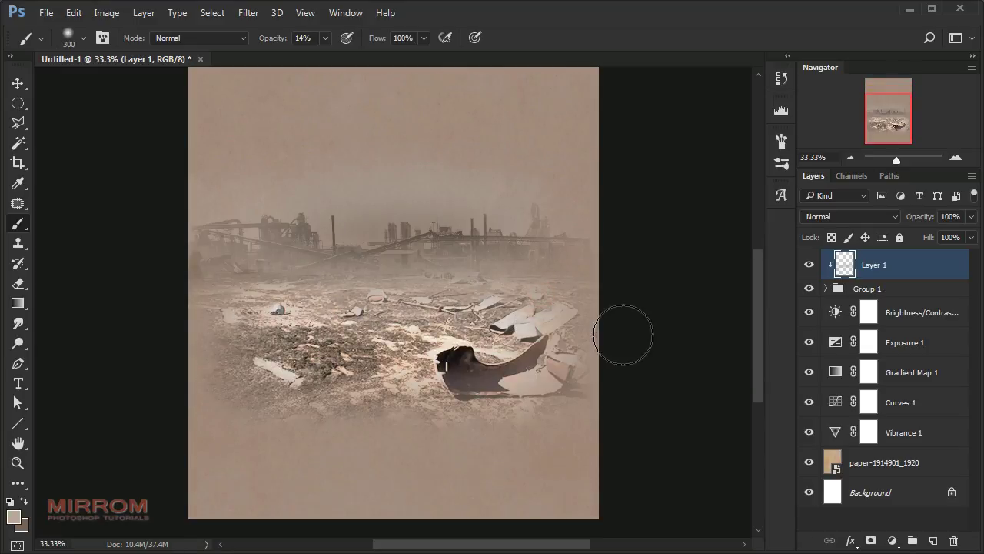
{"action": "key", "text": "bracketleft"}
Compare the haze on and off, then shift Layer 1 through Vibrance 1 slightly down
{"action": "left_click", "coordinate": [809, 265]}
{"action": "left_click", "coordinate": [809, 264]}
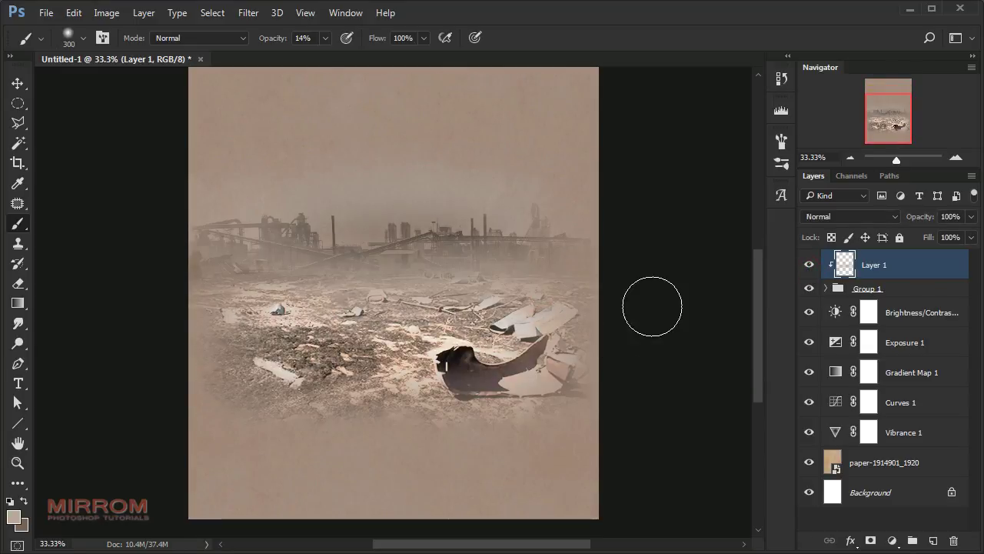
{"action": "key", "text": "v"}
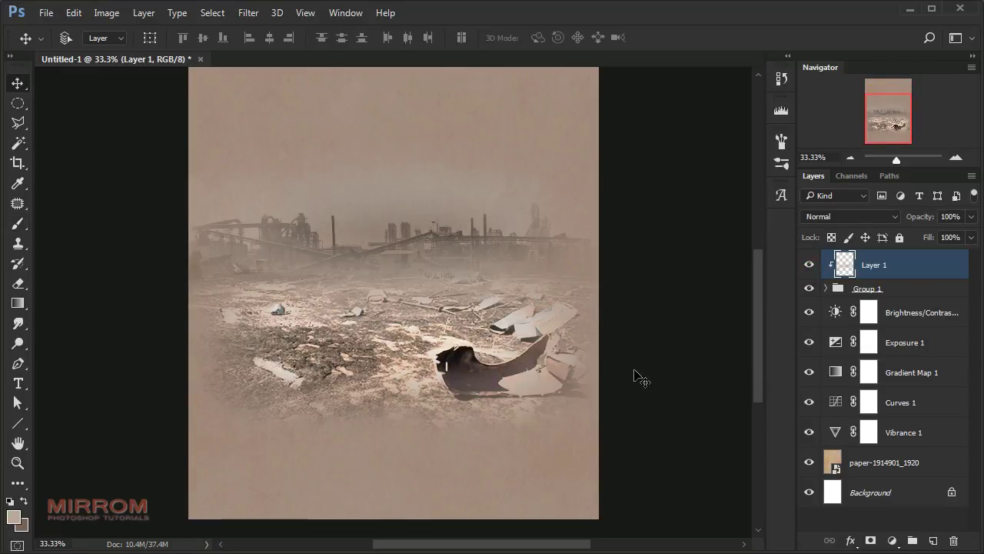
{"action": "scroll", "coordinate": [638, 376], "scroll_direction": "down", "scroll_amount": 1}
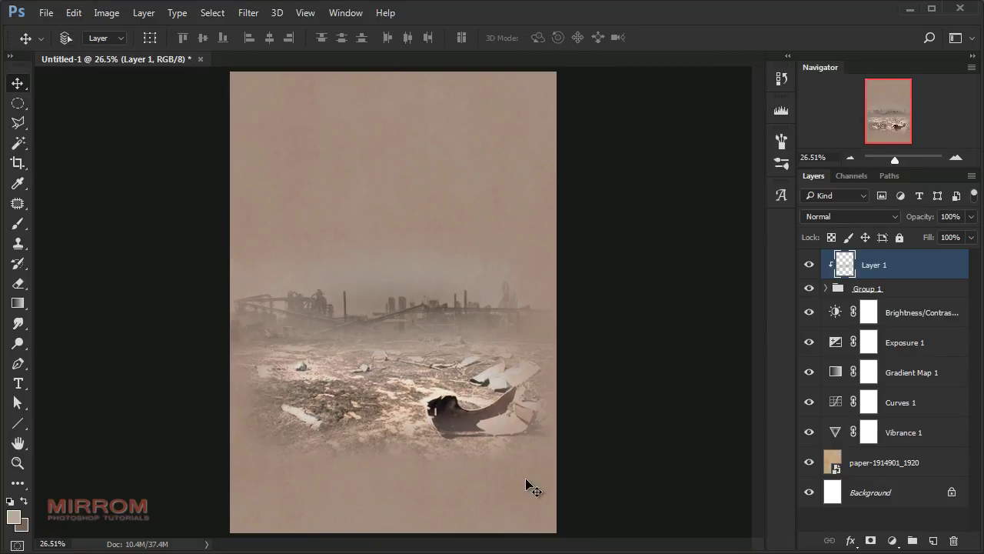
{"action": "left_click", "coordinate": [809, 264]}
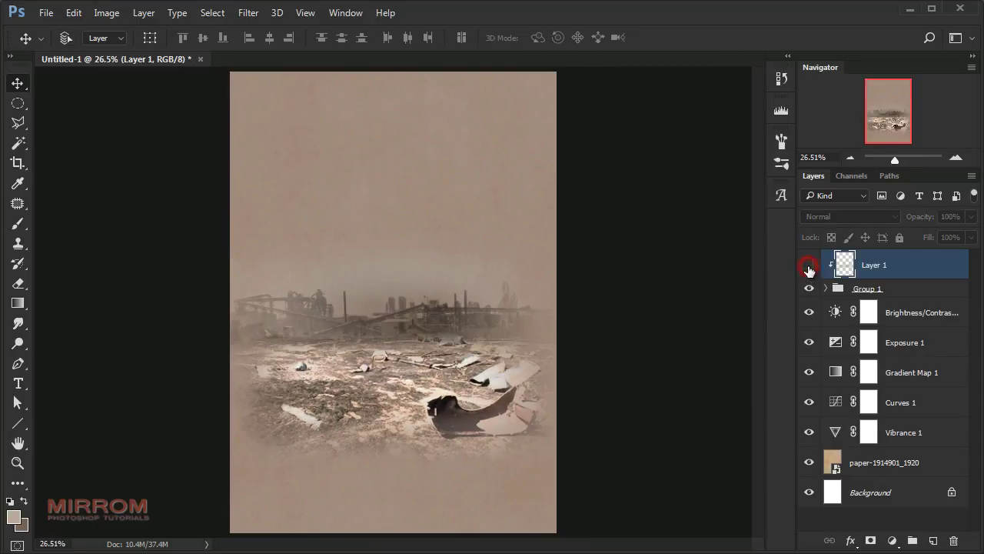
{"action": "left_click", "coordinate": [919, 433], "text": "shift"}
{"action": "left_click_drag", "start_coordinate": [461, 362], "coordinate": [459, 382]}
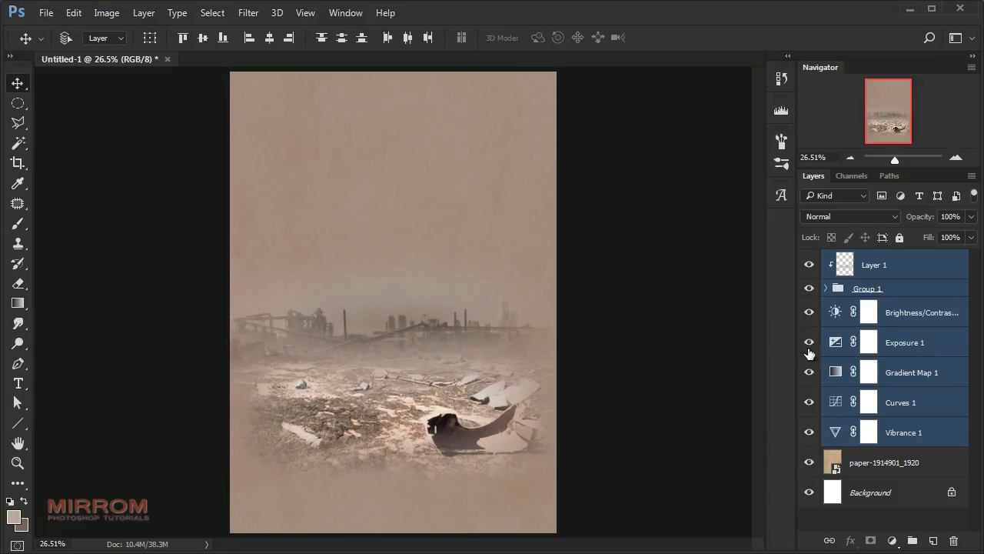
{"action": "left_click", "coordinate": [929, 274]}
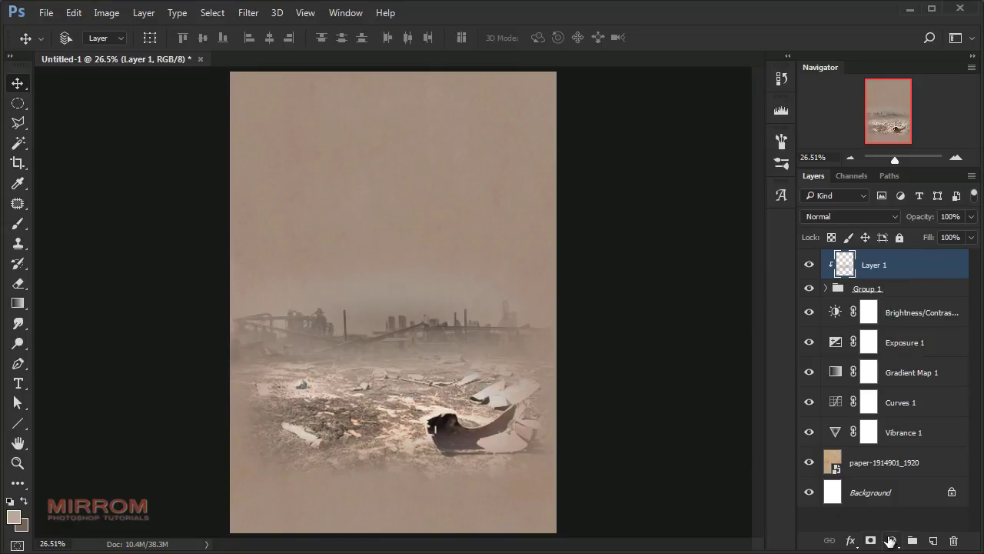
Add a Gradient Fill from the Light preset with white left stop and dark brown #2b251e right stop
{"action": "left_click", "coordinate": [890, 542]}
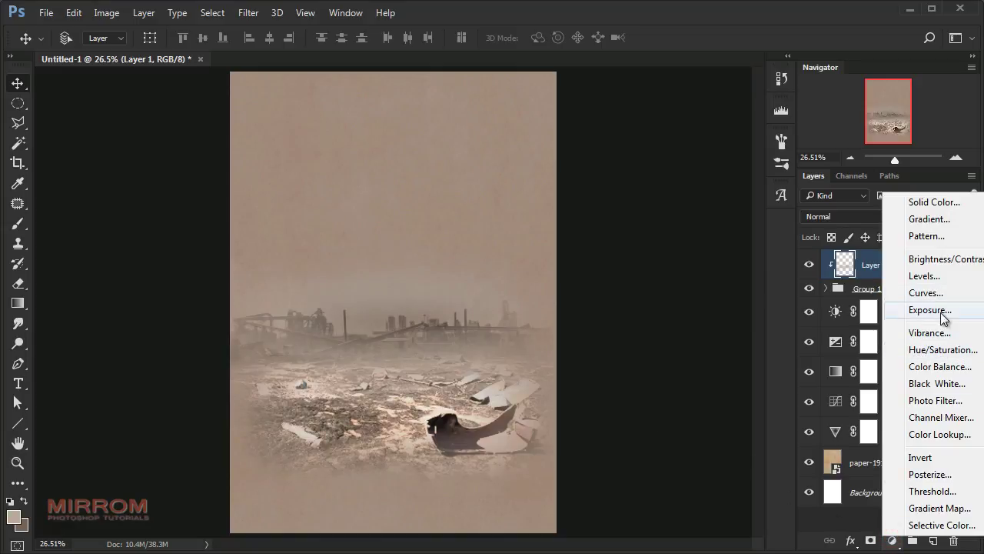
{"action": "left_click", "coordinate": [929, 221]}
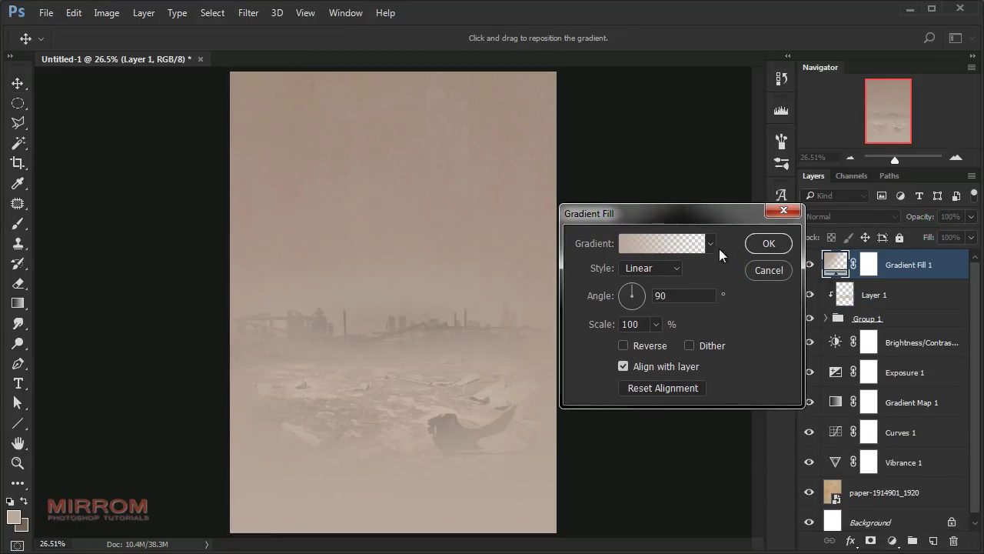
{"action": "left_click", "coordinate": [703, 243]}
{"action": "left_click_drag", "start_coordinate": [774, 127], "coordinate": [778, 195]}
{"action": "left_click", "coordinate": [625, 193]}
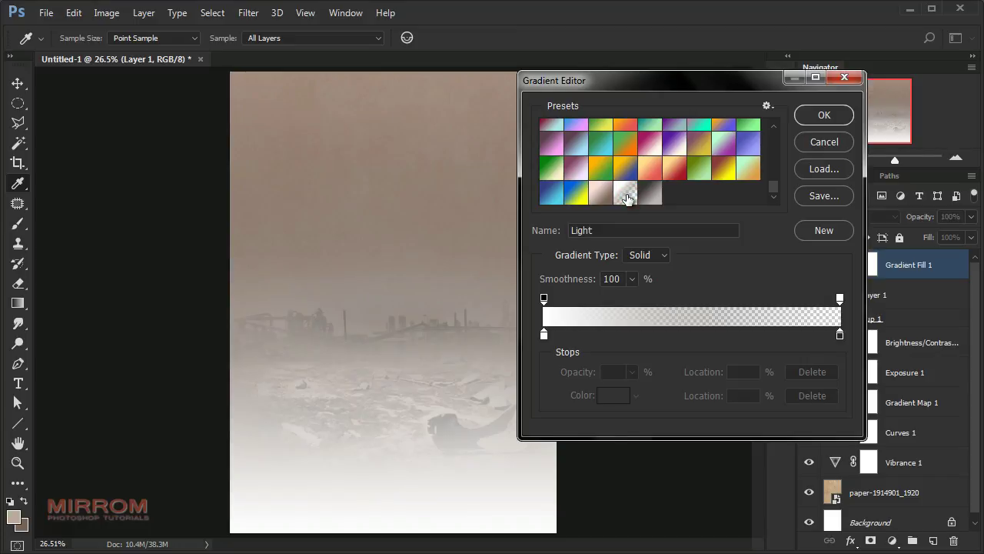
{"action": "left_click", "coordinate": [543, 335]}
{"action": "left_click", "coordinate": [613, 396]}
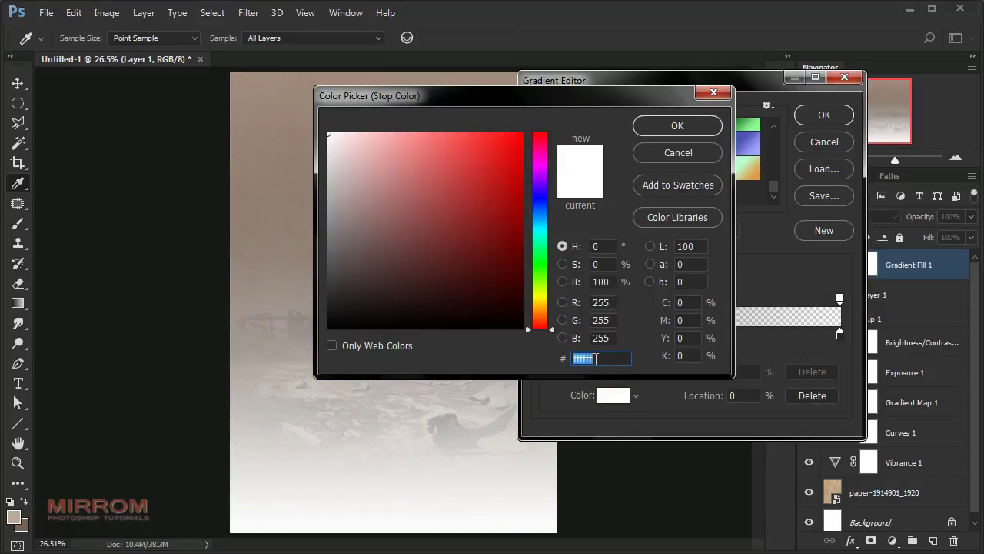
{"action": "left_click", "coordinate": [669, 129]}
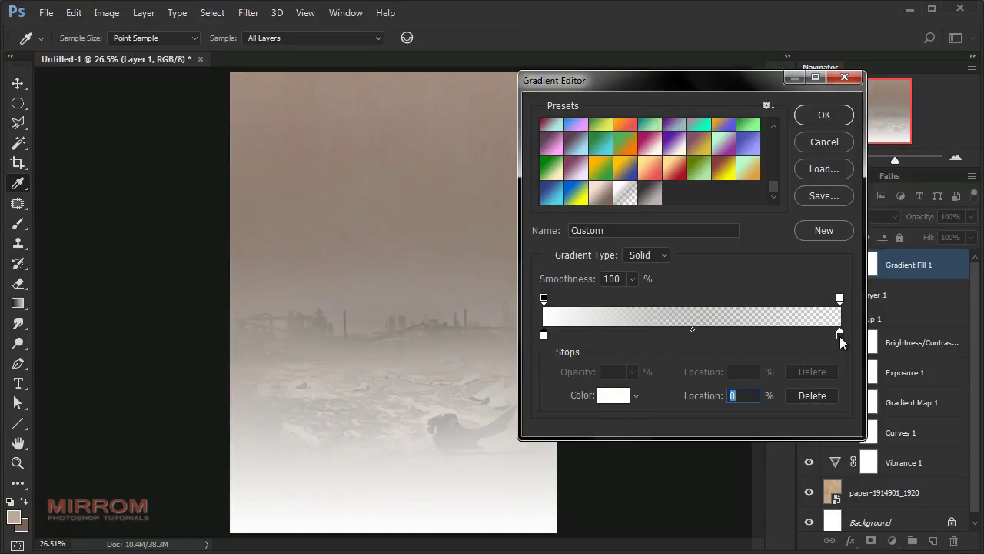
{"action": "left_click", "coordinate": [840, 336]}
{"action": "left_click", "coordinate": [613, 395]}
{"action": "left_click", "coordinate": [626, 359]}
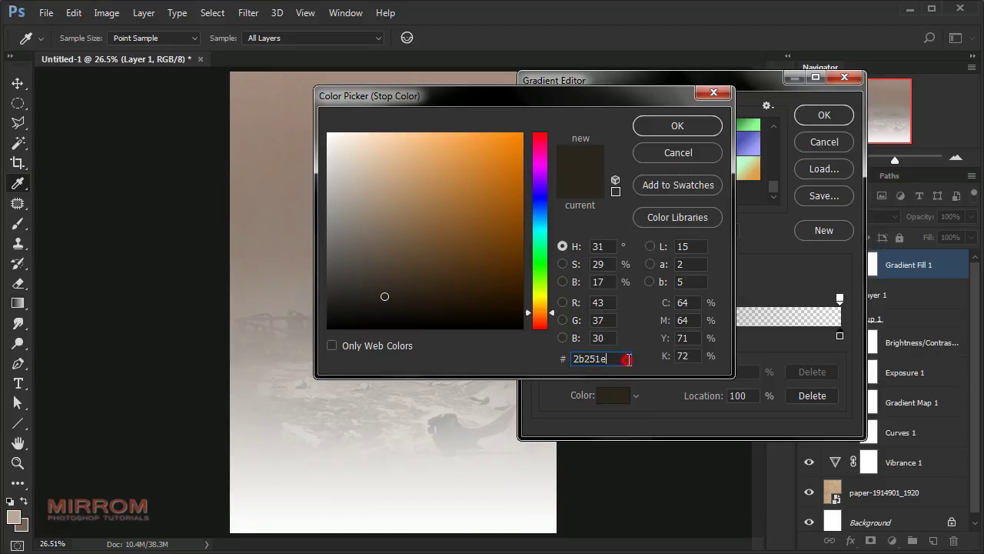
{"action": "left_click", "coordinate": [656, 130]}
{"action": "left_click", "coordinate": [811, 116]}
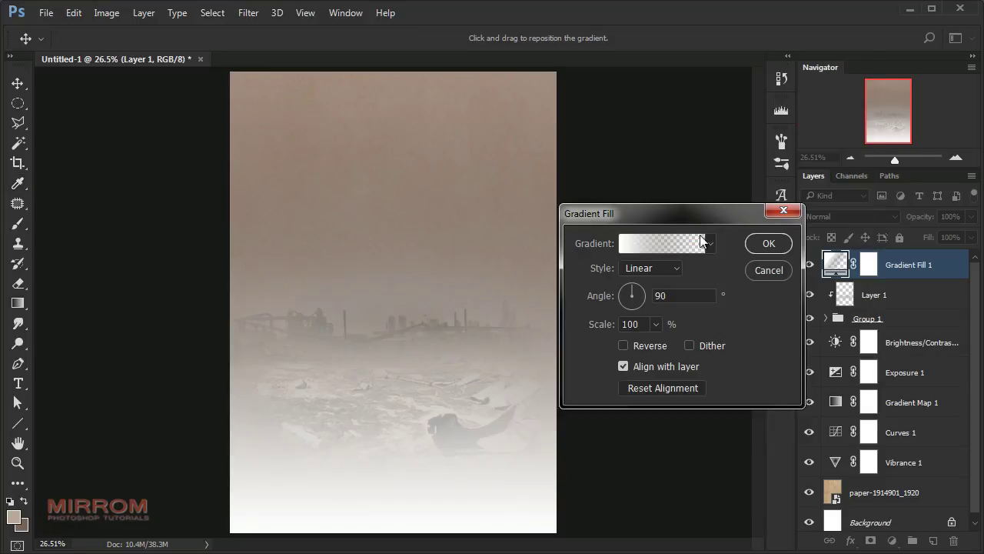
Make the gradient Radial at 124% scale with its bright centre moved up
{"action": "left_click", "coordinate": [677, 269]}
{"action": "left_click", "coordinate": [672, 291]}
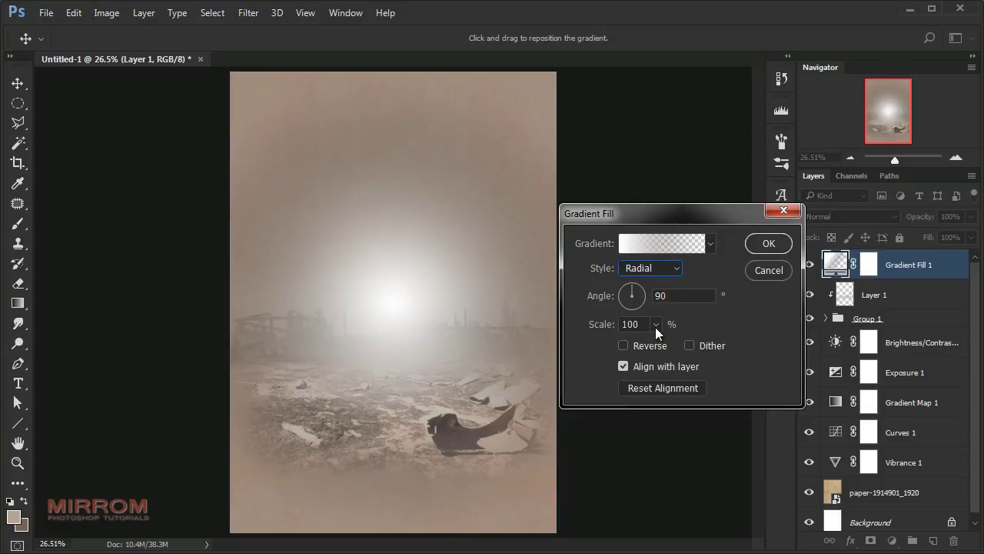
{"action": "left_click", "coordinate": [655, 325]}
{"action": "left_click_drag", "start_coordinate": [658, 344], "coordinate": [656, 344]}
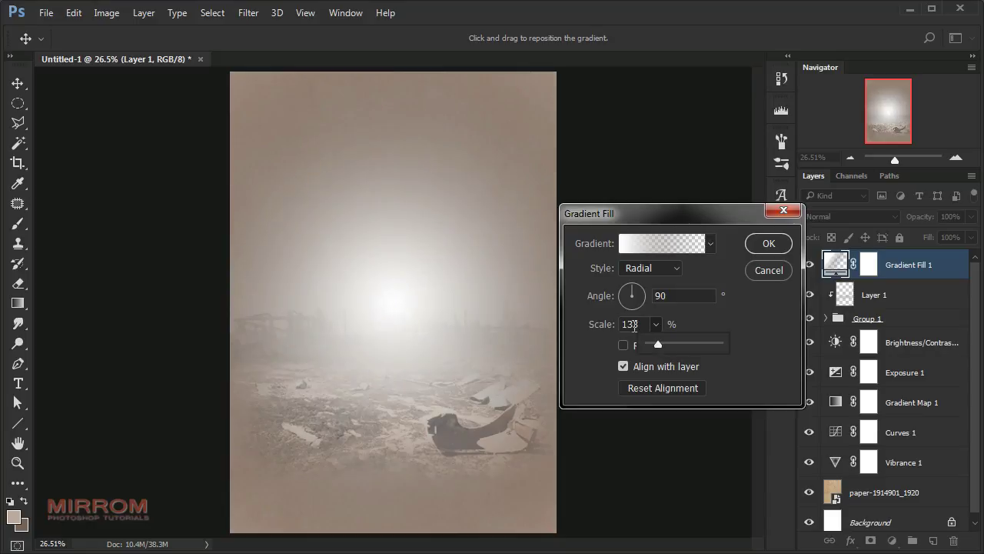
{"action": "left_click", "coordinate": [594, 324]}
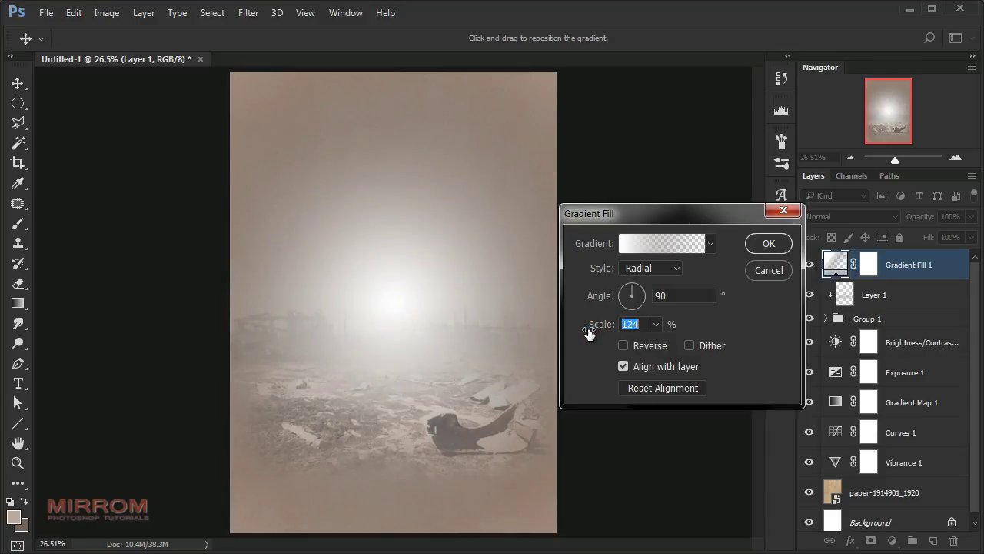
{"action": "mouse_move", "coordinate": [400, 321]}
{"action": "left_mouse_down"}
{"action": "mouse_move", "coordinate": [399, 283]}
{"action": "mouse_move", "coordinate": [411, 266]}
{"action": "left_mouse_up"}
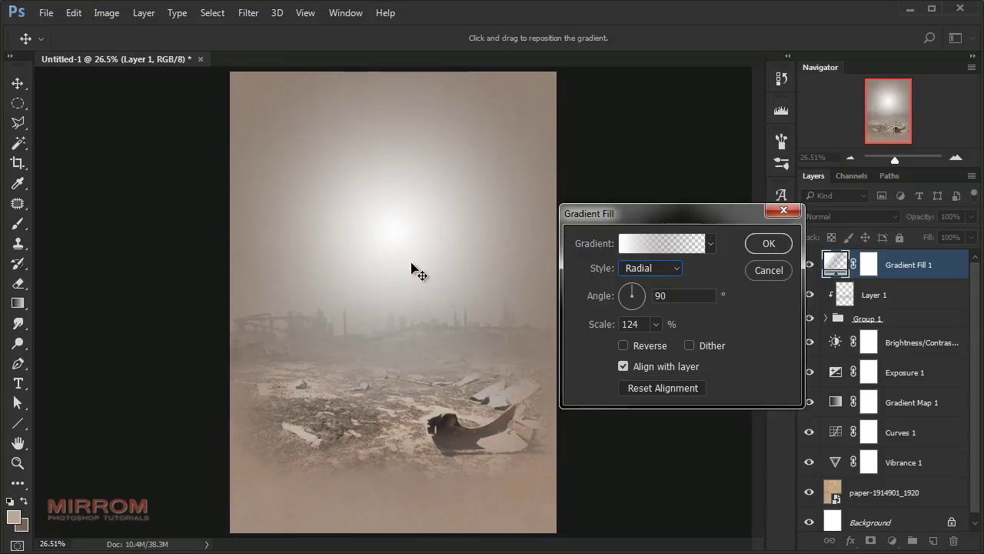
{"action": "left_click", "coordinate": [765, 244]}
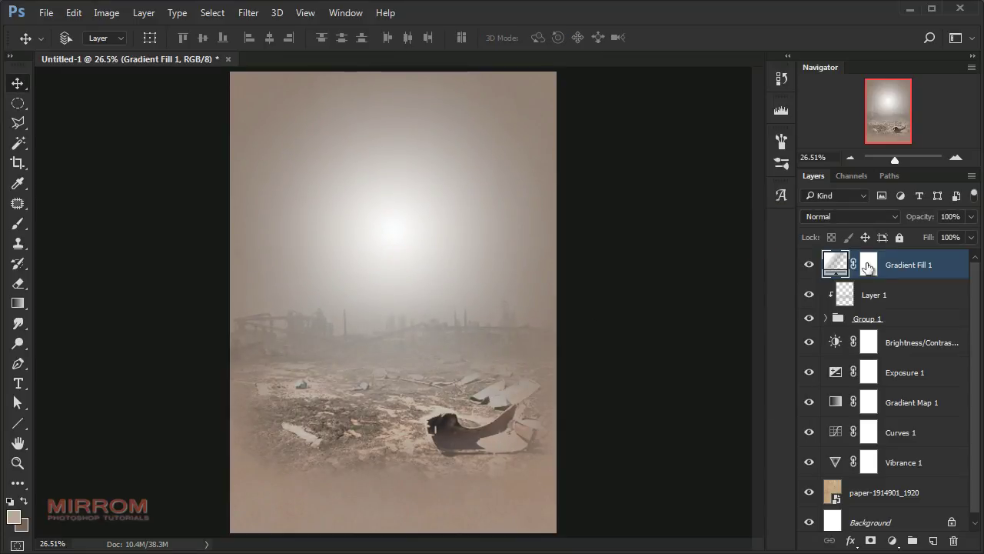
Set Gradient Fill 1's blend mode to Soft Light
{"action": "left_click", "coordinate": [893, 220]}
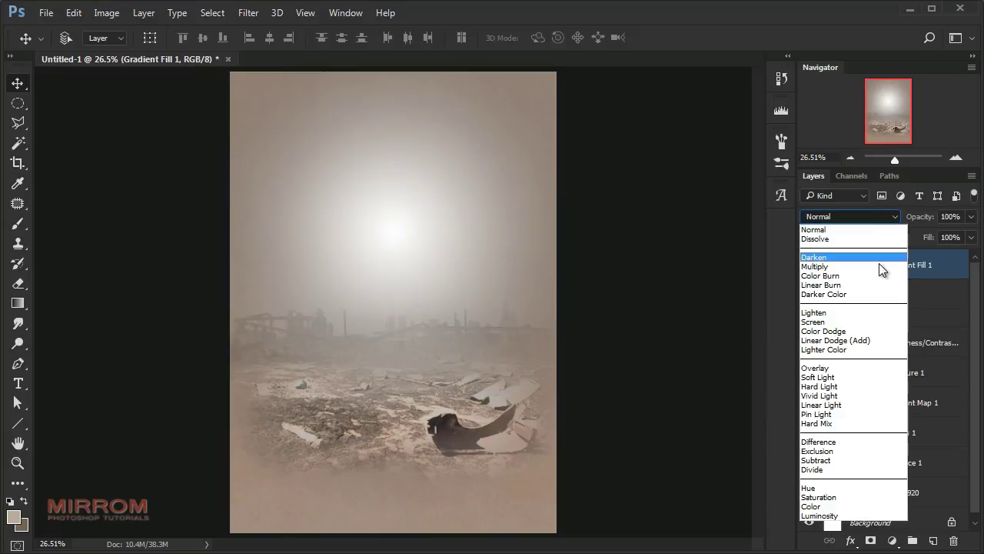
{"action": "left_click", "coordinate": [837, 378]}
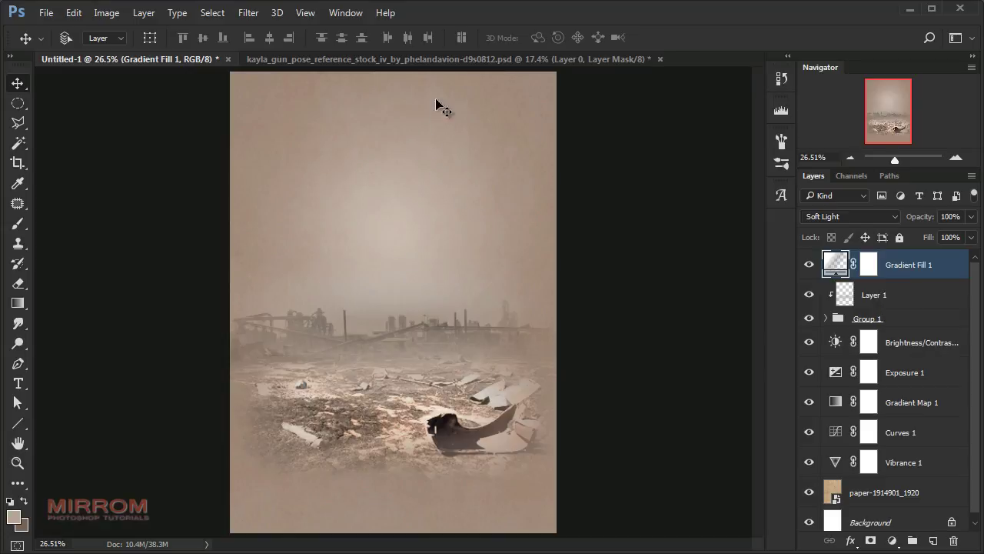
Drag the woman from her photo into the poster and scale her to about 49%
{"action": "left_click", "coordinate": [450, 60]}
{"action": "mouse_move", "coordinate": [400, 211]}
{"action": "left_mouse_down"}
{"action": "mouse_move", "coordinate": [365, 200]}
{"action": "mouse_move", "coordinate": [362, 139]}
{"action": "left_mouse_up"}
{"action": "key", "text": "ctrl+t"}
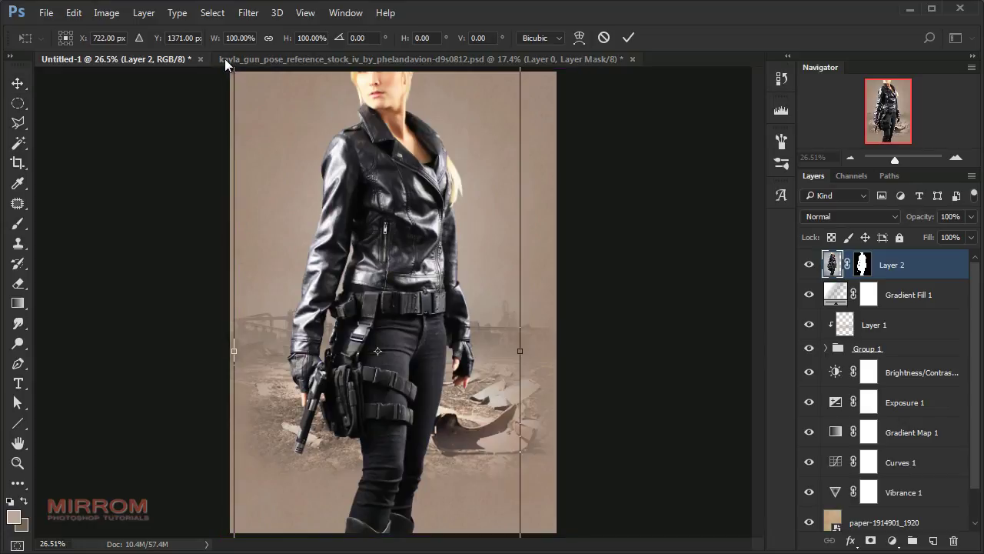
{"action": "left_click_drag", "start_coordinate": [229, 44], "coordinate": [183, 50]}
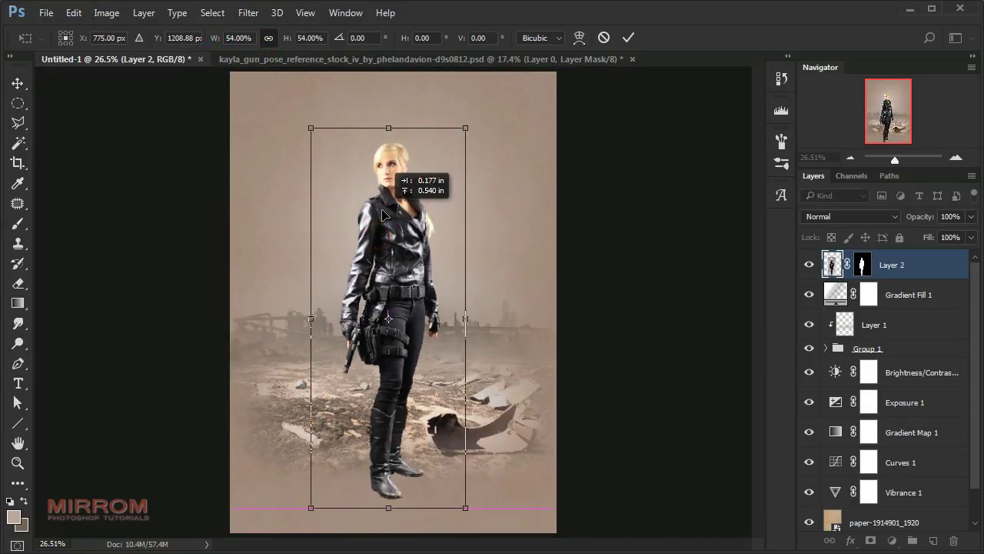
{"action": "mouse_move", "coordinate": [311, 122]}
{"action": "left_mouse_down"}
{"action": "mouse_move", "coordinate": [336, 182]}
{"action": "mouse_move", "coordinate": [291, 129]}
{"action": "left_mouse_up"}
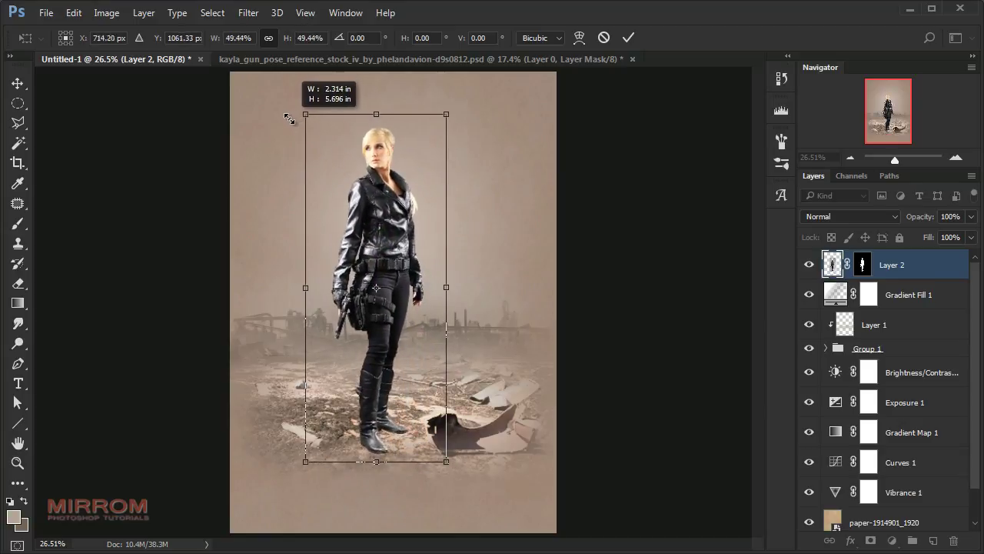
{"action": "key", "text": "Return"}
{"action": "left_click", "coordinate": [632, 59]}
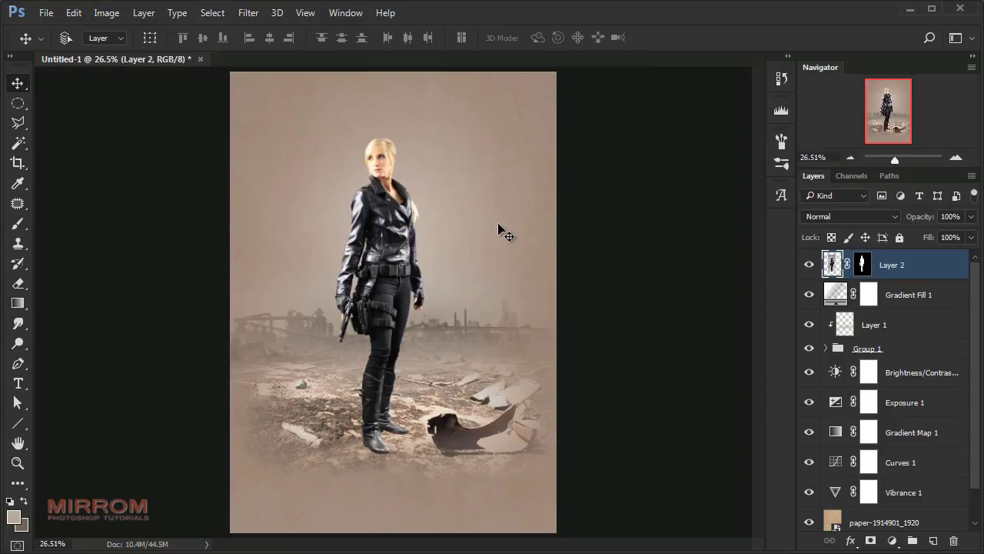
{"action": "left_click_drag", "start_coordinate": [440, 293], "coordinate": [434, 292]}
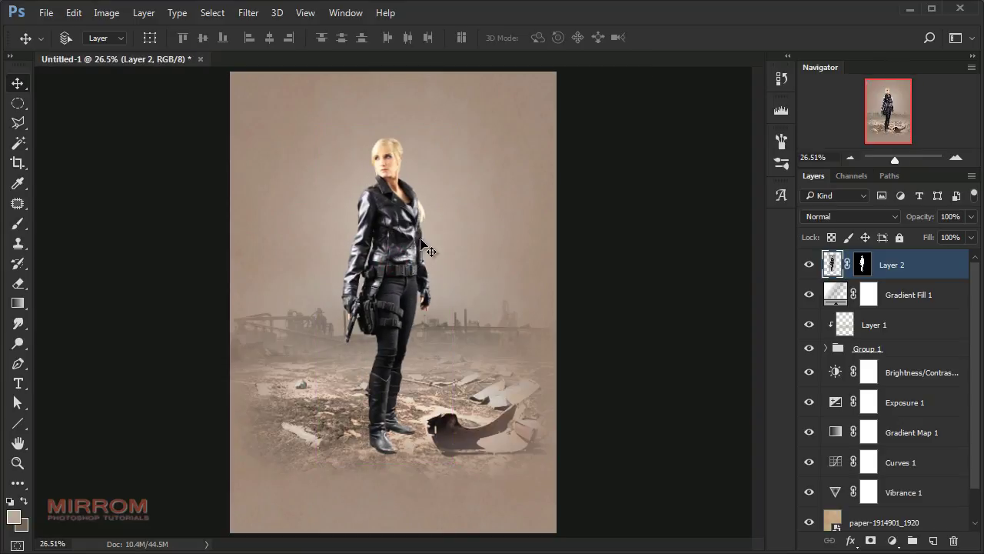
Apply the woman's layer mask and rename her layer Model
{"action": "key", "text": "ctrl+plus"}
{"action": "key", "text": "ctrl+plus"}
{"action": "scroll", "coordinate": [507, 193], "scroll_direction": "up", "scroll_amount": 2}
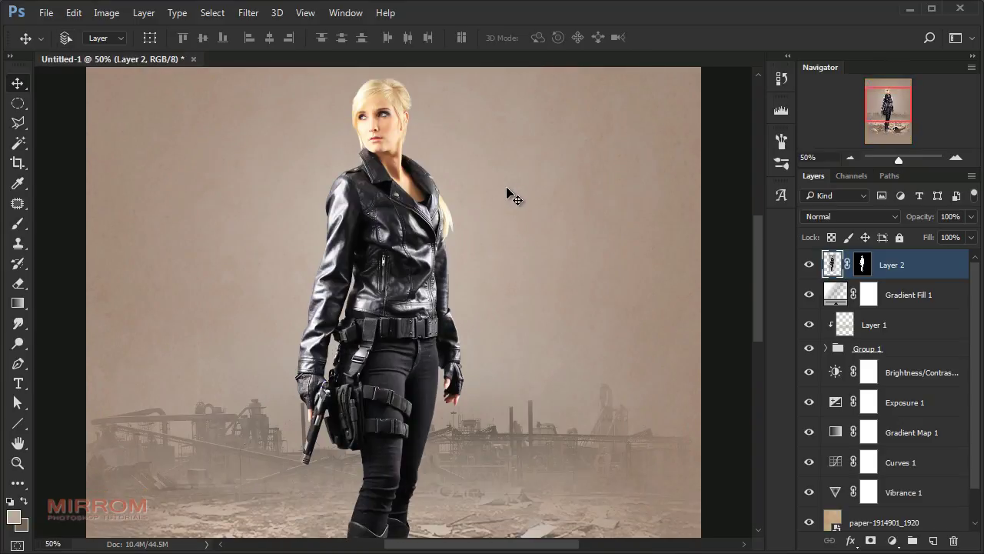
{"action": "key", "text": "ctrl+minus"}
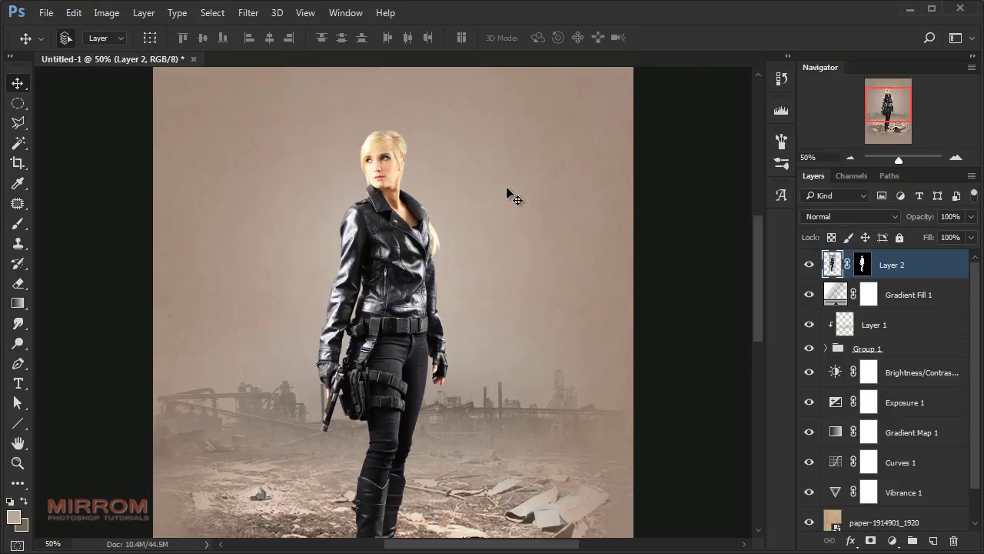
{"action": "key", "text": "ctrl+minus"}
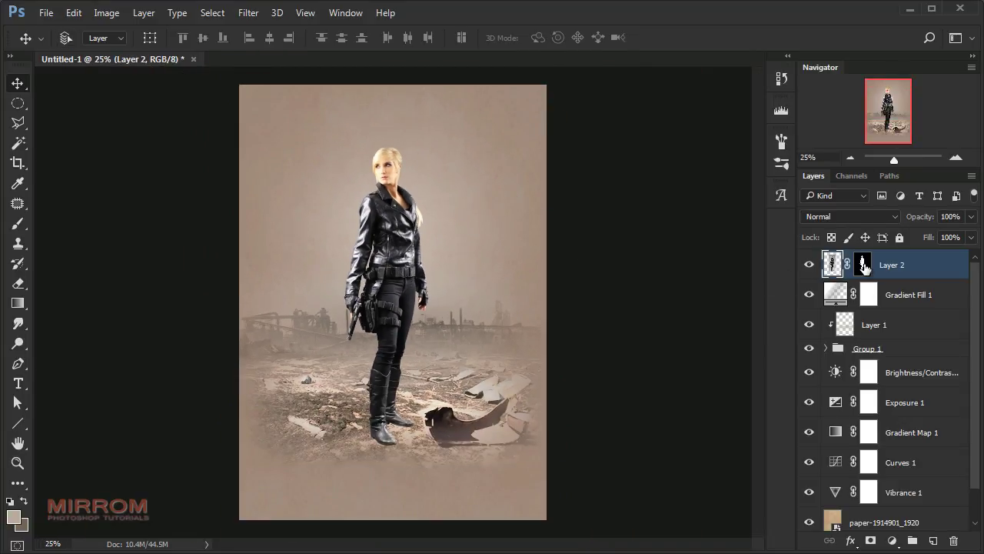
{"action": "right_click", "coordinate": [862, 266]}
{"action": "left_click", "coordinate": [869, 315]}
{"action": "double_click", "coordinate": [861, 265]}
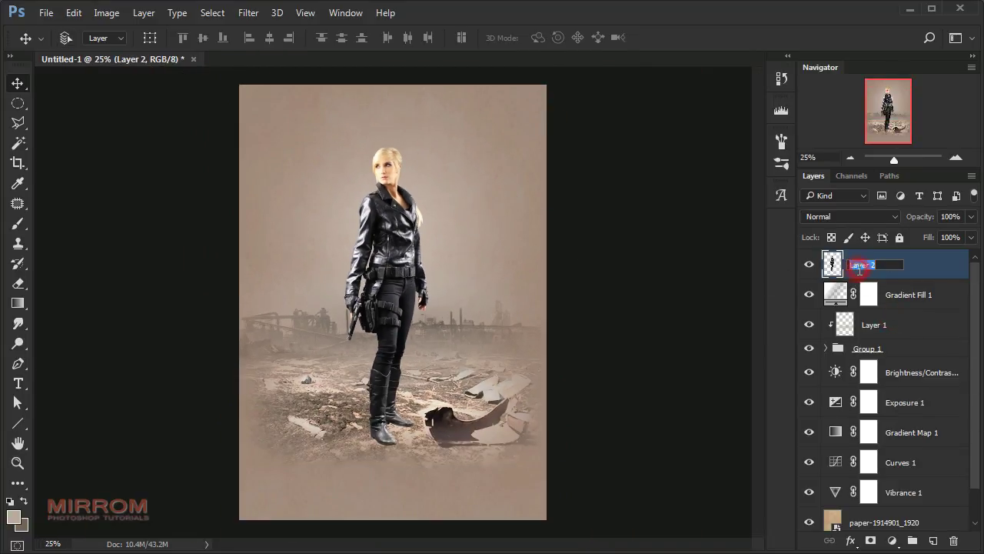
{"action": "type", "text": "Model"}
{"action": "key", "text": "Return"}
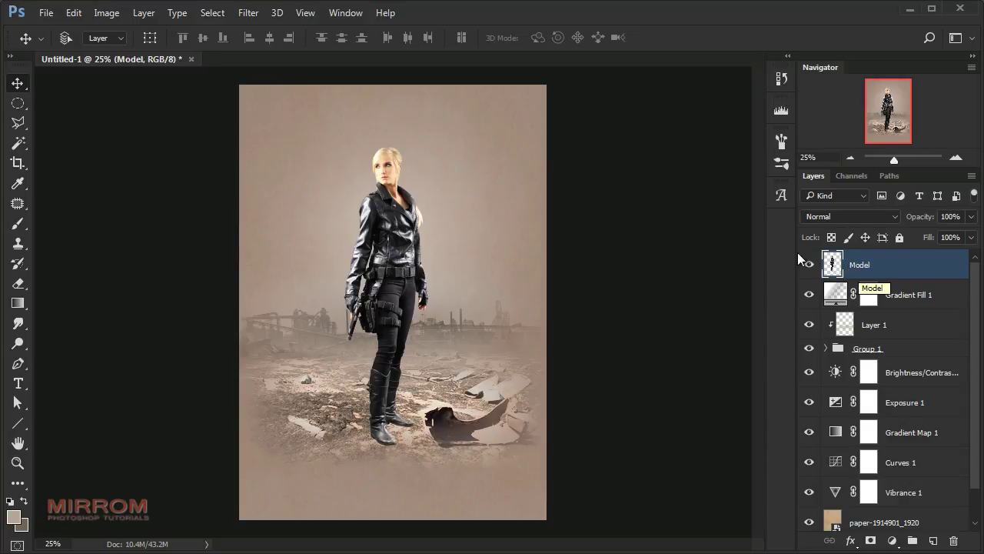
{"action": "left_click", "coordinate": [248, 13]}
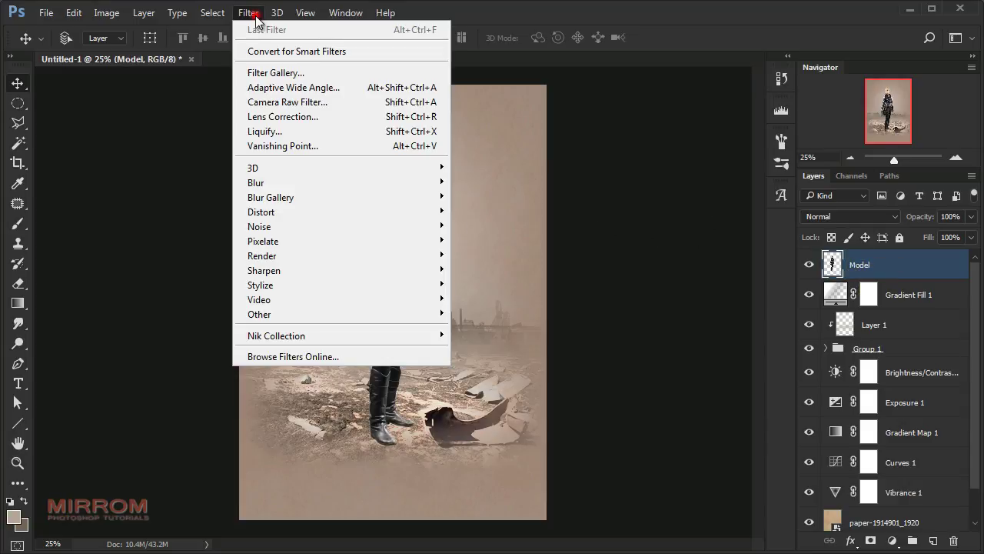
Apply a Camera Raw filter to the woman with Highlights -100 and Shadows +100
{"action": "left_click", "coordinate": [291, 104]}
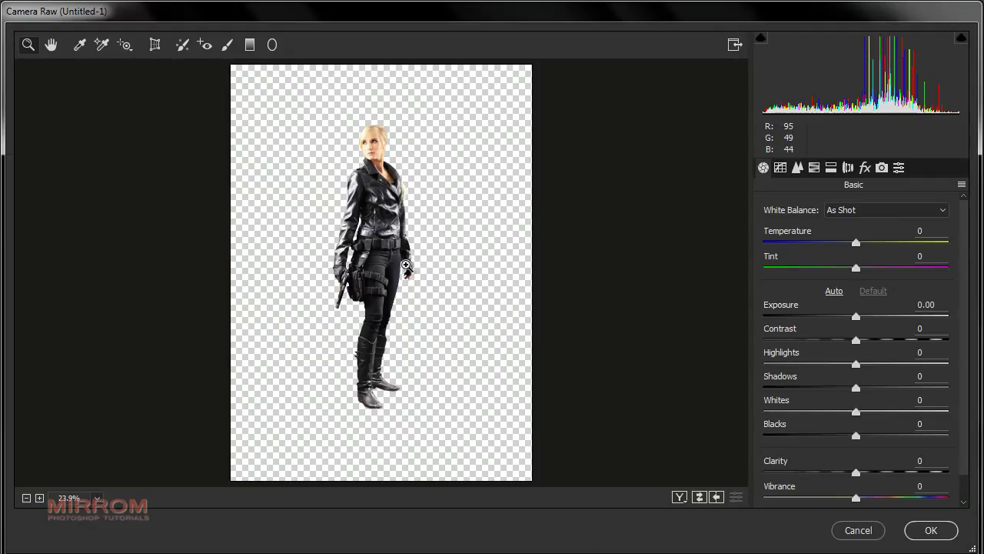
{"action": "left_click", "coordinate": [407, 265]}
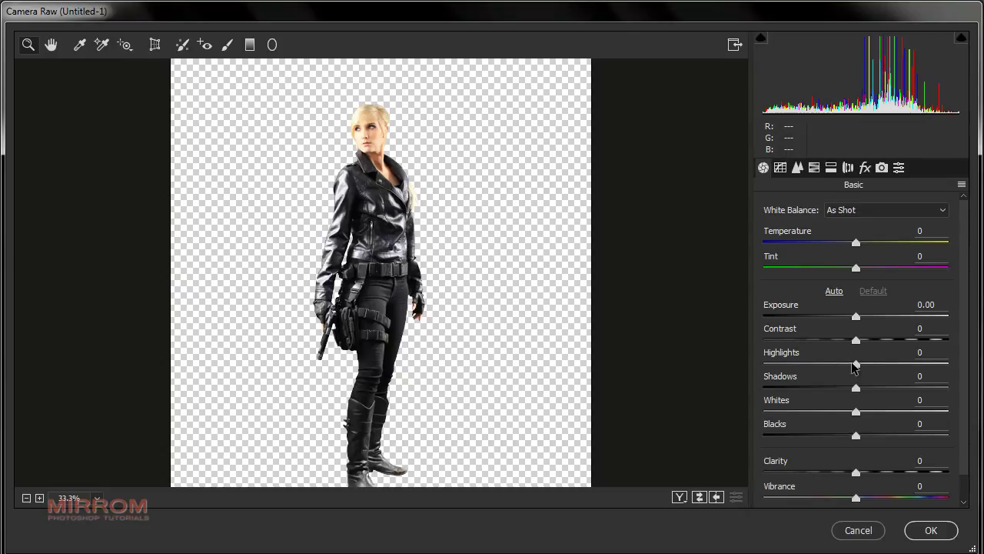
{"action": "left_click_drag", "start_coordinate": [856, 364], "coordinate": [764, 364]}
{"action": "left_click_drag", "start_coordinate": [856, 388], "coordinate": [977, 400]}
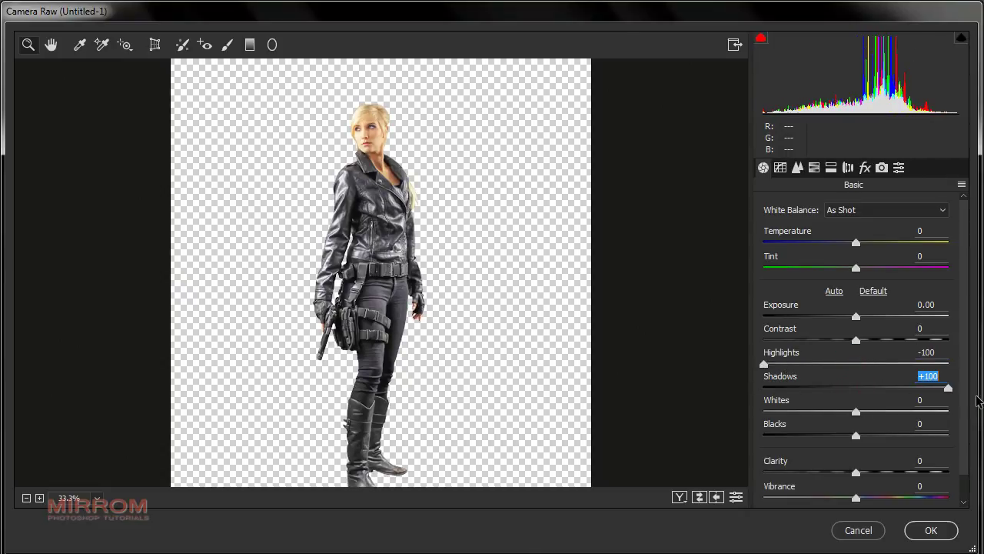
{"action": "left_click", "coordinate": [762, 365]}
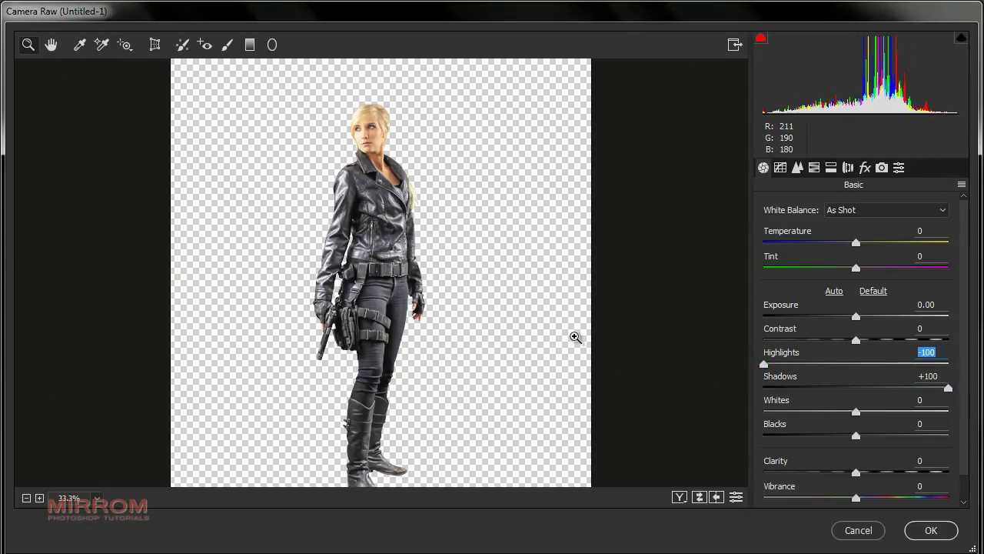
{"action": "left_click", "coordinate": [931, 531]}
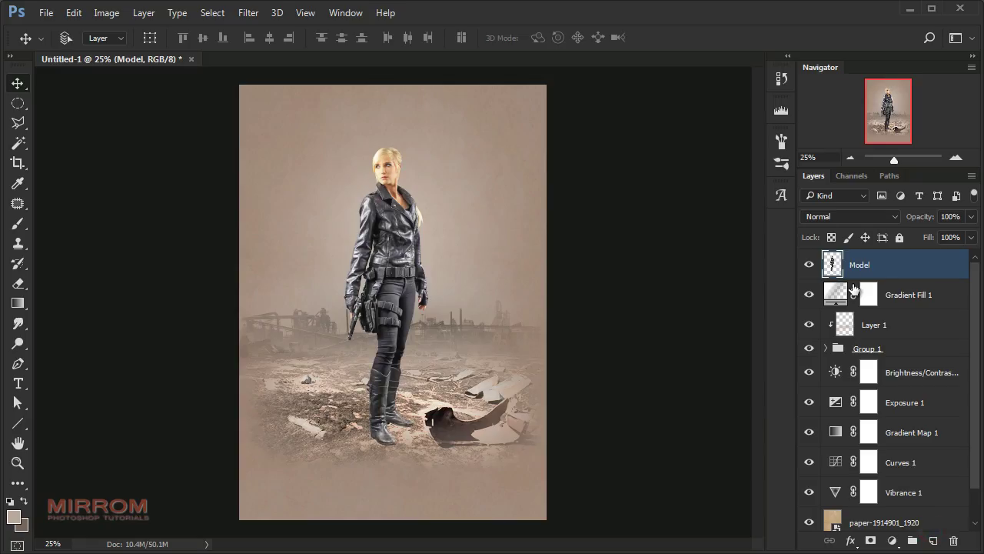
{"action": "key", "text": "ctrl"}
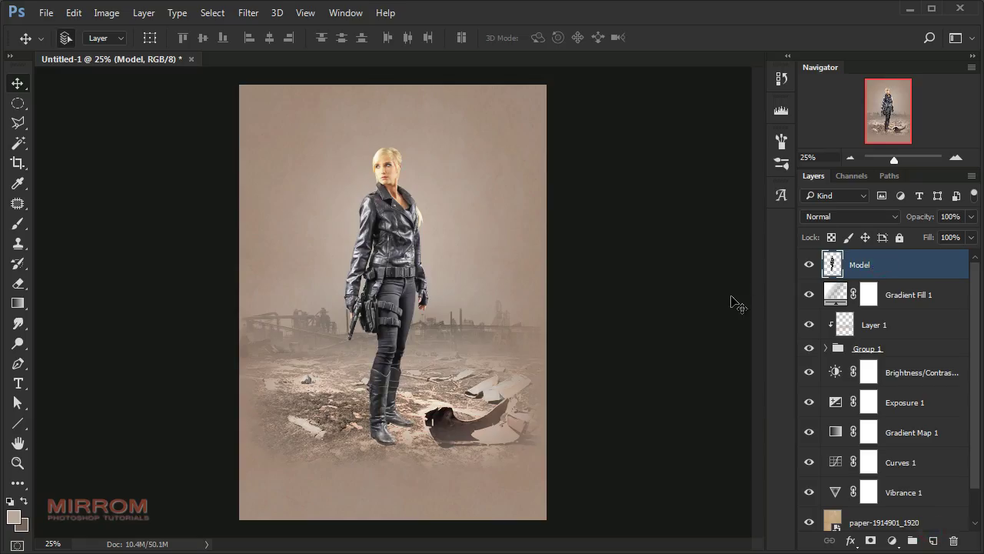
Add a new layer above Gradient Fill 1 and brush a faint dark shadow under the boots
{"action": "left_click", "coordinate": [912, 300]}
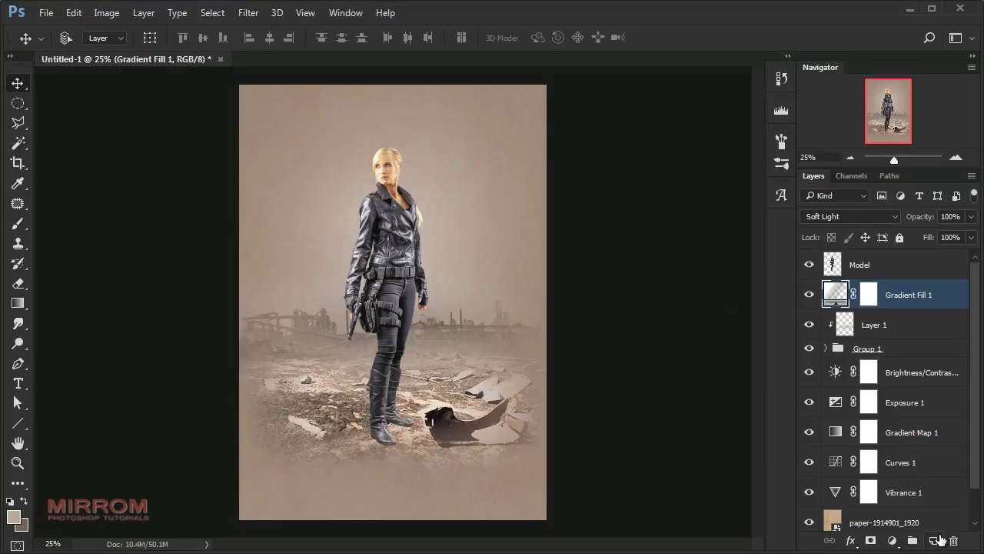
{"action": "left_click", "coordinate": [938, 540]}
{"action": "key", "text": "ctrl+plus"}
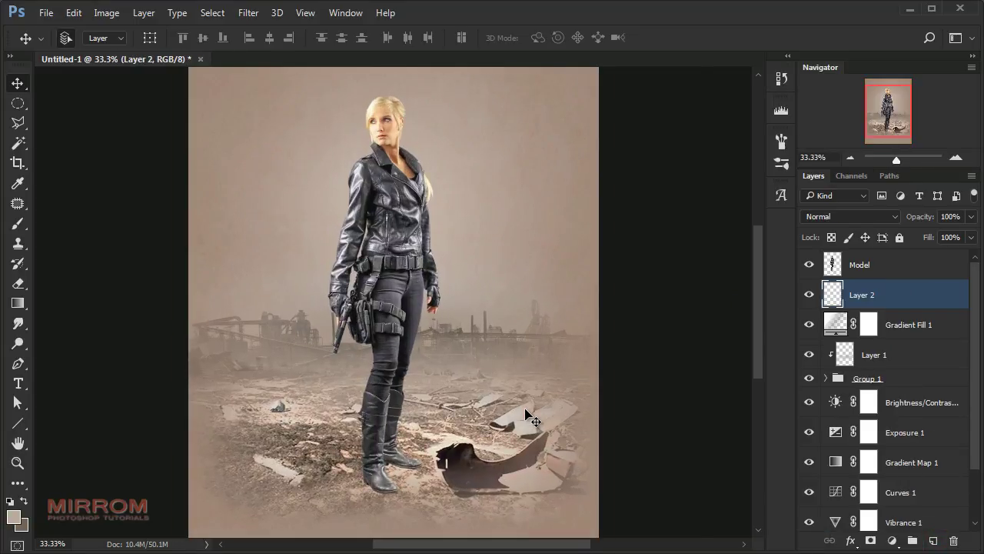
{"action": "key", "text": "ctrl+plus"}
{"action": "scroll", "coordinate": [527, 413], "scroll_direction": "down", "scroll_amount": 2}
{"action": "scroll", "coordinate": [528, 385], "scroll_direction": "down", "scroll_amount": 2}
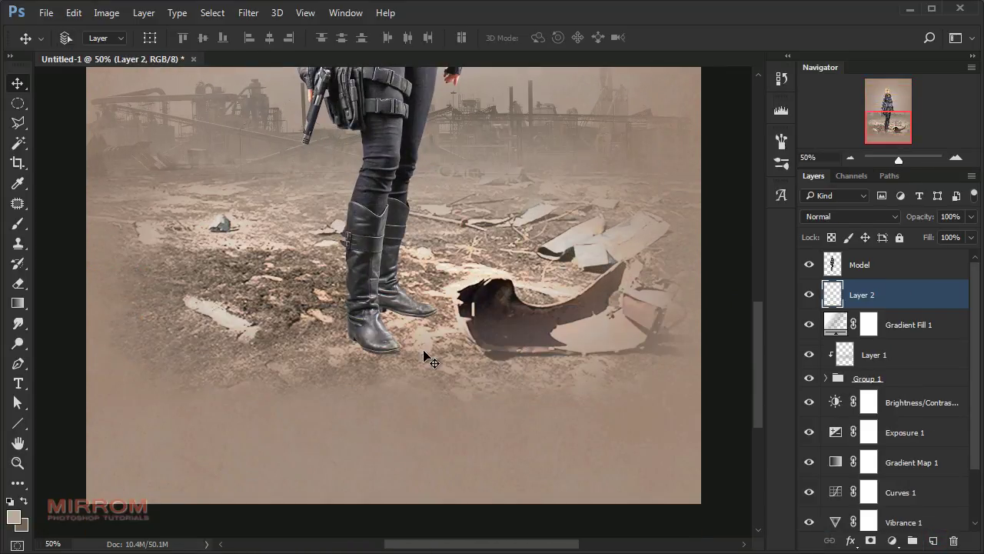
{"action": "left_click", "coordinate": [19, 223]}
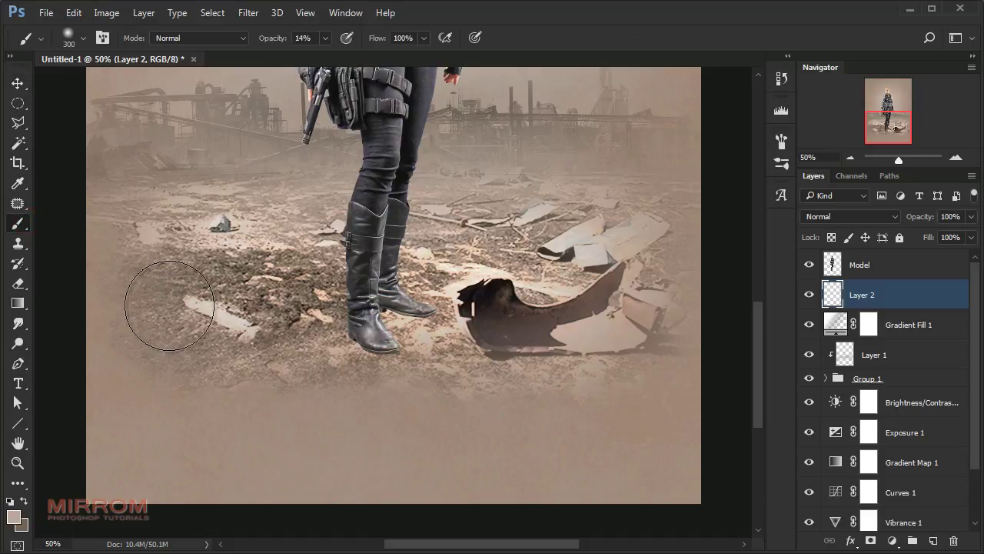
{"action": "left_click", "coordinate": [478, 301], "text": "alt"}
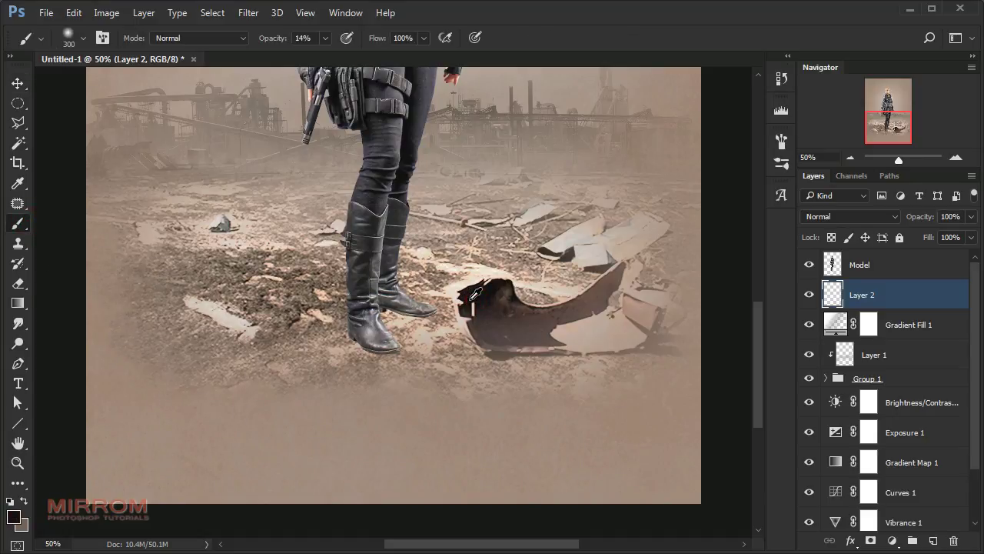
{"action": "left_click_drag", "start_coordinate": [380, 333], "coordinate": [410, 339]}
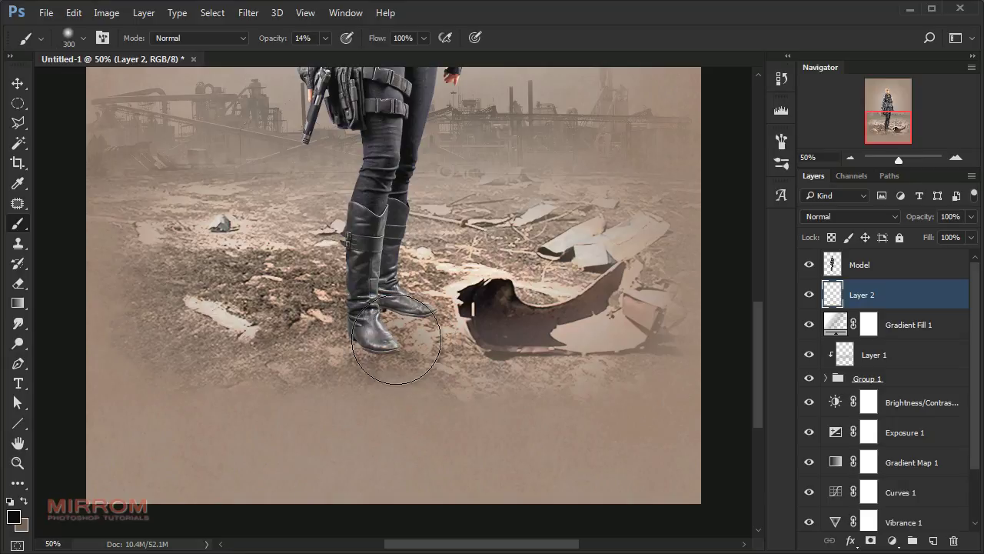
{"action": "left_click", "coordinate": [386, 333]}
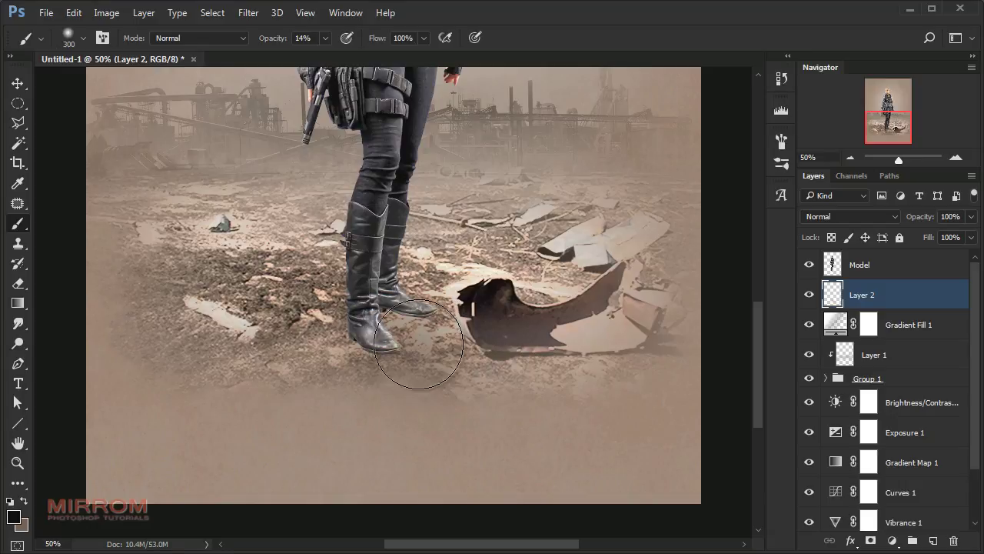
Darken the boot shadow at 39% brush strength, extend it down-right, and set layer opacity to 95%
{"action": "left_click_drag", "start_coordinate": [273, 37], "coordinate": [293, 38]}
{"action": "key", "text": "bracketleft"}
{"action": "key", "text": "bracketleft"}
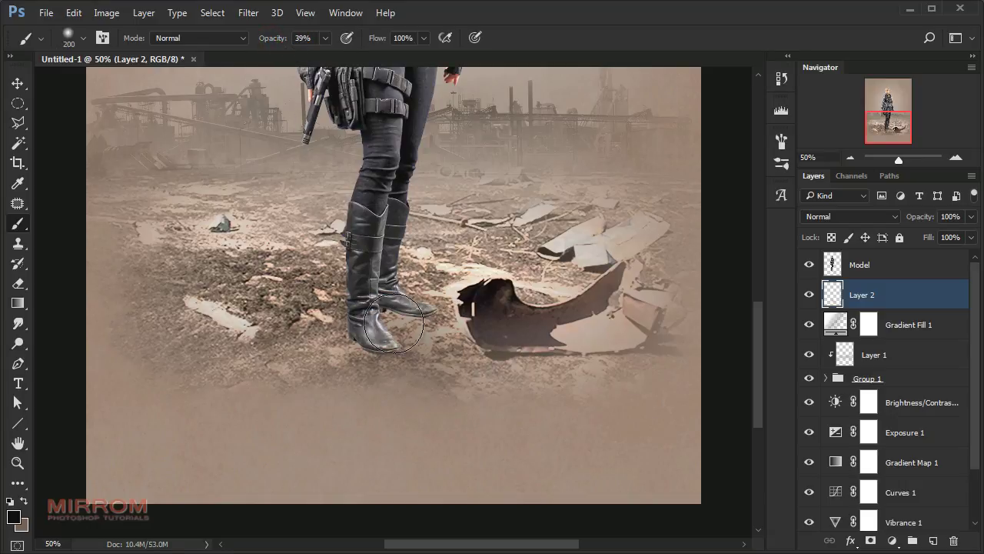
{"action": "left_click_drag", "start_coordinate": [391, 329], "coordinate": [510, 385]}
{"action": "key", "text": "bracketleft"}
{"action": "key", "text": "bracketleft"}
{"action": "key", "text": "bracketleft"}
{"action": "key", "text": "bracketleft"}
{"action": "key", "text": "bracketleft"}
{"action": "key", "text": "bracketleft"}
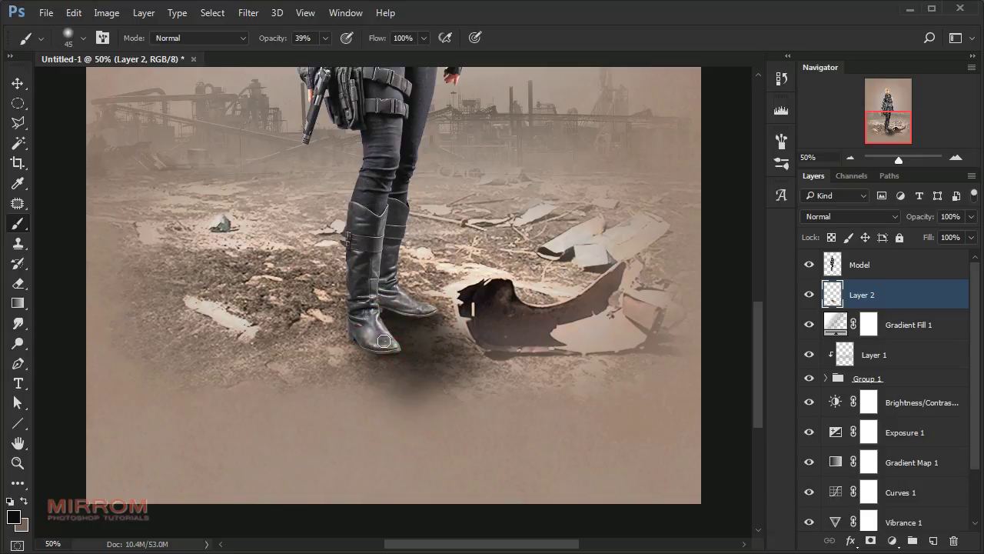
{"action": "key", "text": "bracketright"}
{"action": "key", "text": "bracketright"}
{"action": "key", "text": "bracketright"}
{"action": "key", "text": "bracketright"}
{"action": "key", "text": "bracketright"}
{"action": "key", "text": "bracketright"}
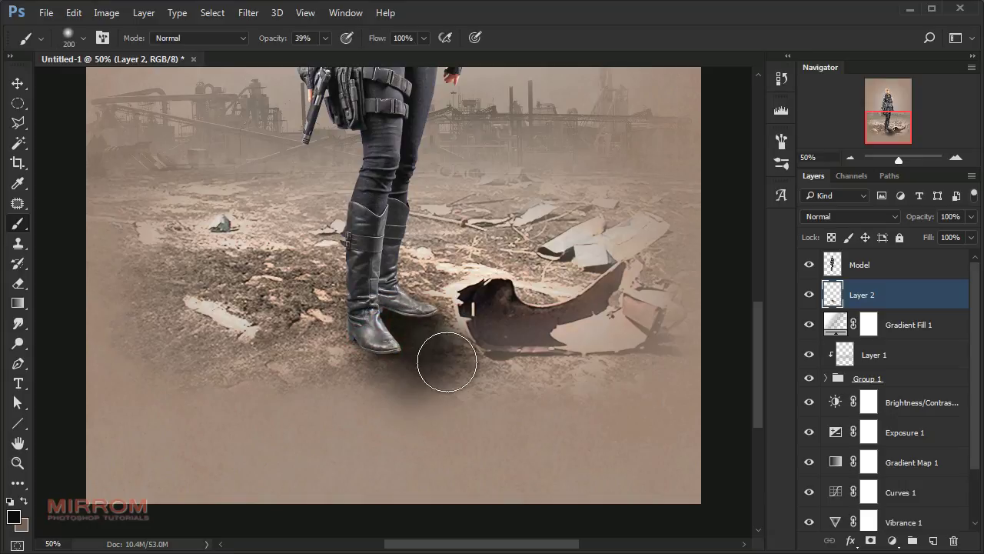
{"action": "left_click_drag", "start_coordinate": [429, 325], "coordinate": [504, 409]}
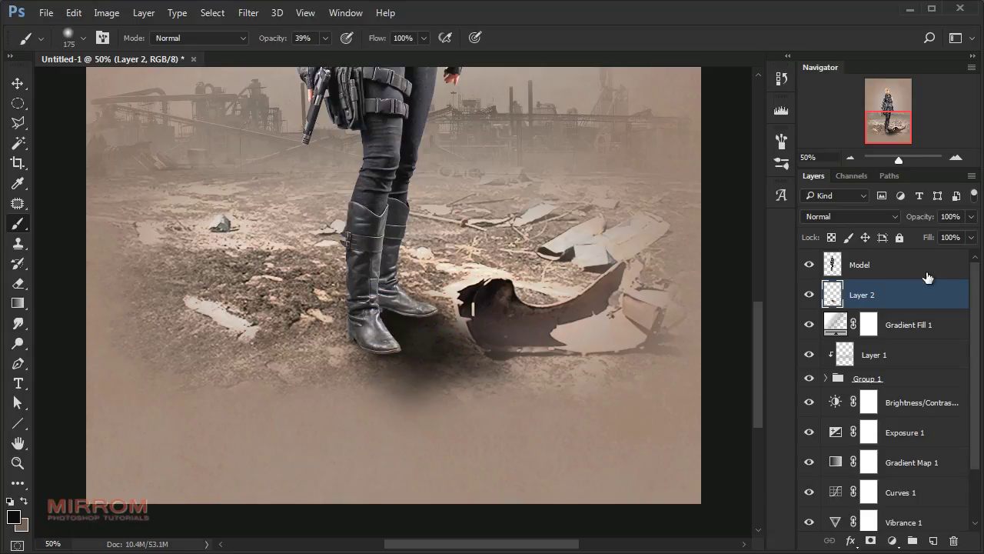
{"action": "left_click_drag", "start_coordinate": [926, 220], "coordinate": [923, 222]}
{"action": "left_click", "coordinate": [18, 283]}
{"action": "left_click", "coordinate": [48, 286]}
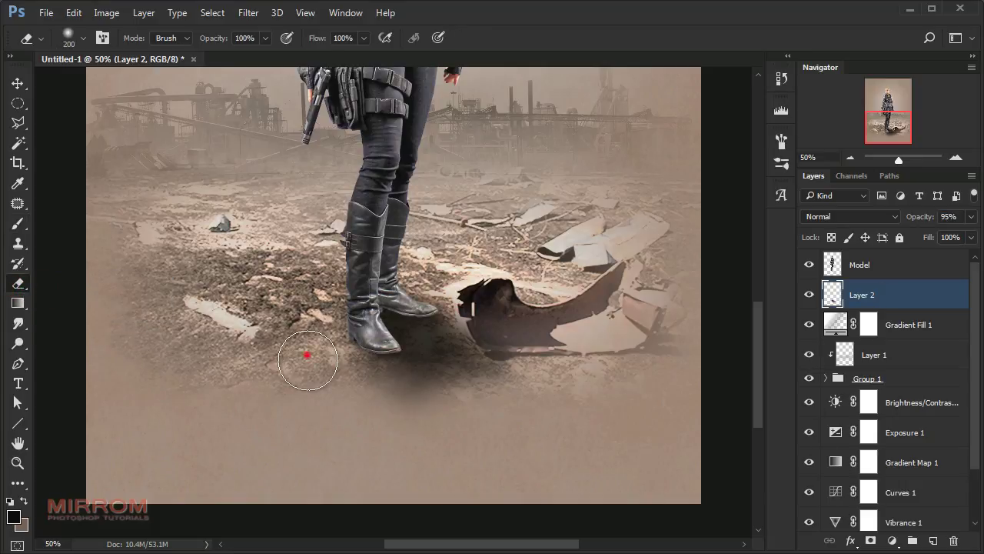
Erase stray shadow low on the ground with a 200 px eraser and set Layer 2 opacity to 94%
{"action": "right_click", "coordinate": [470, 262]}
{"action": "left_click_drag", "start_coordinate": [615, 229], "coordinate": [603, 228]}
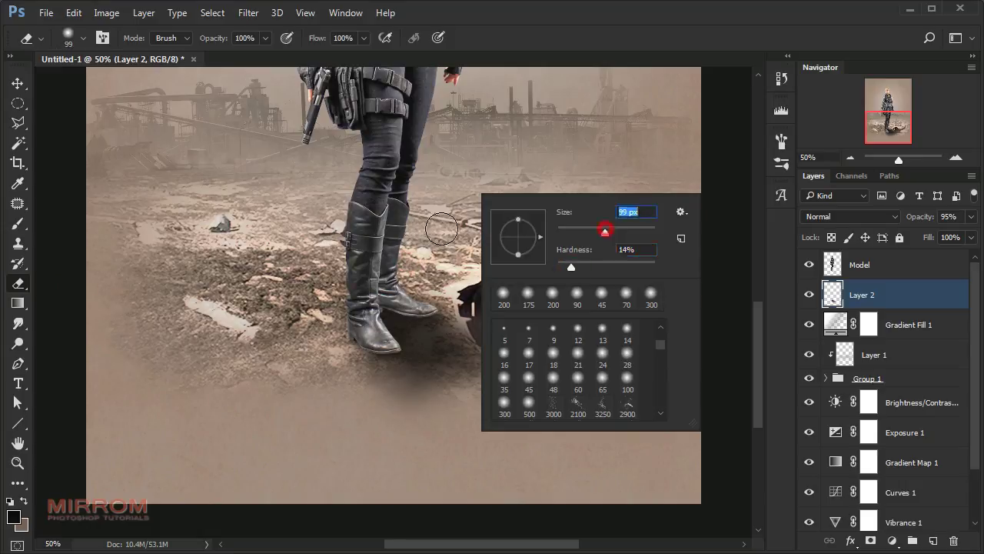
{"action": "key", "text": "Return"}
{"action": "right_click", "coordinate": [547, 135]}
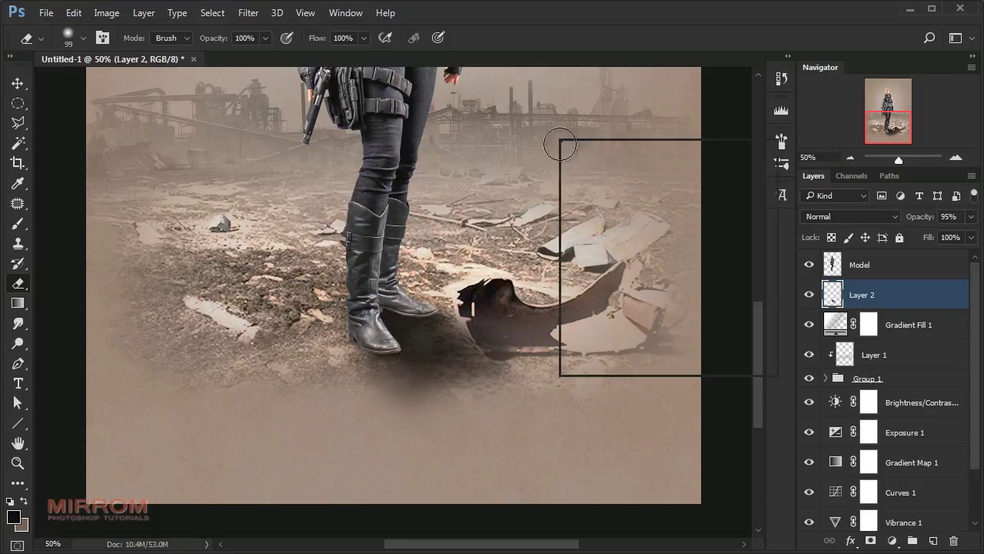
{"action": "key", "text": "Return"}
{"action": "left_click_drag", "start_coordinate": [462, 464], "coordinate": [346, 409]}
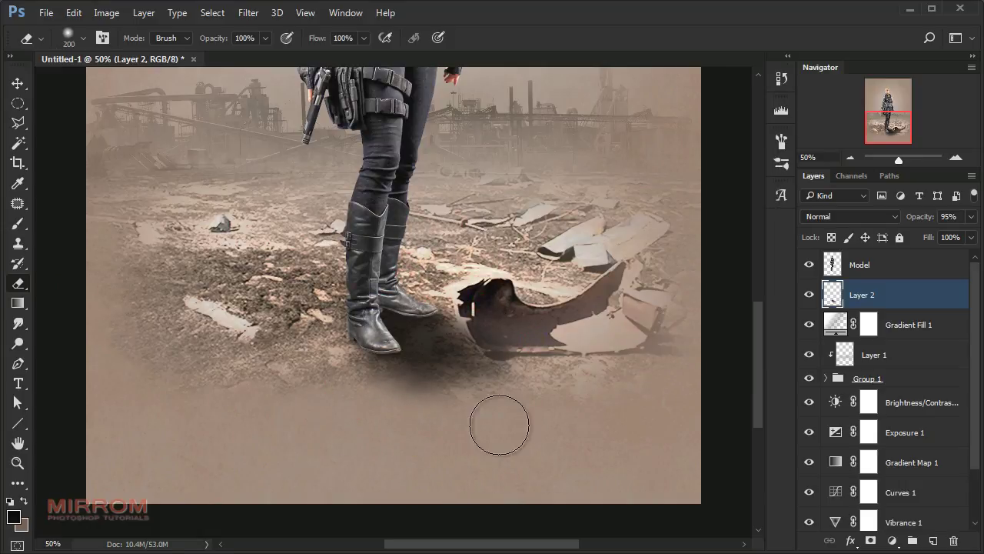
{"action": "key", "text": "v"}
{"action": "key", "text": "ctrl+minus"}
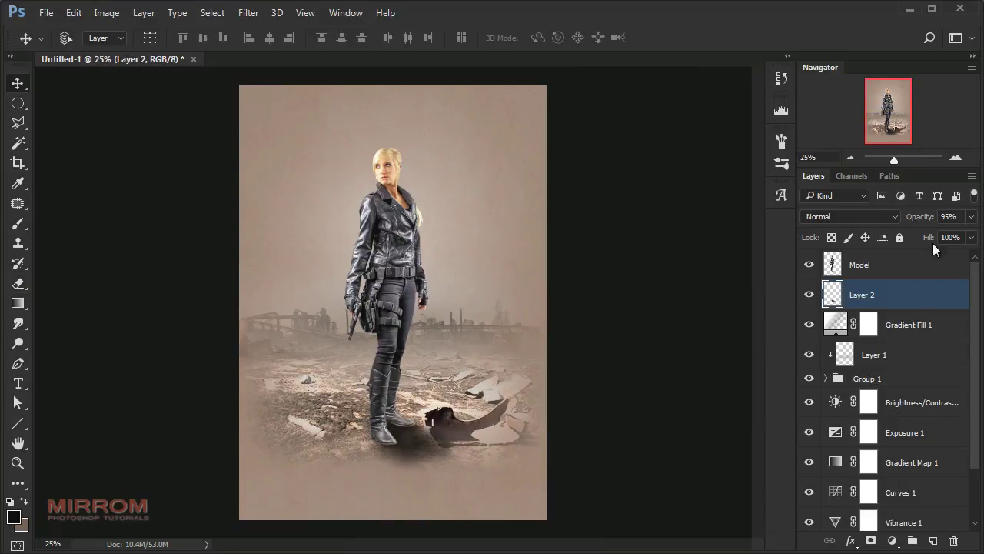
{"action": "left_click_drag", "start_coordinate": [920, 221], "coordinate": [918, 220]}
{"action": "left_click", "coordinate": [669, 342]}
Soften the shadow's lower edge below the boots with a 400 px eraser at 35% flow
{"action": "key", "text": "ctrl+plus"}
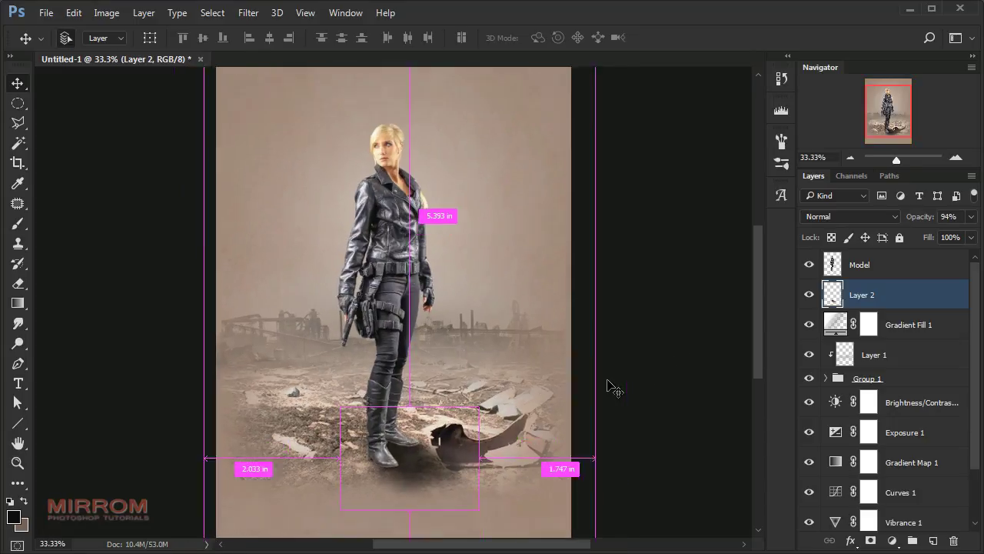
{"action": "key", "text": "ctrl+minus"}
{"action": "key", "text": "ctrl+plus"}
{"action": "key", "text": "ctrl+plus"}
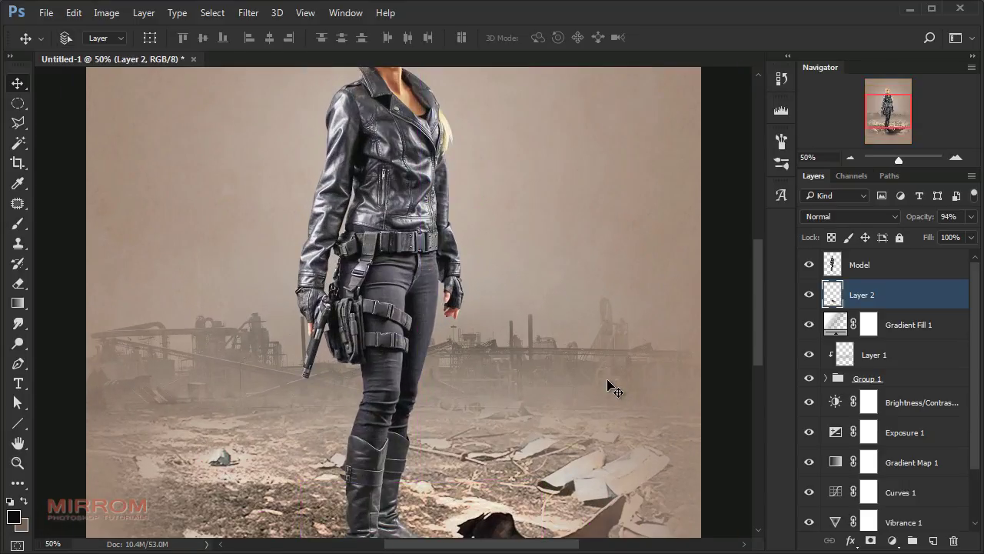
{"action": "scroll", "coordinate": [225, 421], "scroll_direction": "down", "scroll_amount": 3}
{"action": "scroll", "coordinate": [226, 421], "scroll_direction": "down", "scroll_amount": 2}
{"action": "left_click", "coordinate": [17, 283]}
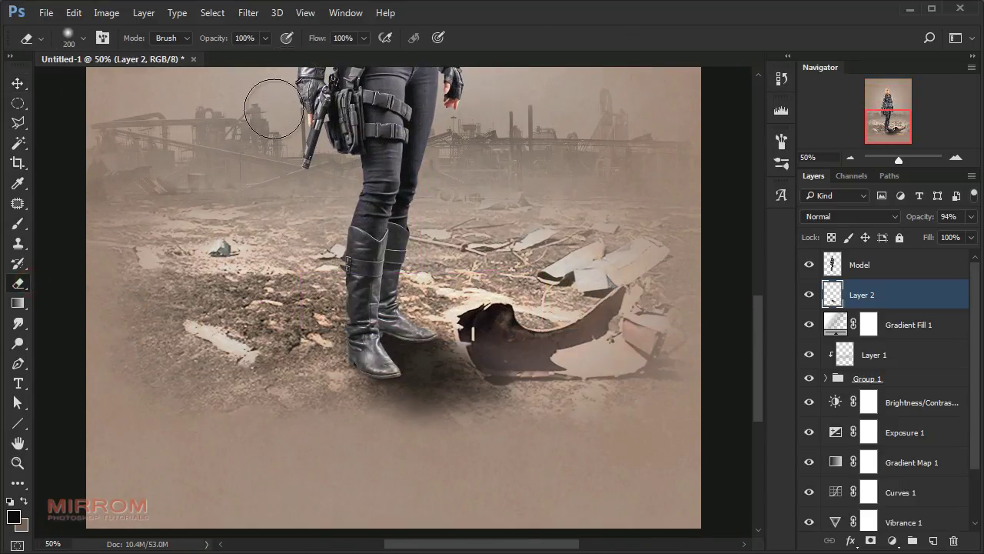
{"action": "left_click", "coordinate": [308, 43]}
{"action": "type", "text": "35"}
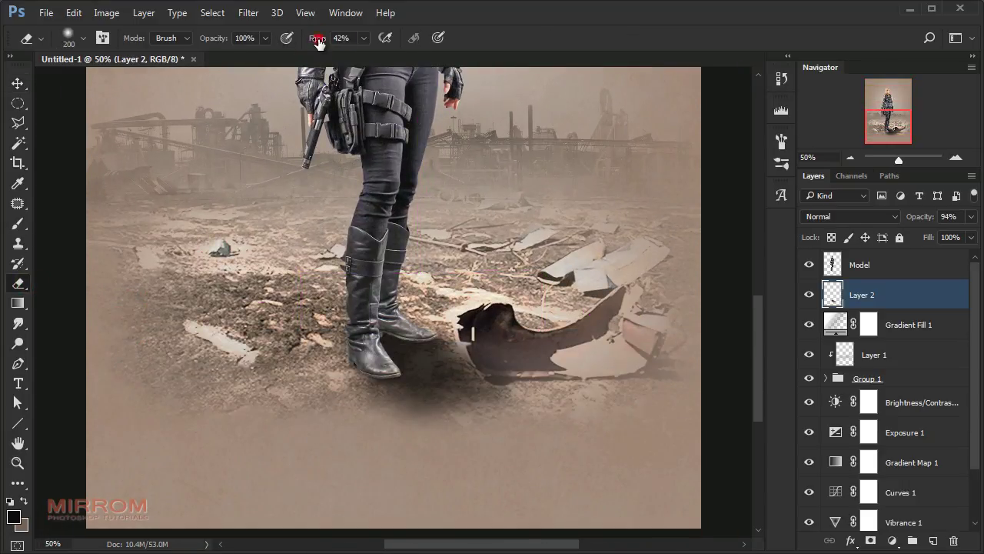
{"action": "right_click", "coordinate": [577, 212]}
{"action": "left_click_drag", "start_coordinate": [732, 249], "coordinate": [726, 254]}
{"action": "left_click", "coordinate": [512, 495]}
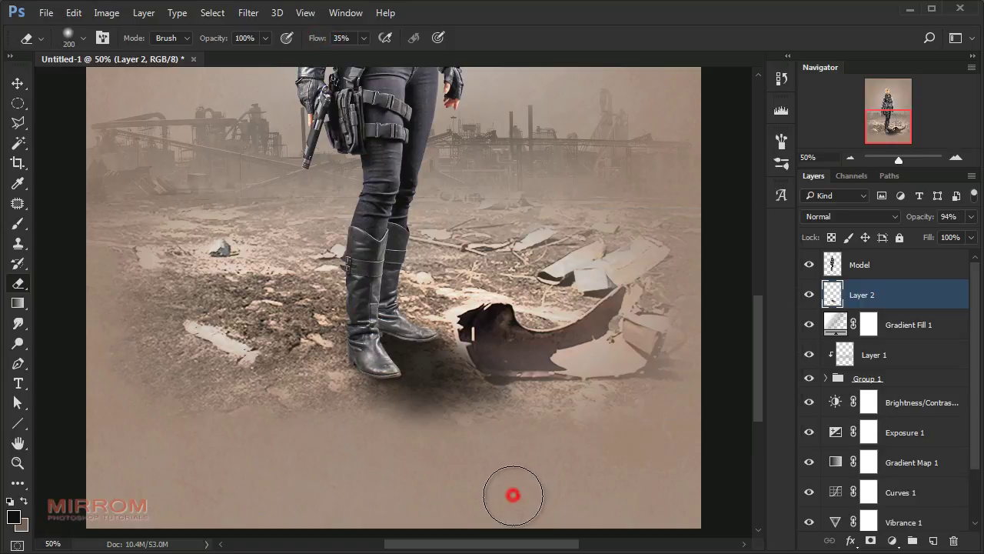
{"action": "mouse_move", "coordinate": [443, 447]}
{"action": "left_mouse_down"}
{"action": "mouse_move", "coordinate": [394, 453]}
{"action": "mouse_move", "coordinate": [492, 461]}
{"action": "left_mouse_up"}
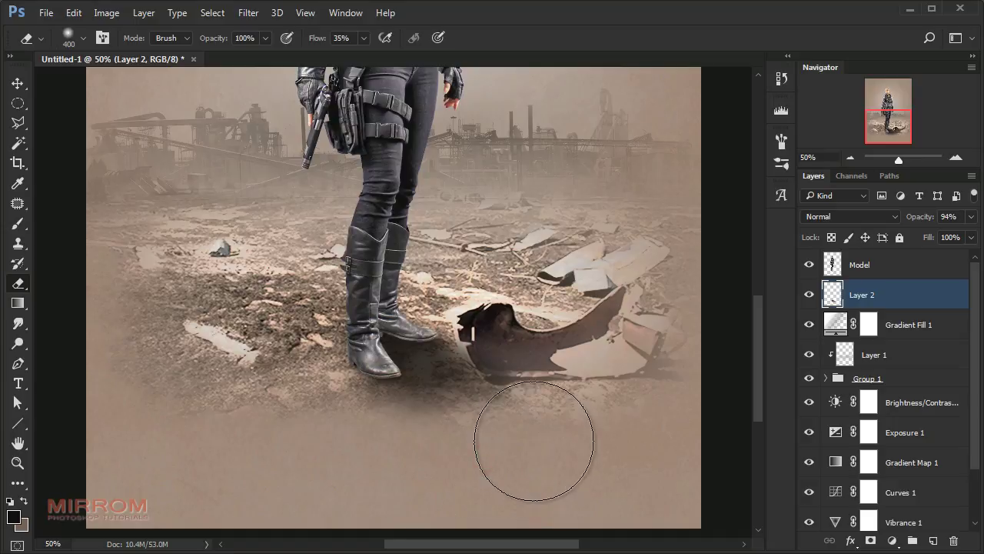
{"action": "key", "text": "v"}
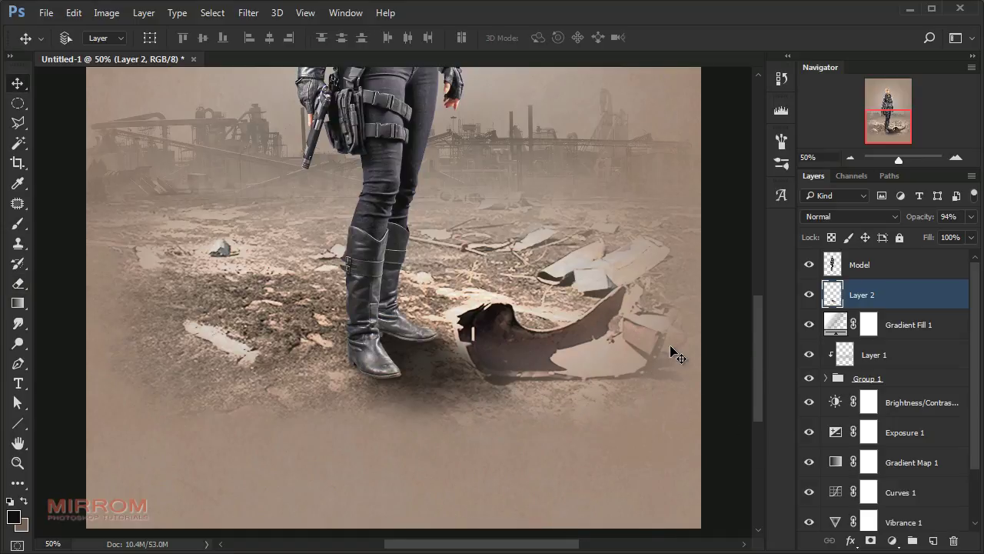
{"action": "key", "text": "ctrl+minus"}
{"action": "key", "text": "ctrl+minus"}
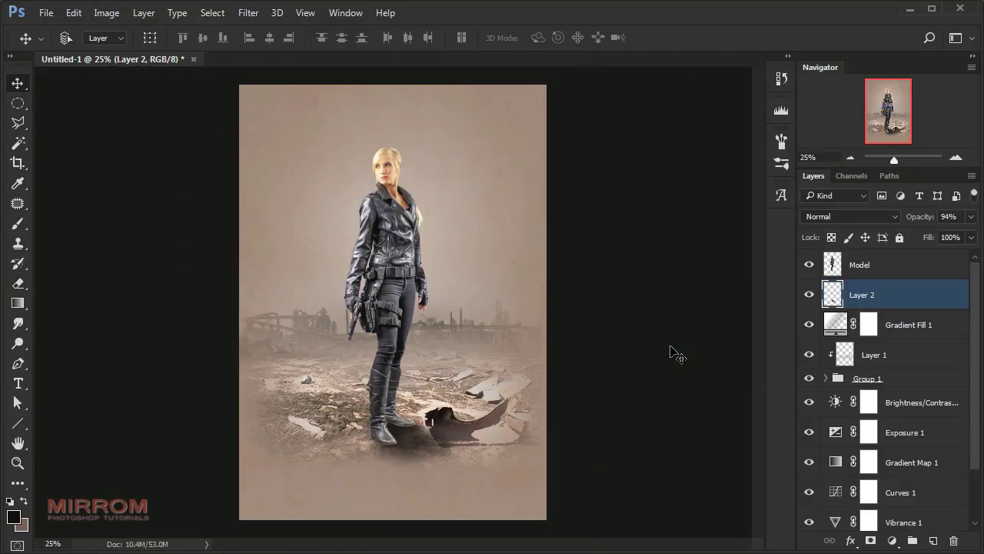
Add a Levels adjustment clipped to Model and nudge the midtone input to 1.08
{"action": "left_click", "coordinate": [885, 265]}
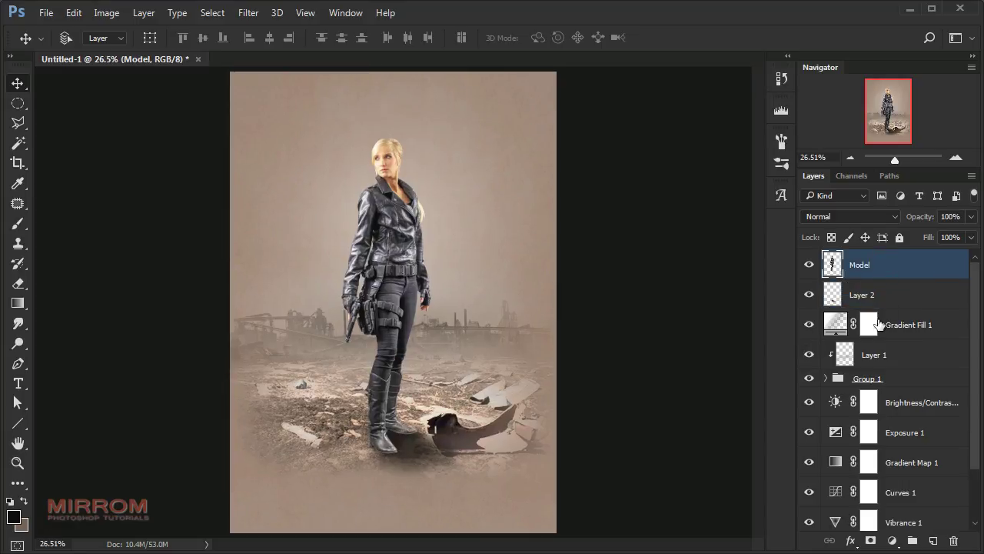
{"action": "left_click", "coordinate": [893, 542]}
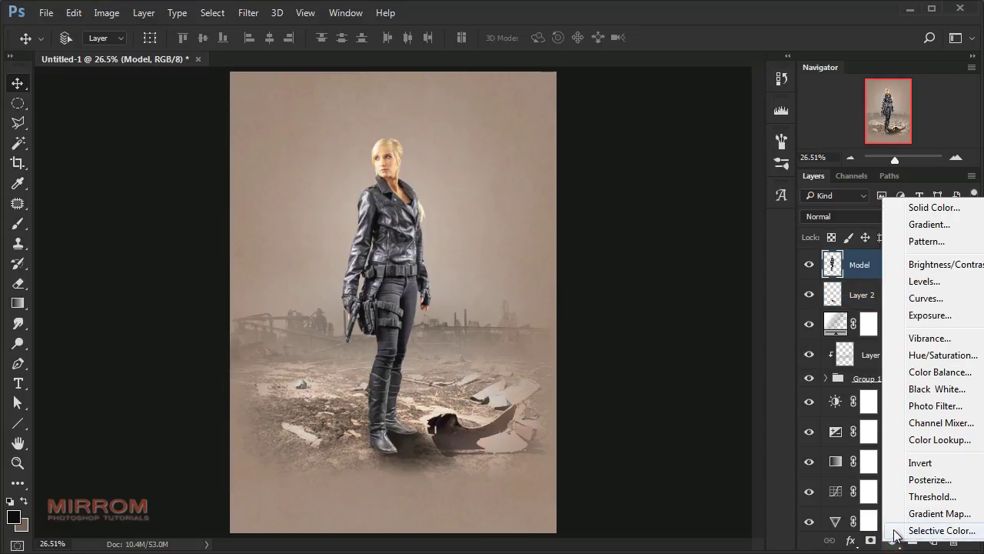
{"action": "left_click", "coordinate": [926, 283]}
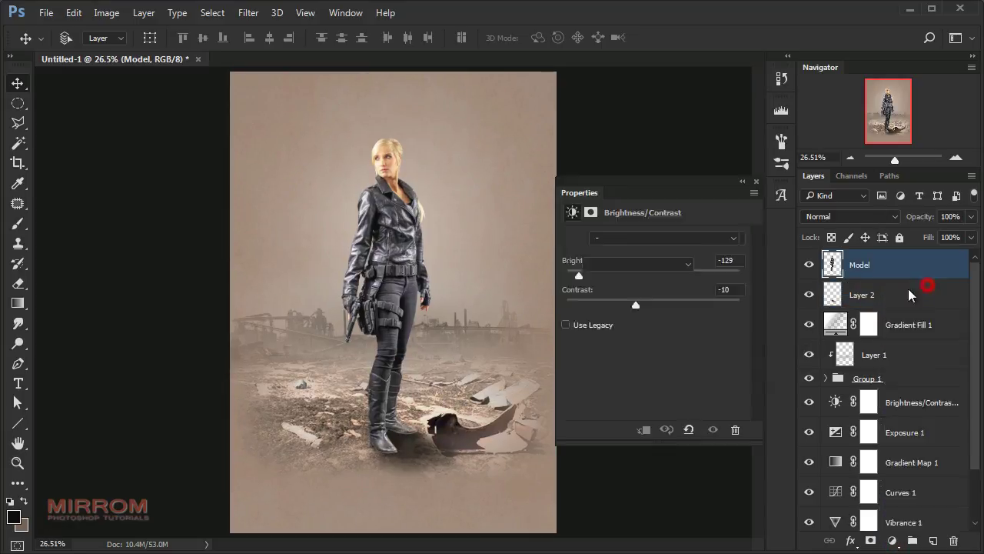
{"action": "left_click", "coordinate": [646, 431]}
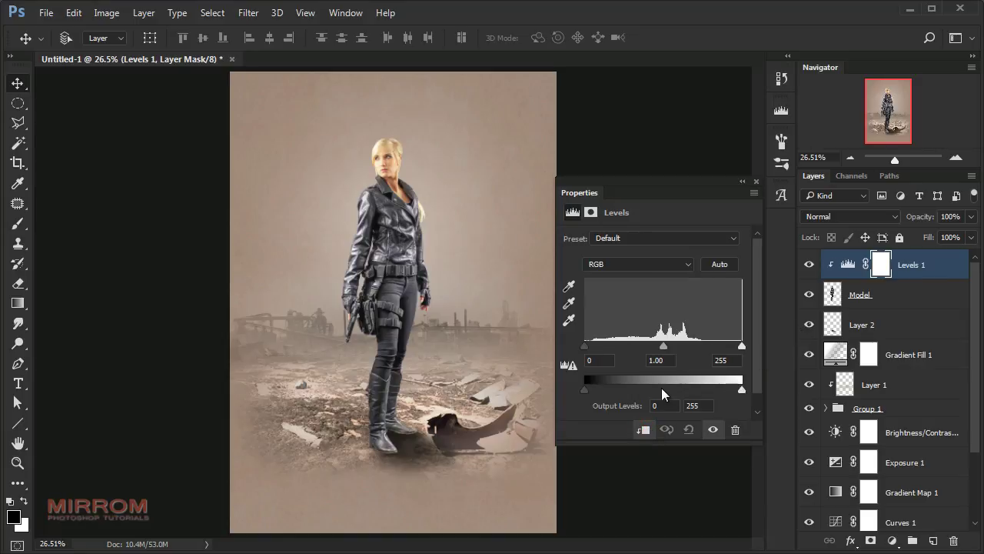
{"action": "key", "text": "Up"}
{"action": "key", "text": "Up"}
{"action": "key", "text": "Up"}
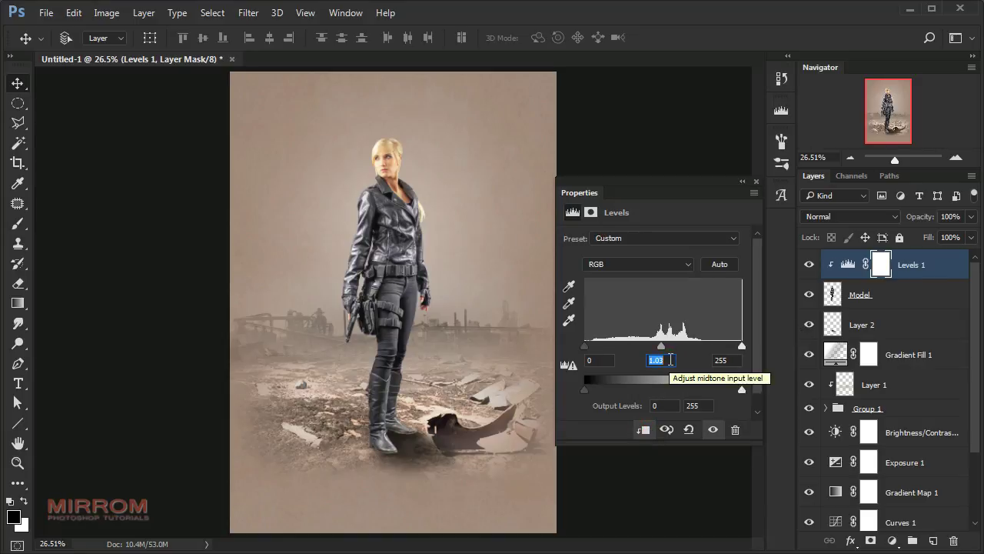
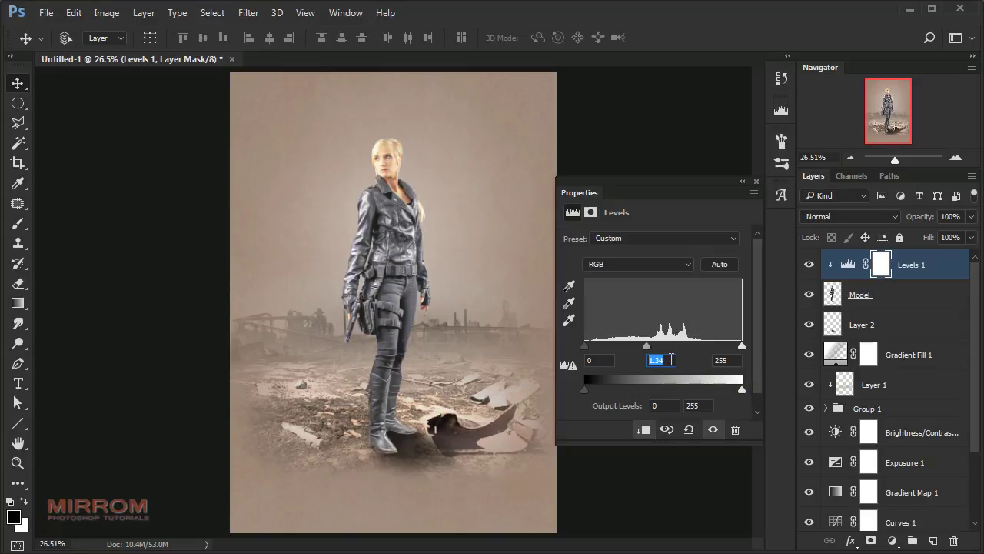
Lower the Levels highlight input to 211 while keeping midtones at 1.34
{"action": "left_click", "coordinate": [737, 363]}
{"action": "key", "text": "Down"}
{"action": "key", "text": "Down"}
{"action": "key", "text": "Down"}
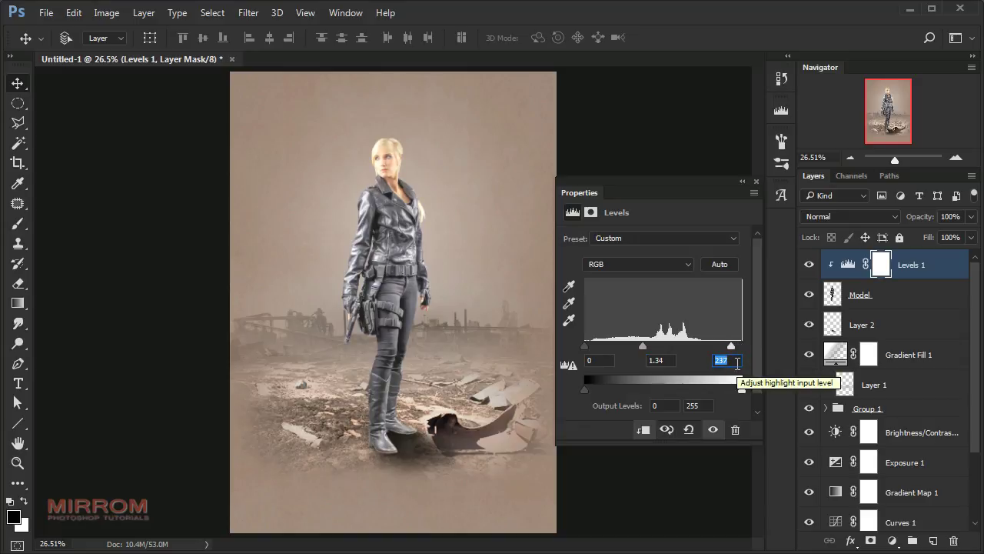
{"action": "key", "text": "Down"}
{"action": "key", "text": "Down"}
{"action": "key", "text": "Down"}
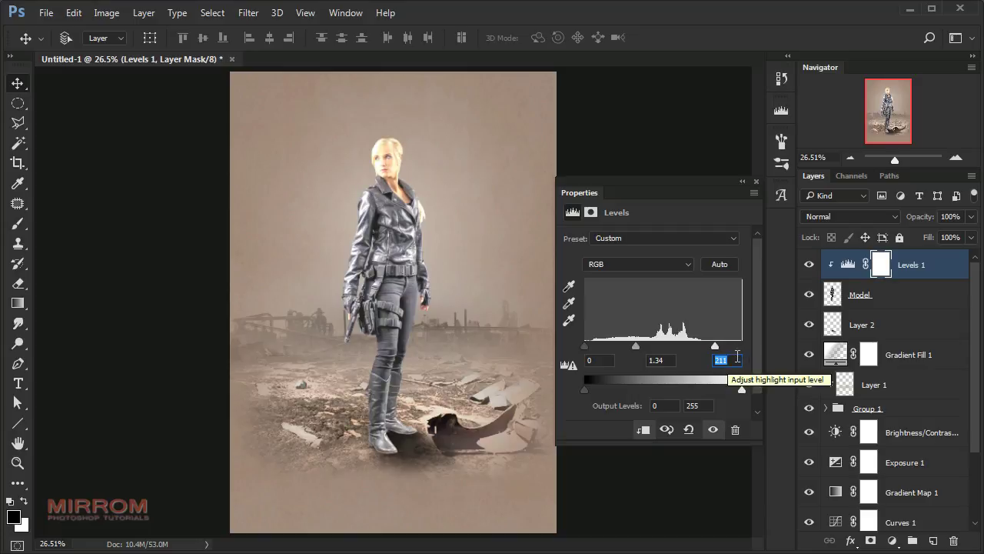
Invert the Levels mask to hide the brightening and pick a white brush
{"action": "left_click", "coordinate": [757, 183]}
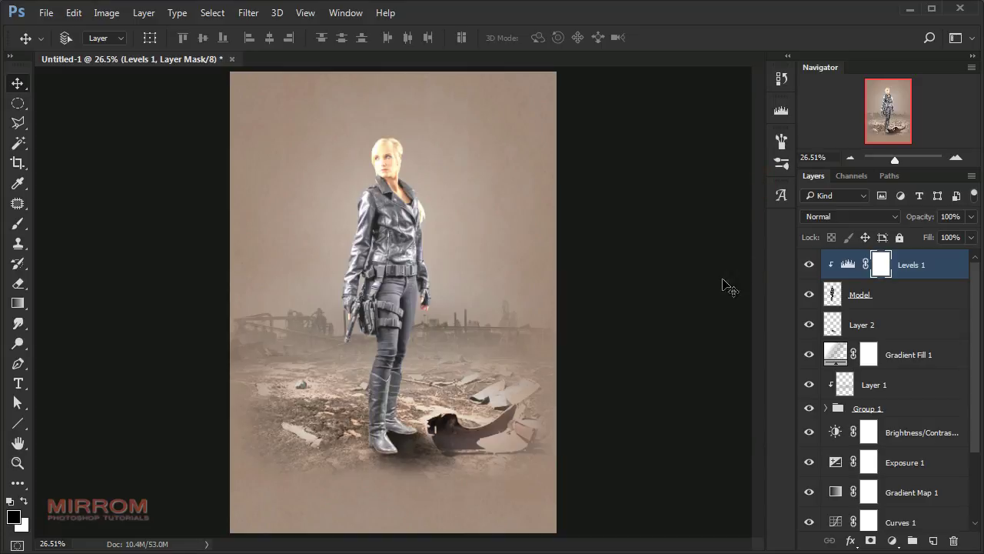
{"action": "key", "text": "ctrl+i"}
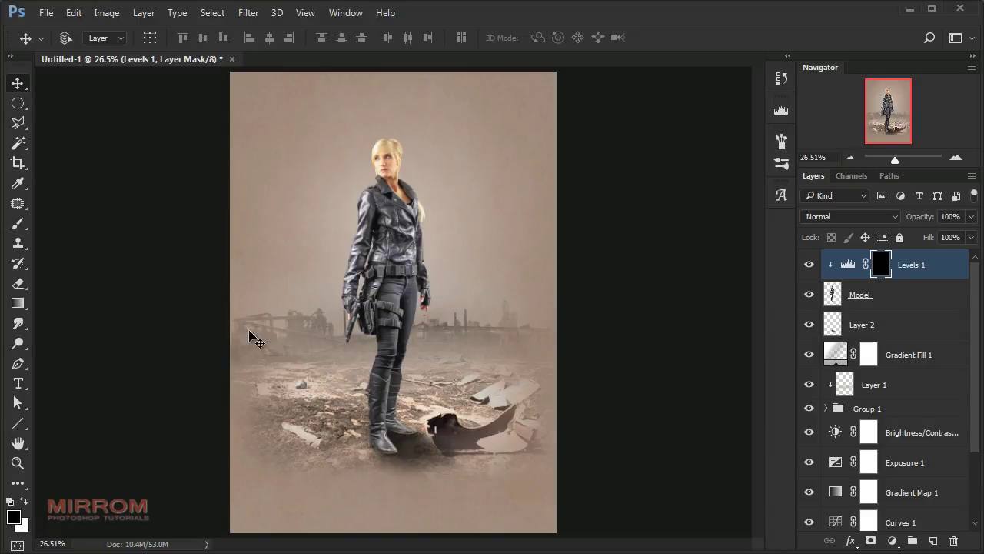
{"action": "left_click", "coordinate": [24, 500]}
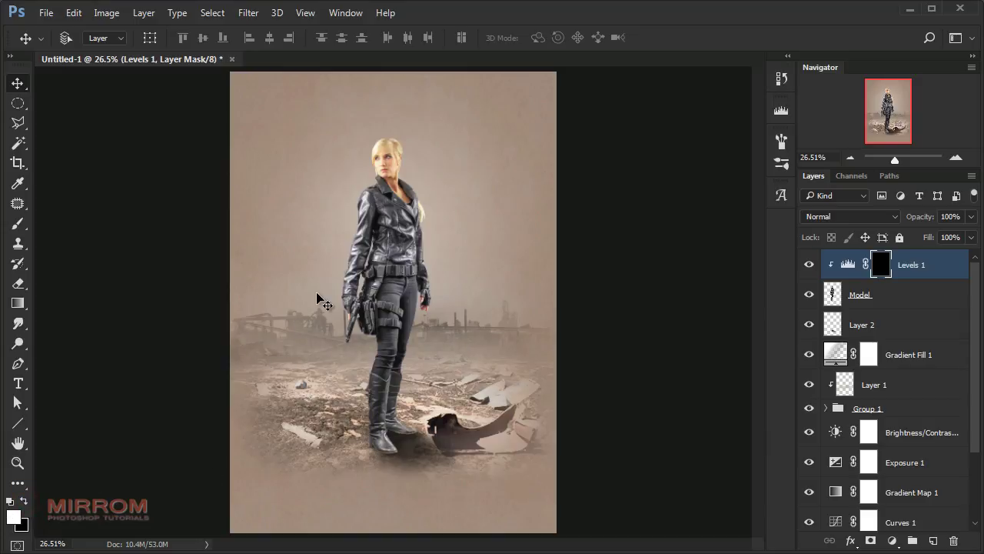
{"action": "key", "text": "b"}
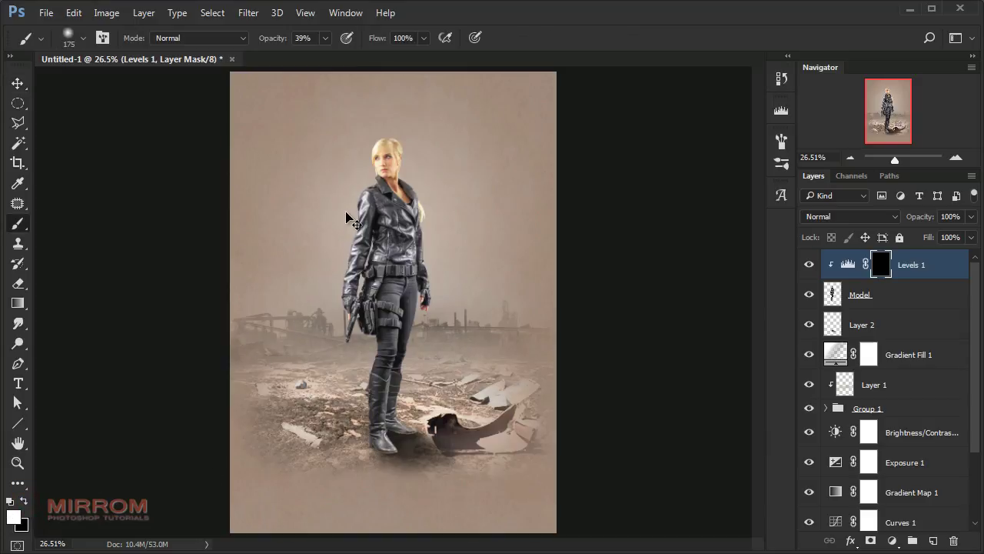
Paint the Levels brightening back along the model's left edge
{"action": "key", "text": "ctrl+plus"}
{"action": "key", "text": "ctrl+plus"}
{"action": "scroll", "coordinate": [355, 223], "scroll_direction": "up", "scroll_amount": 1}
{"action": "scroll", "coordinate": [331, 192], "scroll_direction": "up", "scroll_amount": 3}
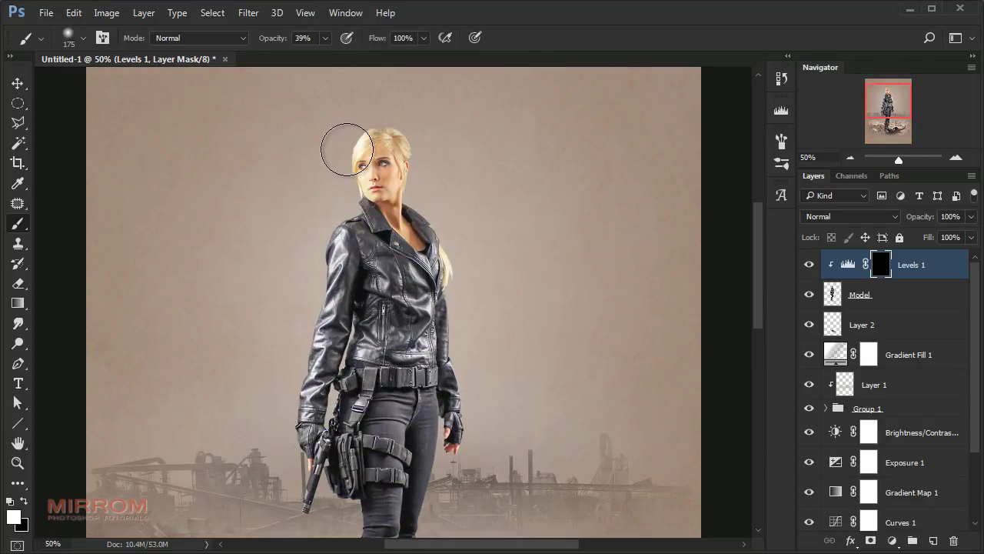
{"action": "left_click_drag", "start_coordinate": [349, 151], "coordinate": [294, 403]}
{"action": "key", "text": "bracketleft"}
{"action": "key", "text": "bracketleft"}
{"action": "key", "text": "bracketleft"}
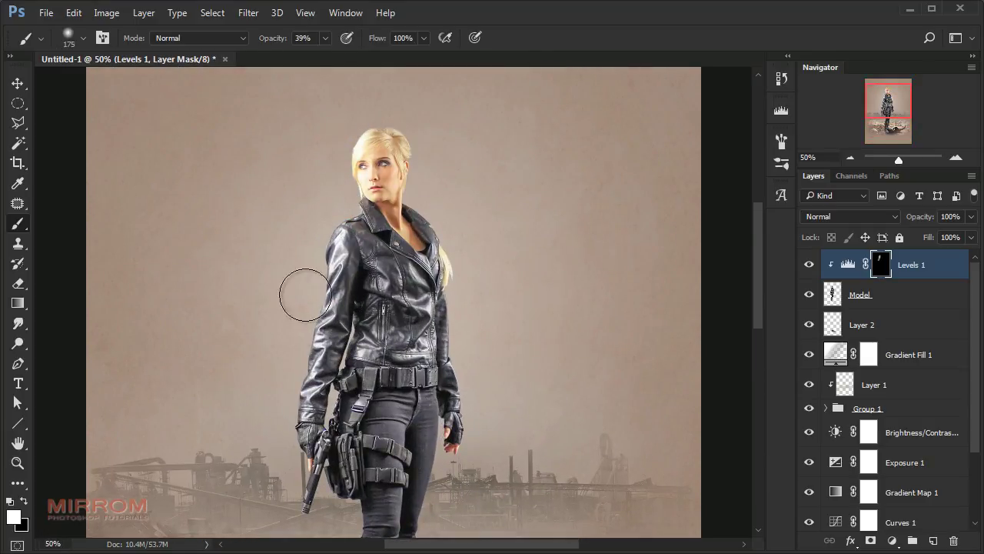
{"action": "scroll", "coordinate": [297, 369], "scroll_direction": "down", "scroll_amount": 3}
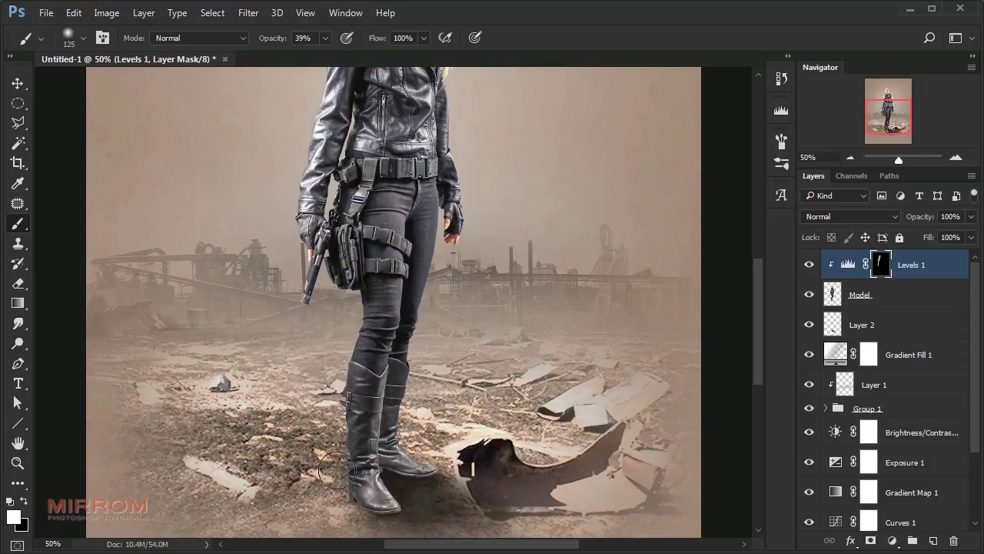
{"action": "key", "text": "bracketright"}
{"action": "scroll", "coordinate": [310, 461], "scroll_direction": "up", "scroll_amount": 5}
{"action": "scroll", "coordinate": [385, 231], "scroll_direction": "up", "scroll_amount": 1}
Paint finer brightening at 27% brush opacity, then toggle Levels visibility to compare
{"action": "key", "text": "2"}
{"action": "key", "text": "7"}
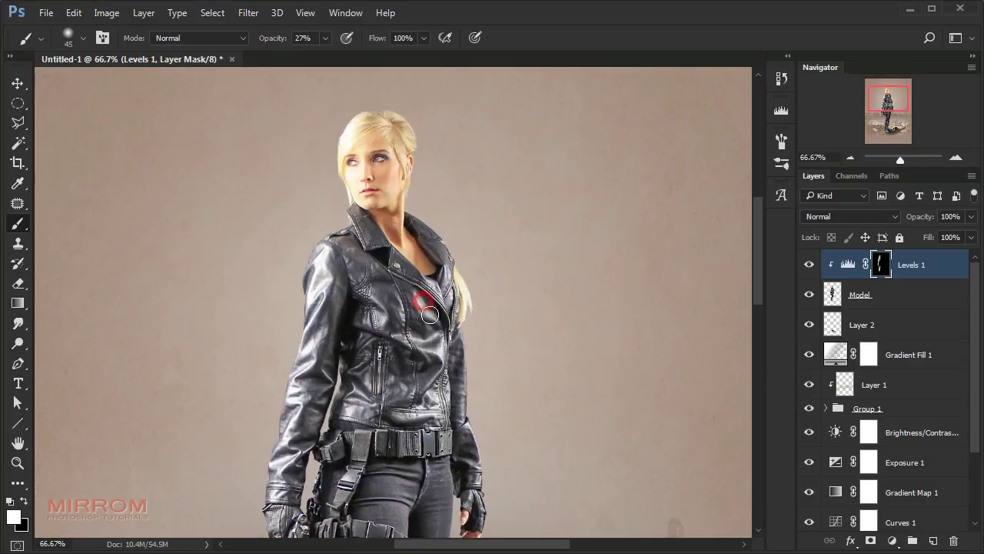
{"action": "key", "text": "bracketright"}
{"action": "key", "text": "bracketright"}
{"action": "key", "text": "bracketright"}
{"action": "scroll", "coordinate": [438, 369], "scroll_direction": "down", "scroll_amount": 3}
{"action": "key", "text": "bracketright"}
{"action": "key", "text": "bracketright"}
{"action": "key", "text": "bracketright"}
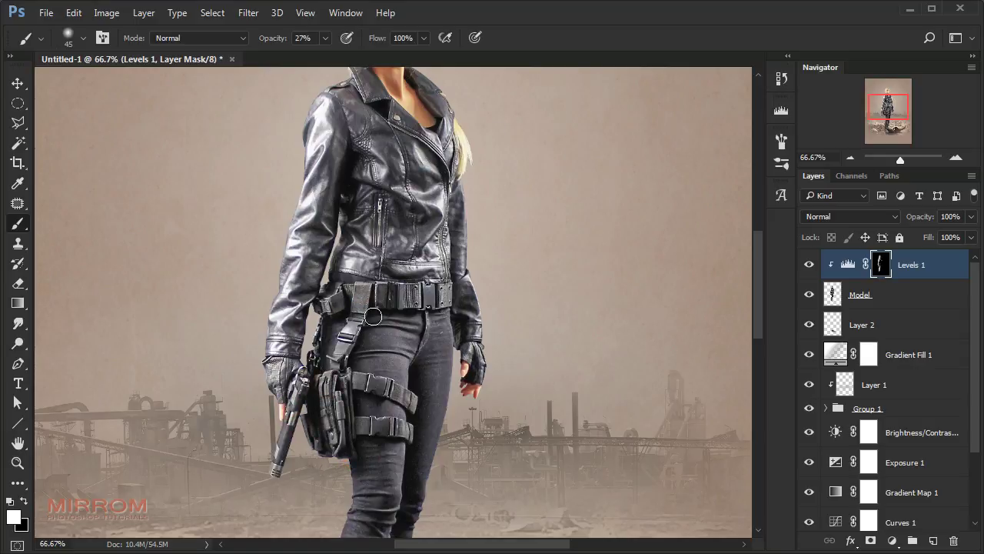
{"action": "key", "text": "bracketleft"}
{"action": "key", "text": "bracketleft"}
{"action": "key", "text": "bracketleft"}
{"action": "scroll", "coordinate": [493, 308], "scroll_direction": "down", "scroll_amount": 3}
{"action": "scroll", "coordinate": [355, 325], "scroll_direction": "down", "scroll_amount": 3, "text": "alt"}
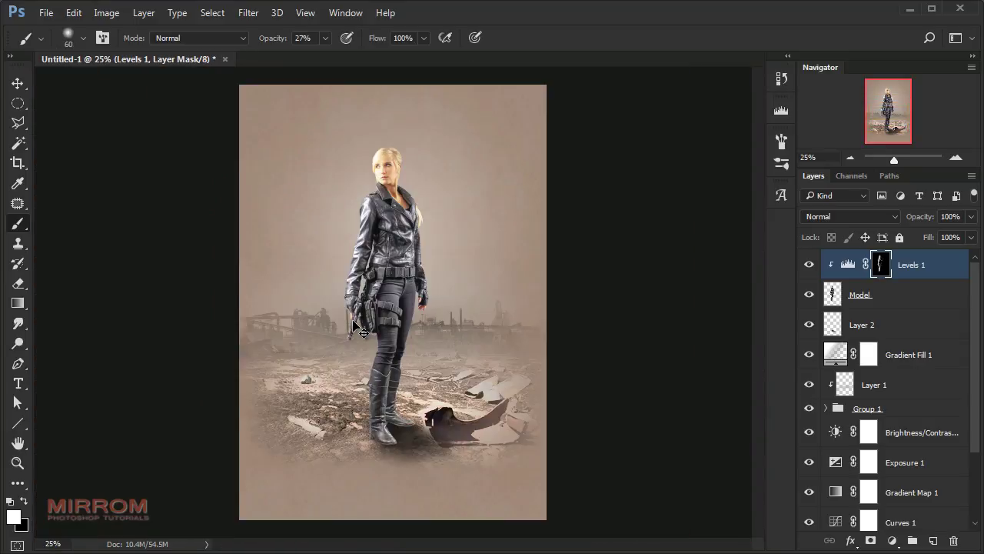
{"action": "left_click", "coordinate": [809, 265]}
{"action": "left_click", "coordinate": [810, 265]}
{"action": "left_click", "coordinate": [810, 266]}
{"action": "left_click", "coordinate": [931, 305]}
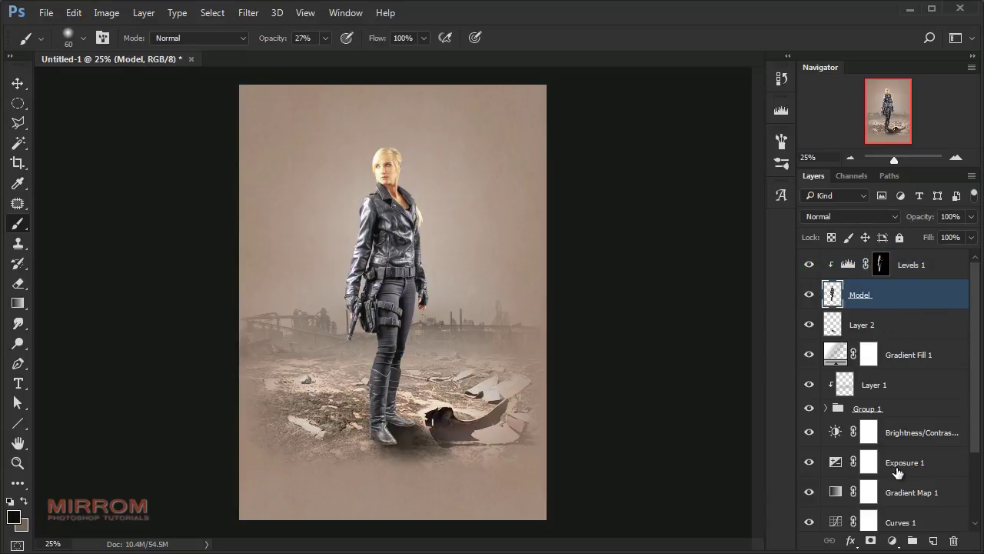
Add a clipped Brightness/Contrast layer at brightness -129 and invert its mask to black
{"action": "left_click", "coordinate": [893, 541]}
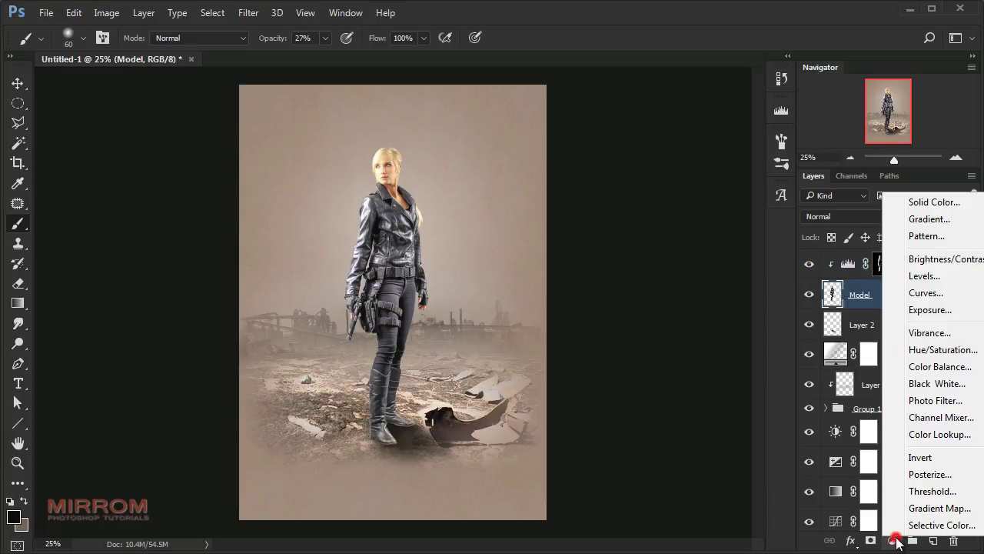
{"action": "left_click", "coordinate": [932, 262]}
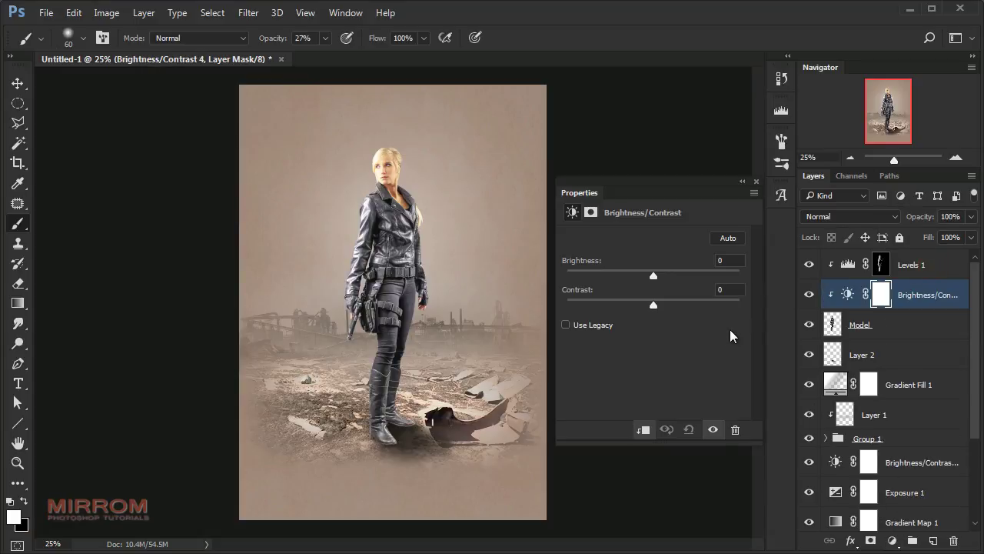
{"action": "left_click_drag", "start_coordinate": [653, 276], "coordinate": [583, 286]}
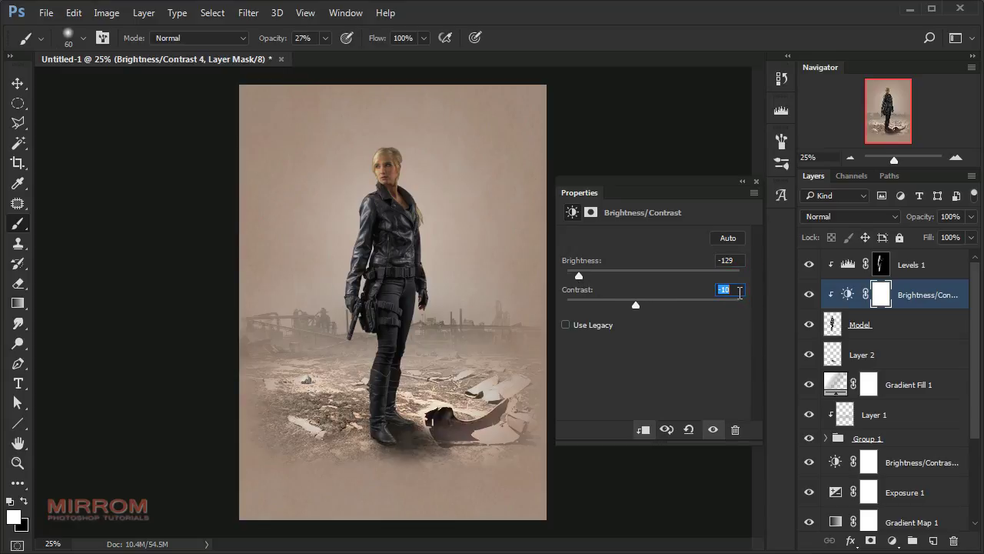
{"action": "left_click", "coordinate": [757, 182]}
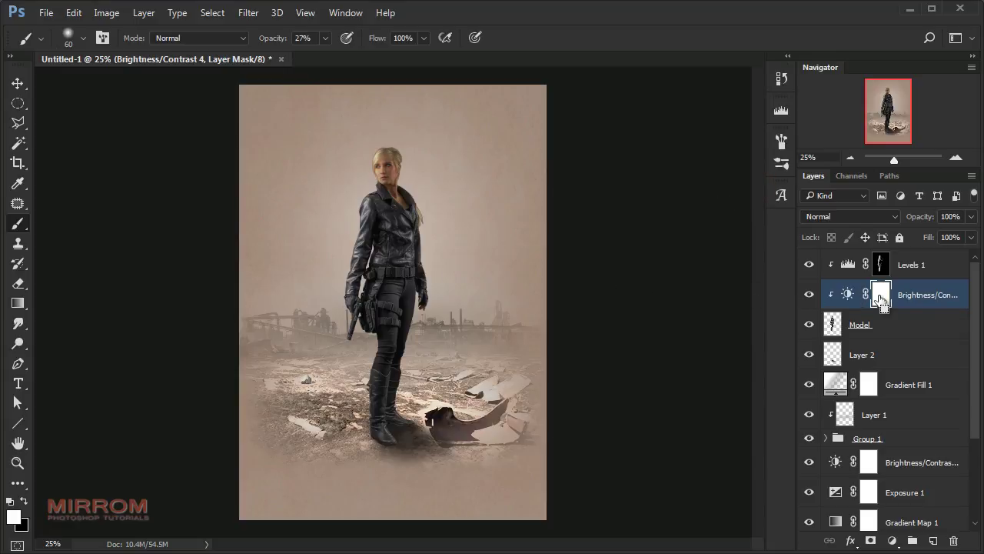
{"action": "key", "text": "ctrl+i"}
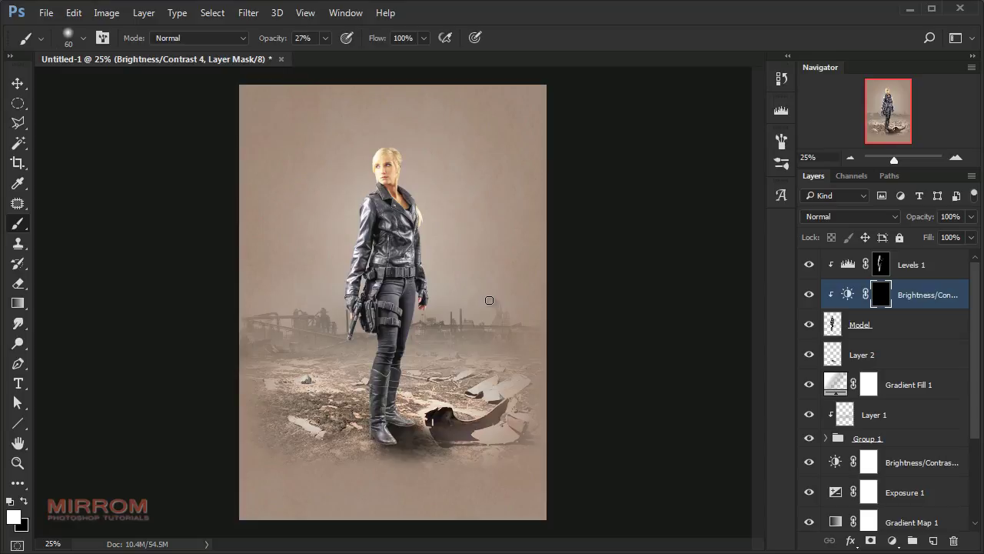
At 43% brush opacity, paint the darkening onto the model's boots and legs
{"action": "scroll", "coordinate": [490, 300], "scroll_direction": "up", "scroll_amount": 1}
{"action": "scroll", "coordinate": [488, 304], "scroll_direction": "up", "scroll_amount": 1}
{"action": "scroll", "coordinate": [510, 285], "scroll_direction": "down", "scroll_amount": 2}
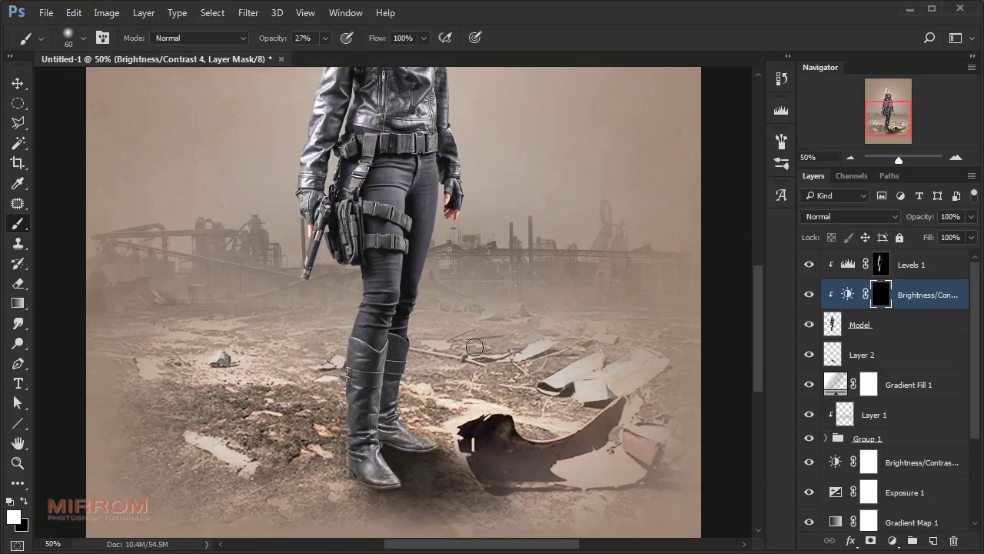
{"action": "key", "text": "bracketright"}
{"action": "key", "text": "bracketright"}
{"action": "key", "text": "bracketright"}
{"action": "key", "text": "bracketright"}
{"action": "left_click", "coordinate": [304, 38]}
{"action": "type", "text": "43"}
{"action": "key", "text": "Return"}
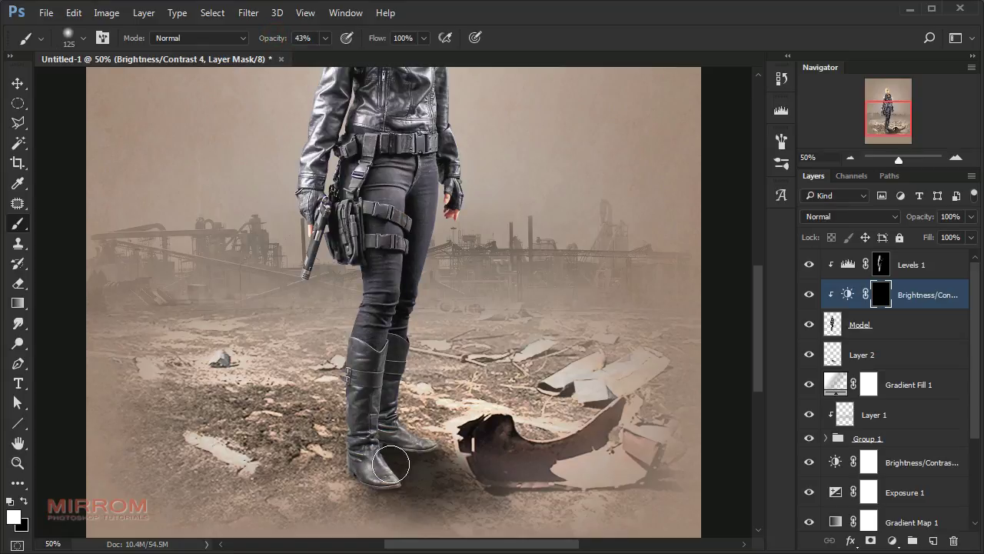
{"action": "mouse_move", "coordinate": [391, 465]}
{"action": "left_mouse_down"}
{"action": "mouse_move", "coordinate": [391, 279]}
{"action": "mouse_move", "coordinate": [423, 165]}
{"action": "left_mouse_up"}
{"action": "key", "text": "bracketleft"}
{"action": "key", "text": "bracketleft"}
{"action": "key", "text": "bracketleft"}
{"action": "mouse_move", "coordinate": [418, 457]}
{"action": "left_mouse_down"}
{"action": "mouse_move", "coordinate": [431, 477]}
{"action": "mouse_move", "coordinate": [384, 390]}
{"action": "left_mouse_up"}
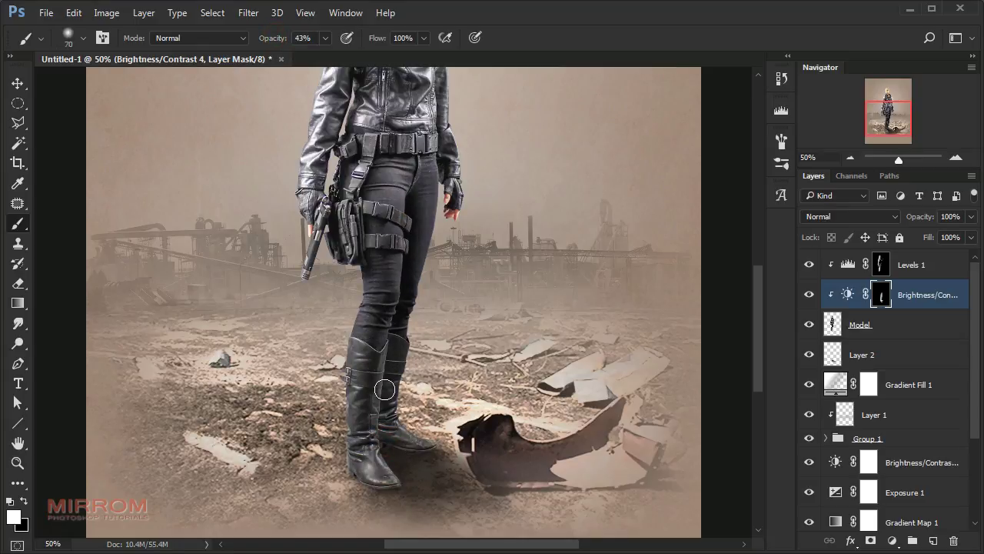
Paint the darkening around the thigh and the jacket collar
{"action": "key", "text": "bracketright"}
{"action": "key", "text": "bracketright"}
{"action": "key", "text": "bracketright"}
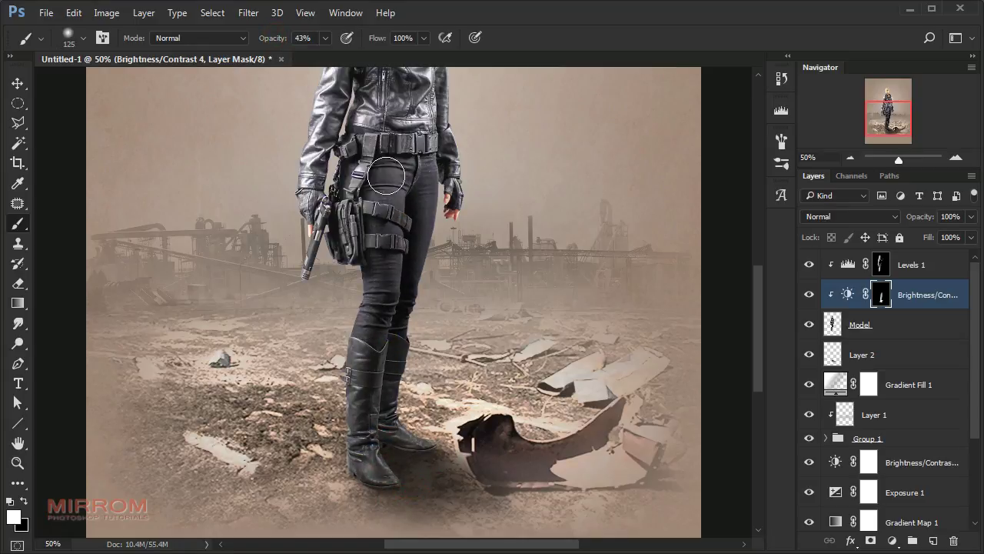
{"action": "key", "text": "bracketleft"}
{"action": "key", "text": "bracketleft"}
{"action": "key", "text": "bracketleft"}
{"action": "left_click_drag", "start_coordinate": [363, 222], "coordinate": [383, 177]}
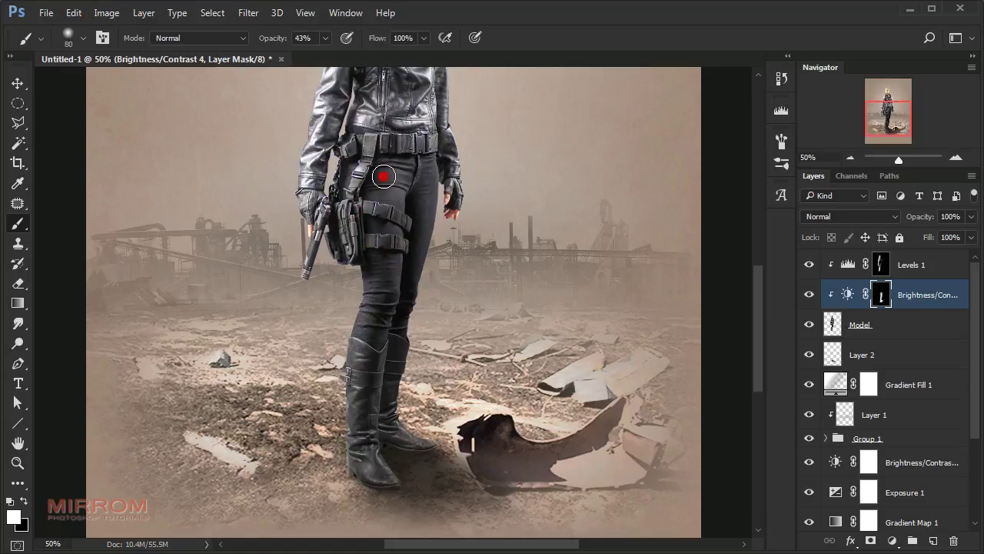
{"action": "scroll", "coordinate": [383, 177], "scroll_direction": "up", "scroll_amount": 4}
{"action": "key", "text": "bracketleft"}
{"action": "key", "text": "bracketleft"}
{"action": "mouse_move", "coordinate": [392, 262]}
{"action": "left_mouse_down"}
{"action": "mouse_move", "coordinate": [403, 155]}
{"action": "mouse_move", "coordinate": [349, 219]}
{"action": "mouse_move", "coordinate": [318, 362]}
{"action": "left_mouse_up"}
{"action": "key", "text": "bracketright"}
{"action": "key", "text": "bracketright"}
{"action": "key", "text": "bracketright"}
At 23% opacity, paint the darkening from the forehead down to the collar
{"action": "key", "text": "ctrl+plus"}
{"action": "key", "text": "bracketleft"}
{"action": "key", "text": "bracketleft"}
{"action": "key", "text": "2"}
{"action": "key", "text": "3"}
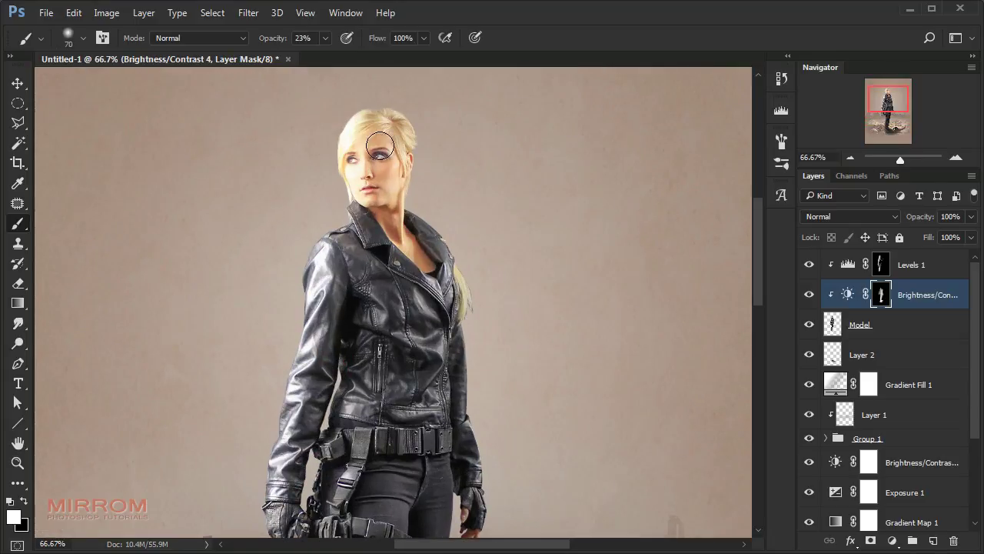
{"action": "mouse_move", "coordinate": [380, 145]}
{"action": "left_mouse_down"}
{"action": "mouse_move", "coordinate": [428, 230]}
{"action": "mouse_move", "coordinate": [359, 187]}
{"action": "left_mouse_up"}
{"action": "key", "text": "bracketright"}
{"action": "key", "text": "bracketright"}
{"action": "scroll", "coordinate": [613, 238], "scroll_direction": "down", "scroll_amount": 3}
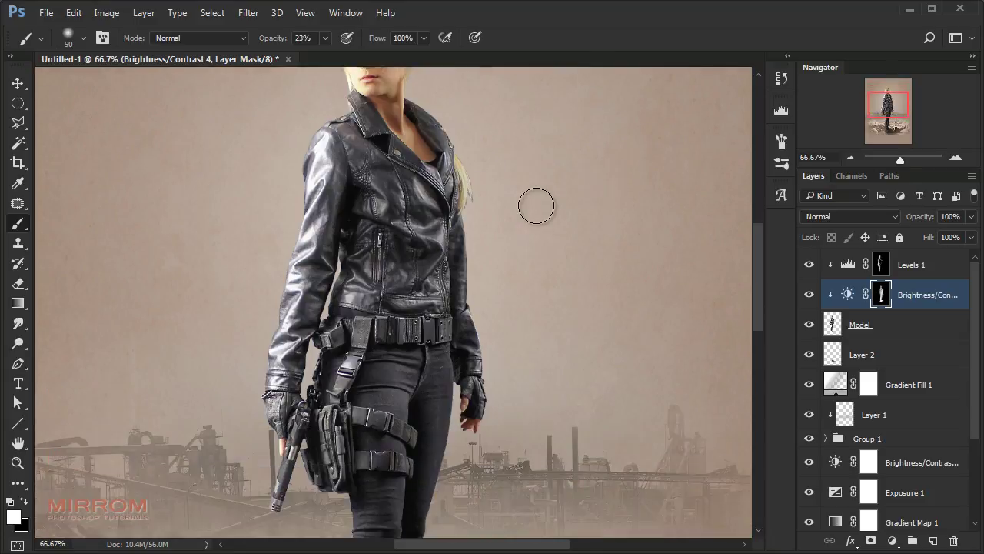
{"action": "key", "text": "ctrl+minus"}
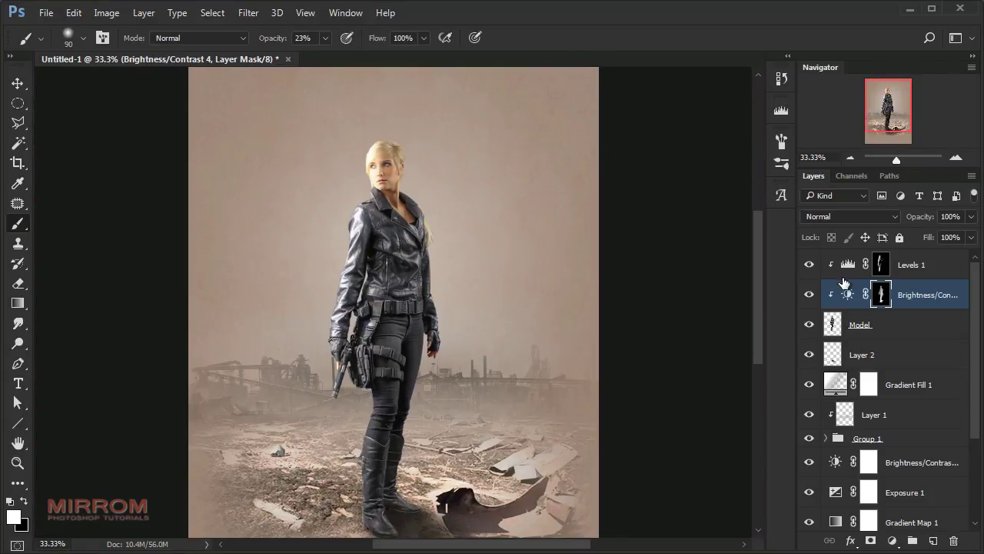
{"action": "double_click", "coordinate": [848, 266]}
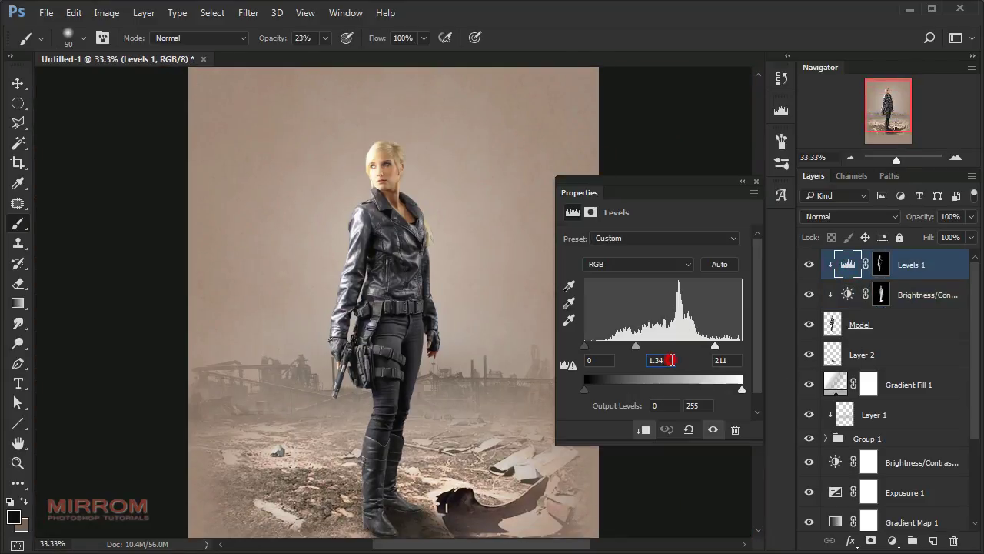
Raise the Levels highlight input to 220 and toggle both adjustments to compare
{"action": "key", "text": "Up"}
{"action": "key", "text": "Up"}
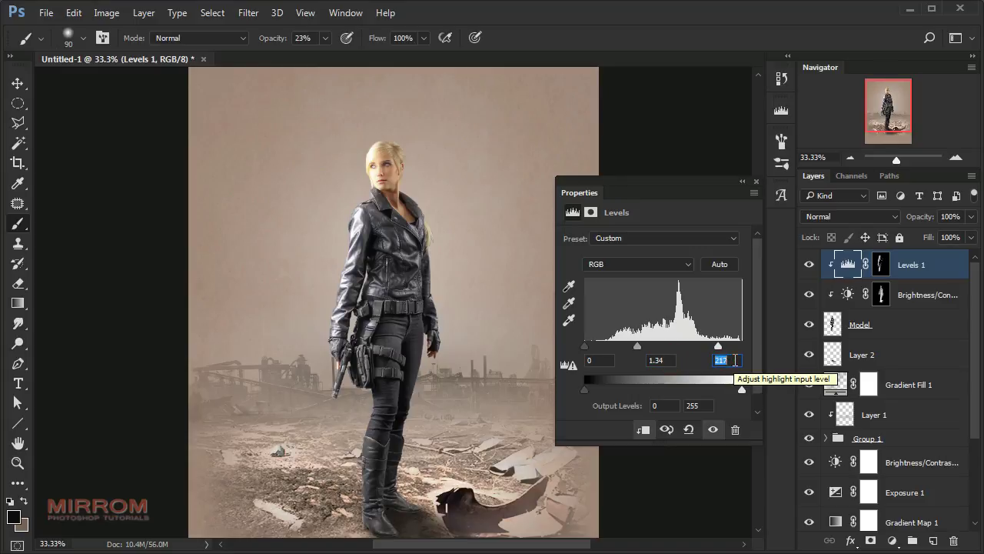
{"action": "left_click", "coordinate": [756, 181]}
{"action": "key", "text": "v"}
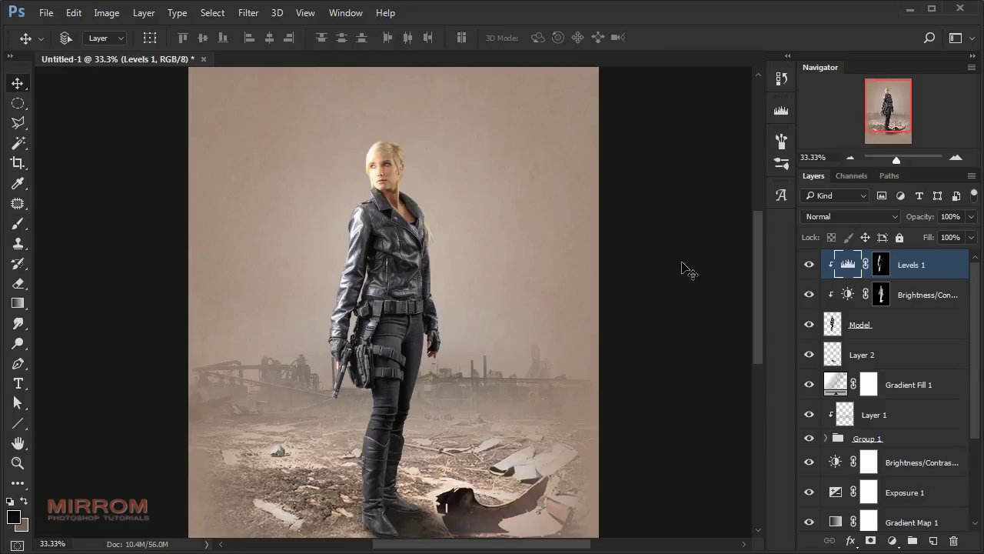
{"action": "scroll", "coordinate": [676, 336], "scroll_direction": "down", "scroll_amount": 3}
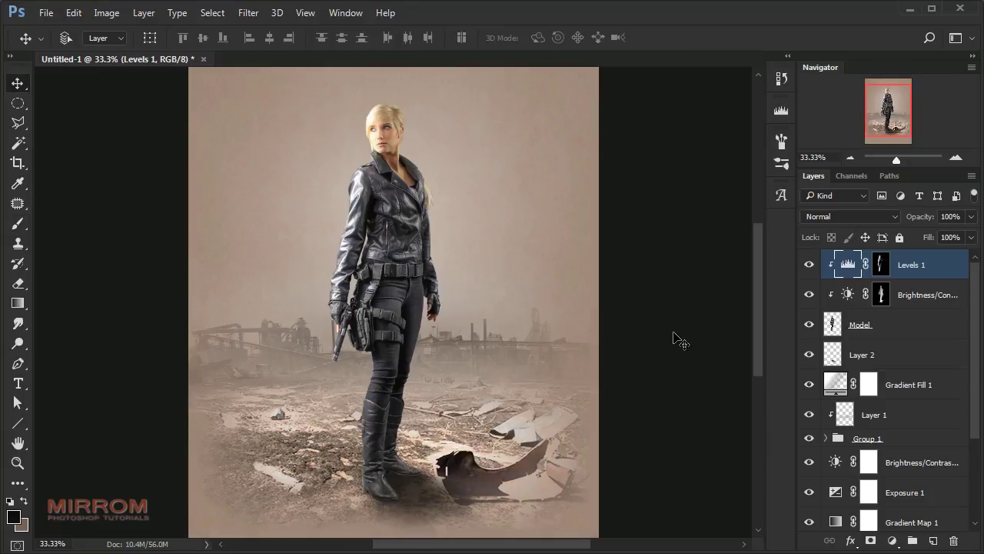
{"action": "left_click", "coordinate": [809, 295]}
{"action": "left_click", "coordinate": [809, 294]}
{"action": "left_click", "coordinate": [809, 264]}
{"action": "left_click", "coordinate": [809, 264]}
{"action": "left_click", "coordinate": [893, 541]}
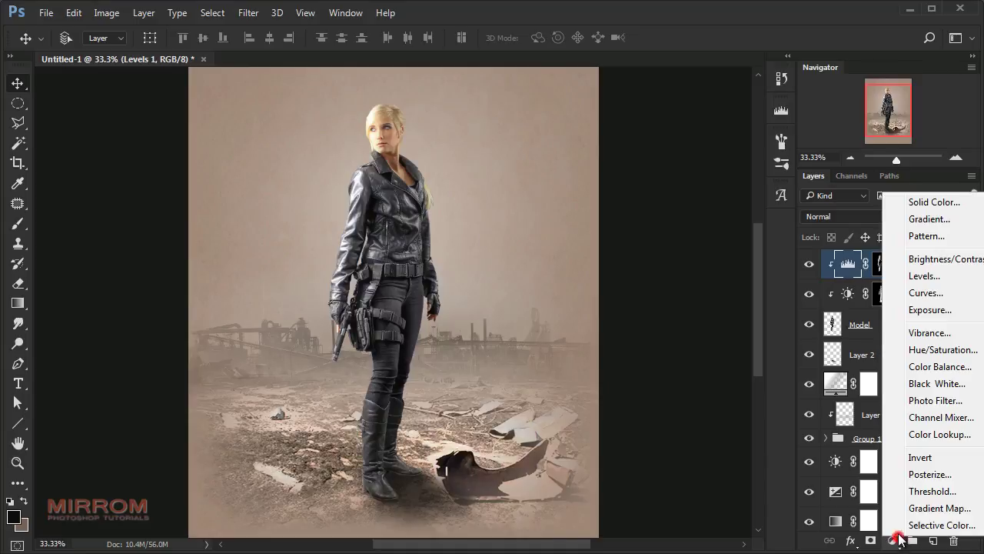
Add a clipped Color Balance layer with Cyan-Red +4 and Yellow-Blue -3
{"action": "left_click", "coordinate": [919, 367]}
{"action": "left_click", "coordinate": [645, 430]}
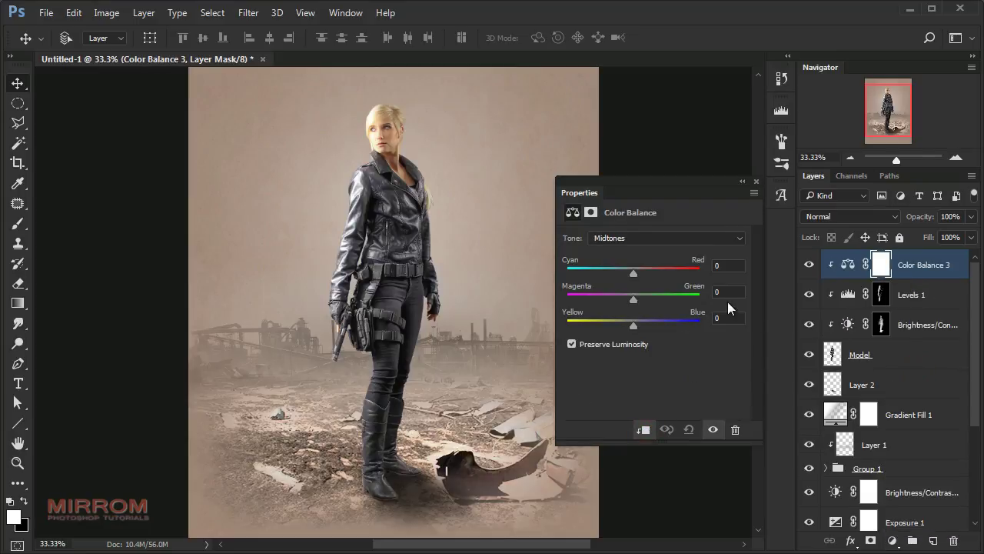
{"action": "type", "text": "4"}
{"action": "key", "text": "Return"}
{"action": "left_click", "coordinate": [737, 324]}
{"action": "type", "text": "-3"}
{"action": "key", "text": "Return"}
{"action": "left_click", "coordinate": [756, 183]}
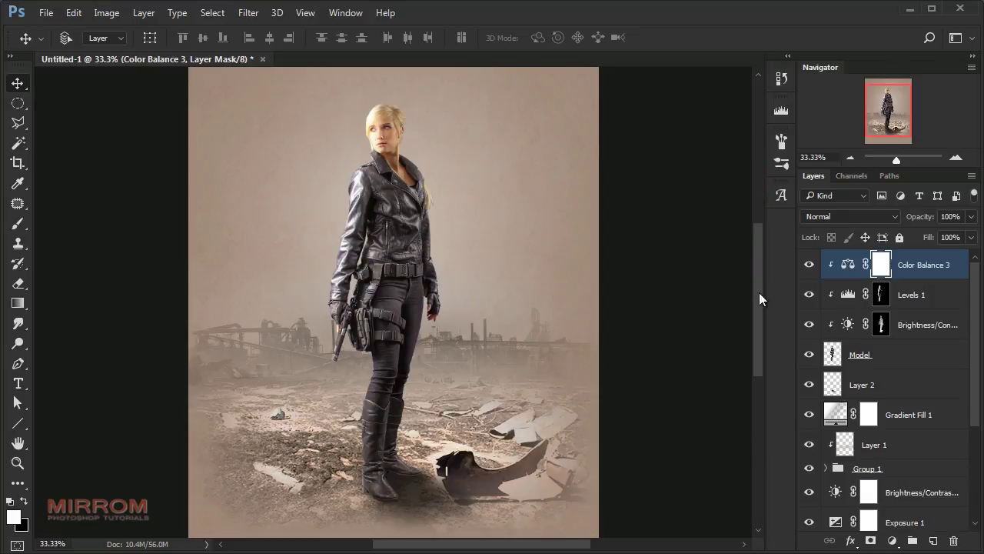
Add a clipped Curves layer lowering highlights and lifting shadows slightly, then save
{"action": "left_click", "coordinate": [891, 542]}
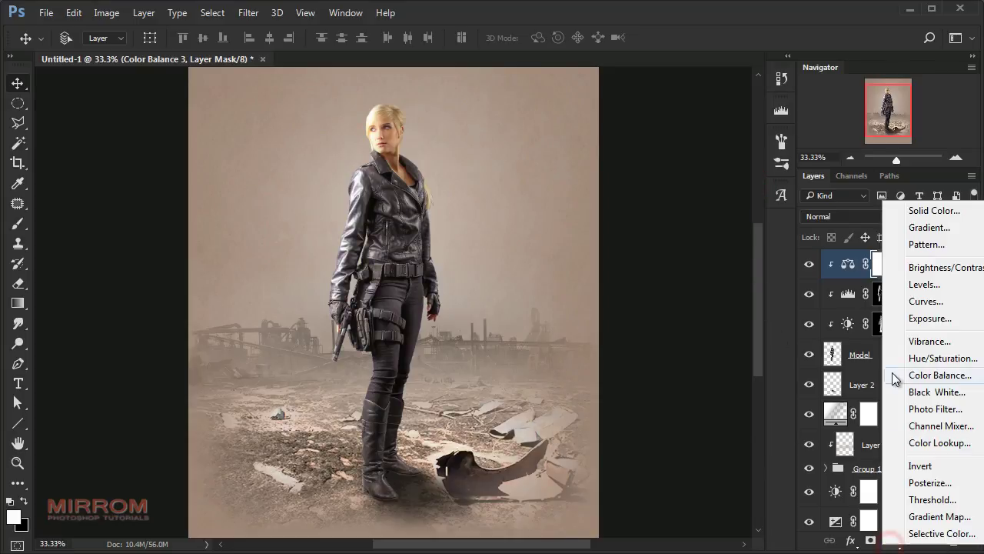
{"action": "left_click", "coordinate": [851, 303]}
{"action": "left_click", "coordinate": [644, 430]}
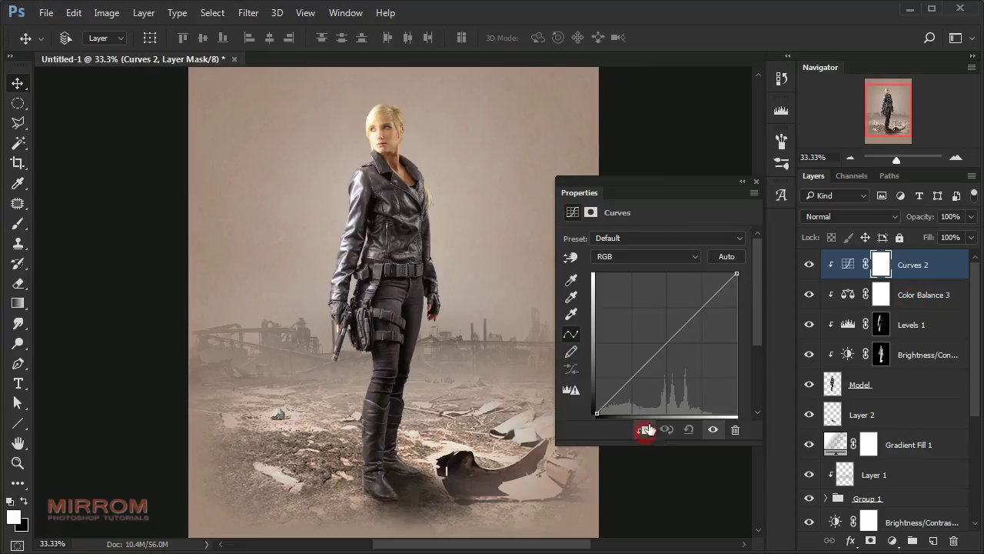
{"action": "left_click_drag", "start_coordinate": [740, 273], "coordinate": [739, 279]}
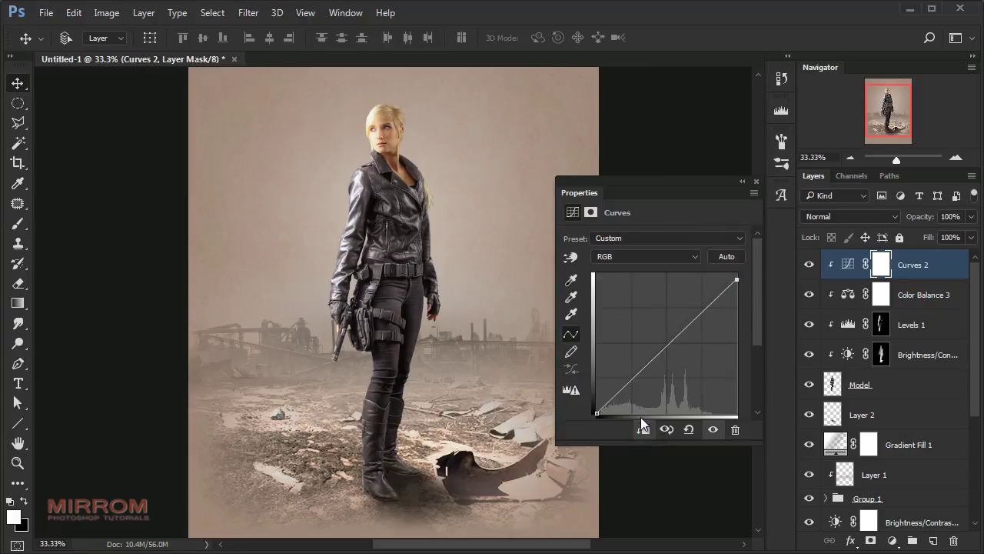
{"action": "left_click_drag", "start_coordinate": [595, 415], "coordinate": [593, 407]}
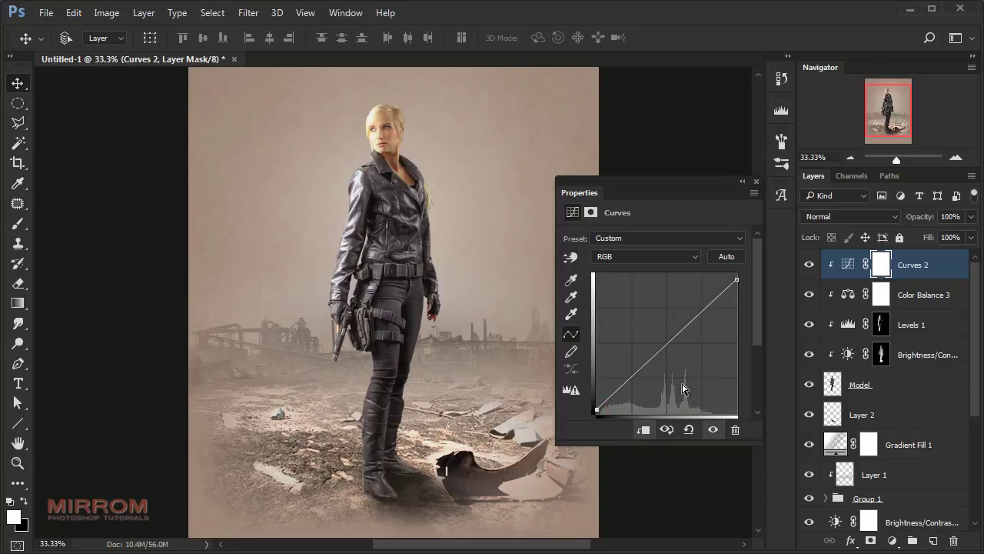
{"action": "left_click", "coordinate": [757, 182]}
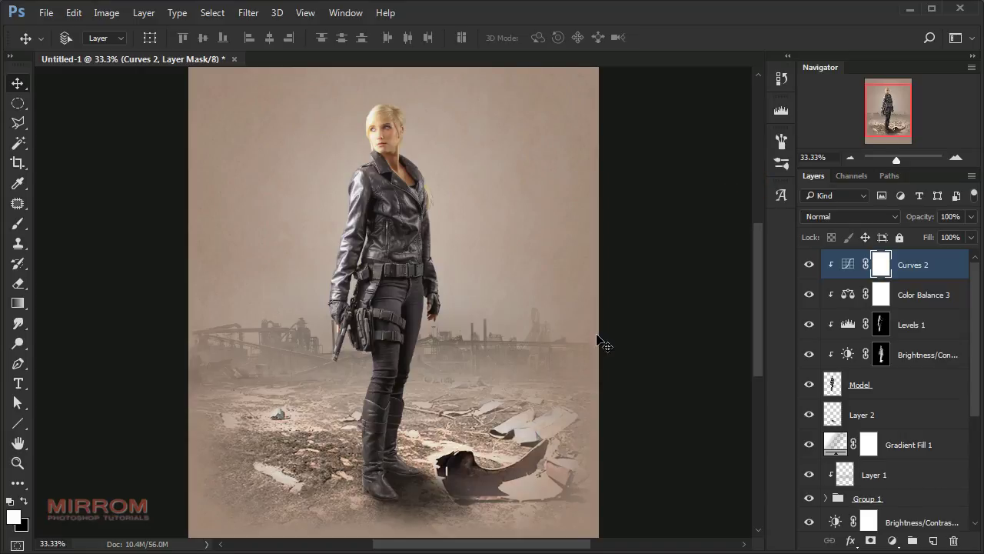
{"action": "key", "text": "ctrl+0"}
{"action": "key", "text": "ctrl+s"}
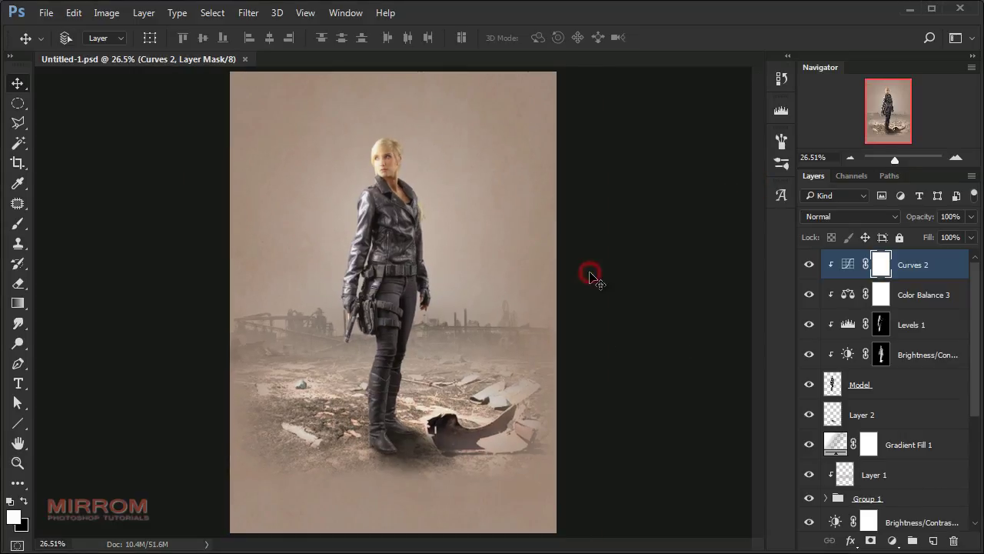
Open the helicopter photo and start a Color Range selection with Invert off
{"action": "left_click", "coordinate": [46, 13]}
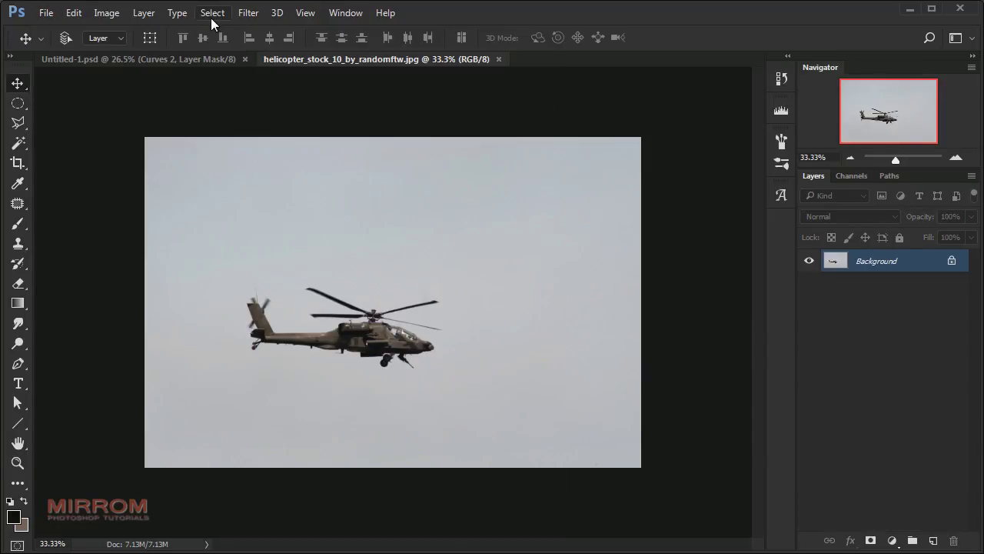
{"action": "left_click", "coordinate": [213, 13]}
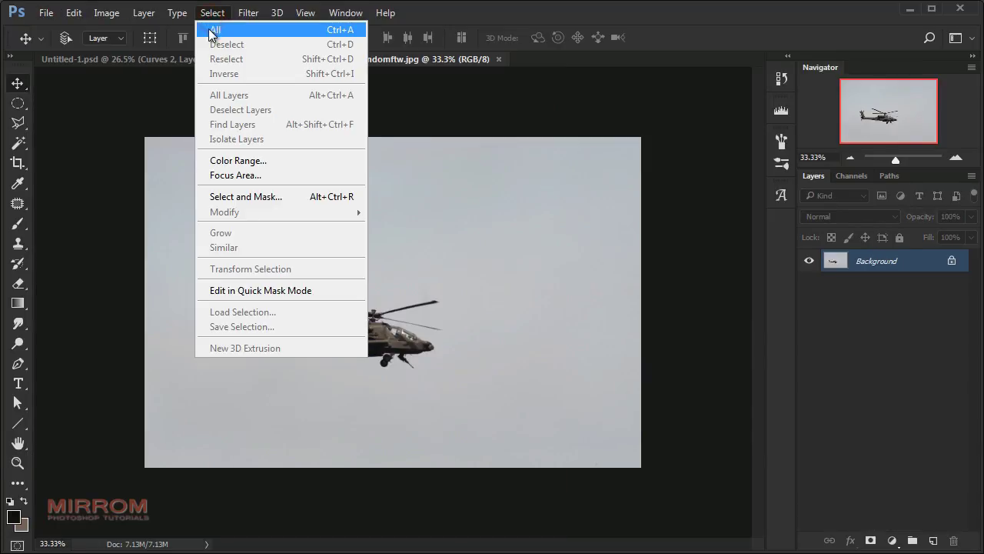
{"action": "left_click", "coordinate": [297, 159]}
{"action": "left_click_drag", "start_coordinate": [724, 80], "coordinate": [574, 108]}
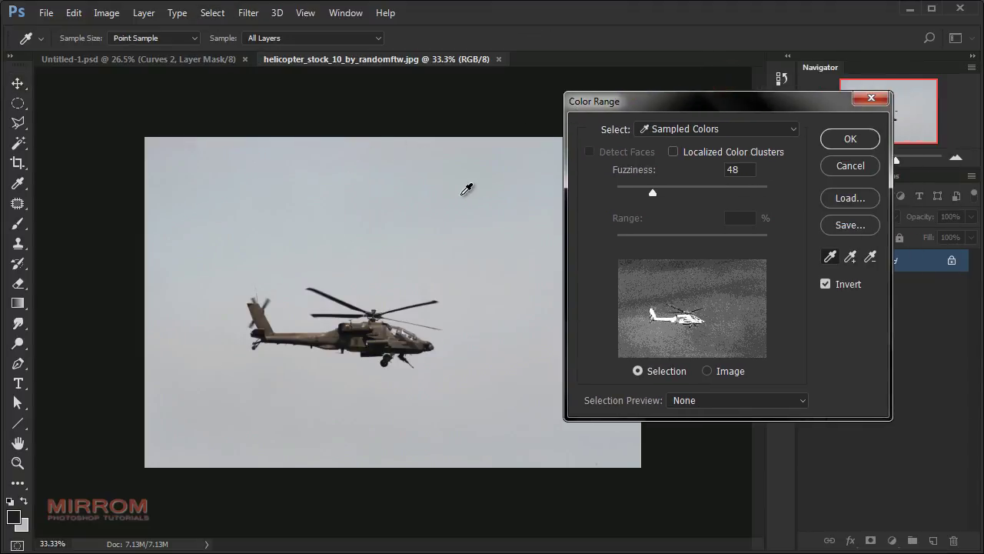
{"action": "left_click", "coordinate": [453, 194]}
{"action": "left_click", "coordinate": [825, 284]}
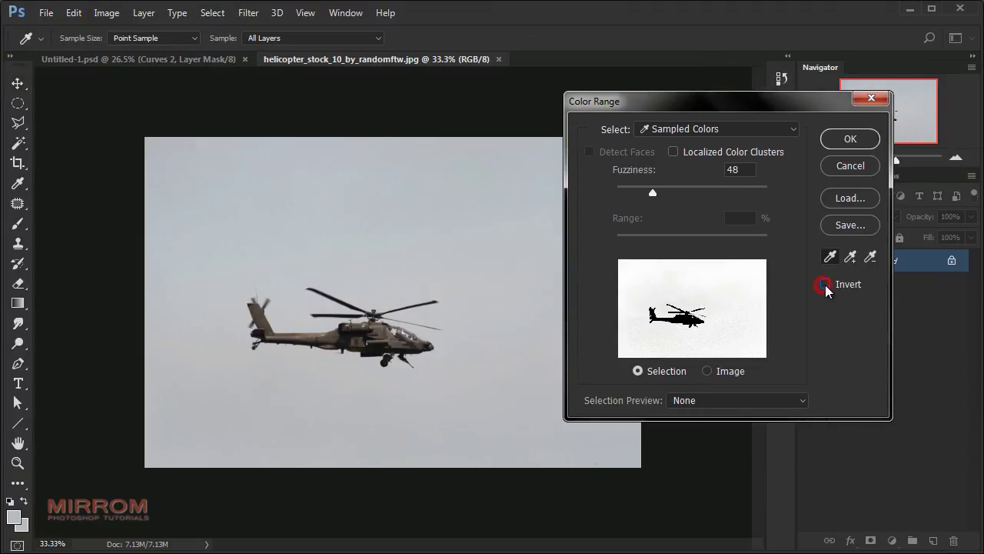
{"action": "left_click", "coordinate": [518, 230]}
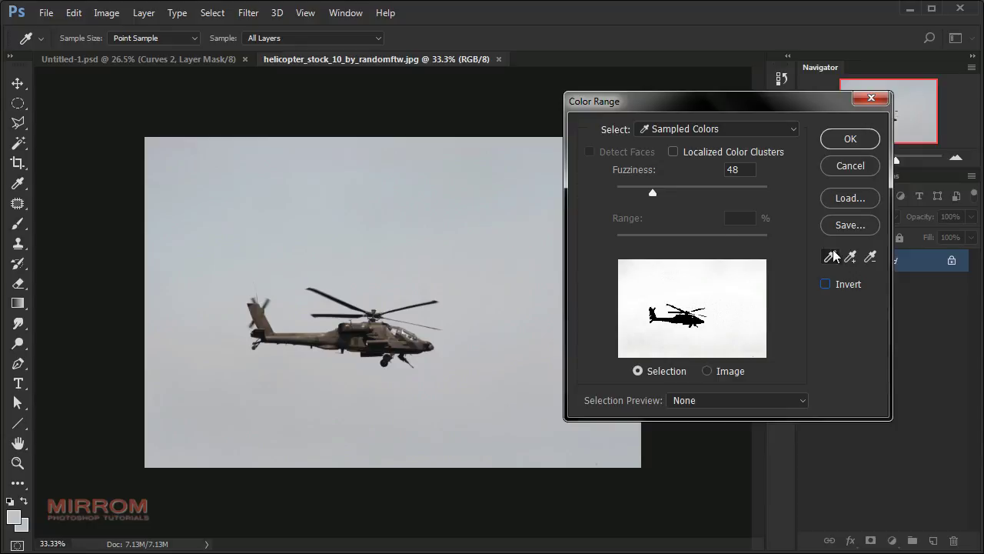
Sample the grey sky left of and above the helicopter
{"action": "left_click", "coordinate": [374, 223]}
{"action": "left_click", "coordinate": [275, 253]}
{"action": "left_click", "coordinate": [212, 315]}
{"action": "left_click", "coordinate": [218, 359]}
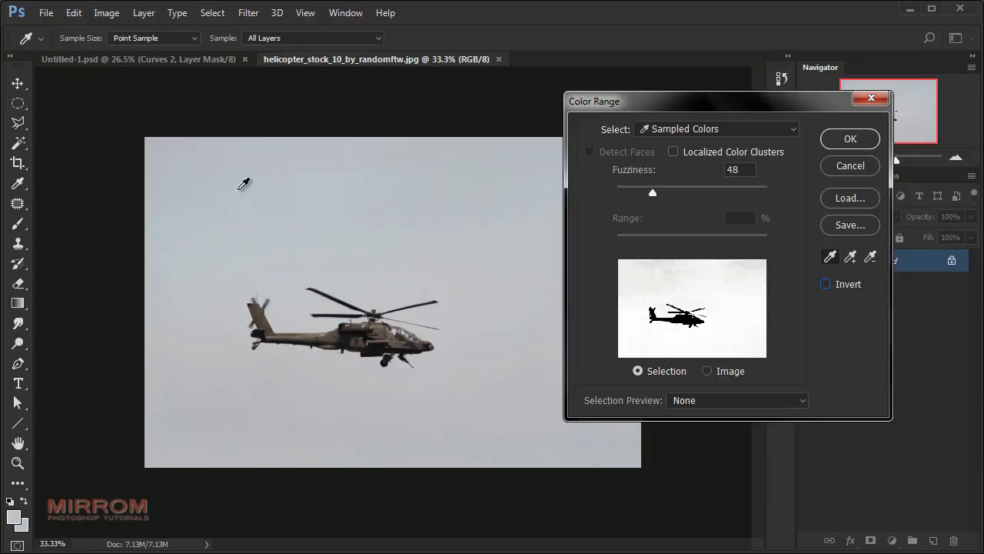
{"action": "left_click", "coordinate": [239, 154]}
{"action": "left_click", "coordinate": [193, 148]}
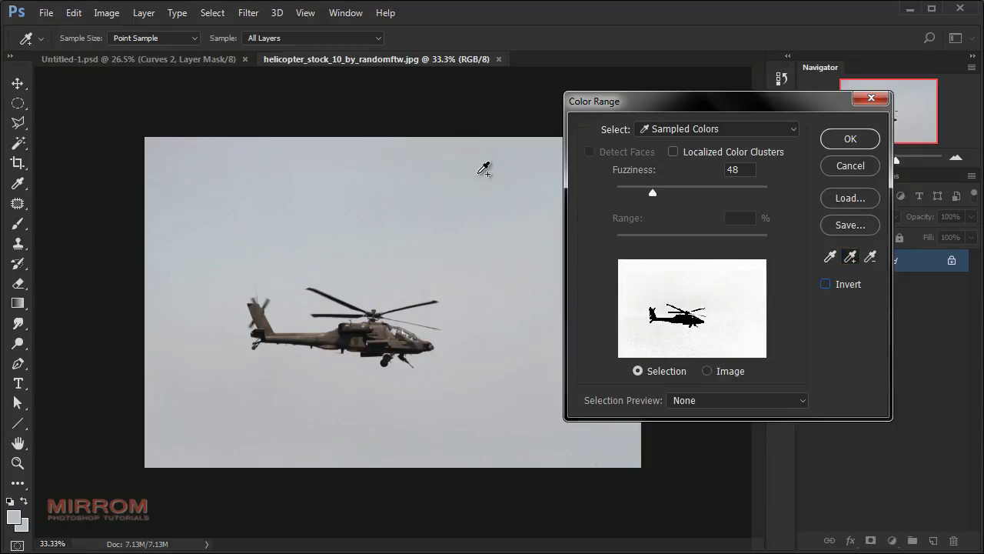
Add the remaining sky tones around the helicopter and confirm with fuzziness 31
{"action": "left_click", "coordinate": [399, 168]}
{"action": "left_click", "coordinate": [168, 147]}
{"action": "left_click", "coordinate": [149, 328]}
{"action": "left_click", "coordinate": [198, 369]}
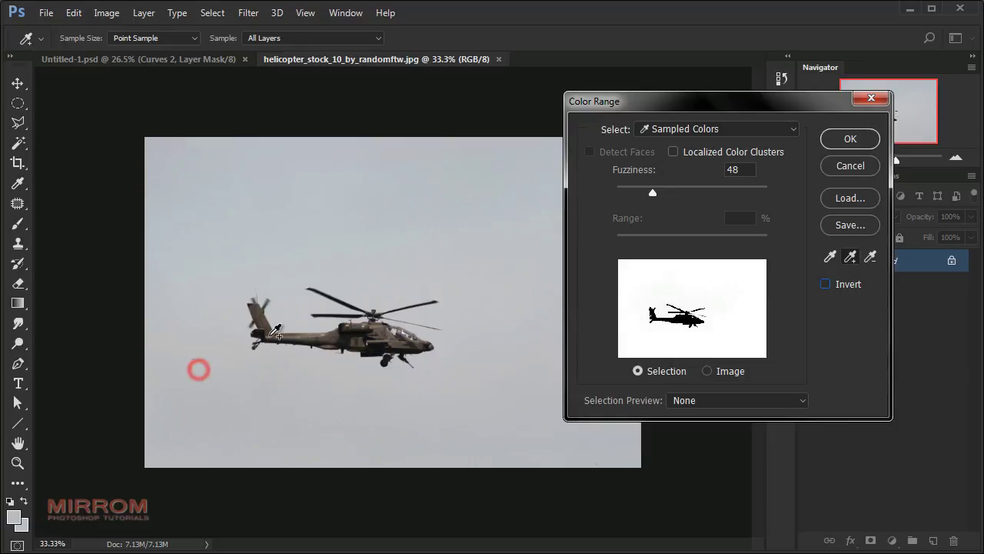
{"action": "left_click", "coordinate": [293, 313]}
{"action": "left_click", "coordinate": [420, 415]}
{"action": "left_click", "coordinate": [437, 360]}
{"action": "left_click", "coordinate": [459, 346]}
{"action": "left_click", "coordinate": [257, 437]}
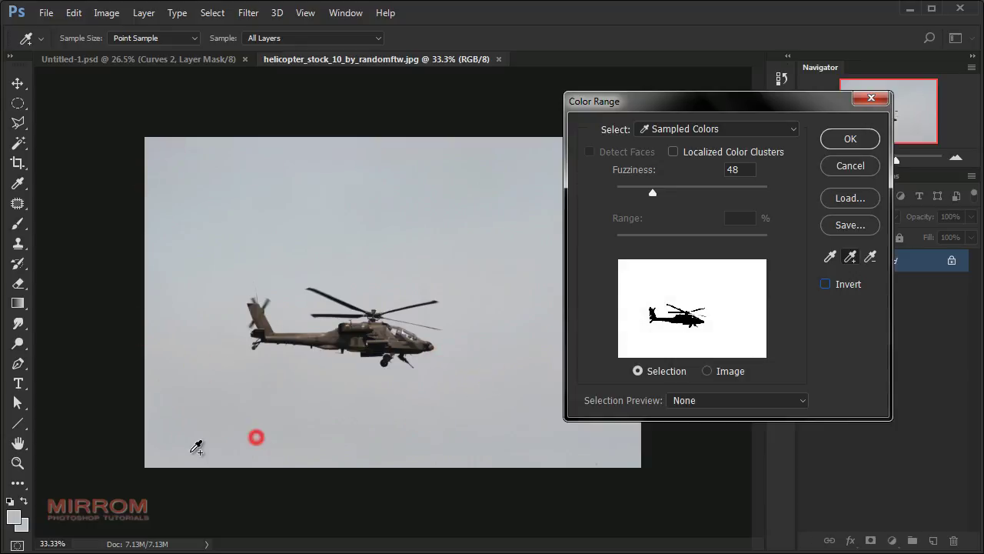
{"action": "left_click", "coordinate": [178, 397]}
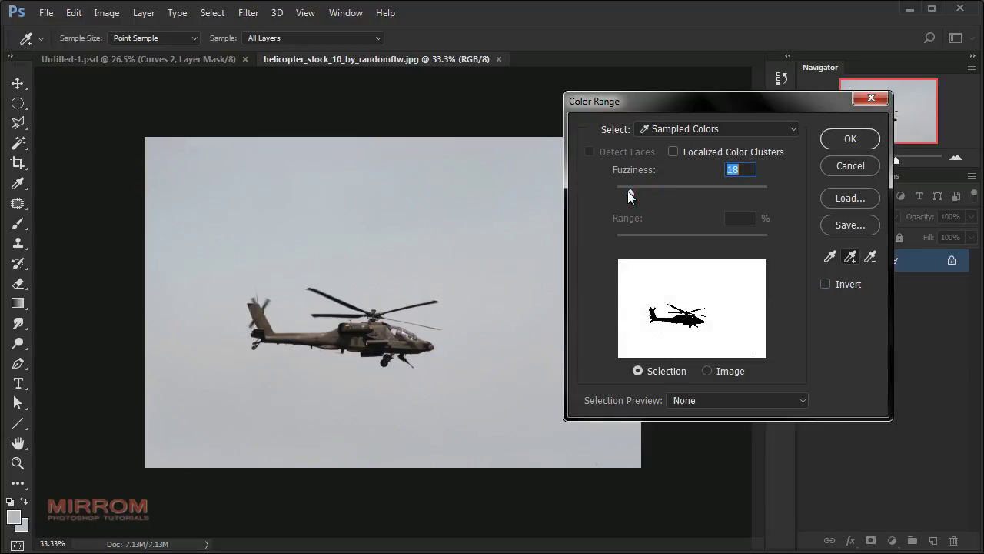
{"action": "left_click_drag", "start_coordinate": [628, 190], "coordinate": [640, 191]}
{"action": "left_click", "coordinate": [851, 138]}
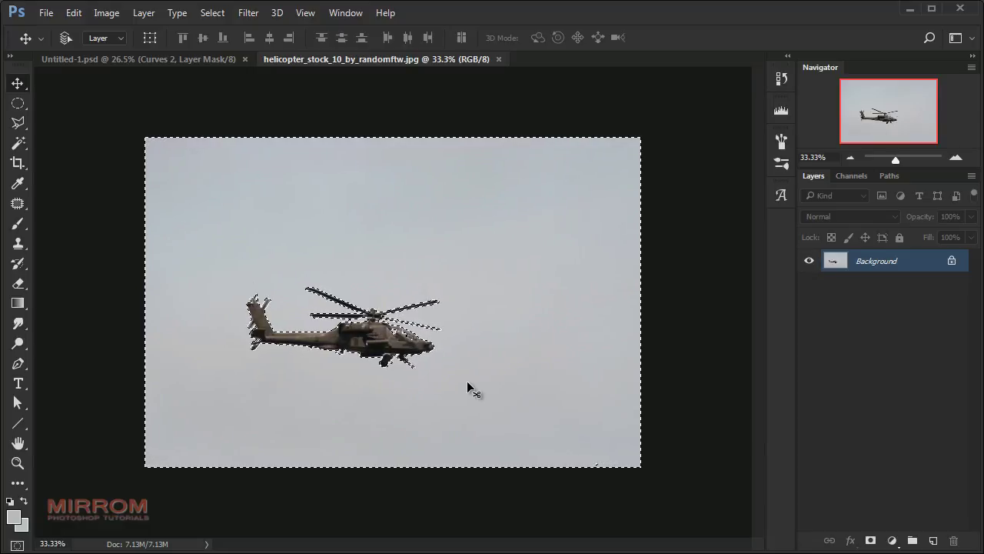
Add a layer mask from the sky selection and invert it to keep the helicopter
{"action": "left_click", "coordinate": [870, 540]}
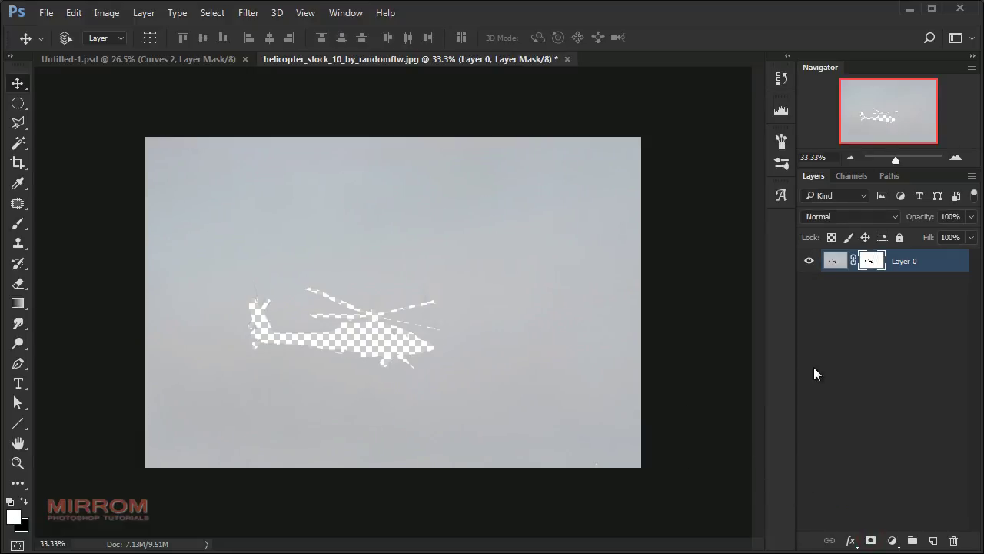
{"action": "key", "text": "ctrl+i"}
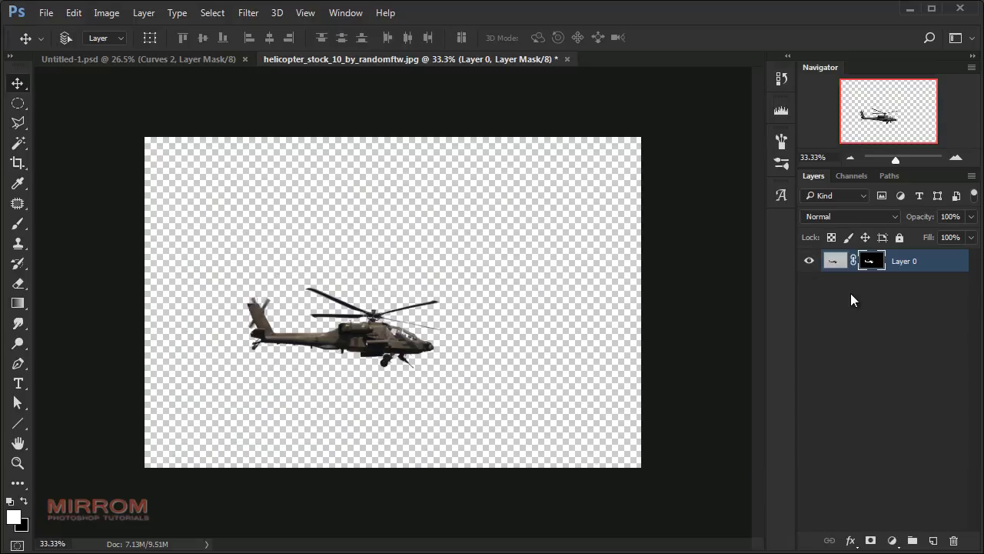
{"action": "key", "text": "ctrl+plus"}
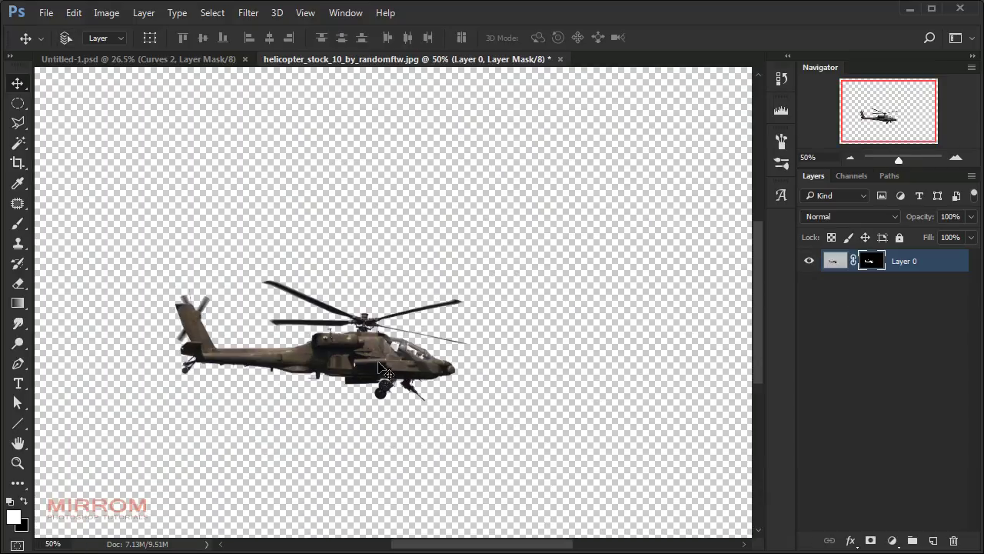
Refine the mask edge: smart radius 1 px, smooth 11, slight feather, shift edge -21%
{"action": "left_click", "coordinate": [212, 13]}
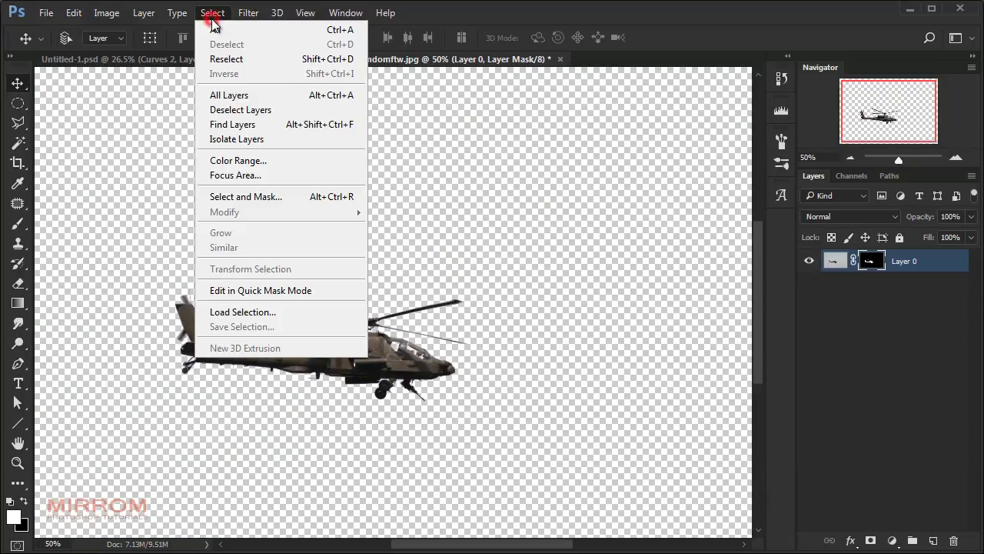
{"action": "left_click", "coordinate": [268, 197]}
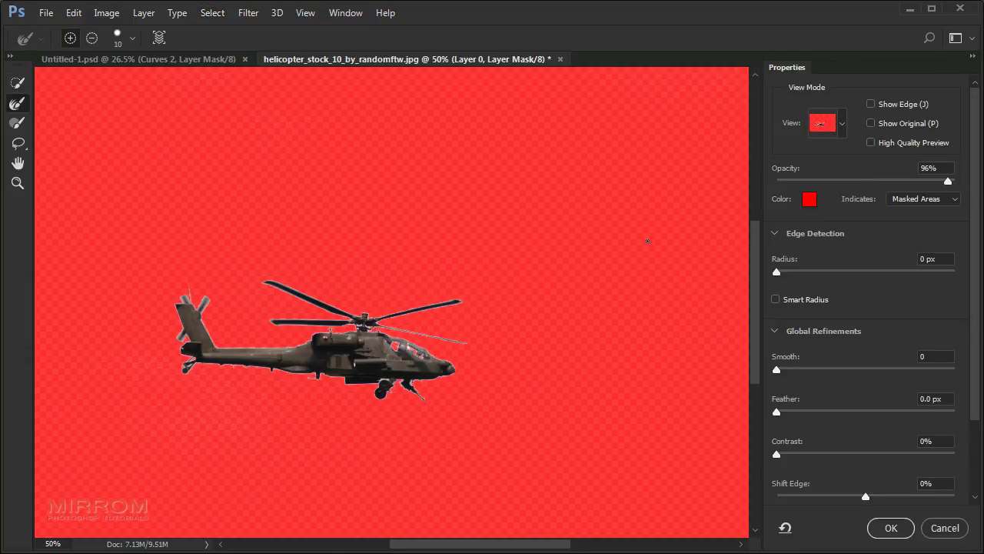
{"action": "left_click", "coordinate": [776, 299]}
{"action": "left_click_drag", "start_coordinate": [777, 272], "coordinate": [789, 272]}
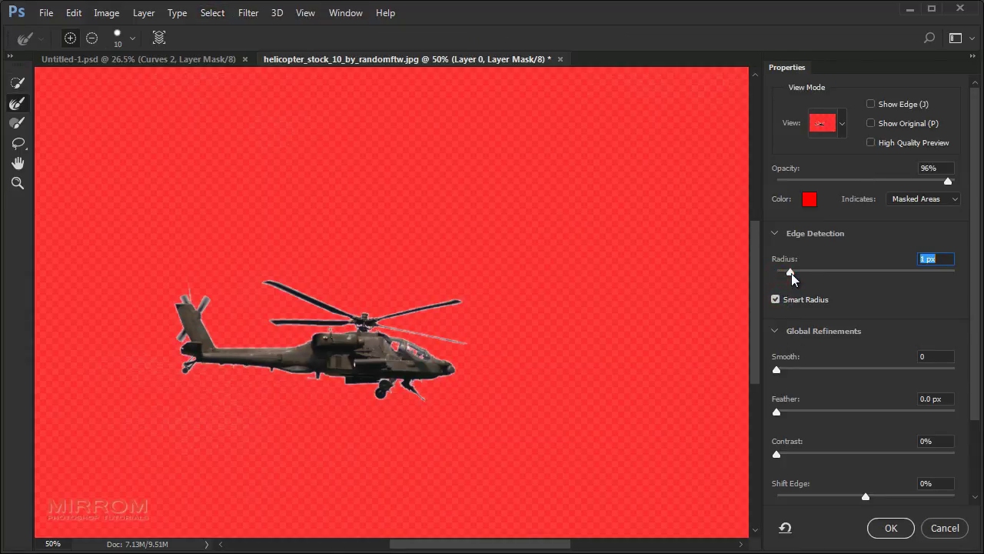
{"action": "left_click_drag", "start_coordinate": [776, 370], "coordinate": [796, 370]}
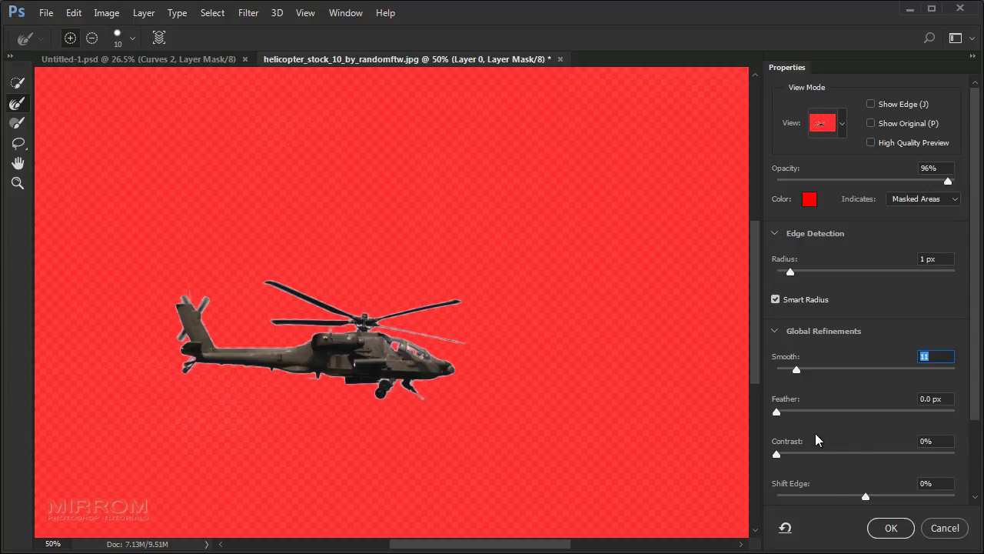
{"action": "left_click_drag", "start_coordinate": [777, 412], "coordinate": [780, 412]}
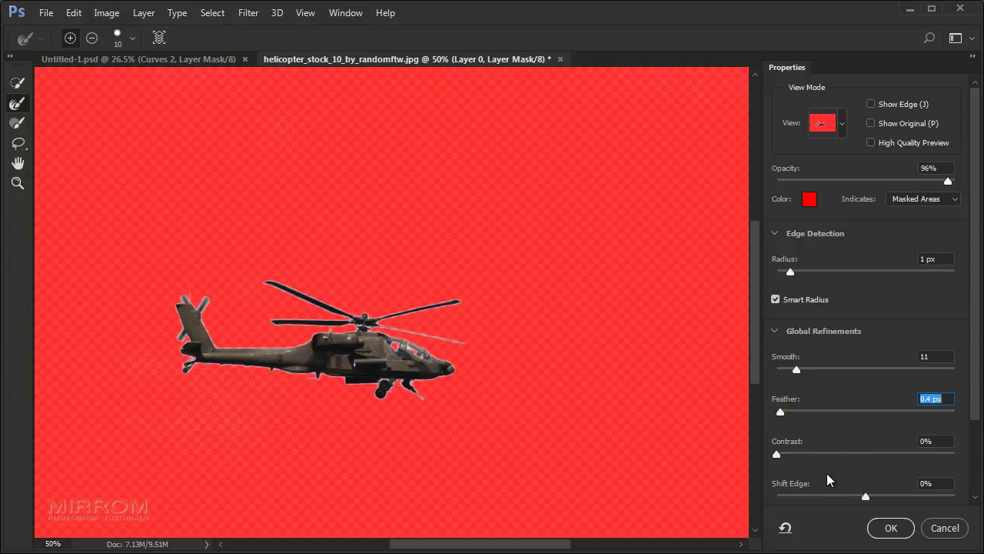
{"action": "left_click_drag", "start_coordinate": [863, 498], "coordinate": [850, 500]}
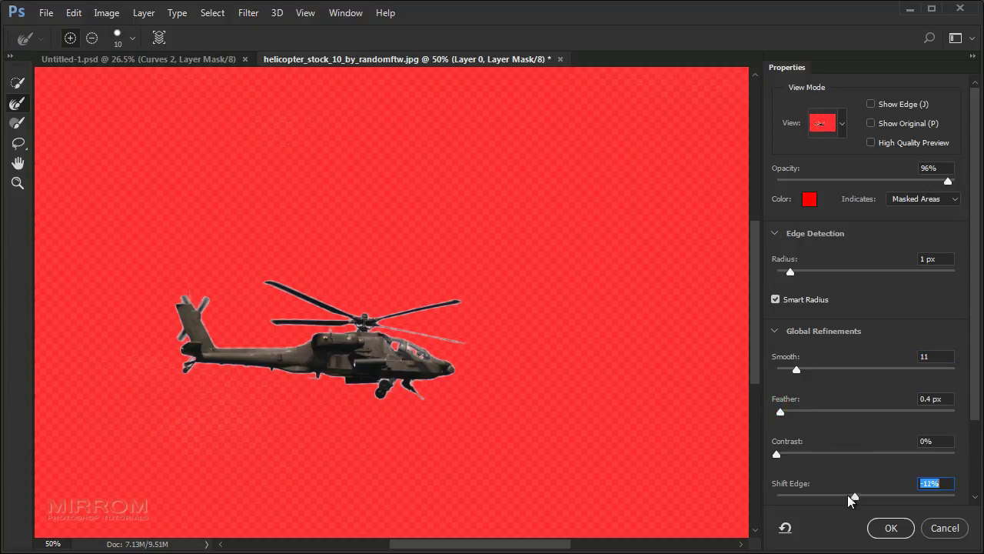
{"action": "left_click", "coordinate": [891, 528]}
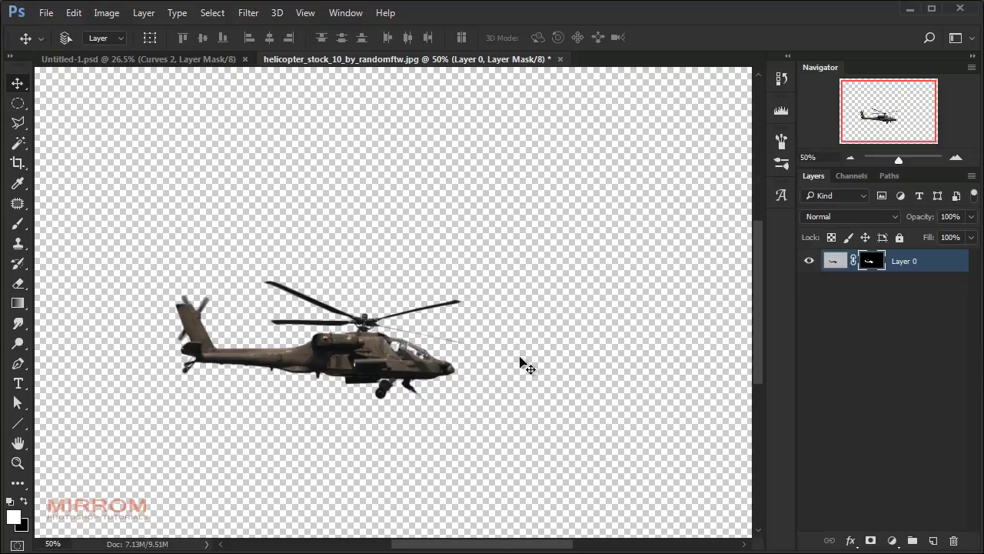
{"action": "left_click", "coordinate": [189, 60]}
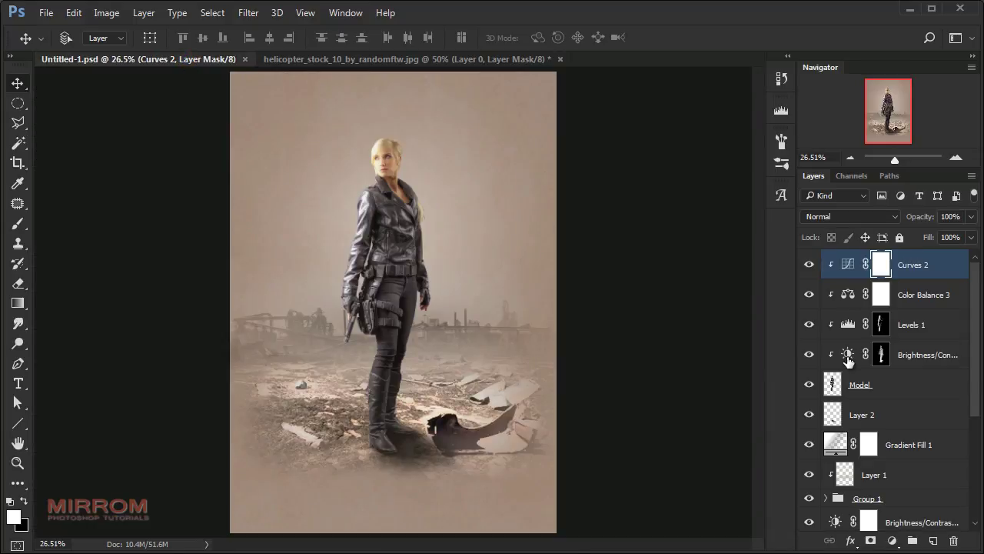
Drag the helicopter above Gradient Fill 1 in the composite and close its source unsaved
{"action": "scroll", "coordinate": [849, 361], "scroll_direction": "down", "scroll_amount": 4}
{"action": "left_click", "coordinate": [809, 356]}
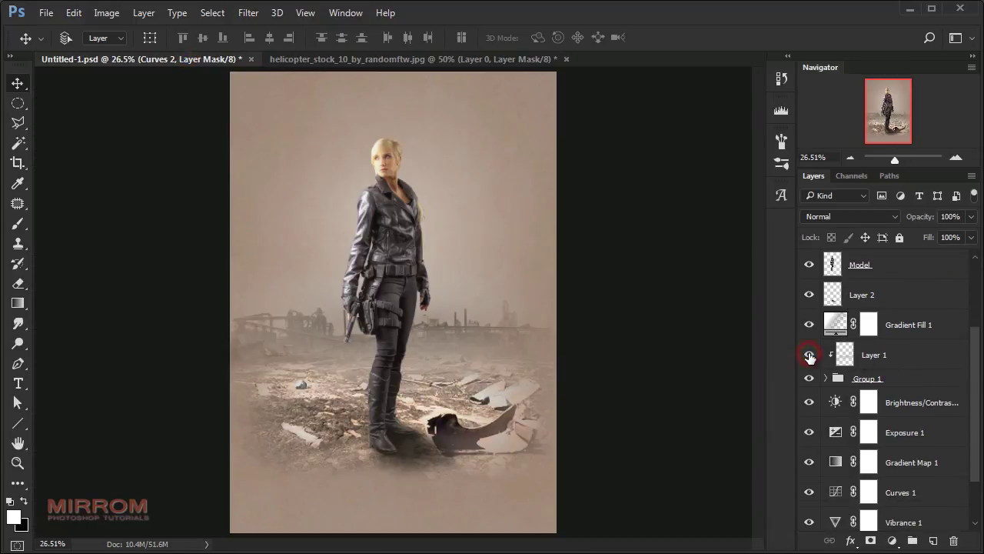
{"action": "left_click", "coordinate": [810, 324]}
{"action": "left_click", "coordinate": [909, 325]}
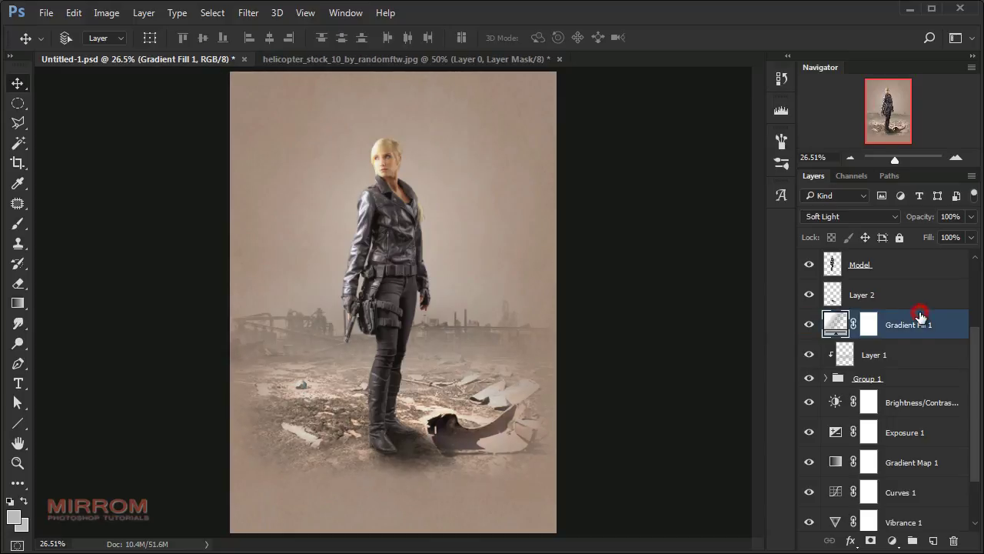
{"action": "left_click", "coordinate": [421, 61]}
{"action": "mouse_move", "coordinate": [358, 342]}
{"action": "left_mouse_down"}
{"action": "mouse_move", "coordinate": [325, 177]}
{"action": "mouse_move", "coordinate": [415, 223]}
{"action": "mouse_move", "coordinate": [500, 215]}
{"action": "left_mouse_up"}
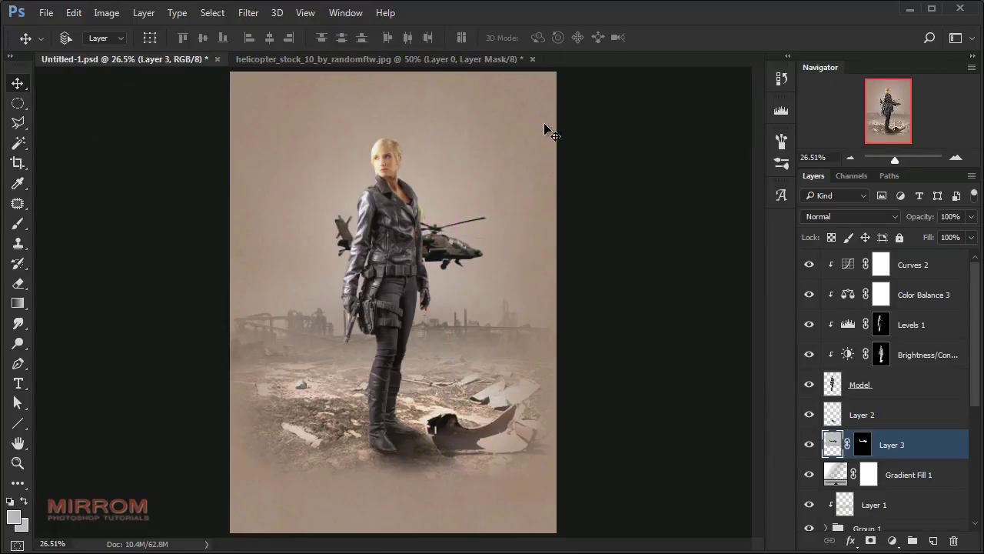
{"action": "left_click", "coordinate": [531, 60]}
{"action": "left_click", "coordinate": [501, 228]}
Scale the helicopter to about 84% and place it right of the model's shoulders
{"action": "left_click_drag", "start_coordinate": [479, 265], "coordinate": [510, 247]}
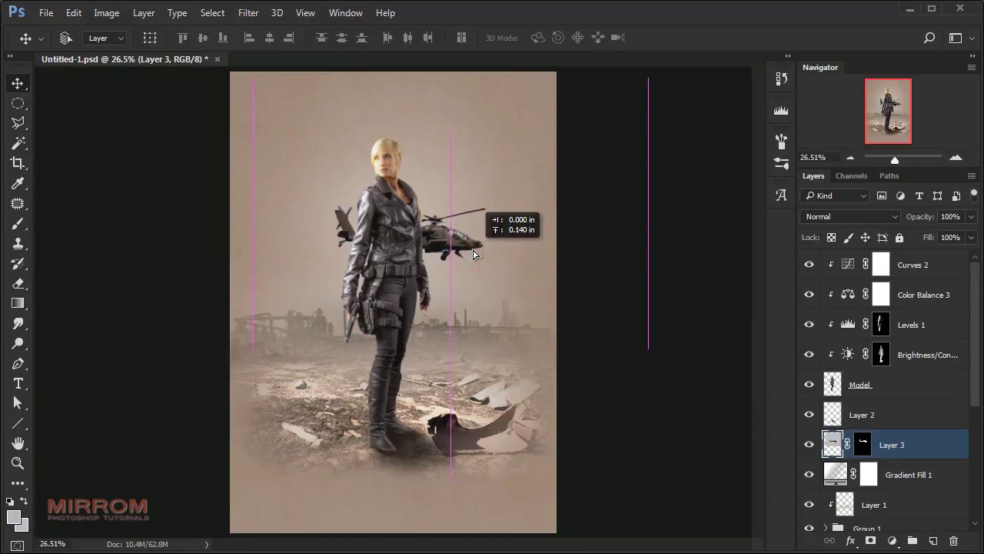
{"action": "key", "text": "ctrl+t"}
{"action": "left_click_drag", "start_coordinate": [648, 339], "coordinate": [617, 323]}
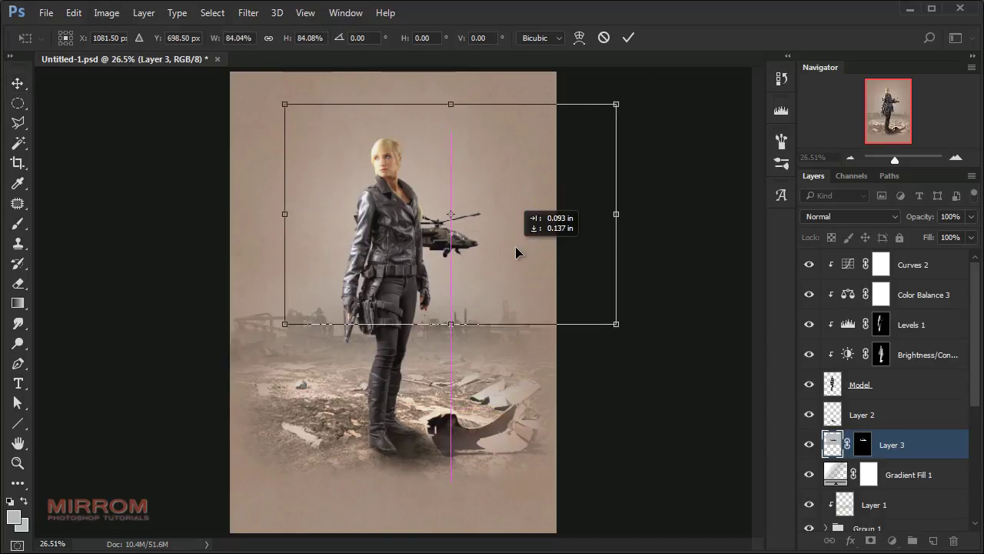
{"action": "left_click_drag", "start_coordinate": [518, 314], "coordinate": [532, 253]}
{"action": "left_click_drag", "start_coordinate": [634, 103], "coordinate": [619, 123]}
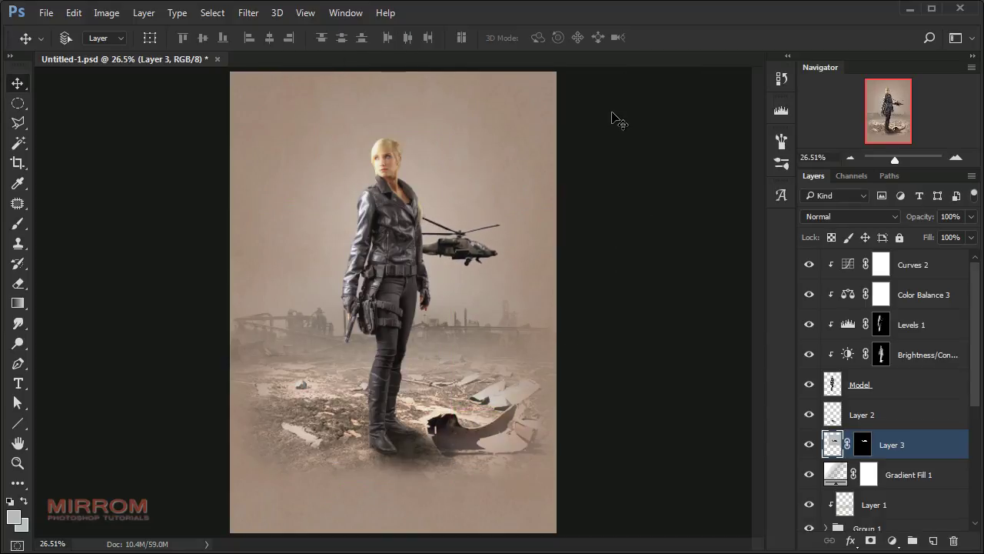
{"action": "left_click", "coordinate": [243, 37]}
{"action": "key", "text": "Return"}
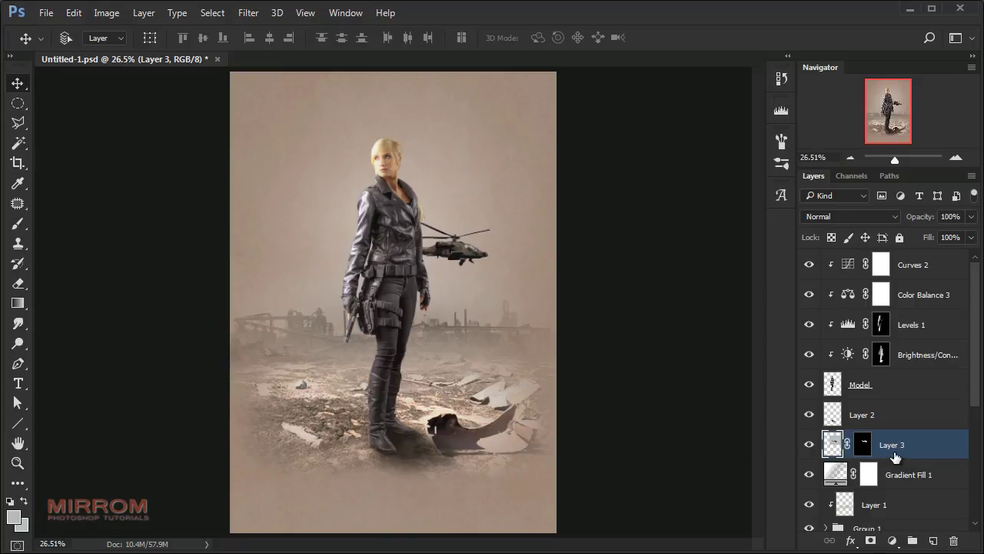
Add Levels 2 clipped to helicopter Layer 3 with input black 42 and output black about 41
{"action": "left_click", "coordinate": [892, 541]}
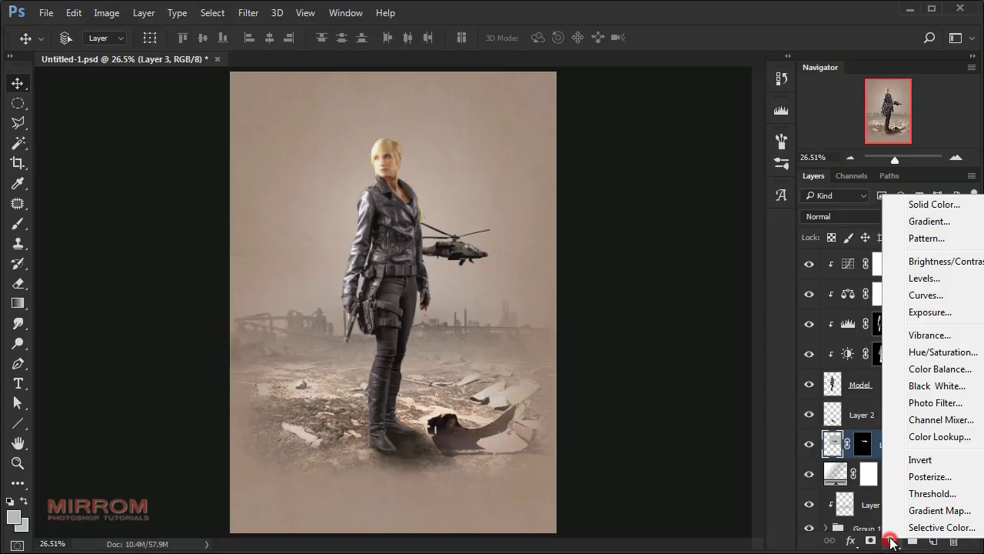
{"action": "left_click", "coordinate": [923, 279]}
{"action": "left_click", "coordinate": [645, 429]}
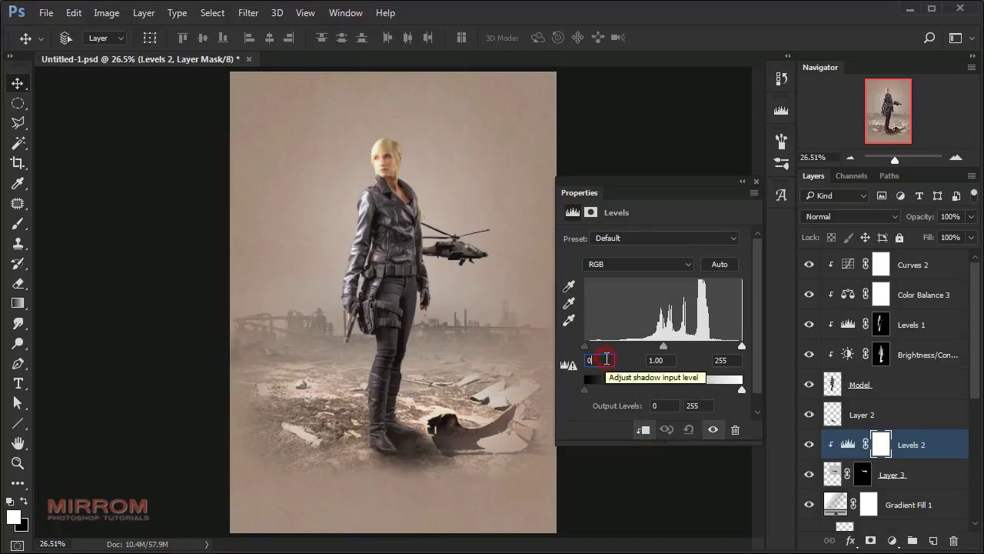
{"action": "left_click_drag", "start_coordinate": [585, 346], "coordinate": [610, 348]}
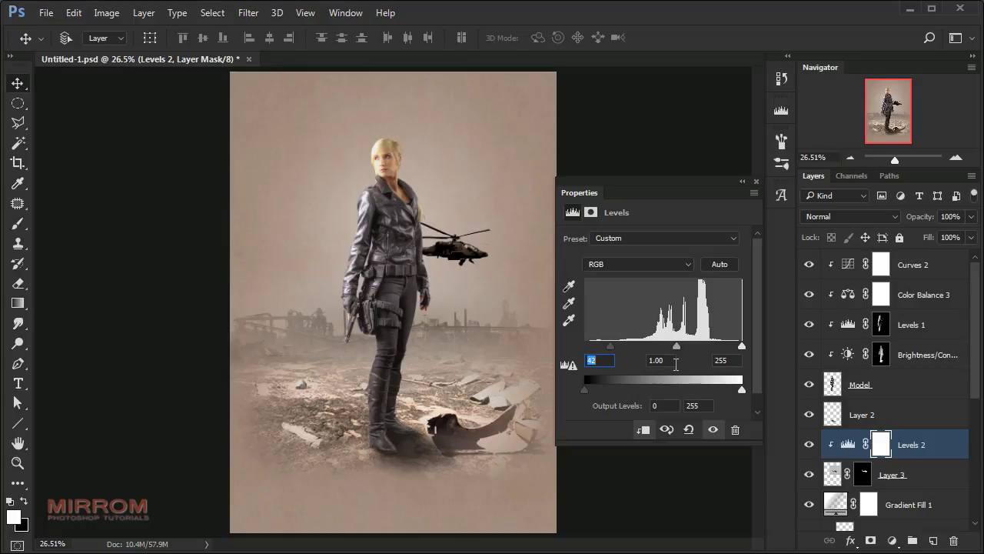
{"action": "key", "text": "Up"}
{"action": "key", "text": "Up"}
{"action": "key", "text": "Up"}
{"action": "left_click_drag", "start_coordinate": [595, 390], "coordinate": [609, 390]}
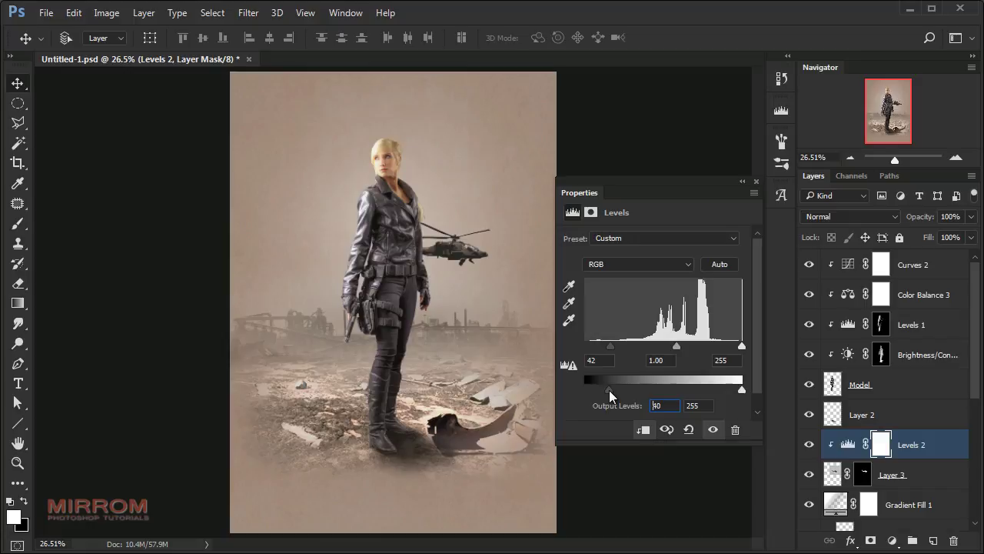
{"action": "double_click", "coordinate": [675, 404]}
{"action": "left_click", "coordinate": [756, 183]}
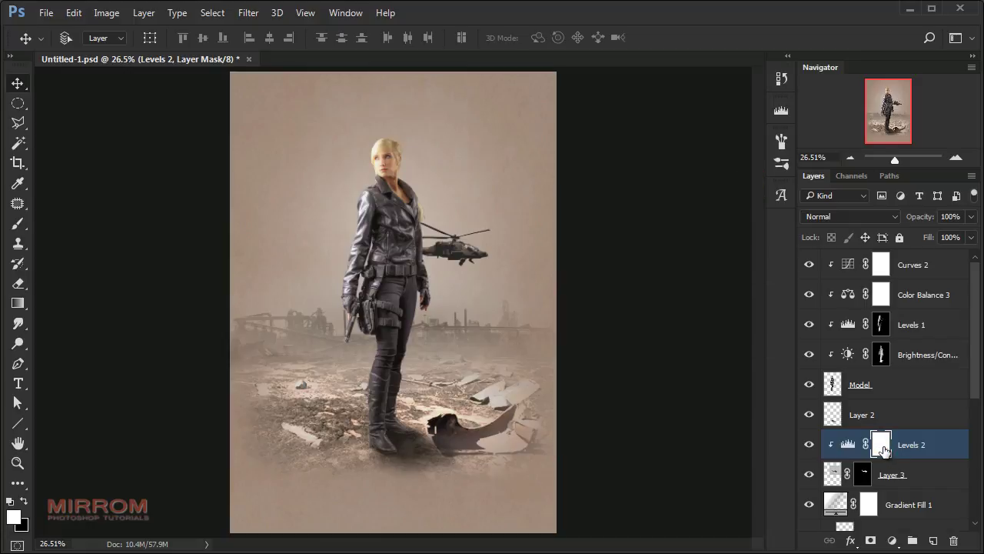
Invert the Levels 2 mask to hide the haze, zoom in, and pick the Brush Tool
{"action": "key", "text": "ctrl+i"}
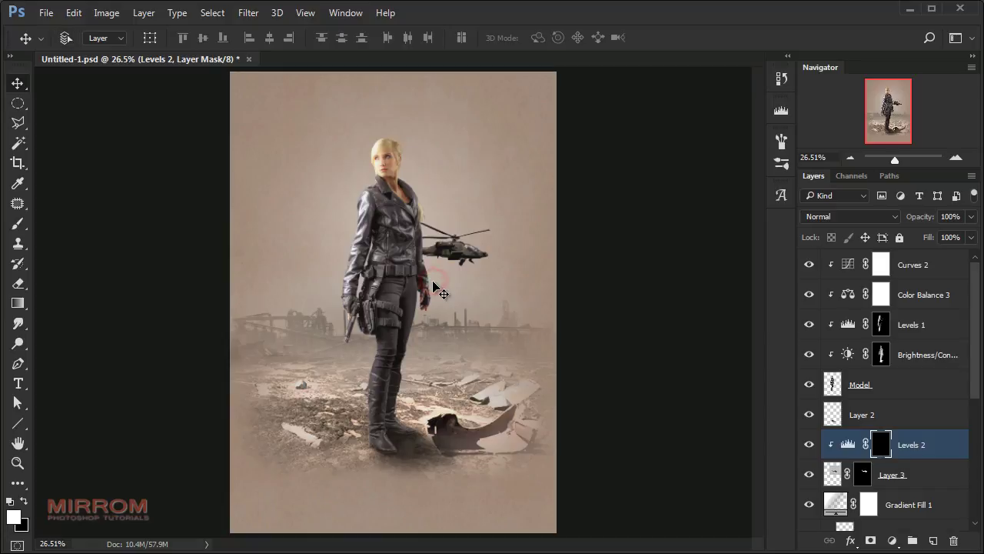
{"action": "scroll", "coordinate": [435, 289], "scroll_direction": "up", "scroll_amount": 1}
{"action": "scroll", "coordinate": [435, 288], "scroll_direction": "up", "scroll_amount": 1}
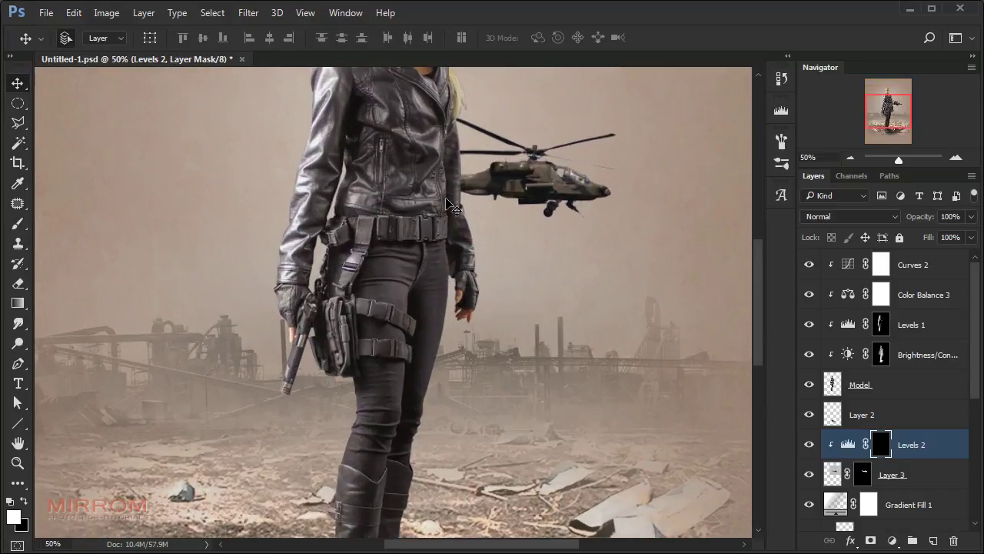
{"action": "scroll", "coordinate": [581, 237], "scroll_direction": "up", "scroll_amount": 1}
{"action": "scroll", "coordinate": [586, 241], "scroll_direction": "up", "scroll_amount": 1}
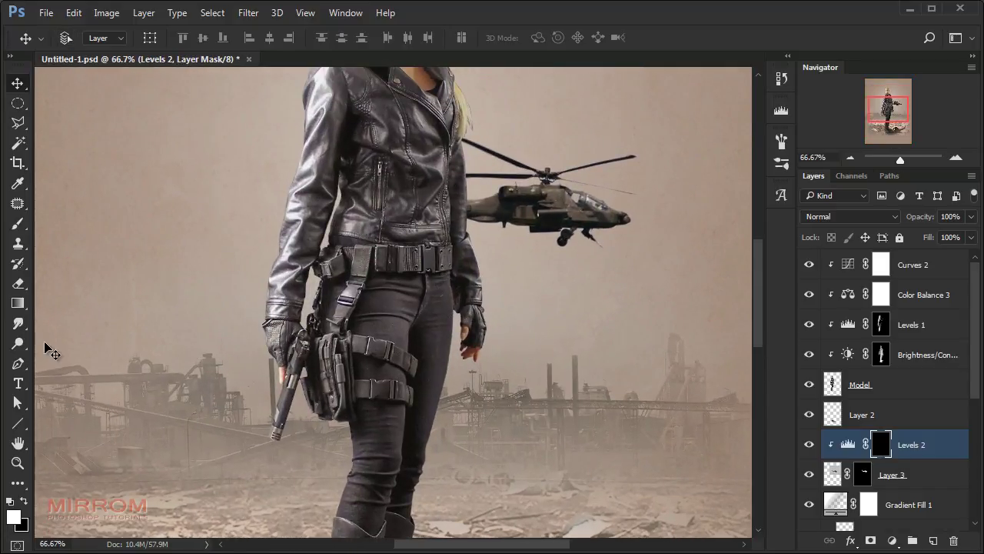
{"action": "left_click", "coordinate": [17, 224]}
{"action": "left_click", "coordinate": [61, 224]}
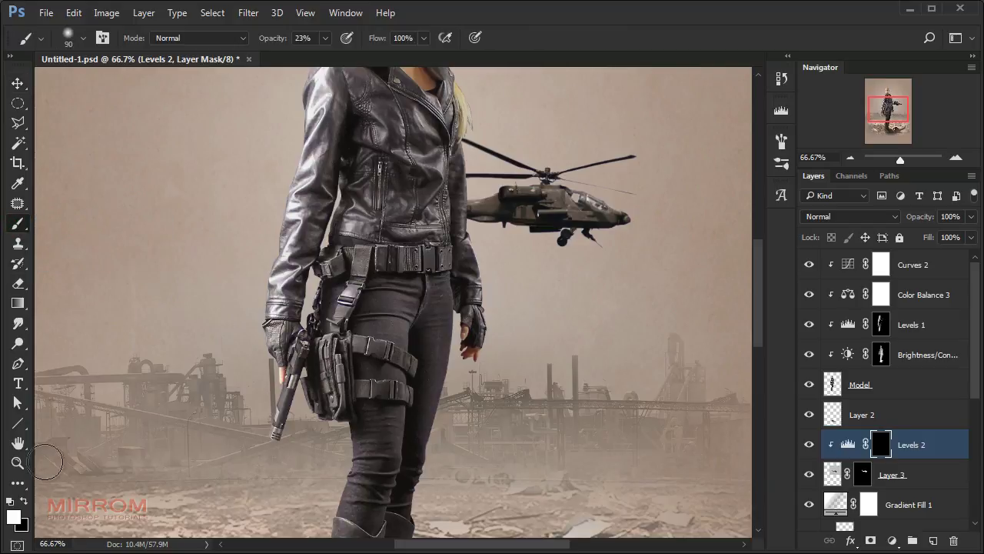
Paint white at 83% brush opacity over the helicopter body to restore the haze there
{"action": "left_click_drag", "start_coordinate": [275, 40], "coordinate": [317, 59]}
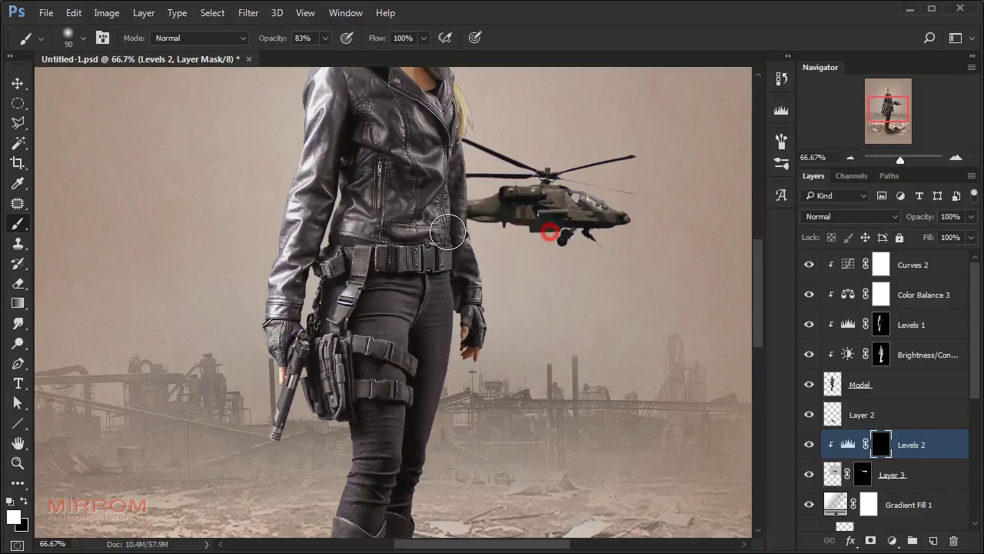
{"action": "left_click_drag", "start_coordinate": [628, 236], "coordinate": [492, 230]}
{"action": "left_click_drag", "start_coordinate": [598, 235], "coordinate": [631, 238]}
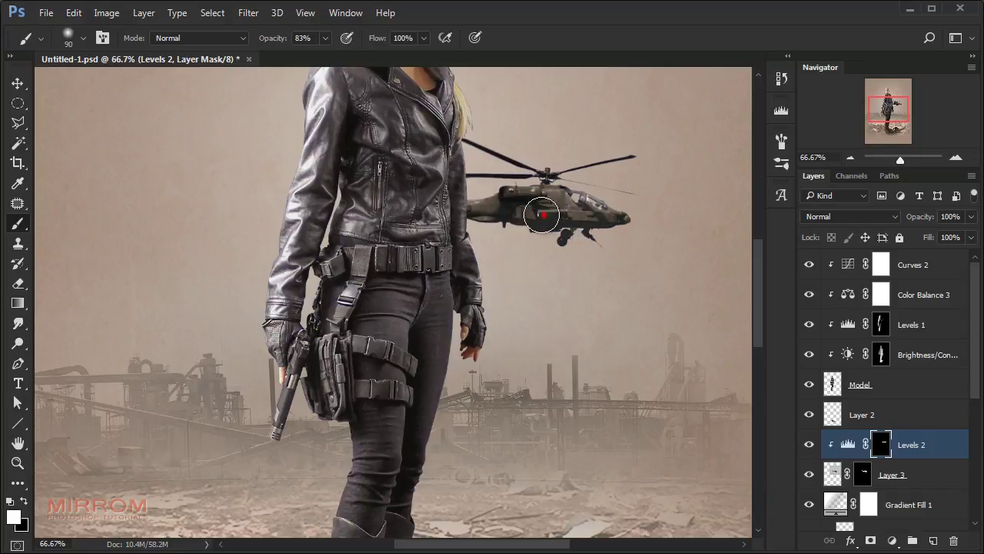
{"action": "left_click_drag", "start_coordinate": [621, 246], "coordinate": [530, 246]}
{"action": "key", "text": "bracketleft"}
{"action": "key", "text": "bracketleft"}
{"action": "key", "text": "bracketleft"}
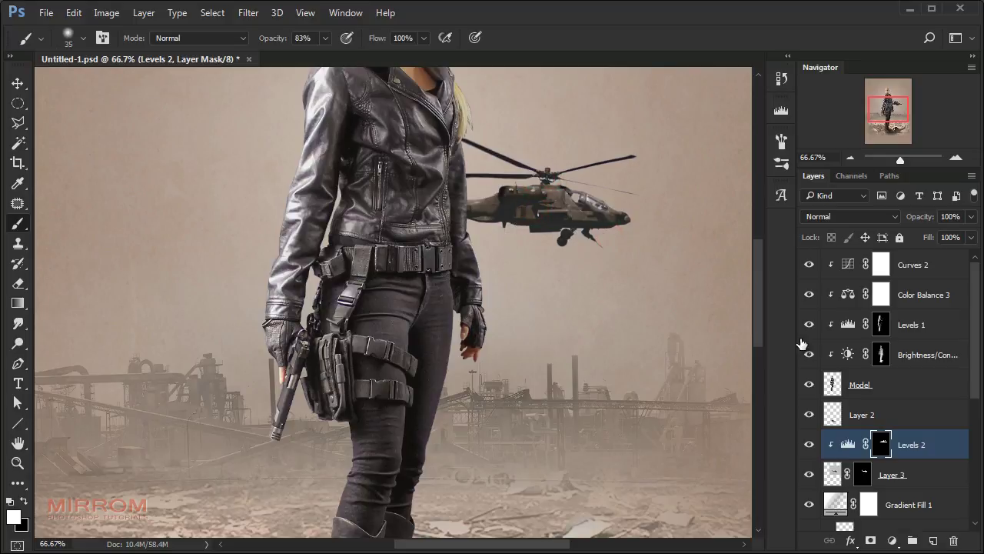
{"action": "left_click", "coordinate": [894, 542]}
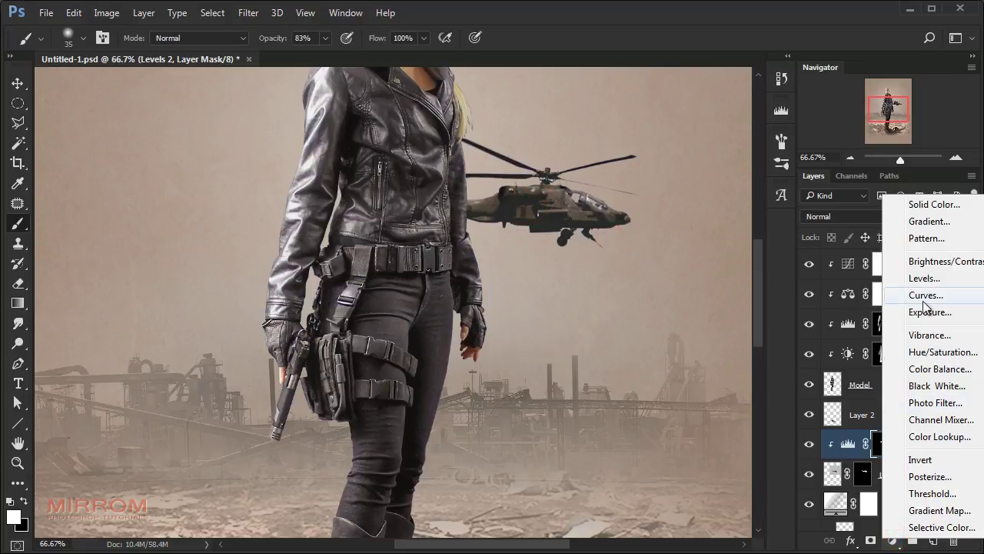
Add Levels 3 clipped to the helicopter with midtones 1.14 and white input about 205
{"action": "left_click", "coordinate": [915, 278]}
{"action": "left_click", "coordinate": [646, 430]}
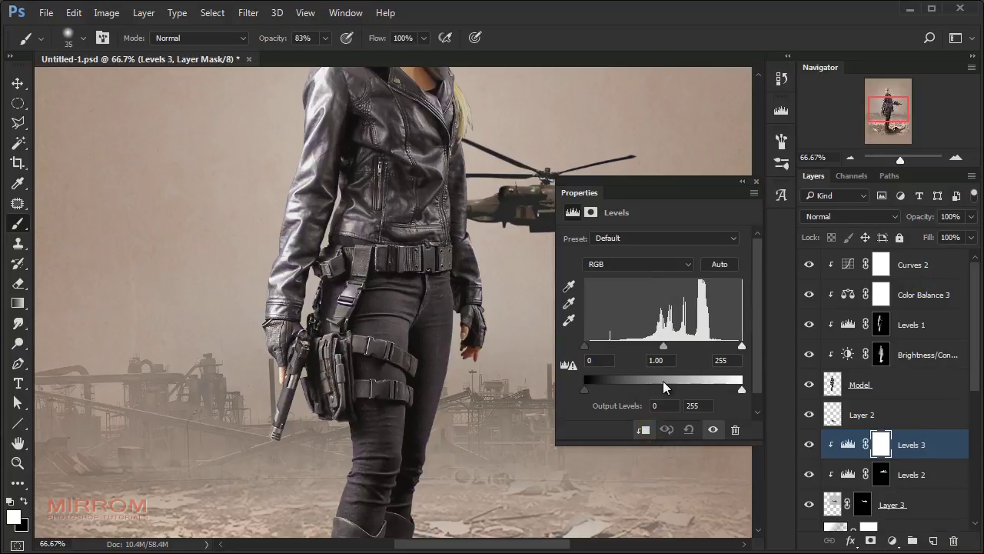
{"action": "left_click_drag", "start_coordinate": [663, 346], "coordinate": [651, 346]}
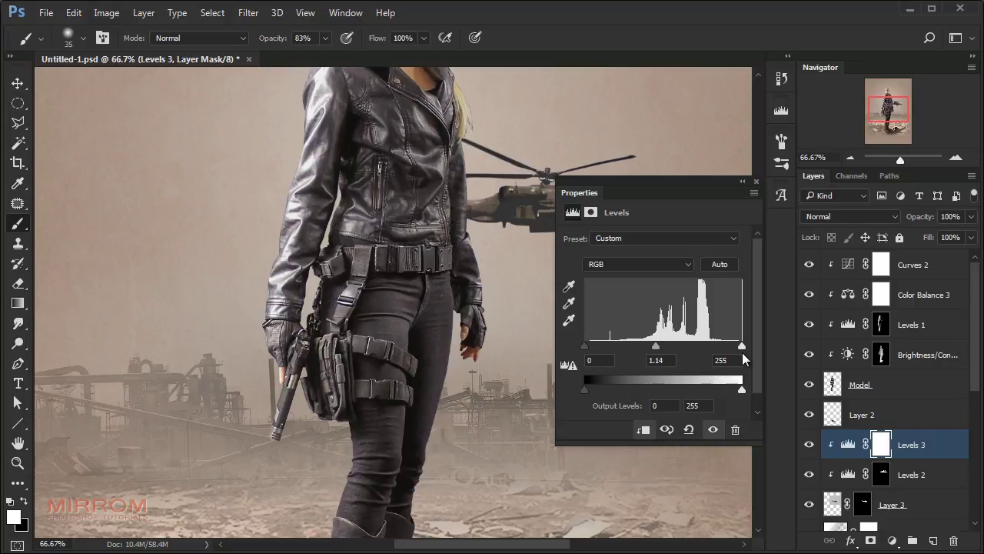
{"action": "left_click_drag", "start_coordinate": [741, 345], "coordinate": [737, 346]}
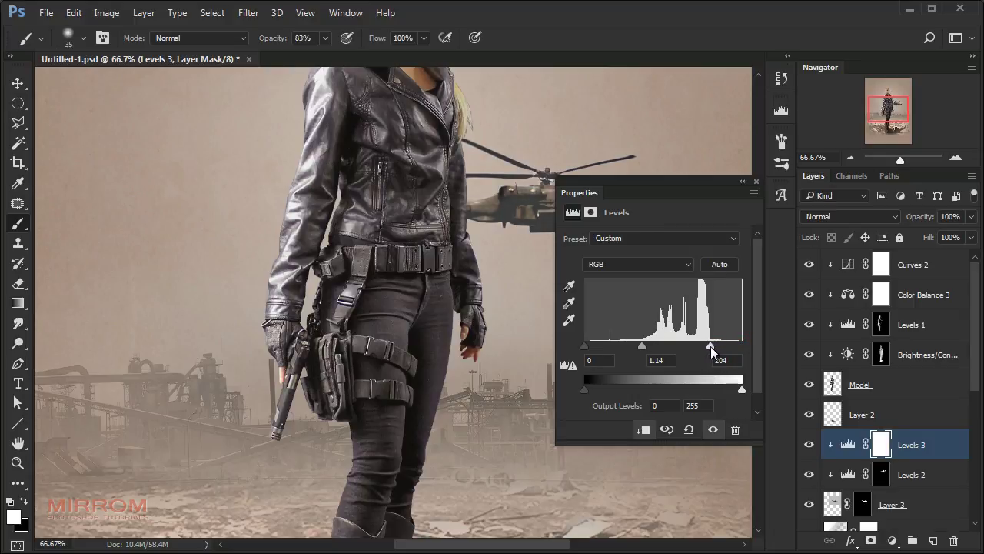
{"action": "left_click_drag", "start_coordinate": [712, 346], "coordinate": [714, 346]}
{"action": "scroll", "coordinate": [737, 360], "scroll_direction": "down", "scroll_amount": 7}
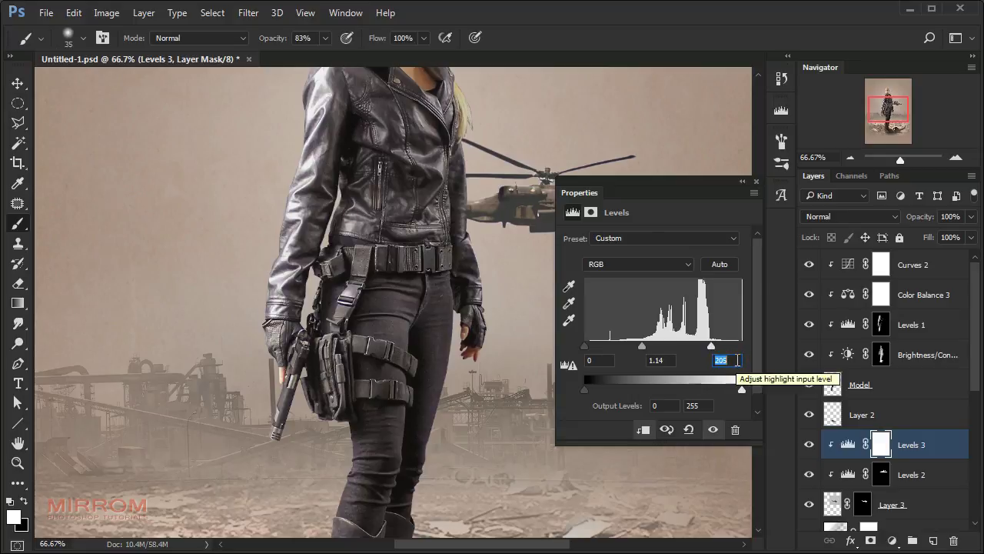
{"action": "left_click", "coordinate": [755, 183]}
Invert the Levels 3 mask and paint the brightening back onto the helicopter tail and body
{"action": "left_click", "coordinate": [809, 444]}
{"action": "left_click", "coordinate": [809, 444]}
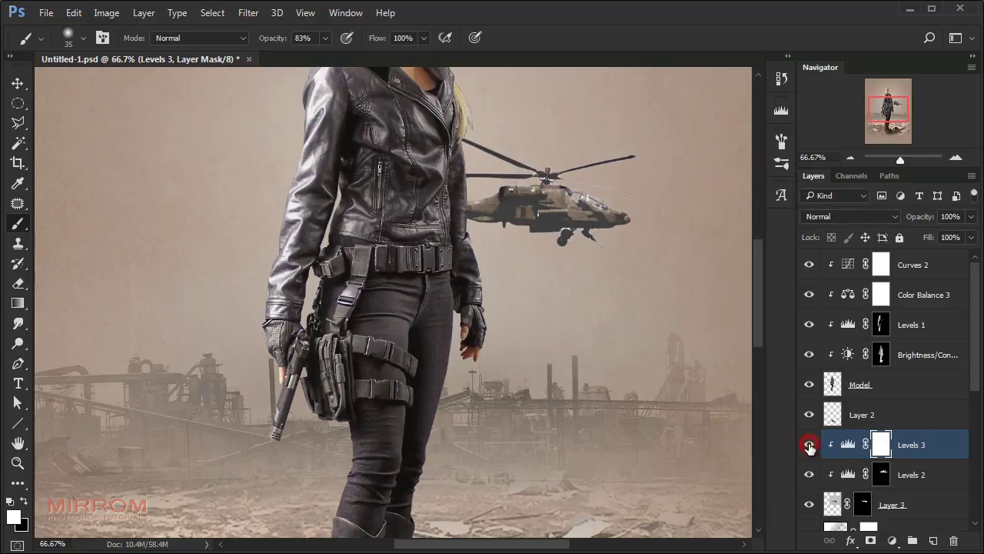
{"action": "left_click", "coordinate": [881, 445]}
{"action": "key", "text": "ctrl+i"}
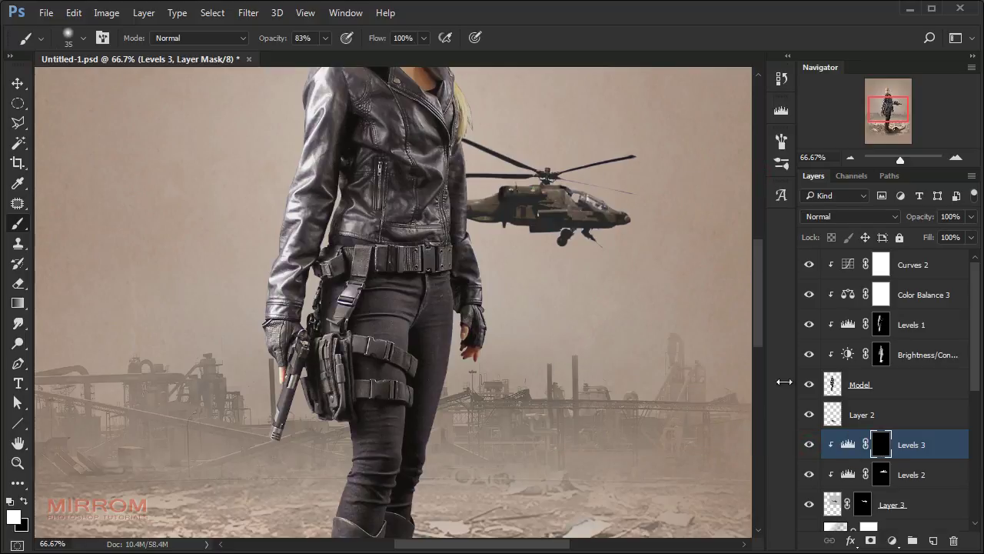
{"action": "left_click_drag", "start_coordinate": [504, 205], "coordinate": [409, 201]}
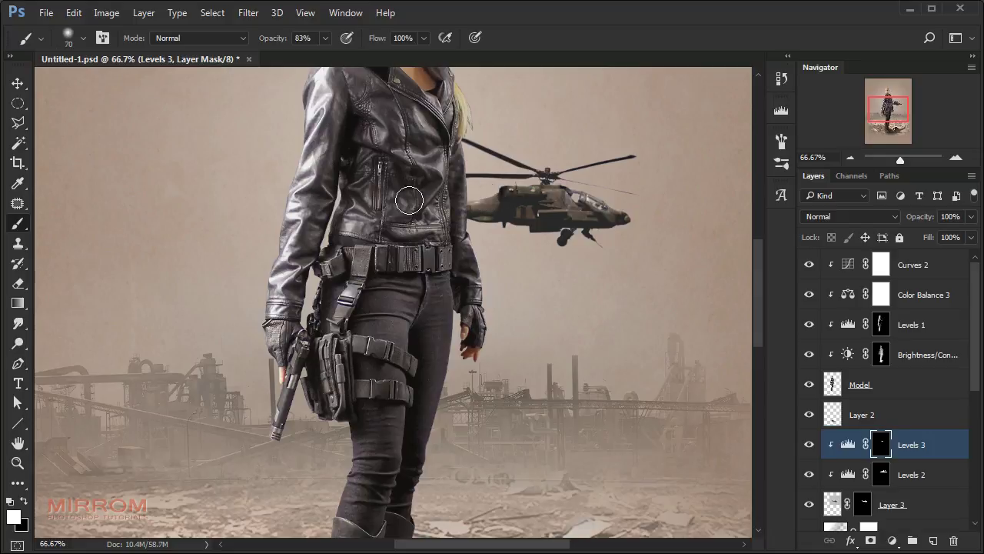
{"action": "key", "text": "bracketleft"}
{"action": "left_click_drag", "start_coordinate": [640, 207], "coordinate": [576, 191]}
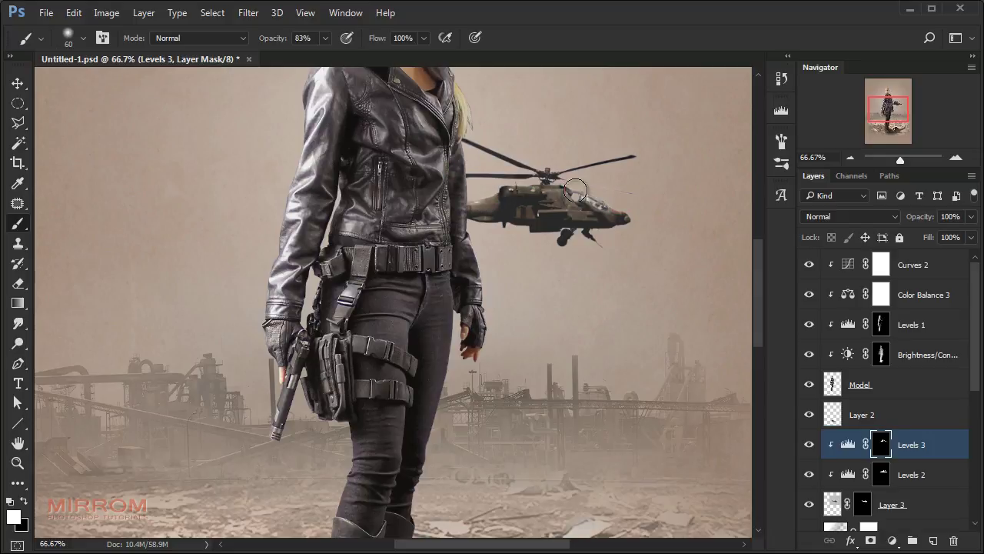
{"action": "key", "text": "ctrl+0"}
{"action": "key", "text": "v"}
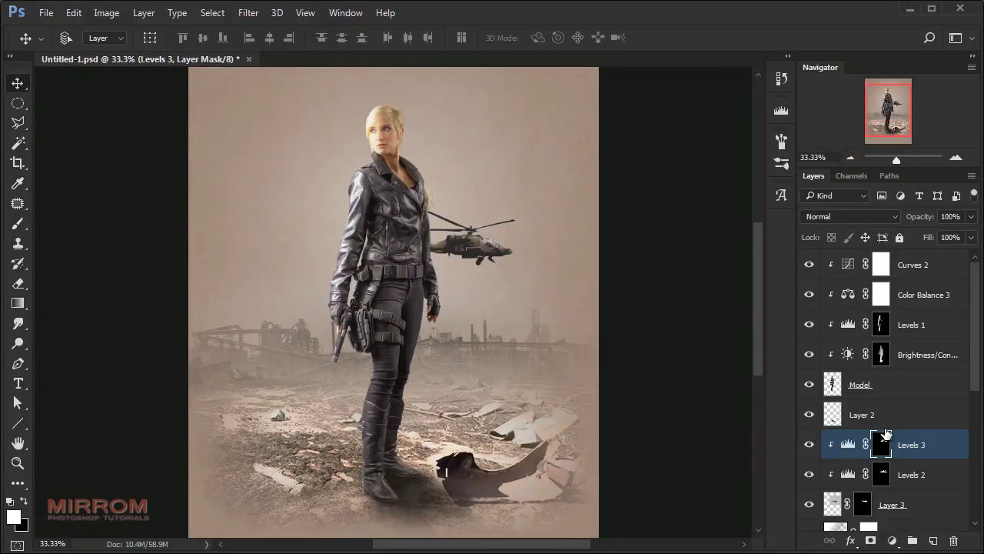
Add a Color Balance layer clipped to the helicopter with Cyan-Red at +13
{"action": "left_click", "coordinate": [893, 541]}
{"action": "left_click", "coordinate": [890, 310]}
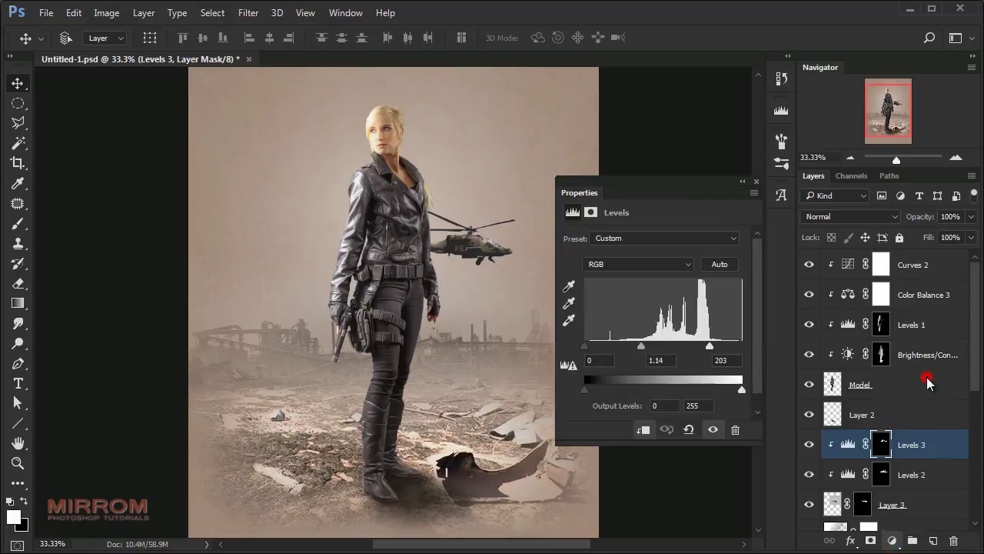
{"action": "left_click", "coordinate": [644, 430]}
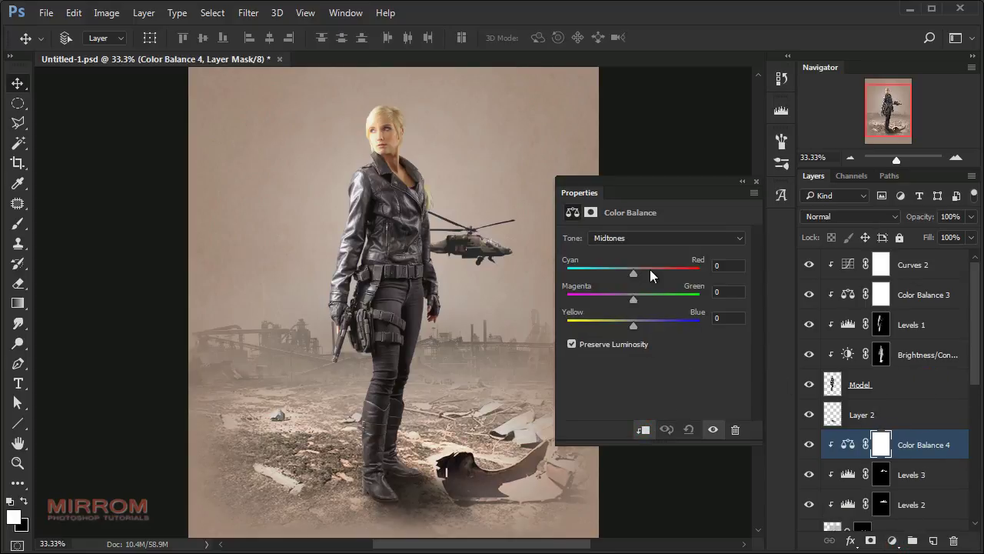
{"action": "left_click_drag", "start_coordinate": [641, 272], "coordinate": [642, 273]}
{"action": "left_click", "coordinate": [756, 181]}
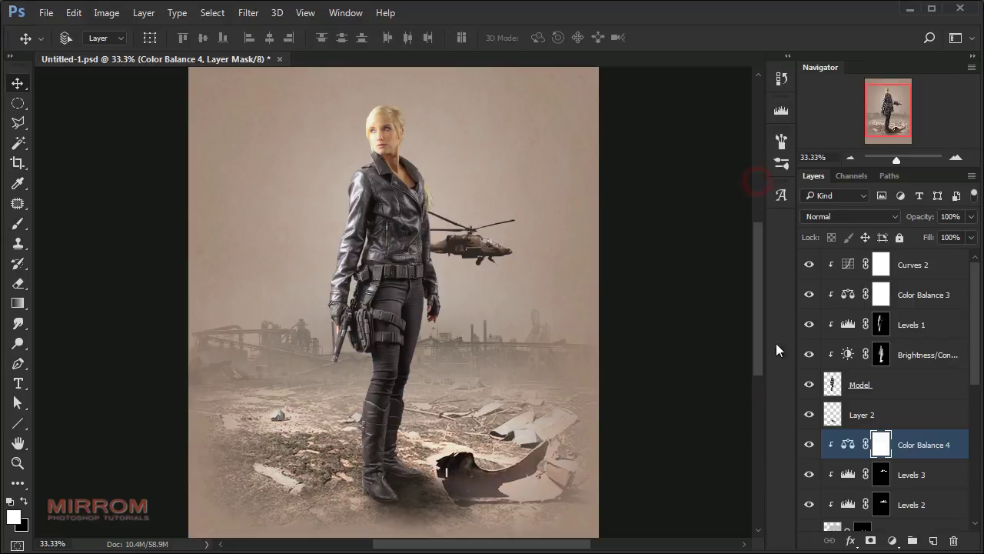
{"action": "scroll", "coordinate": [912, 440], "scroll_direction": "down", "scroll_amount": 2}
{"action": "scroll", "coordinate": [921, 433], "scroll_direction": "down", "scroll_amount": 1}
Group the helicopter with its adjustments as Group 2 and lower its opacity to about 60%
{"action": "left_click", "coordinate": [916, 444], "text": "shift"}
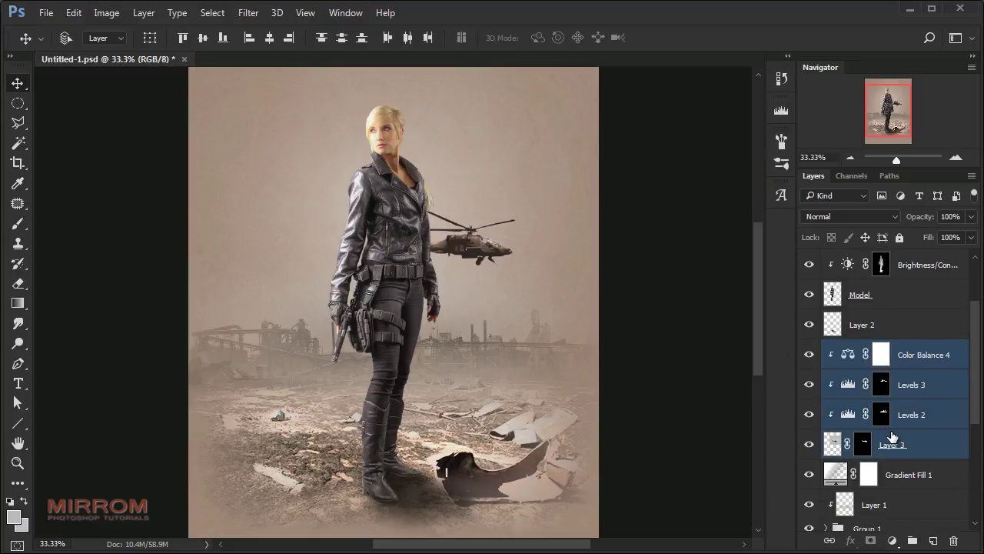
{"action": "key", "text": "ctrl+g"}
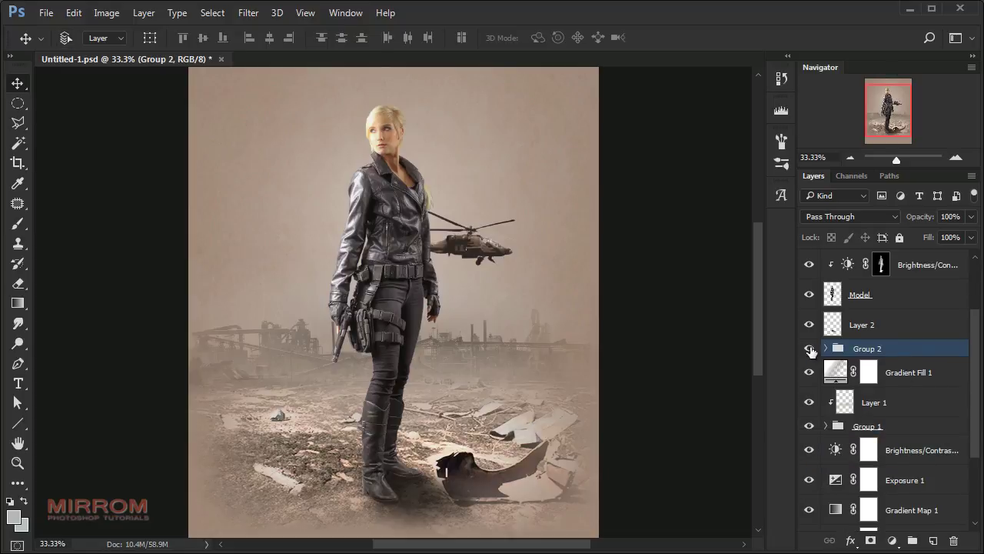
{"action": "left_click", "coordinate": [809, 348]}
{"action": "left_click", "coordinate": [809, 348]}
{"action": "key", "text": "ctrl"}
{"action": "left_click", "coordinate": [970, 223]}
{"action": "left_click_drag", "start_coordinate": [970, 236], "coordinate": [952, 239]}
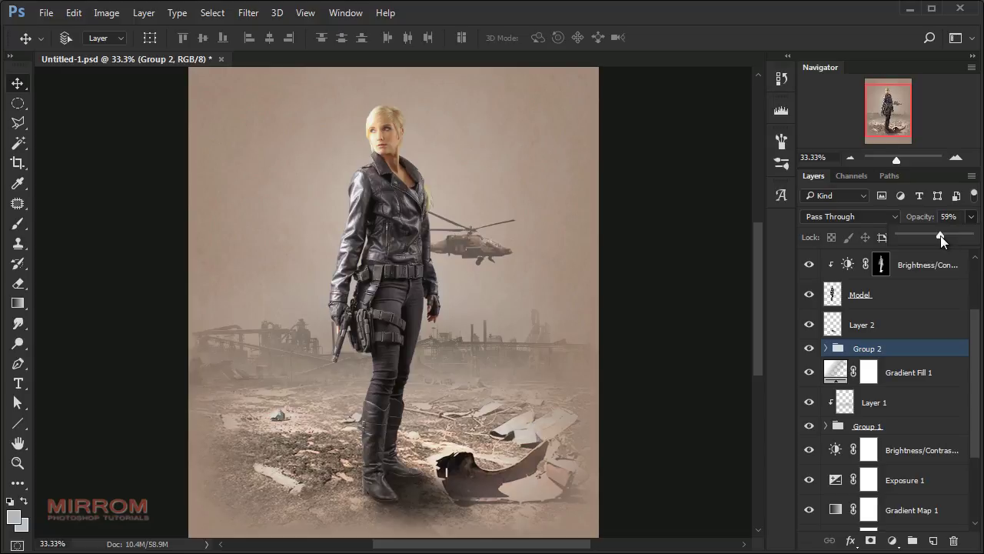
{"action": "left_click", "coordinate": [907, 353]}
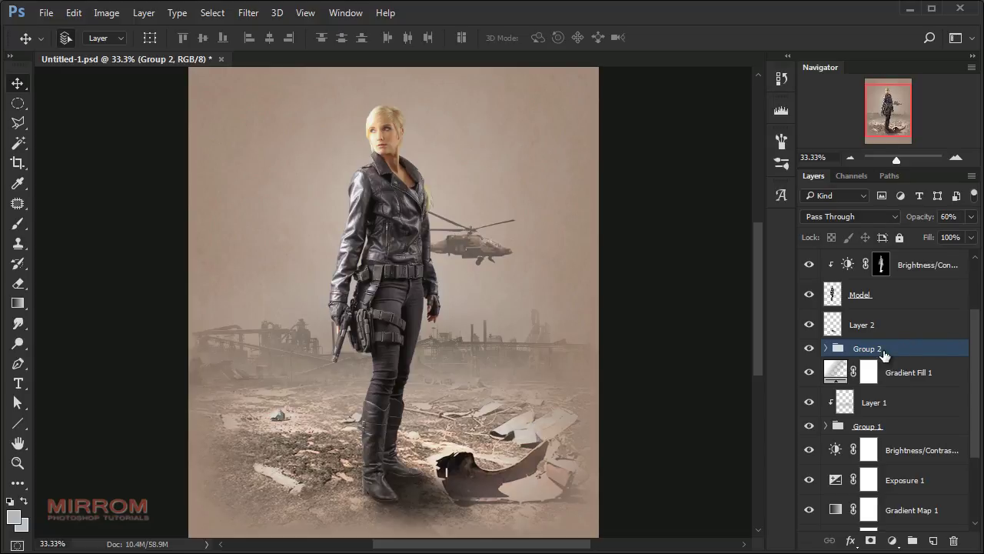
Duplicate Group 2, move the copy left of the woman, and scale it down
{"action": "key", "text": "ctrl+j"}
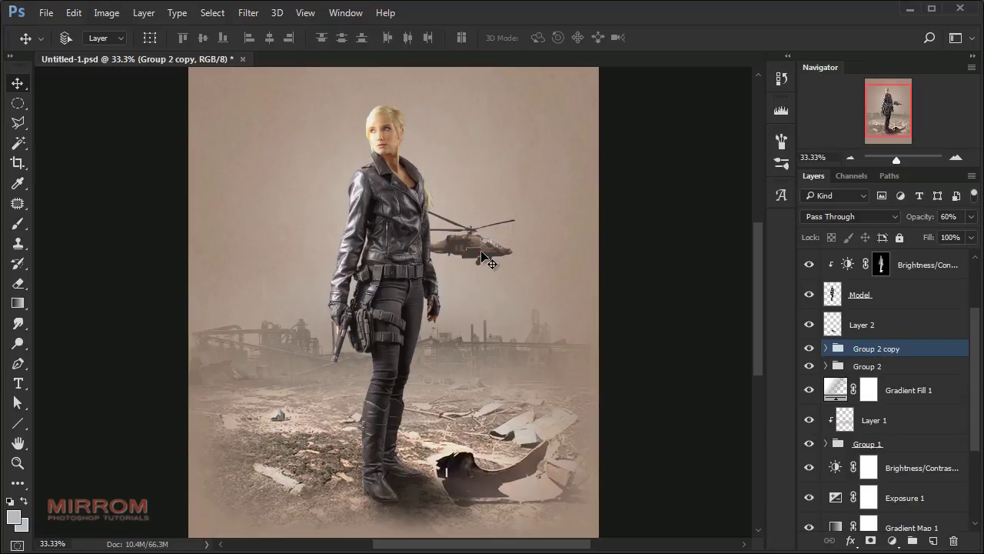
{"action": "mouse_move", "coordinate": [483, 258]}
{"action": "left_mouse_down"}
{"action": "mouse_move", "coordinate": [382, 275]}
{"action": "mouse_move", "coordinate": [356, 207]}
{"action": "mouse_move", "coordinate": [334, 202]}
{"action": "left_mouse_up"}
{"action": "key", "text": "ctrl+t"}
{"action": "key", "text": "Return"}
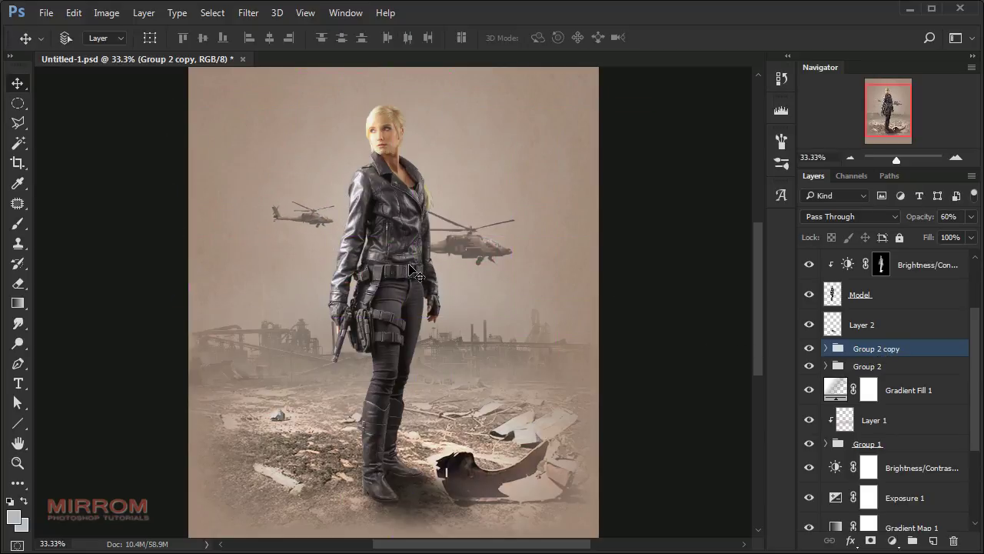
{"action": "left_click", "coordinate": [269, 215]}
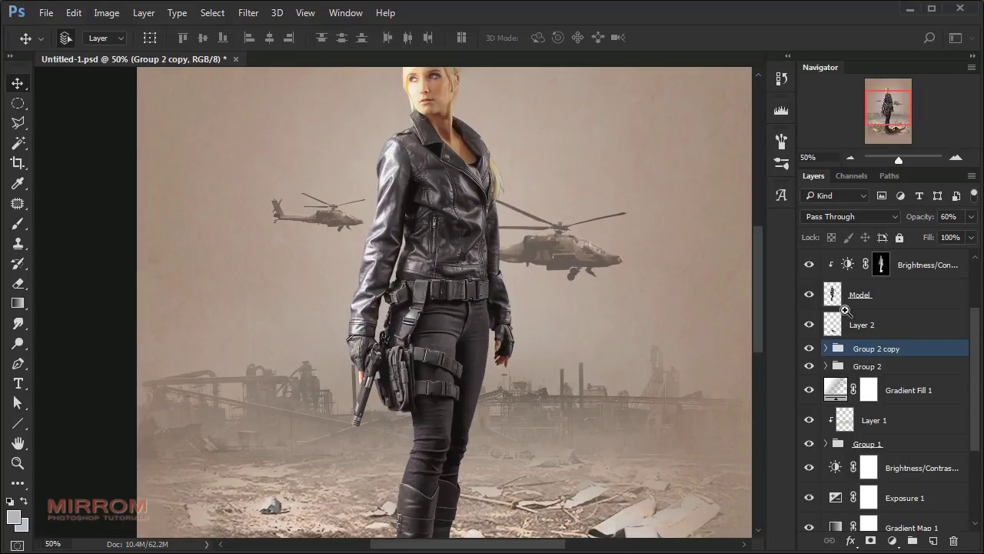
Check the copy's Levels 3 adjustment and mask, then collapse the group and fit the view
{"action": "left_click", "coordinate": [826, 348]}
{"action": "left_click", "coordinate": [819, 402]}
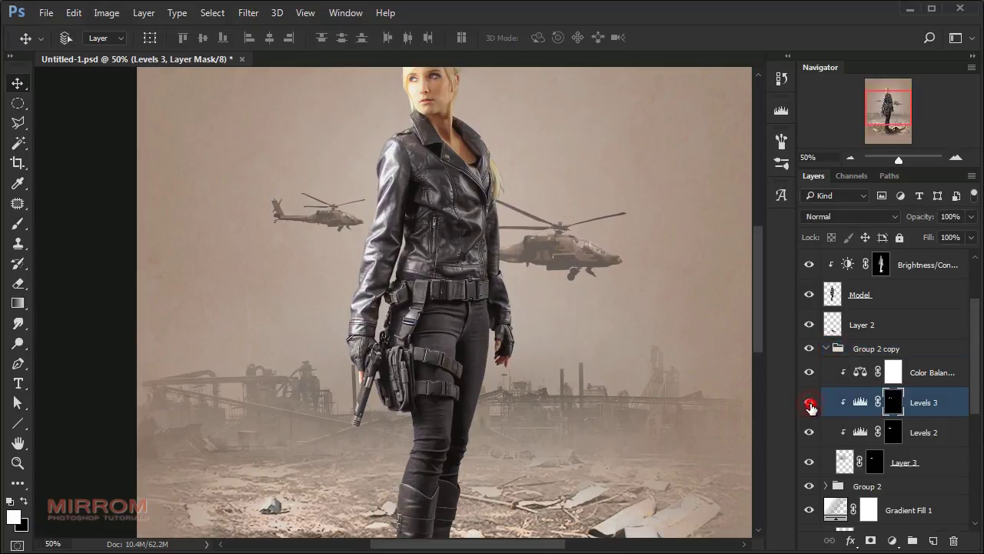
{"action": "left_click", "coordinate": [893, 403]}
{"action": "key", "text": "b"}
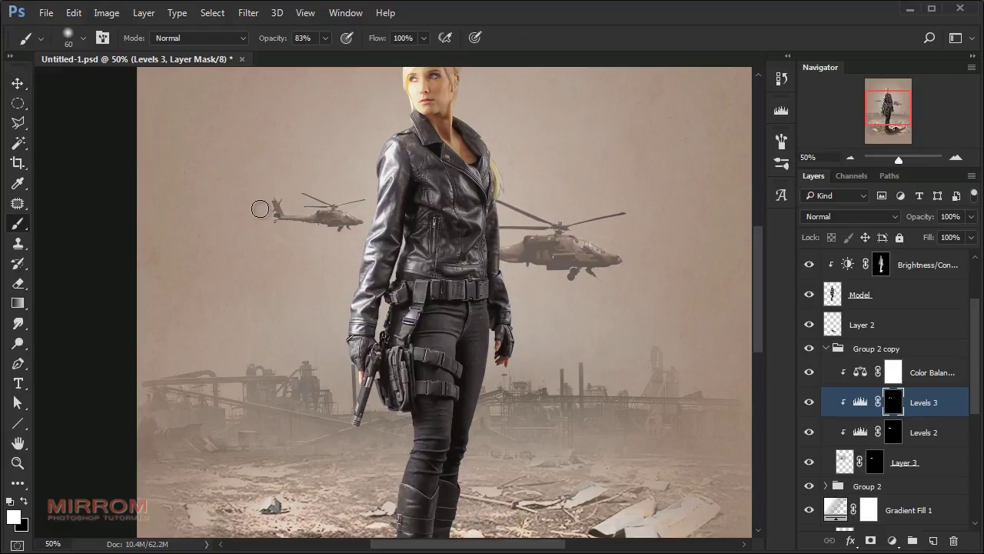
{"action": "key", "text": "v"}
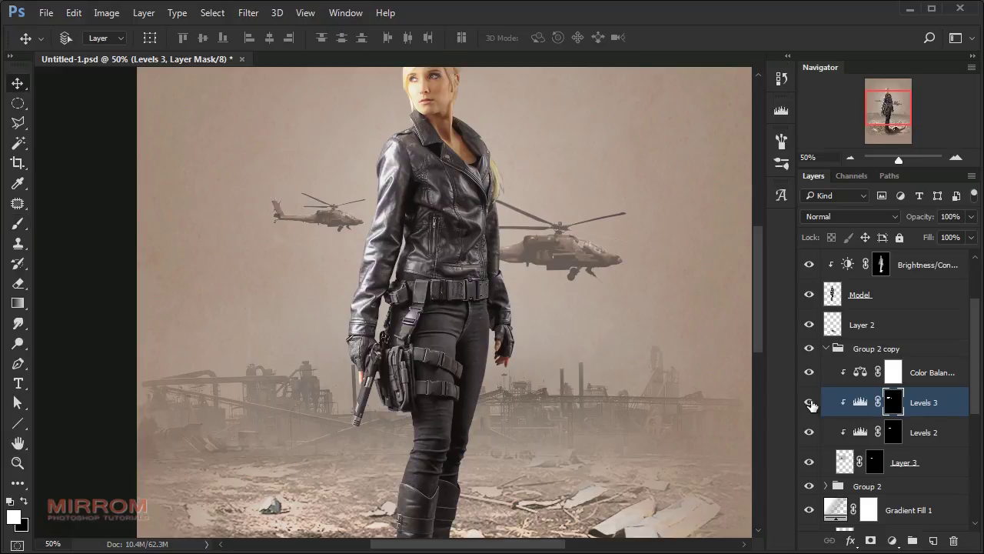
{"action": "left_click", "coordinate": [838, 348]}
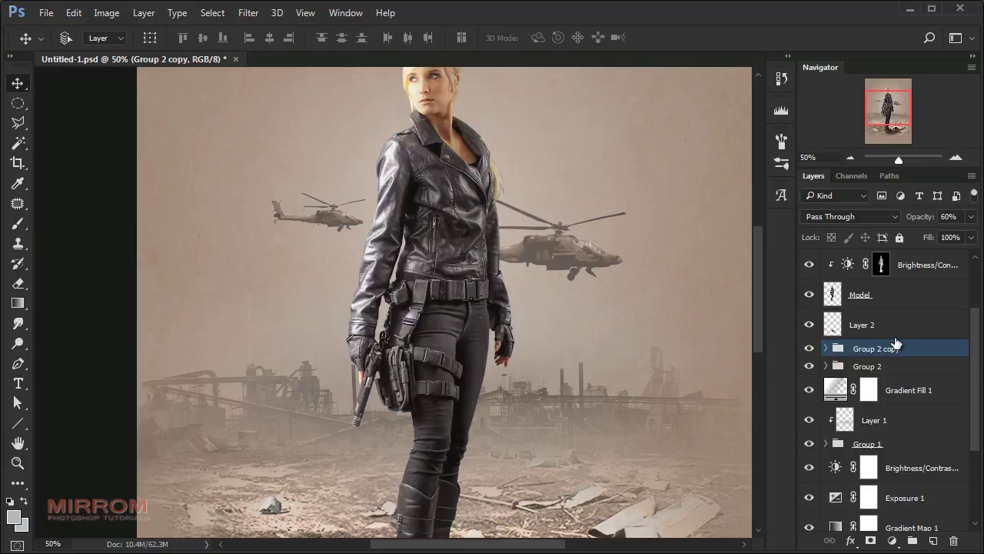
{"action": "key", "text": "ctrl+0"}
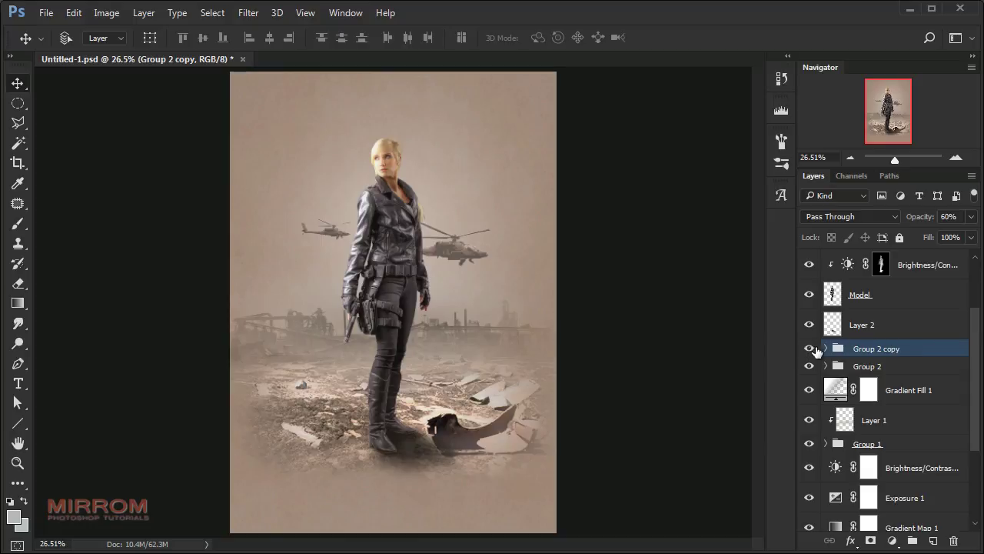
{"action": "scroll", "coordinate": [885, 369], "scroll_direction": "up", "scroll_amount": 2}
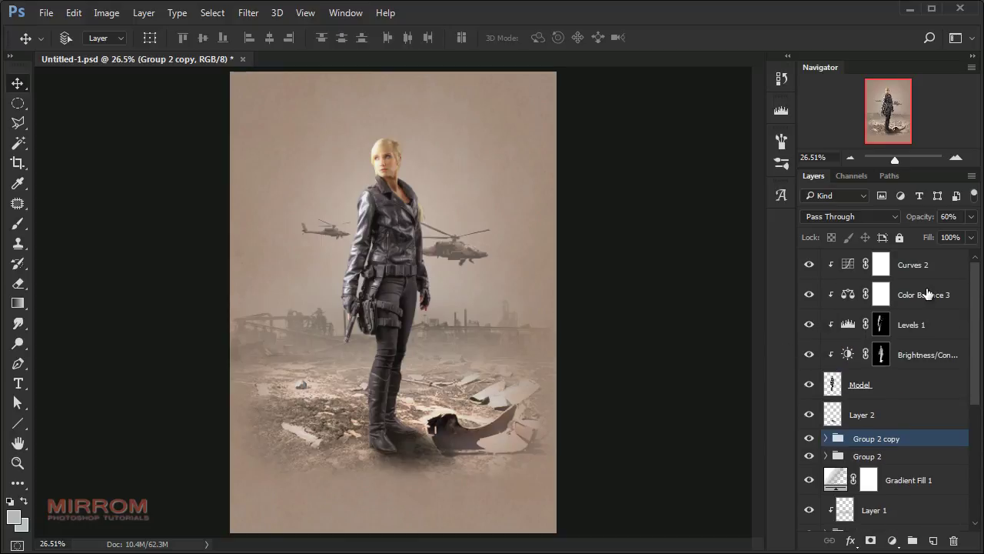
{"action": "left_click", "coordinate": [931, 266]}
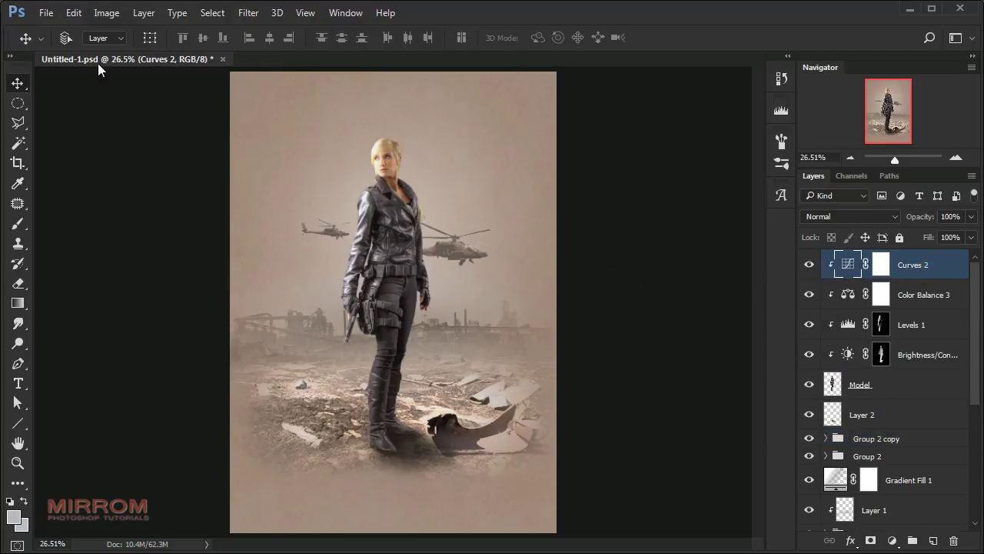
Place texture-fuzzy as an embedded layer, resize it to fill the canvas edge to edge, and commit
{"action": "left_click", "coordinate": [45, 13]}
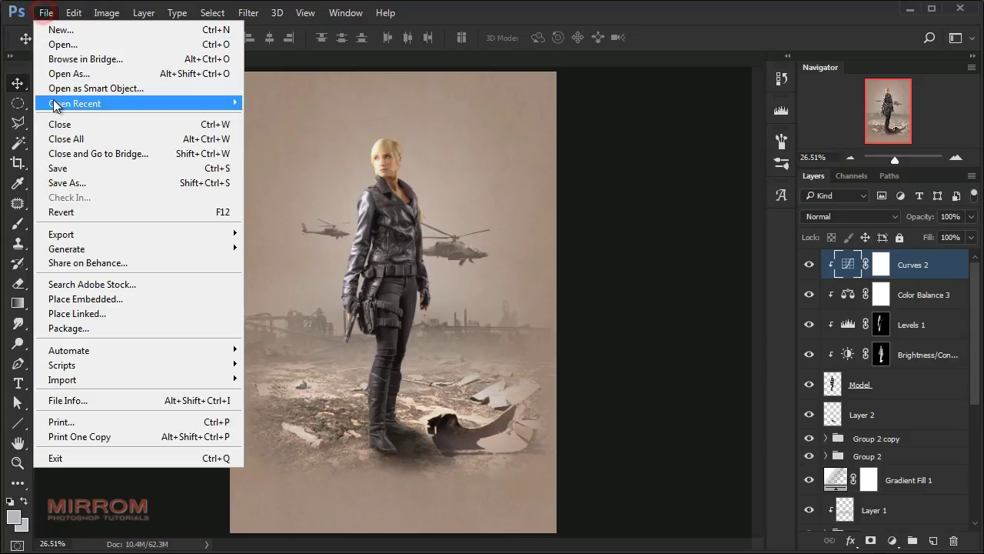
{"action": "left_click", "coordinate": [166, 300]}
{"action": "left_click", "coordinate": [850, 158]}
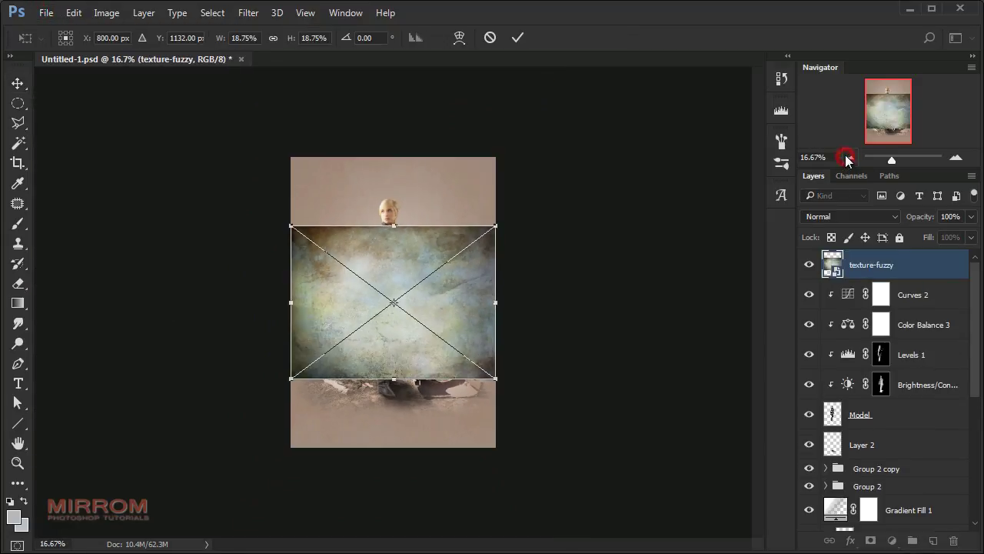
{"action": "left_click_drag", "start_coordinate": [438, 252], "coordinate": [417, 174]}
{"action": "mouse_move", "coordinate": [492, 308]}
{"action": "left_mouse_down"}
{"action": "mouse_move", "coordinate": [613, 420]}
{"action": "mouse_move", "coordinate": [571, 377]}
{"action": "left_mouse_up"}
{"action": "mouse_move", "coordinate": [547, 292]}
{"action": "left_mouse_down"}
{"action": "mouse_move", "coordinate": [496, 290]}
{"action": "mouse_move", "coordinate": [505, 290]}
{"action": "left_mouse_up"}
{"action": "left_click_drag", "start_coordinate": [410, 366], "coordinate": [412, 456]}
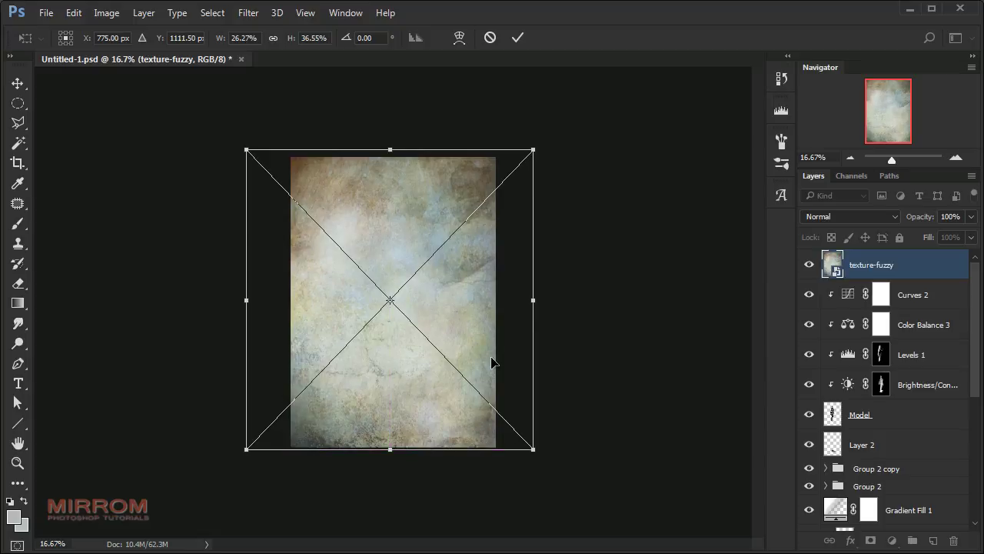
{"action": "left_click_drag", "start_coordinate": [532, 300], "coordinate": [524, 300]}
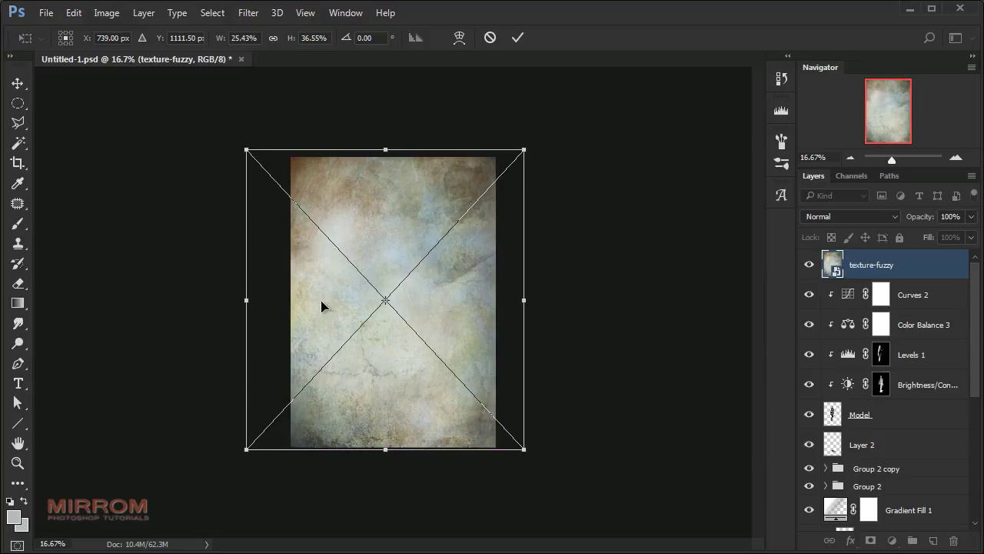
{"action": "left_click_drag", "start_coordinate": [240, 300], "coordinate": [257, 300]}
{"action": "left_click", "coordinate": [519, 42]}
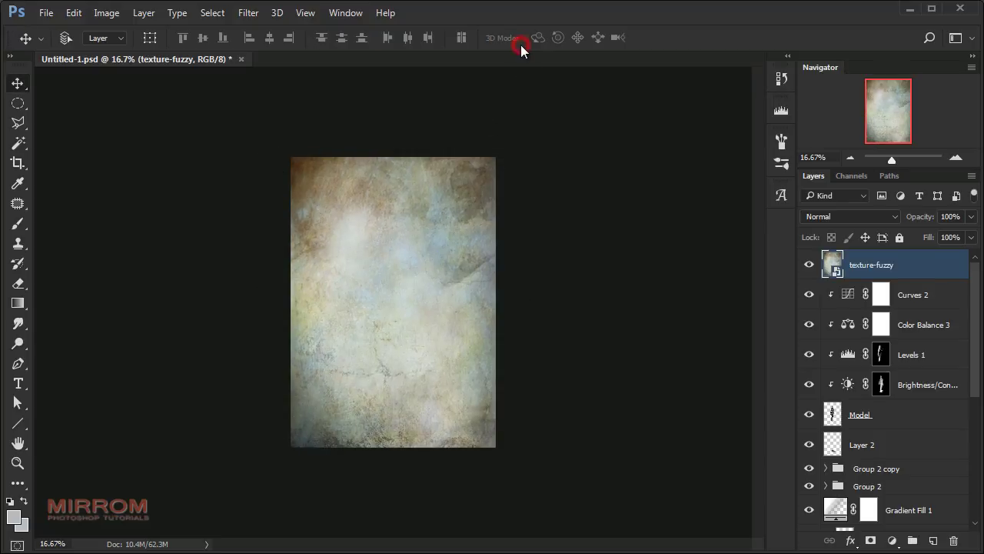
Set the texture-fuzzy layer to Multiply blending at 62% opacity
{"action": "left_click", "coordinate": [950, 268]}
{"action": "left_click", "coordinate": [848, 218]}
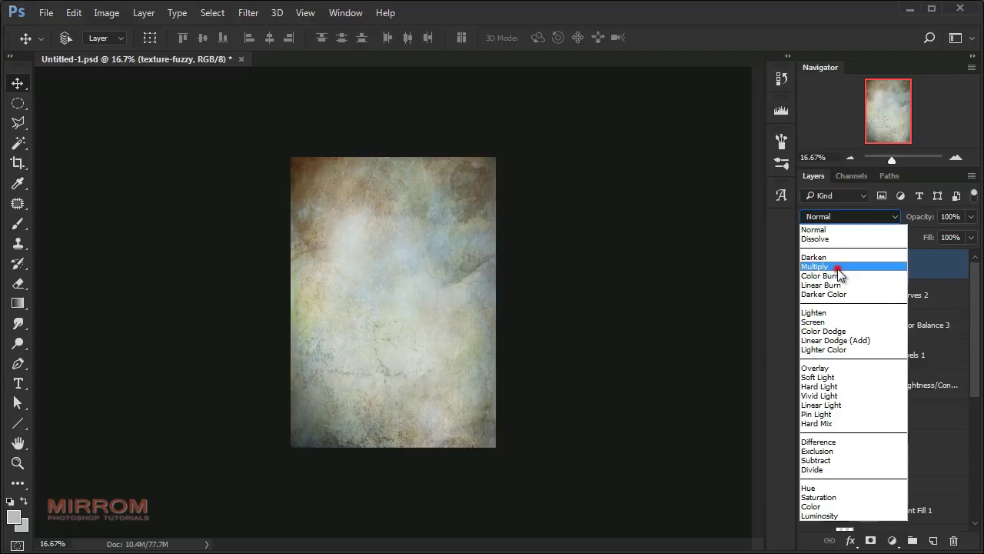
{"action": "left_click", "coordinate": [838, 272]}
{"action": "left_click", "coordinate": [638, 262]}
{"action": "key", "text": "ctrl+plus"}
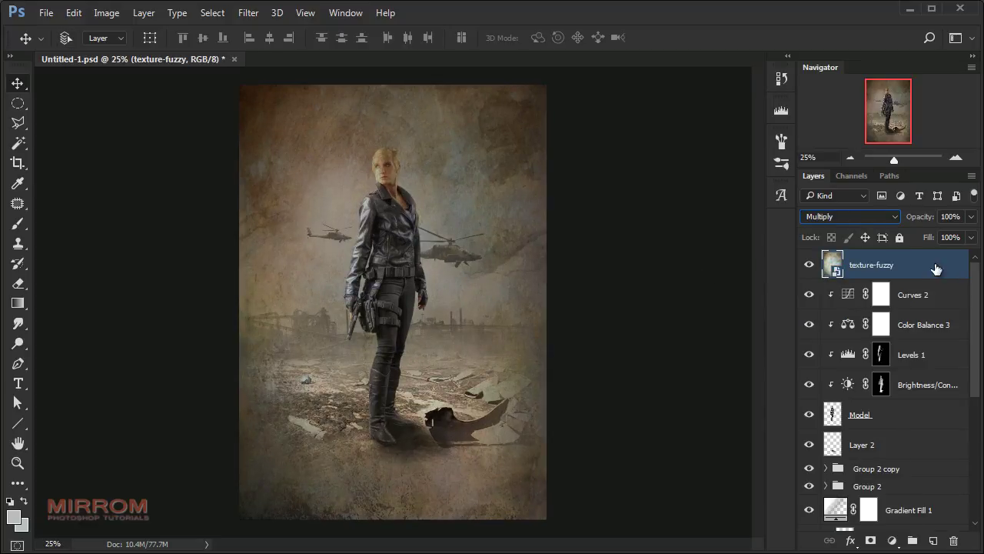
{"action": "left_click", "coordinate": [970, 217]}
{"action": "left_click_drag", "start_coordinate": [966, 231], "coordinate": [947, 236]}
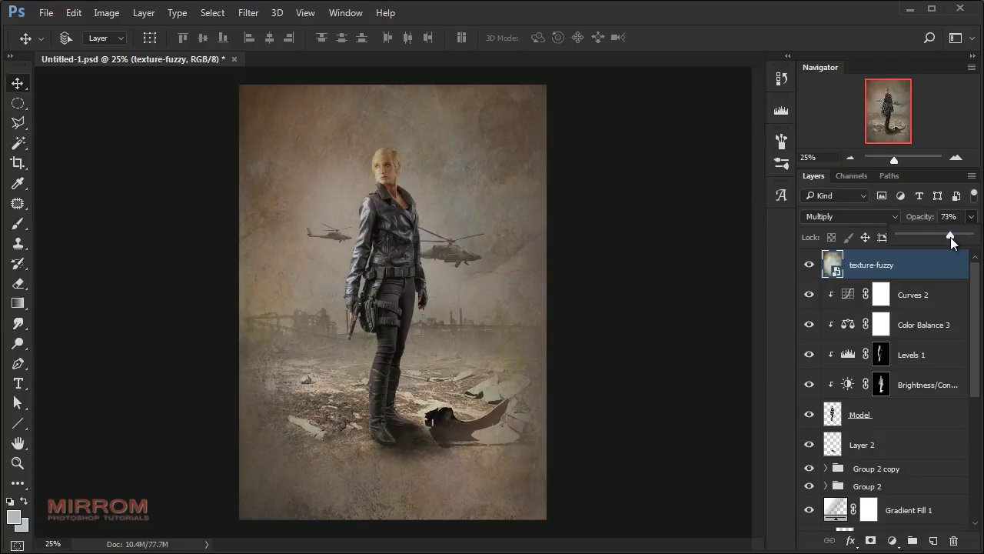
{"action": "left_click", "coordinate": [951, 216]}
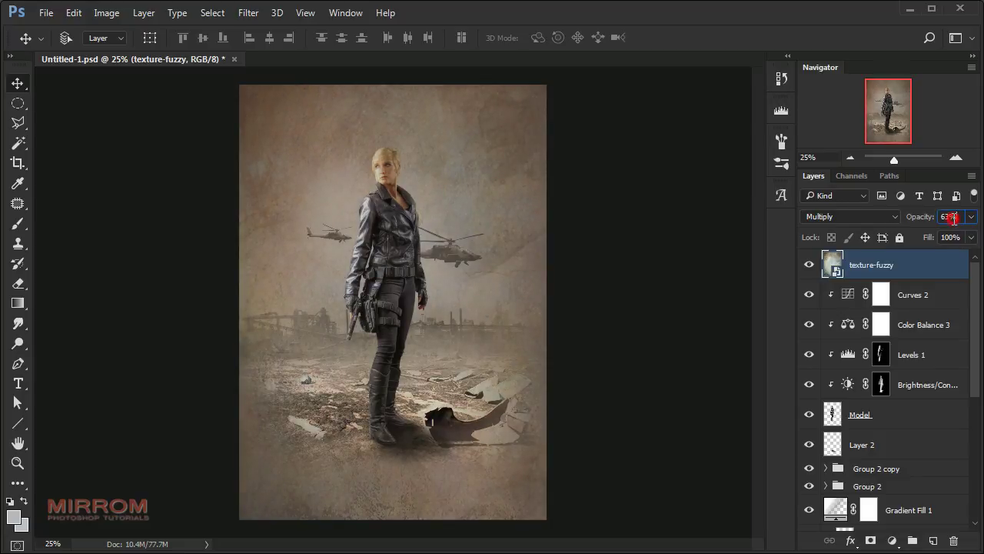
{"action": "key", "text": "Return"}
Add a layer mask and paint black with a large full-opacity brush over the woman
{"action": "left_click", "coordinate": [870, 540]}
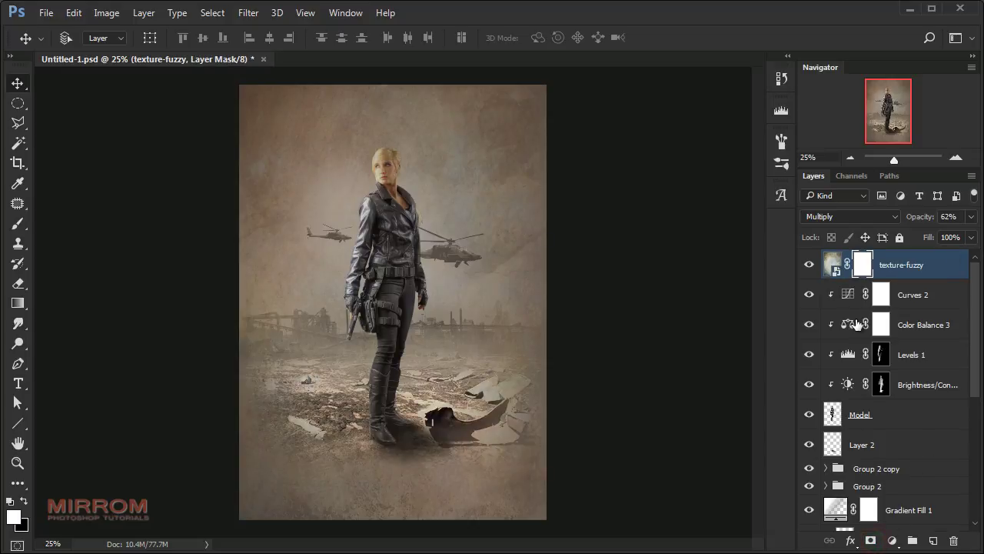
{"action": "left_click", "coordinate": [23, 501]}
{"action": "left_click", "coordinate": [18, 223]}
{"action": "left_click_drag", "start_coordinate": [268, 39], "coordinate": [335, 58]}
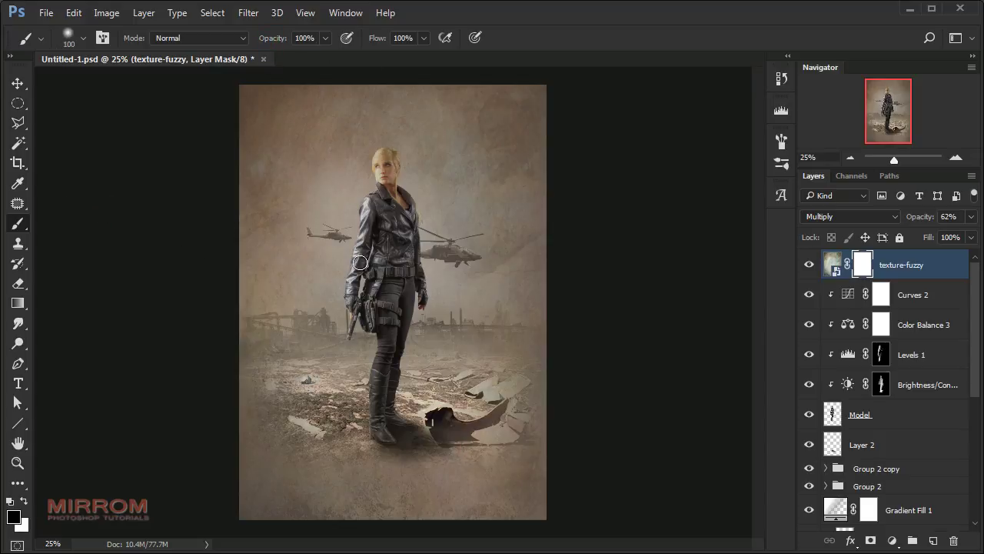
{"action": "key", "text": "bracketright"}
{"action": "key", "text": "bracketright"}
{"action": "key", "text": "bracketright"}
{"action": "key", "text": "bracketright"}
{"action": "key", "text": "bracketright"}
{"action": "key", "text": "bracketright"}
{"action": "key", "text": "bracketright"}
{"action": "key", "text": "bracketright"}
{"action": "key", "text": "bracketright"}
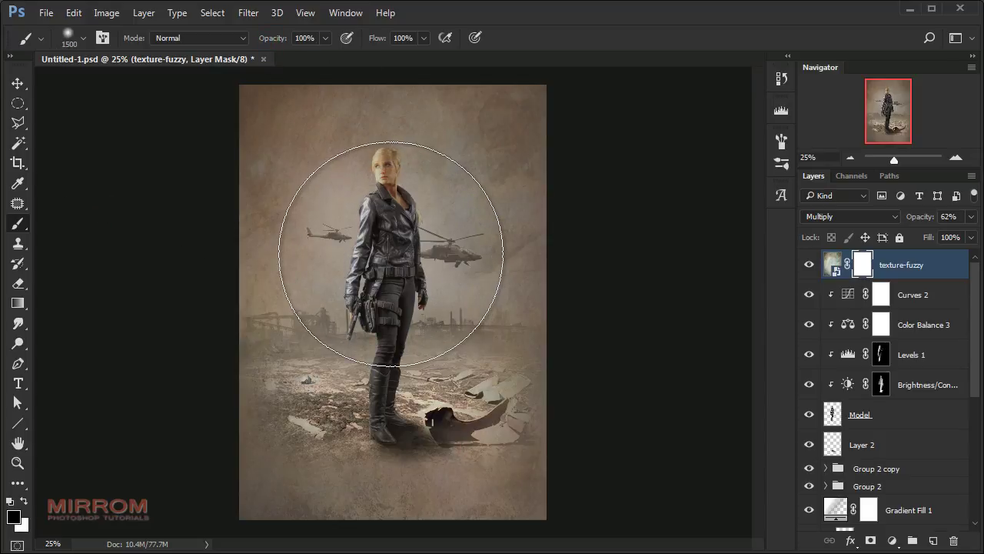
{"action": "left_click", "coordinate": [394, 253]}
{"action": "key", "text": "bracketleft"}
{"action": "key", "text": "bracketleft"}
{"action": "key", "text": "bracketleft"}
{"action": "left_click_drag", "start_coordinate": [390, 343], "coordinate": [393, 369]}
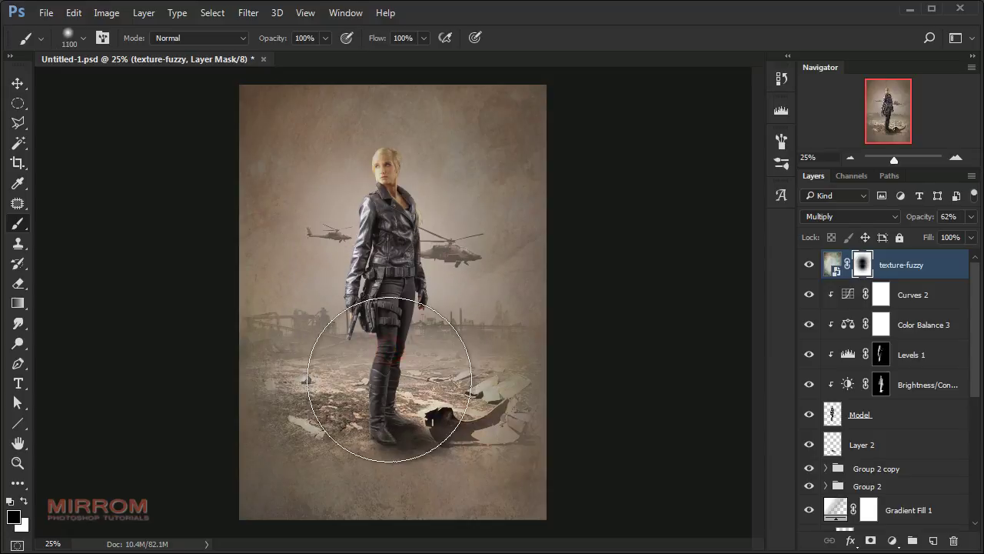
{"action": "key", "text": "bracketleft"}
{"action": "mouse_move", "coordinate": [390, 331]}
{"action": "left_mouse_down"}
{"action": "mouse_move", "coordinate": [389, 231]}
{"action": "mouse_move", "coordinate": [388, 308]}
{"action": "left_mouse_up"}
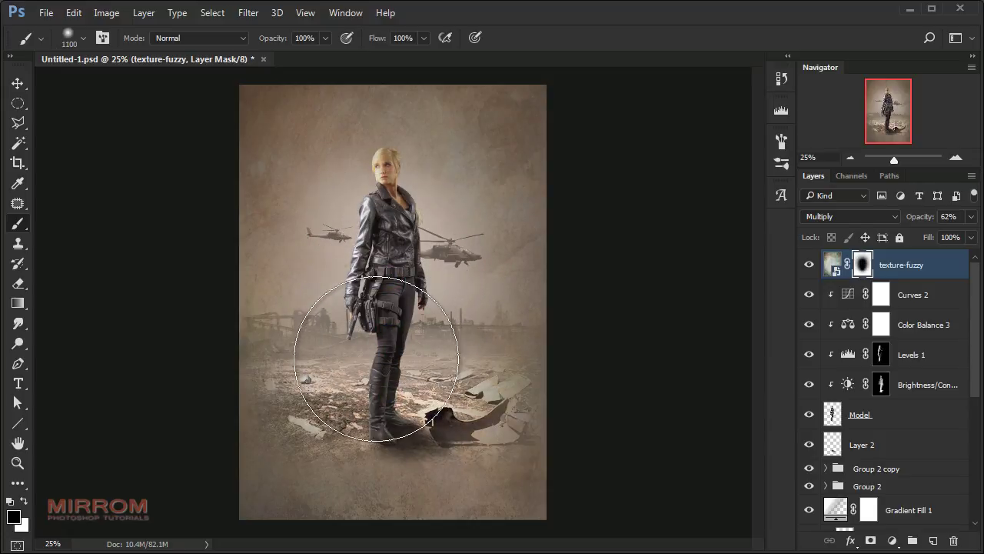
Add a Brightness/Contrast layer clipped to texture-fuzzy with brightness 38 and contrast 15
{"action": "key", "text": "v"}
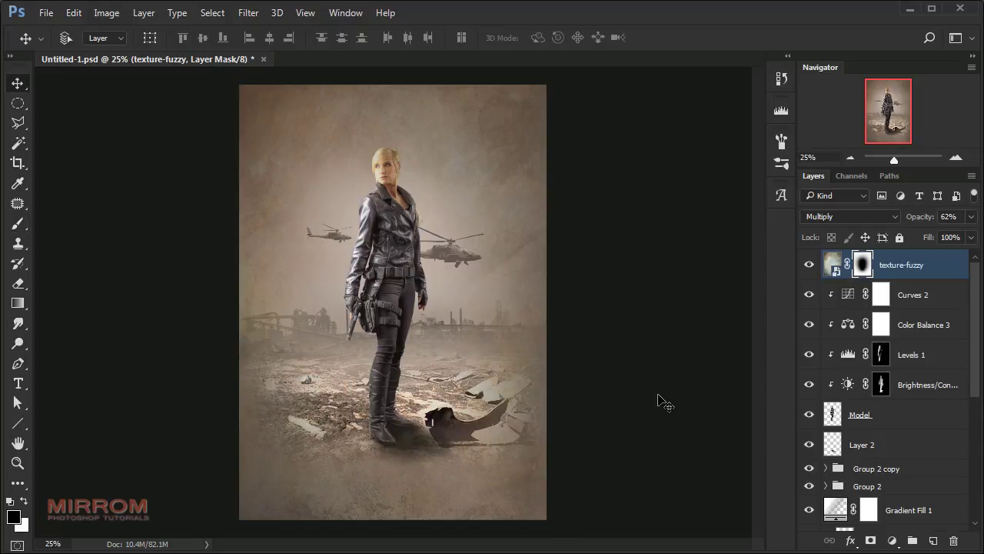
{"action": "left_click", "coordinate": [891, 541]}
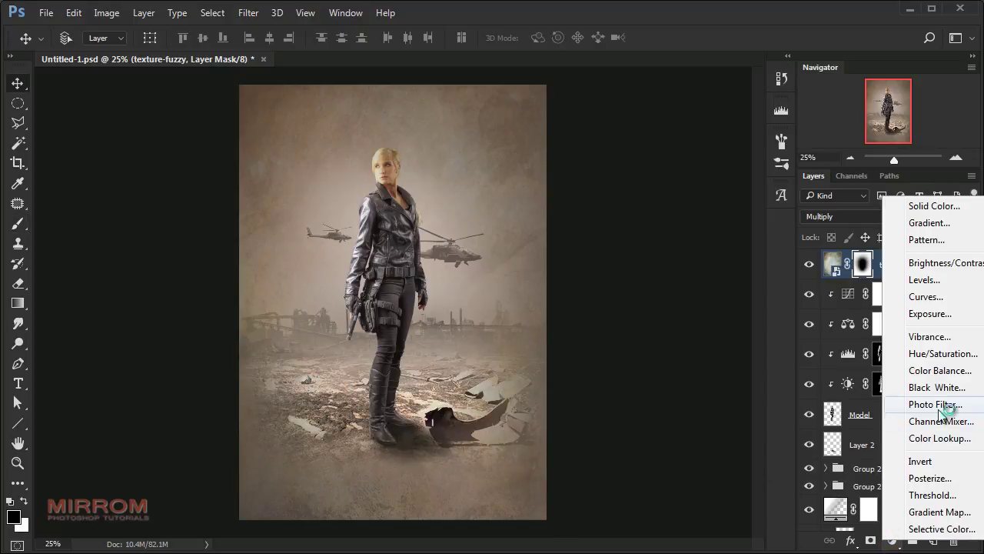
{"action": "left_click", "coordinate": [934, 262]}
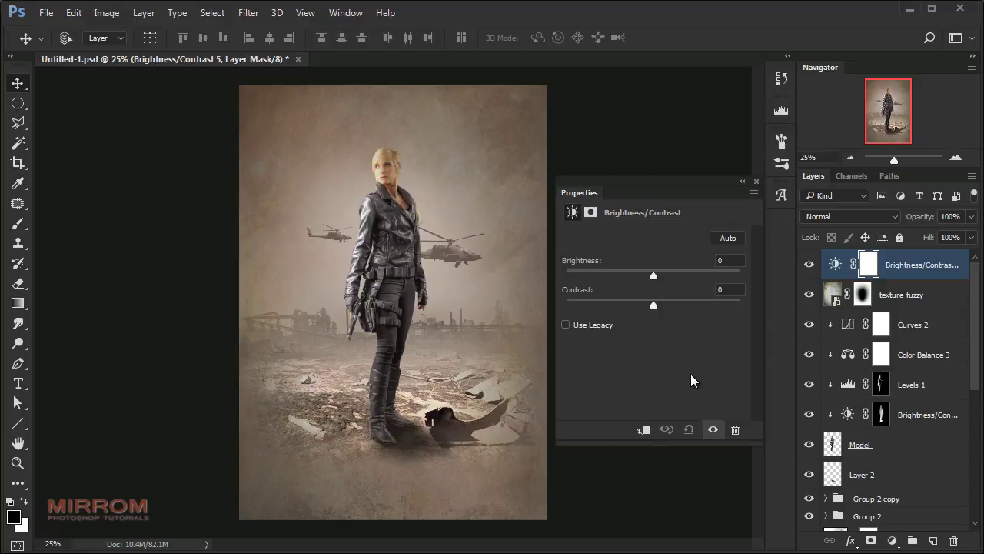
{"action": "left_click_drag", "start_coordinate": [654, 275], "coordinate": [674, 280]}
{"action": "left_click", "coordinate": [645, 430]}
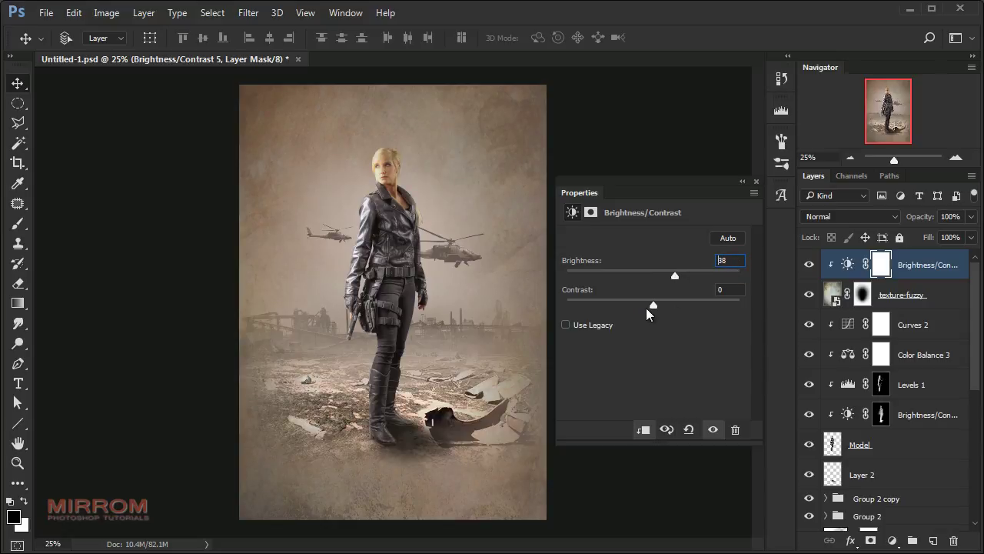
{"action": "left_click_drag", "start_coordinate": [654, 305], "coordinate": [672, 308]}
{"action": "left_click", "coordinate": [742, 291]}
{"action": "left_click", "coordinate": [756, 183]}
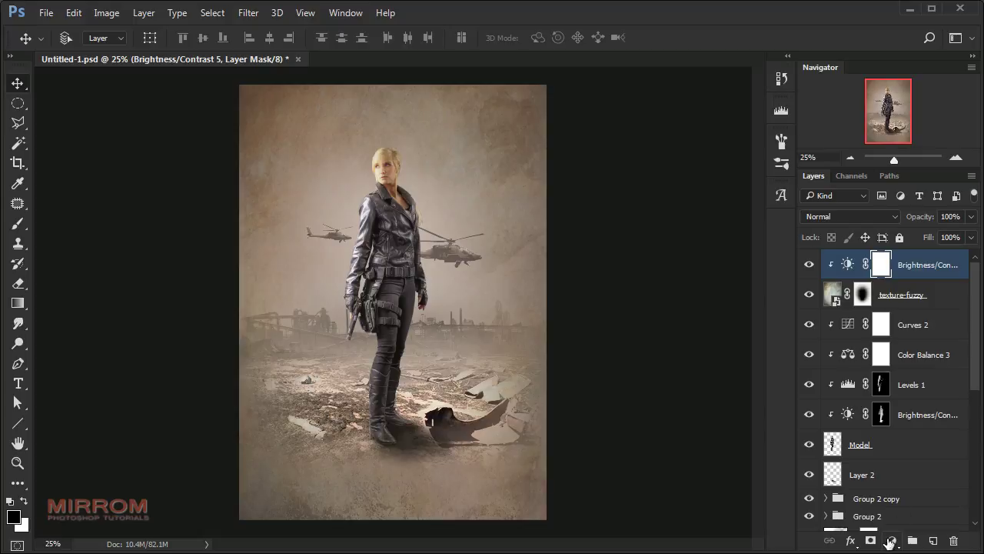
Add a Gradient Fill layer starting from a dark-to-light grey preset gradient
{"action": "left_click", "coordinate": [894, 541]}
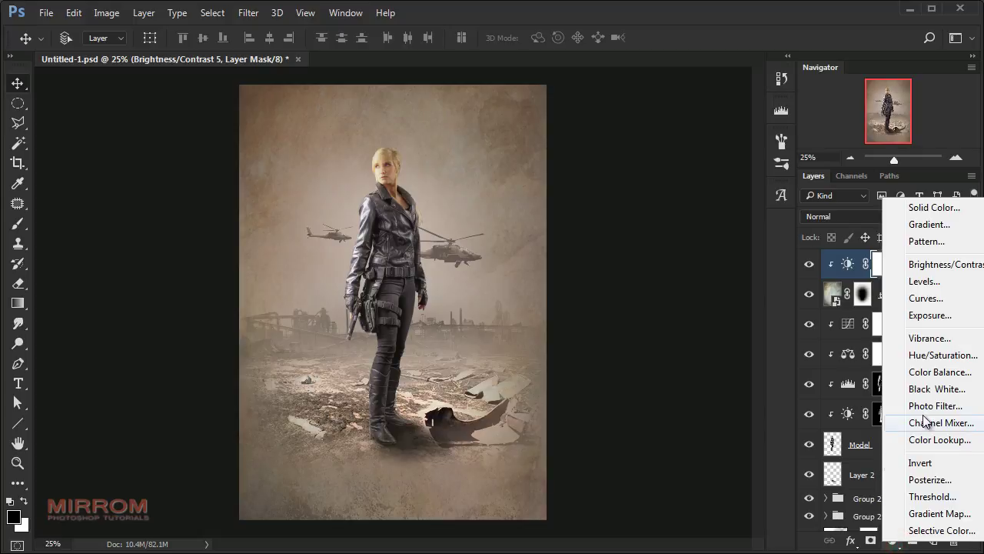
{"action": "left_click", "coordinate": [926, 225]}
{"action": "left_click_drag", "start_coordinate": [719, 216], "coordinate": [708, 204]}
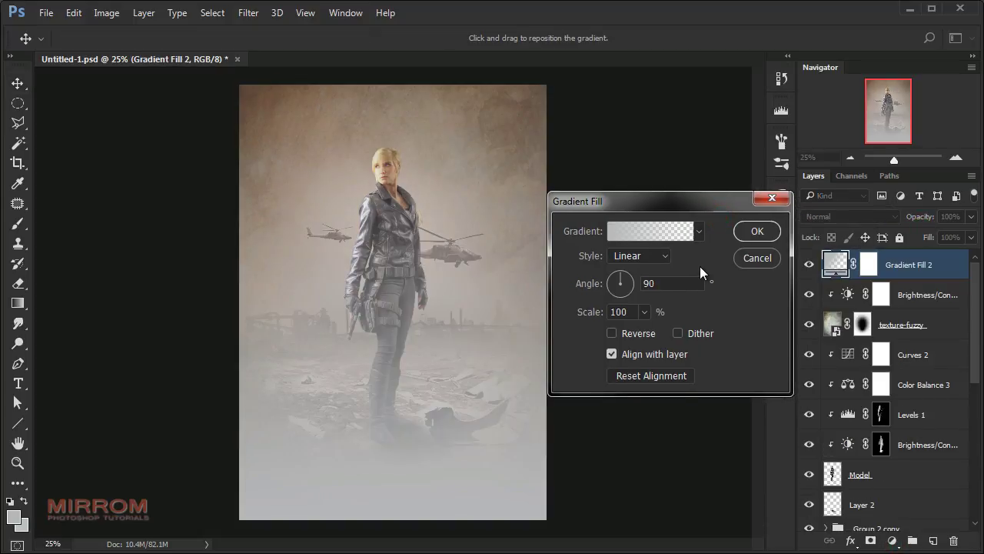
{"action": "left_click", "coordinate": [673, 234]}
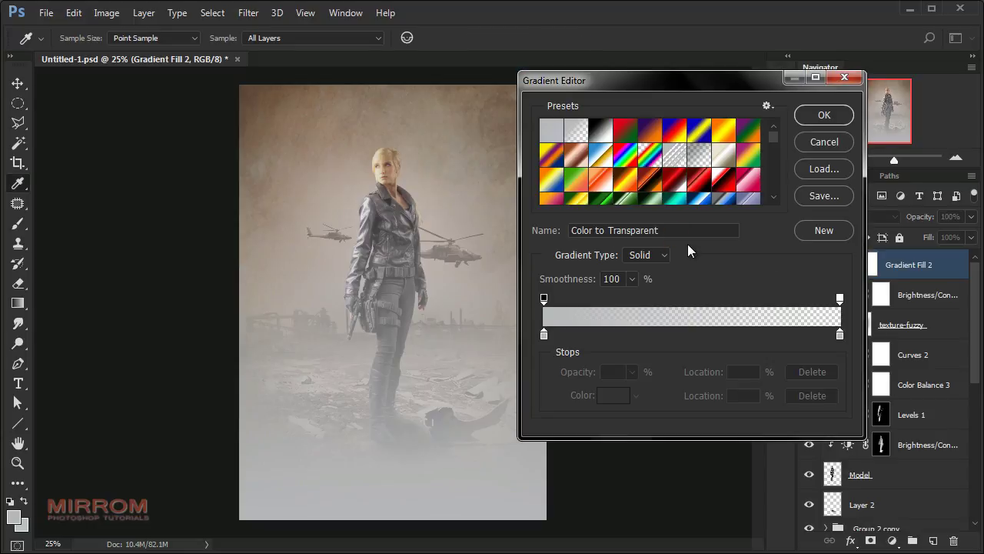
{"action": "left_click_drag", "start_coordinate": [773, 138], "coordinate": [753, 201]}
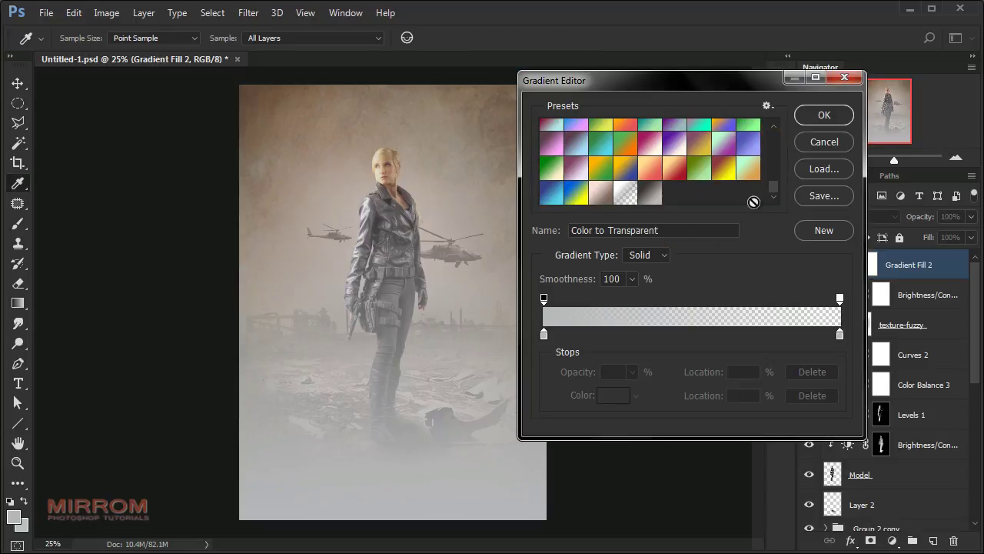
{"action": "left_click", "coordinate": [650, 192]}
Set the gradient stops to dark grey 363535 and light grey bfb5b1
{"action": "left_click", "coordinate": [544, 335]}
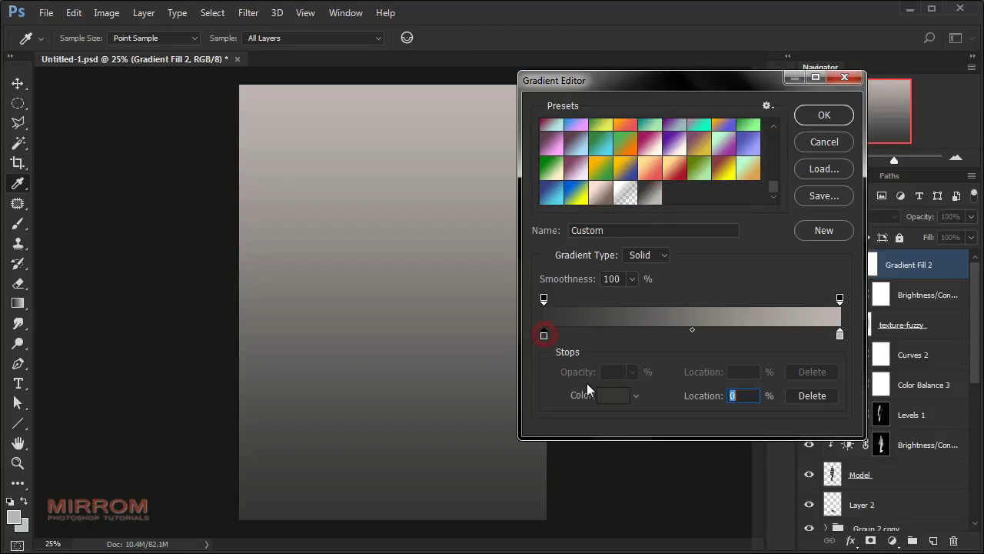
{"action": "left_click", "coordinate": [613, 394]}
{"action": "left_click", "coordinate": [619, 359]}
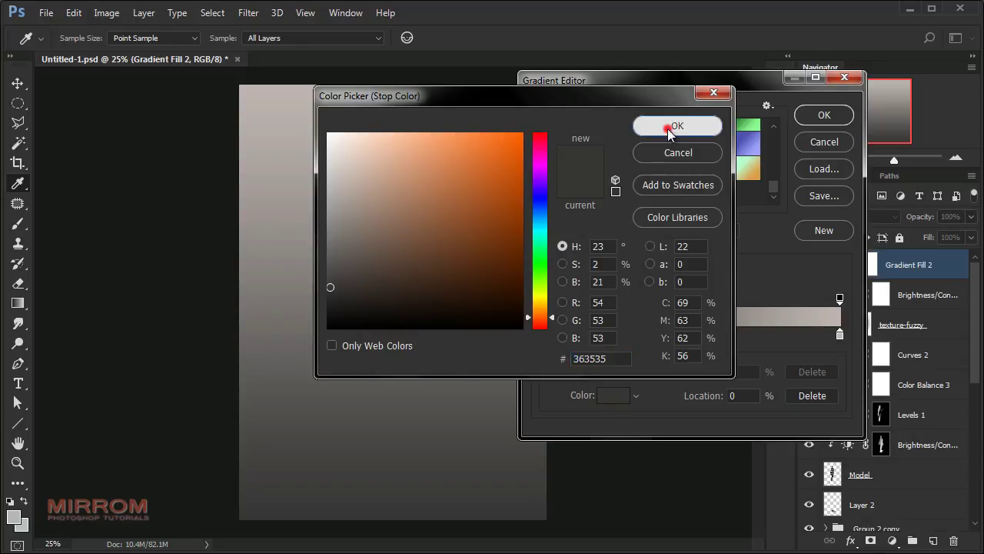
{"action": "left_click", "coordinate": [668, 128]}
{"action": "left_click", "coordinate": [840, 335]}
{"action": "left_click", "coordinate": [613, 396]}
{"action": "left_click", "coordinate": [620, 358]}
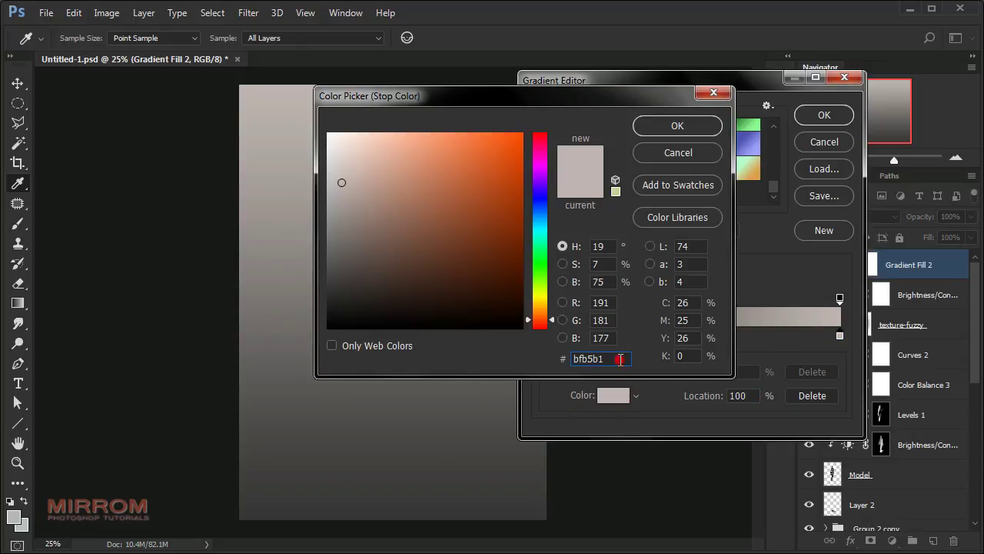
{"action": "left_click", "coordinate": [661, 128]}
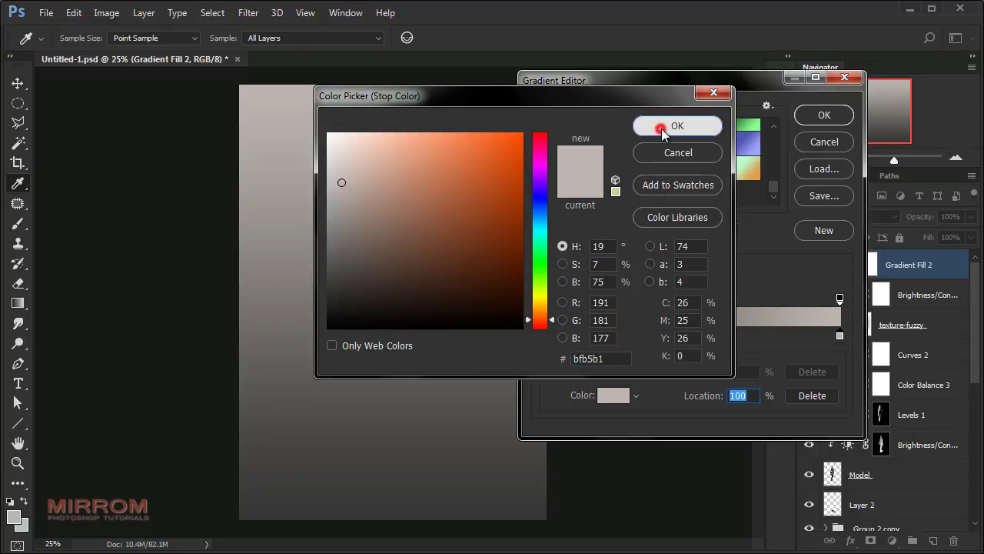
{"action": "left_click", "coordinate": [822, 116]}
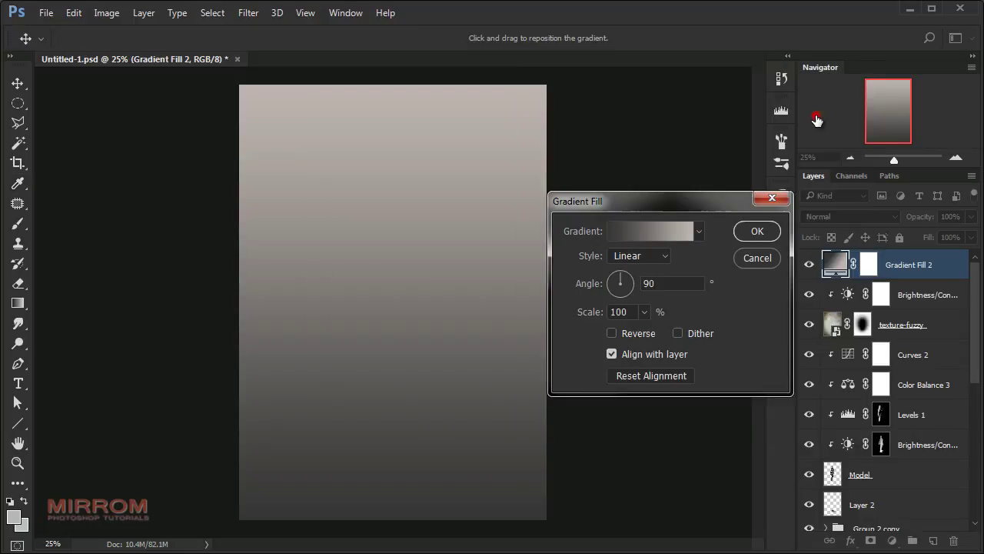
Make the gradient Radial, reversed, at 118% scale, and apply it
{"action": "left_click", "coordinate": [661, 257]}
{"action": "left_click", "coordinate": [651, 280]}
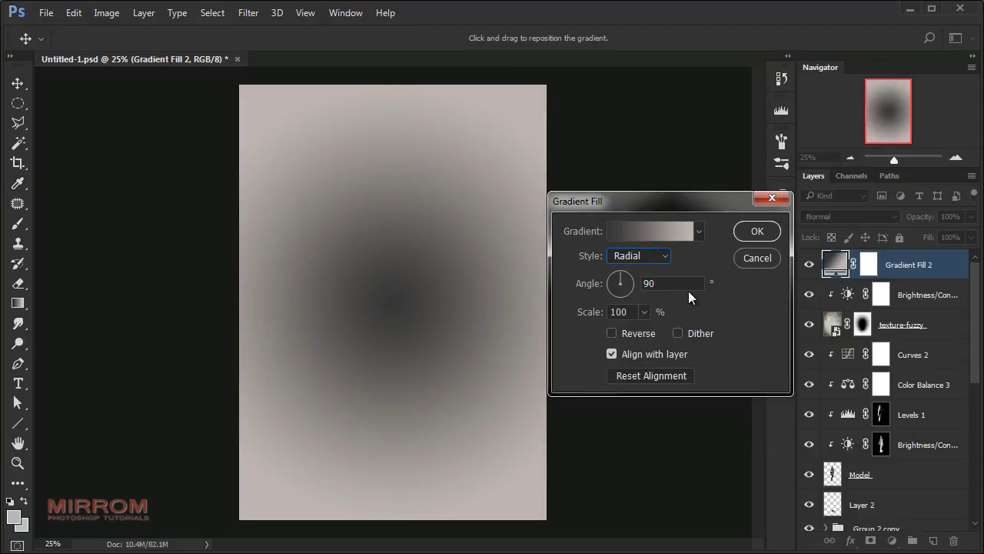
{"action": "left_click", "coordinate": [626, 333]}
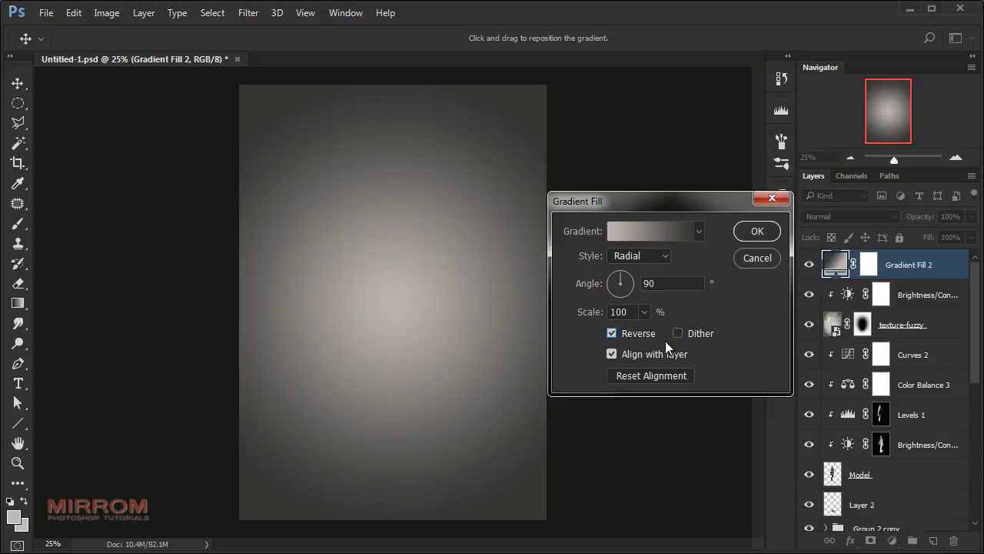
{"action": "left_click_drag", "start_coordinate": [589, 315], "coordinate": [606, 318]}
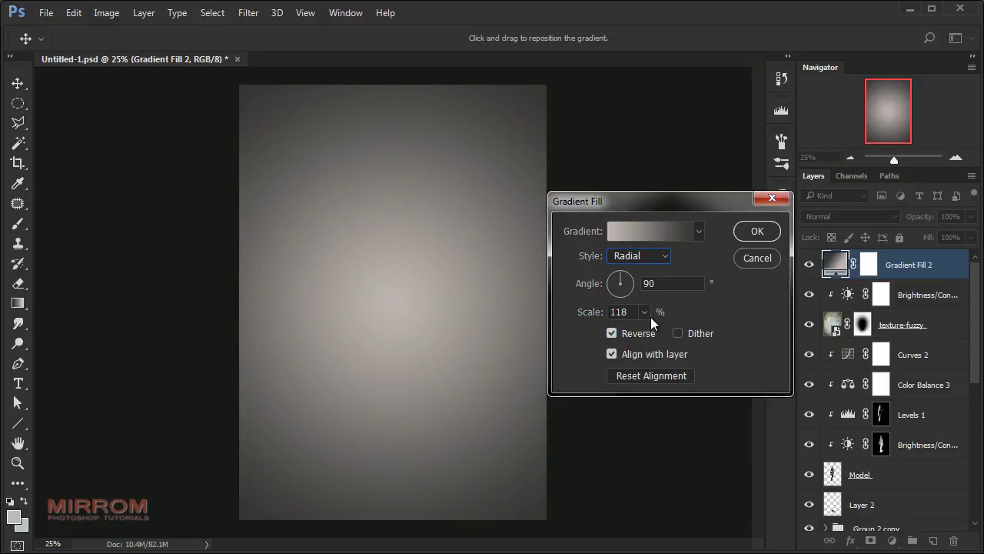
{"action": "left_click", "coordinate": [756, 232]}
{"action": "left_click", "coordinate": [838, 216]}
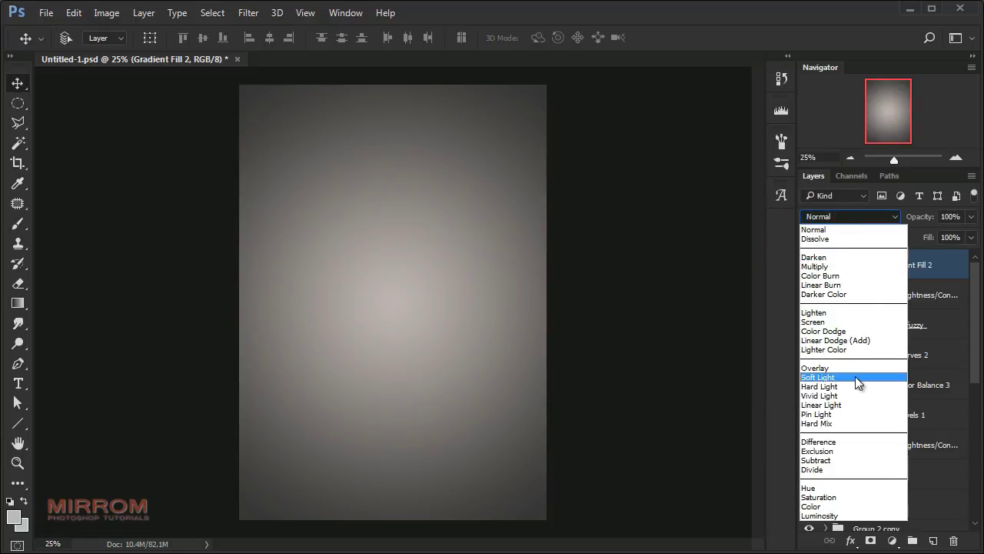
Blend Gradient Fill 2 in Soft Light and lower Group 2 copy's opacity to 55%
{"action": "left_click", "coordinate": [856, 376]}
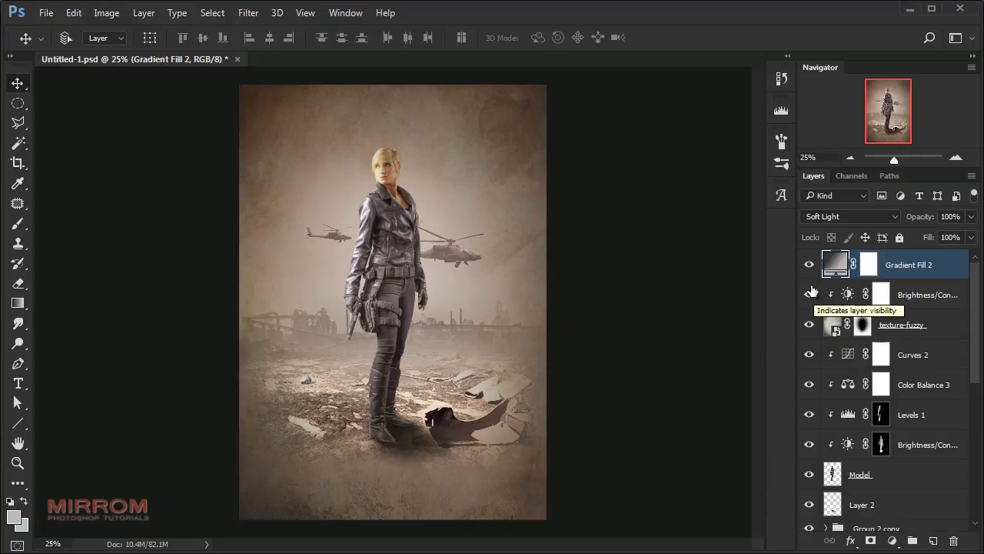
{"action": "left_click", "coordinate": [809, 264]}
{"action": "left_click", "coordinate": [809, 264]}
{"action": "scroll", "coordinate": [809, 323], "scroll_direction": "down", "scroll_amount": 5}
{"action": "left_click", "coordinate": [809, 378]}
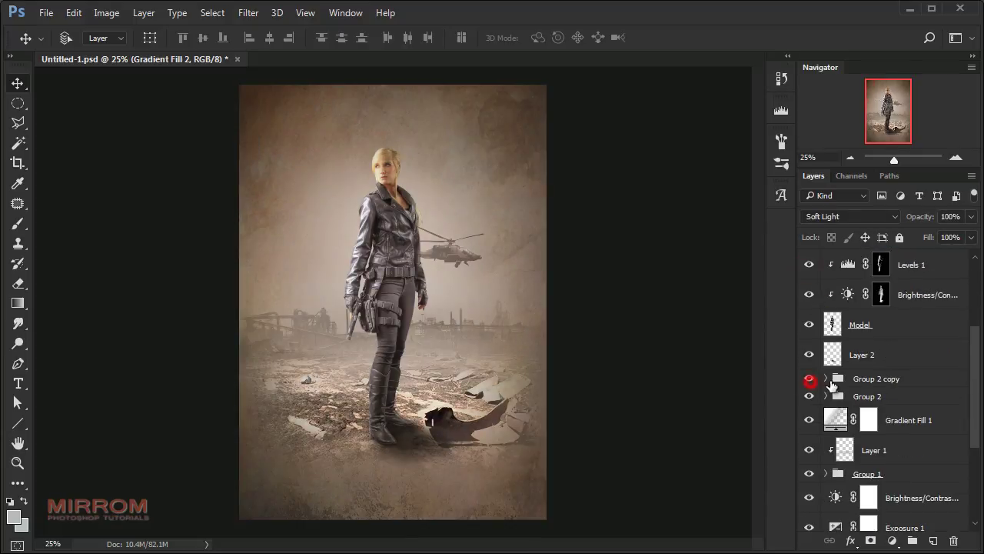
{"action": "left_click", "coordinate": [877, 378]}
{"action": "left_click_drag", "start_coordinate": [927, 219], "coordinate": [925, 219]}
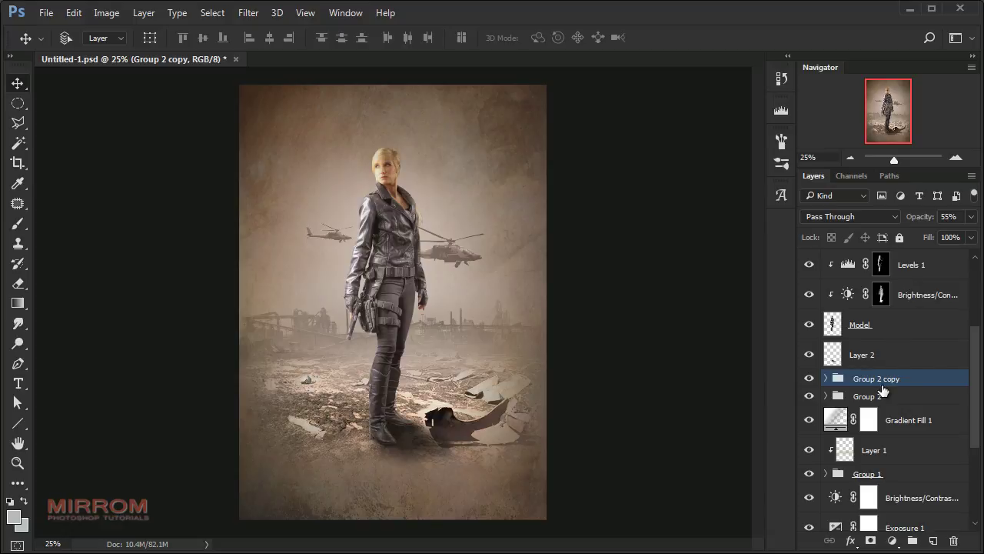
{"action": "scroll", "coordinate": [885, 391], "scroll_direction": "up", "scroll_amount": 5}
{"action": "left_click", "coordinate": [923, 264]}
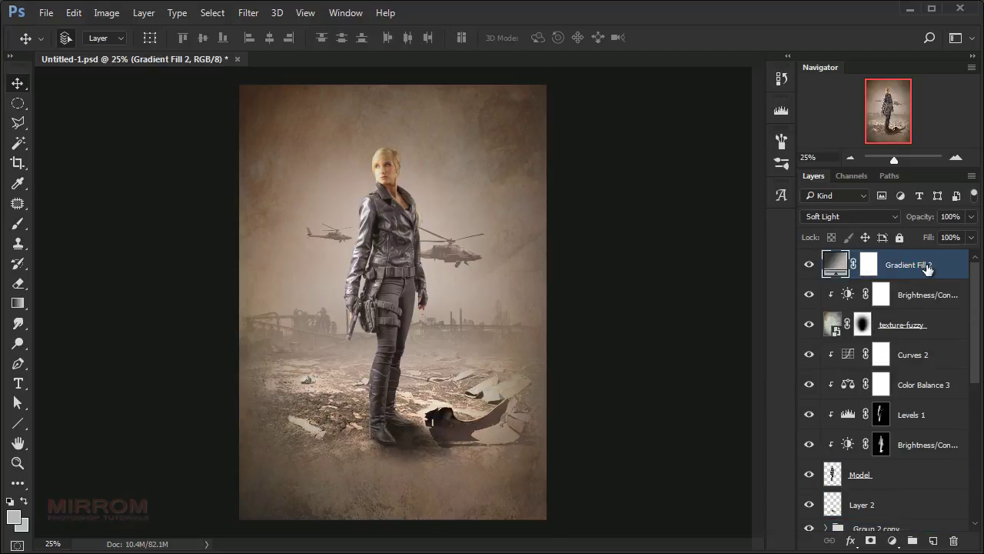
Merge all visible layers into Layer 4 and open it in Color Efex Pro 4
{"action": "key", "text": "ctrl+0"}
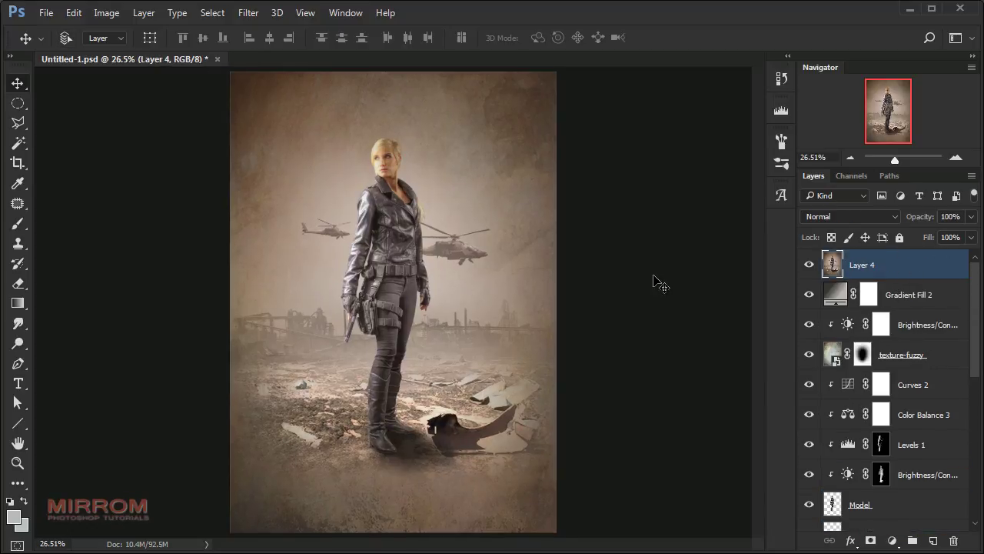
{"action": "left_click", "coordinate": [249, 13]}
{"action": "mouse_move", "coordinate": [277, 335]}
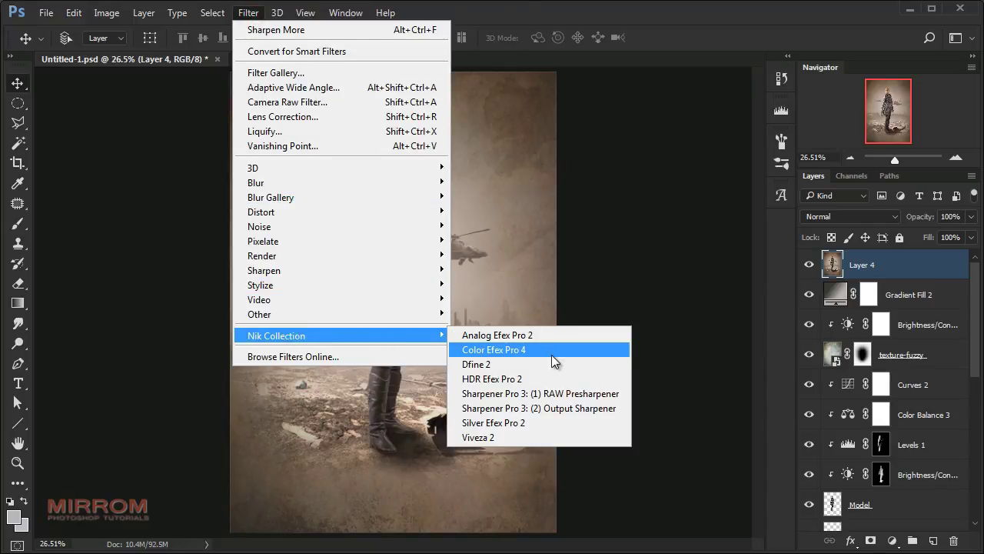
{"action": "left_click", "coordinate": [551, 354]}
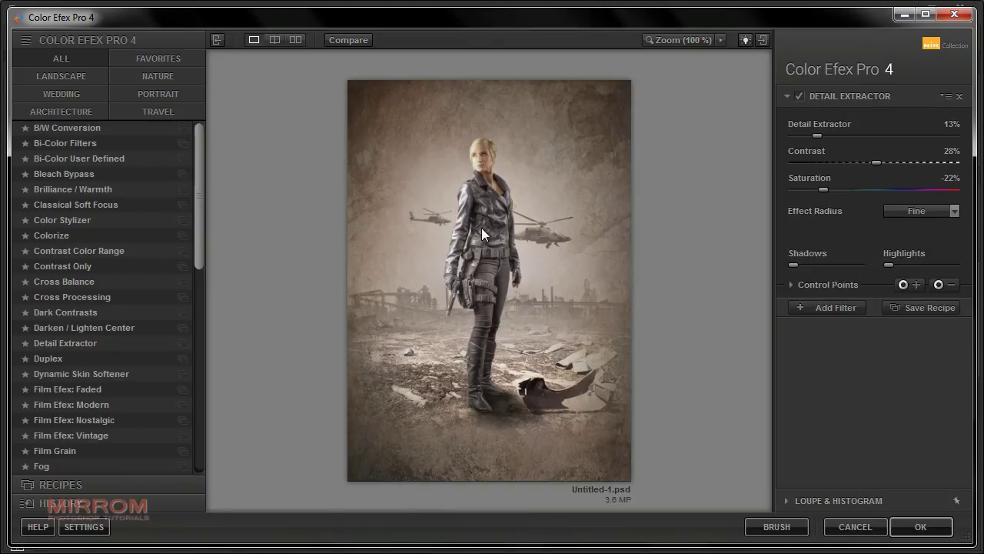
Choose Cross Processing with Method C04 and Strength 44%, then add a new filter slot
{"action": "scroll", "coordinate": [196, 209], "scroll_direction": "down", "scroll_amount": 1}
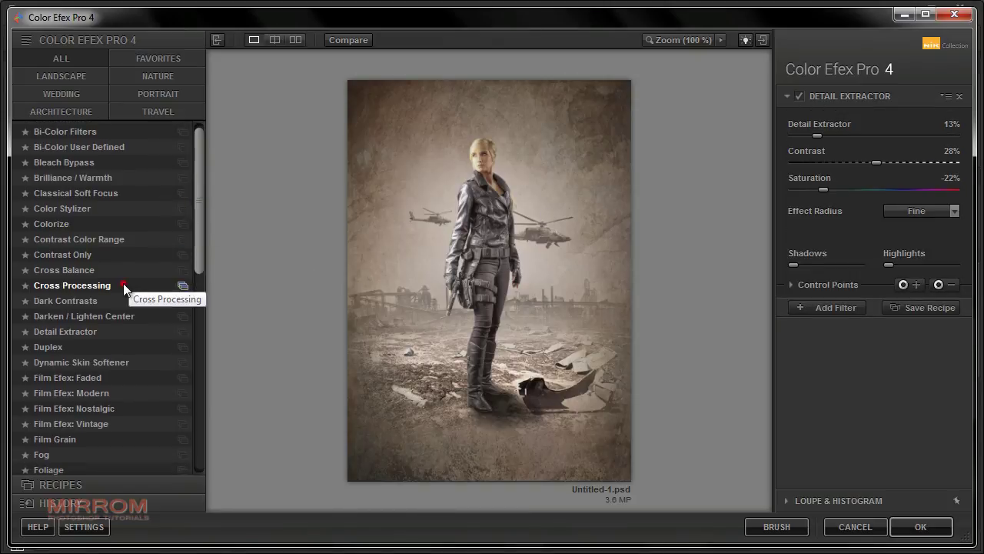
{"action": "left_click", "coordinate": [76, 285]}
{"action": "left_click", "coordinate": [911, 132]}
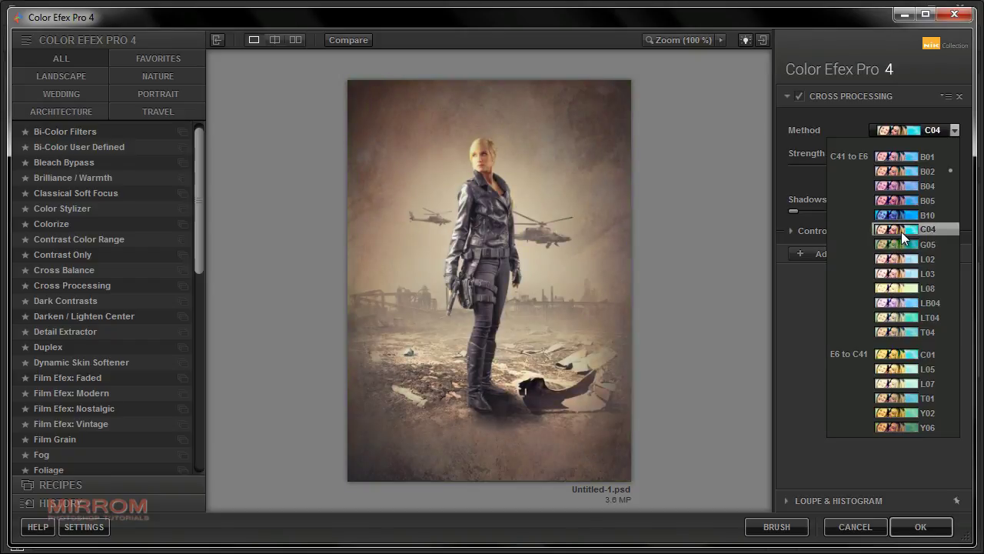
{"action": "left_click", "coordinate": [901, 232]}
{"action": "left_click_drag", "start_coordinate": [848, 165], "coordinate": [866, 164]}
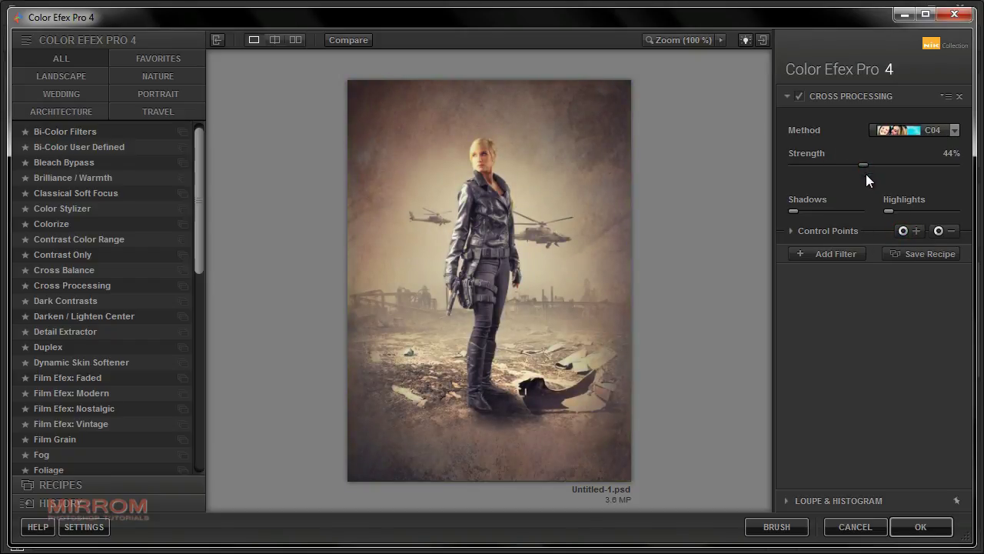
{"action": "left_click", "coordinate": [800, 97]}
{"action": "left_click", "coordinate": [830, 255]}
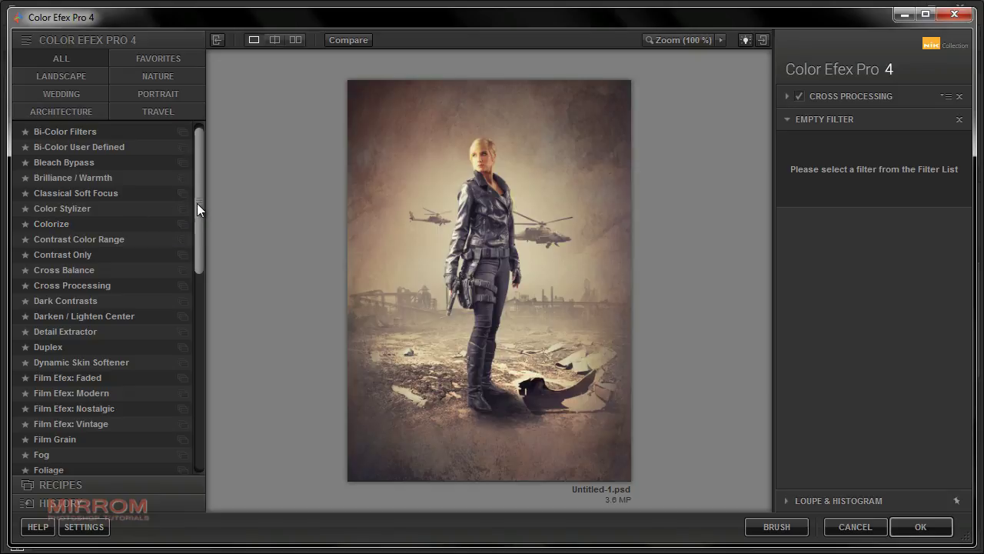
Add Dark Contrasts as the second filter: detail extractor 18%, brightness -43%, contrast -60%, saturation -31%
{"action": "left_click_drag", "start_coordinate": [197, 203], "coordinate": [193, 261]}
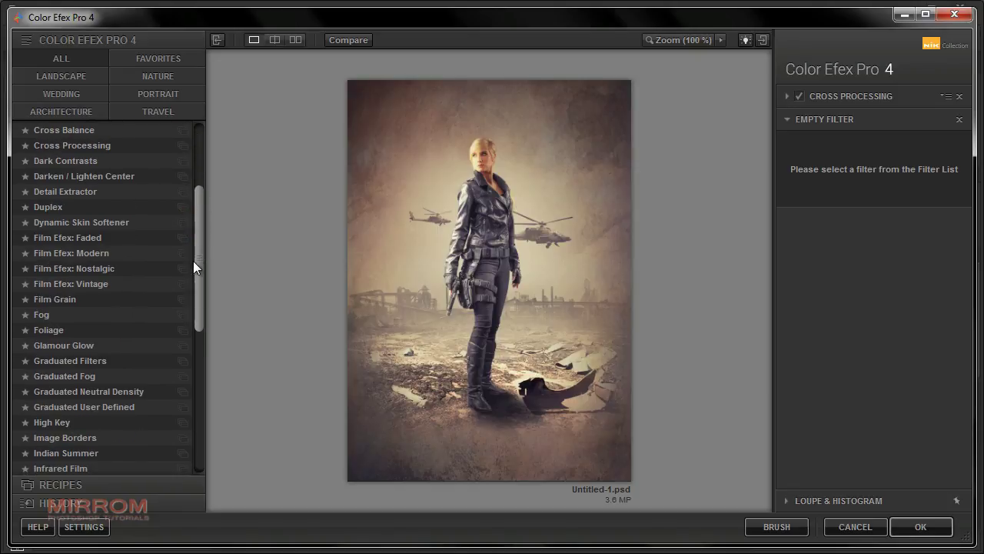
{"action": "left_click", "coordinate": [82, 167]}
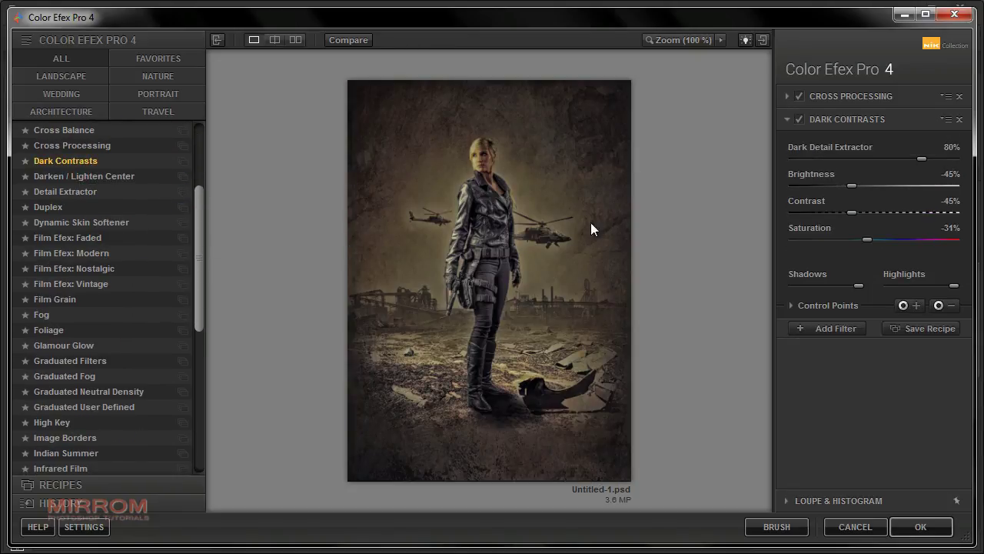
{"action": "left_click_drag", "start_coordinate": [919, 159], "coordinate": [818, 162]}
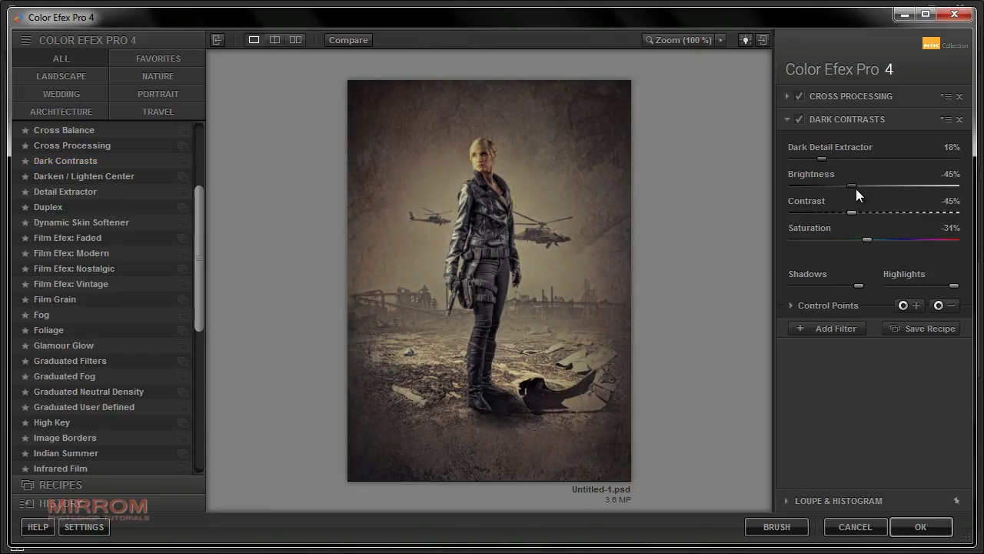
{"action": "left_click_drag", "start_coordinate": [844, 189], "coordinate": [851, 188]}
{"action": "mouse_move", "coordinate": [833, 210]}
{"action": "left_mouse_down"}
{"action": "mouse_move", "coordinate": [823, 211]}
{"action": "mouse_move", "coordinate": [834, 214]}
{"action": "left_mouse_up"}
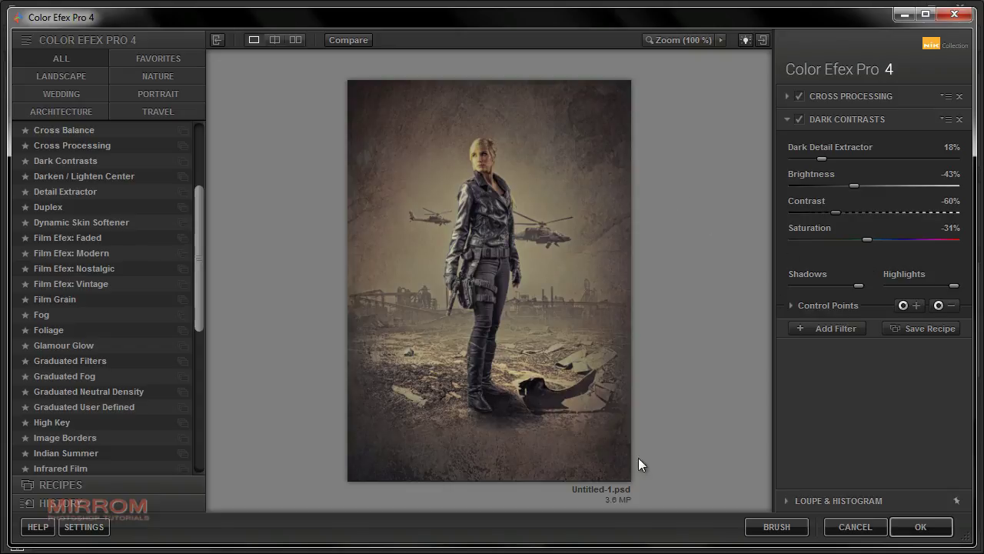
Apply the Color Efex grade as a new top layer and zoom in to inspect it
{"action": "left_click", "coordinate": [920, 527]}
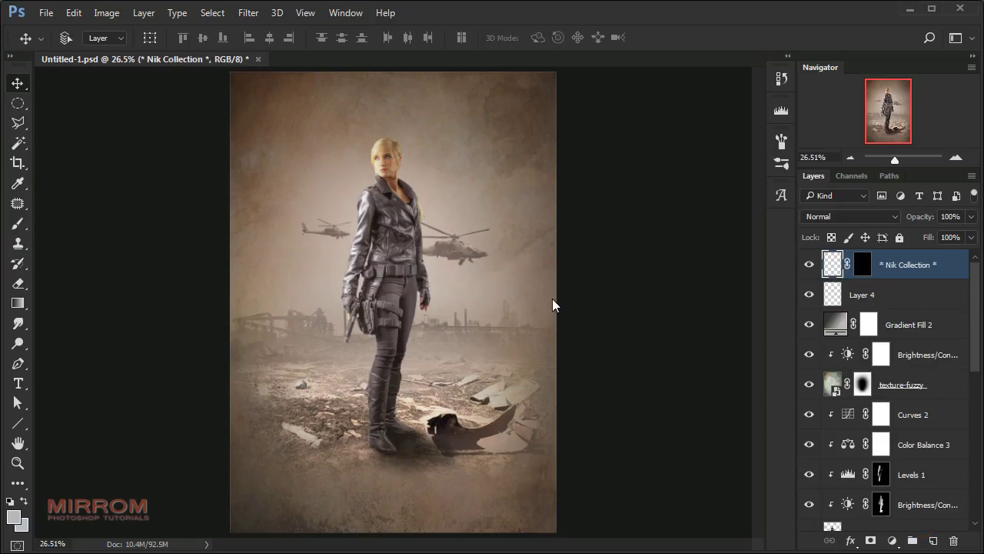
{"action": "key", "text": "ctrl+plus"}
{"action": "key", "text": "ctrl+plus"}
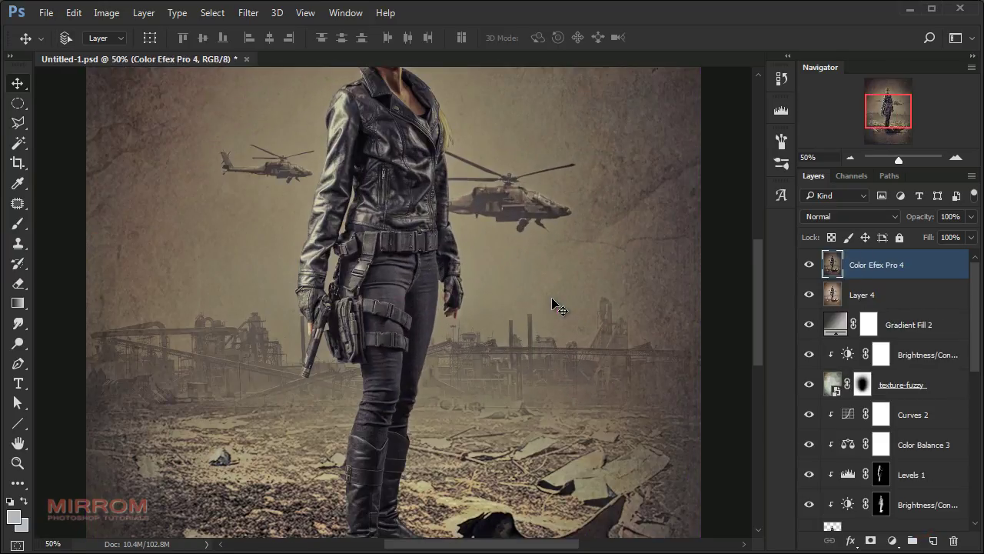
{"action": "scroll", "coordinate": [552, 298], "scroll_direction": "up", "scroll_amount": 2}
{"action": "scroll", "coordinate": [552, 298], "scroll_direction": "up", "scroll_amount": 2}
{"action": "scroll", "coordinate": [552, 298], "scroll_direction": "up", "scroll_amount": 2}
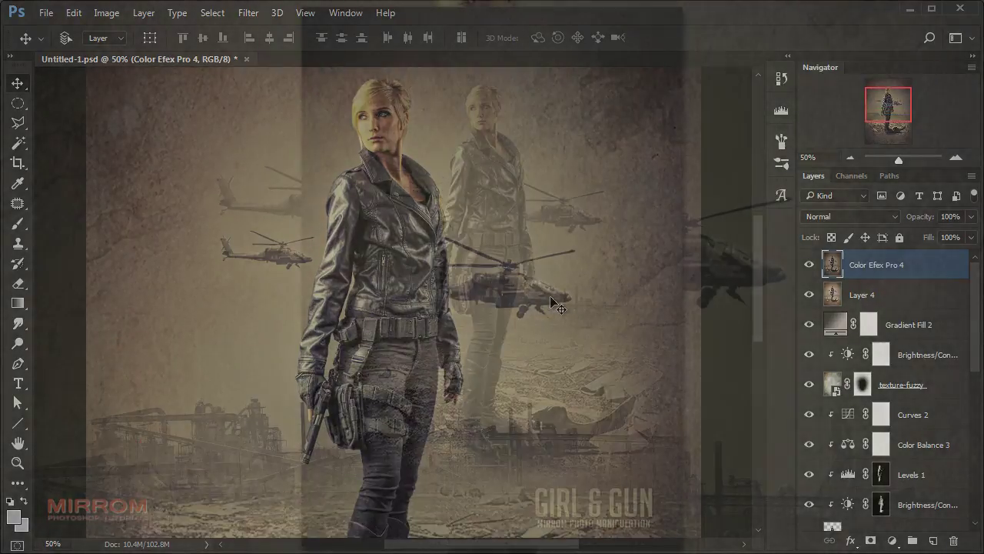